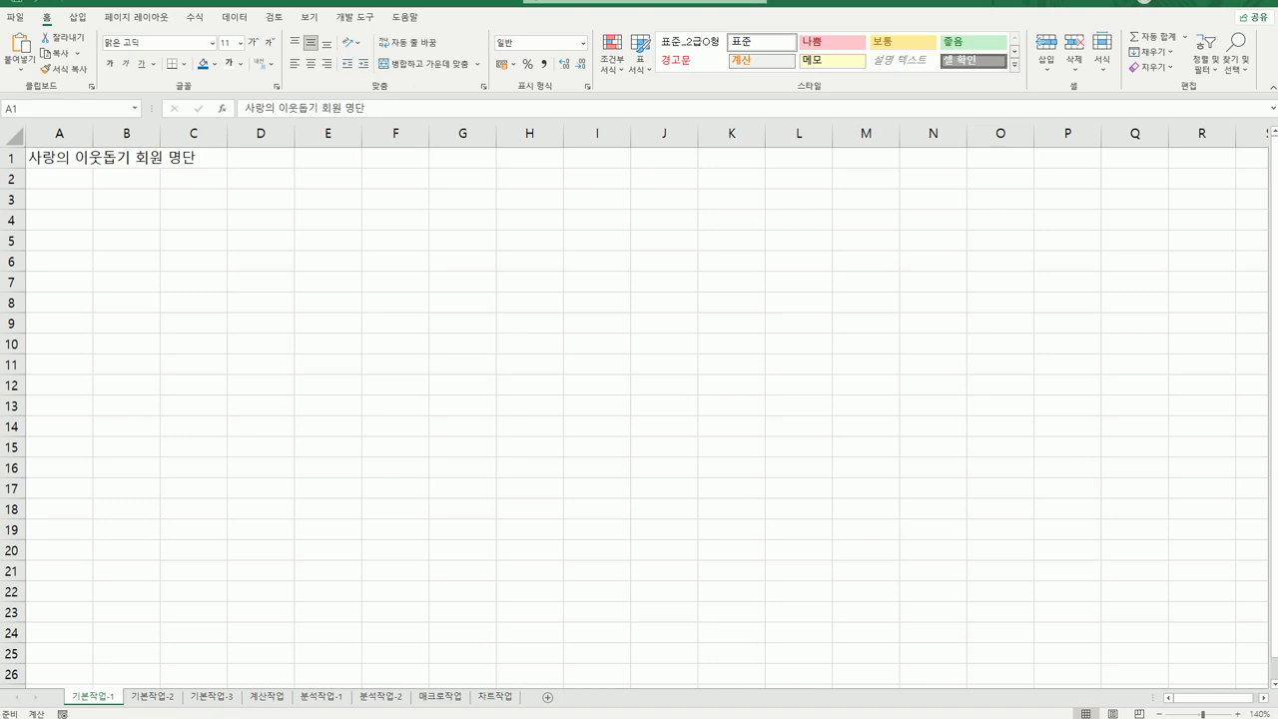
pyautogui.click(71, 203)
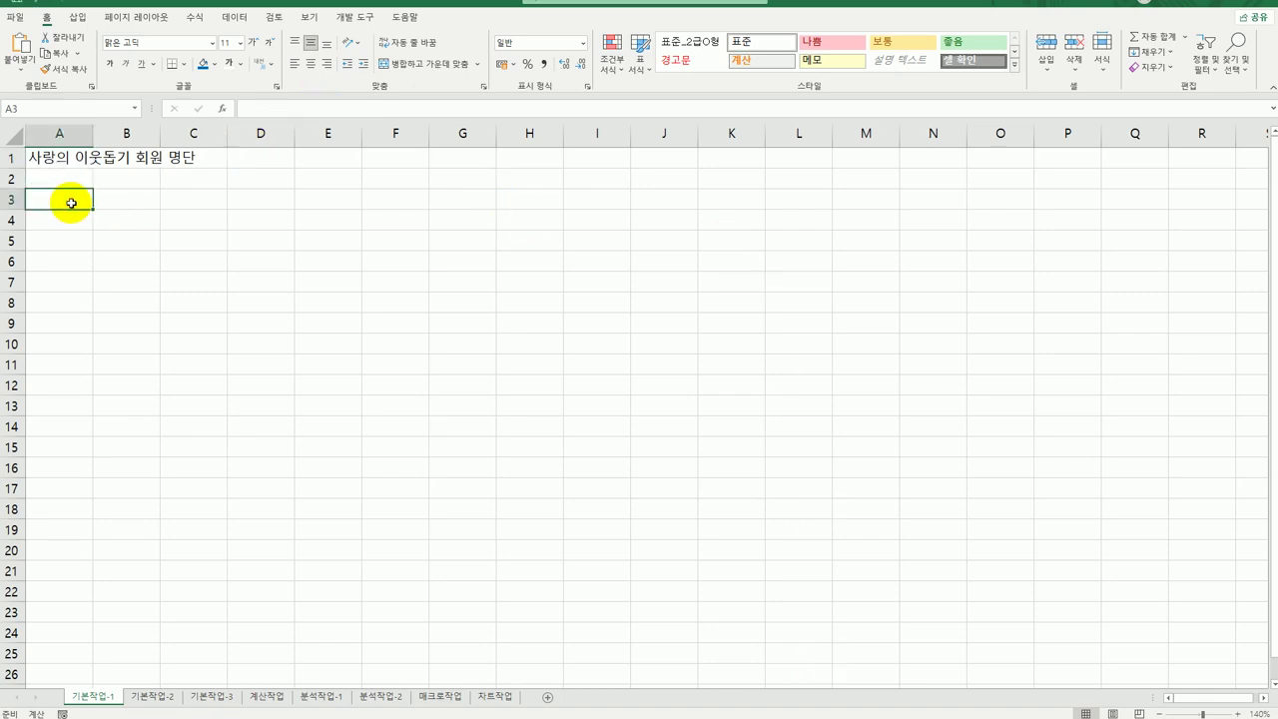
pyautogui.moveTo(71, 203); pyautogui.dragTo(531, 397)
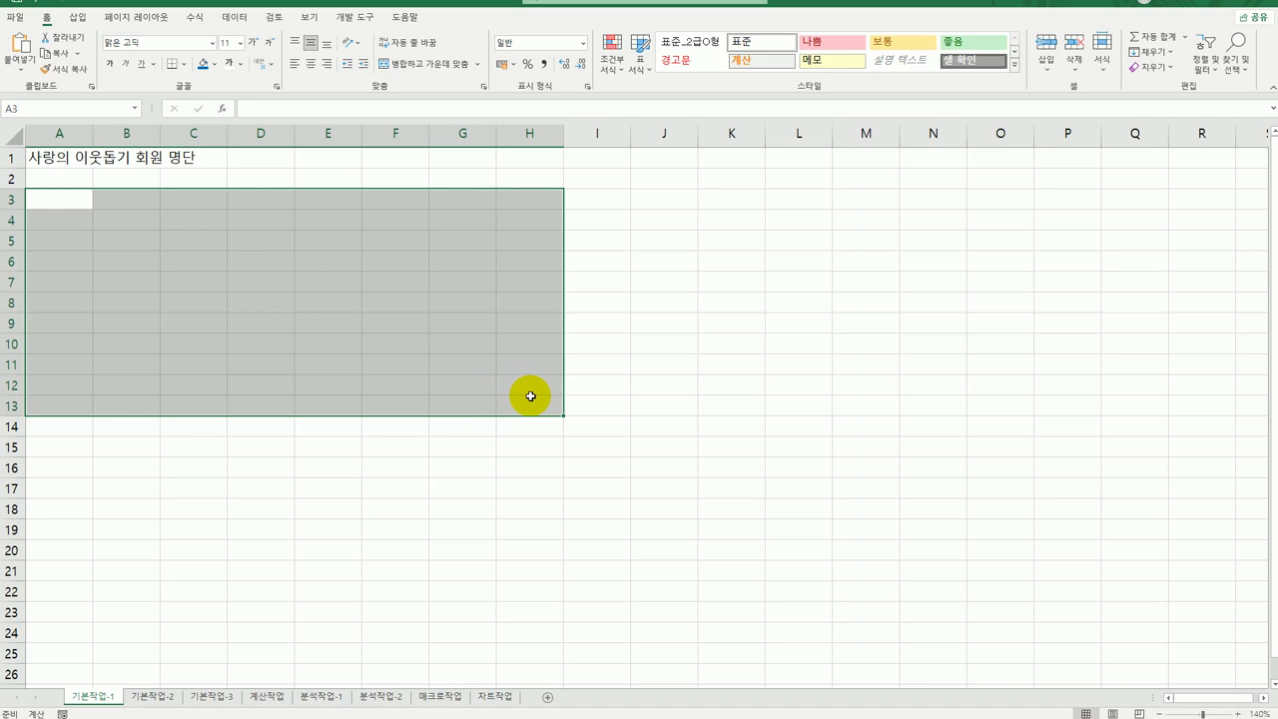
# Step: On the 기본작업-2 sheet, set the title range A1:F1 to merged cells with 가운데 (center) horizontal alignment
pyautogui.click(168, 696)
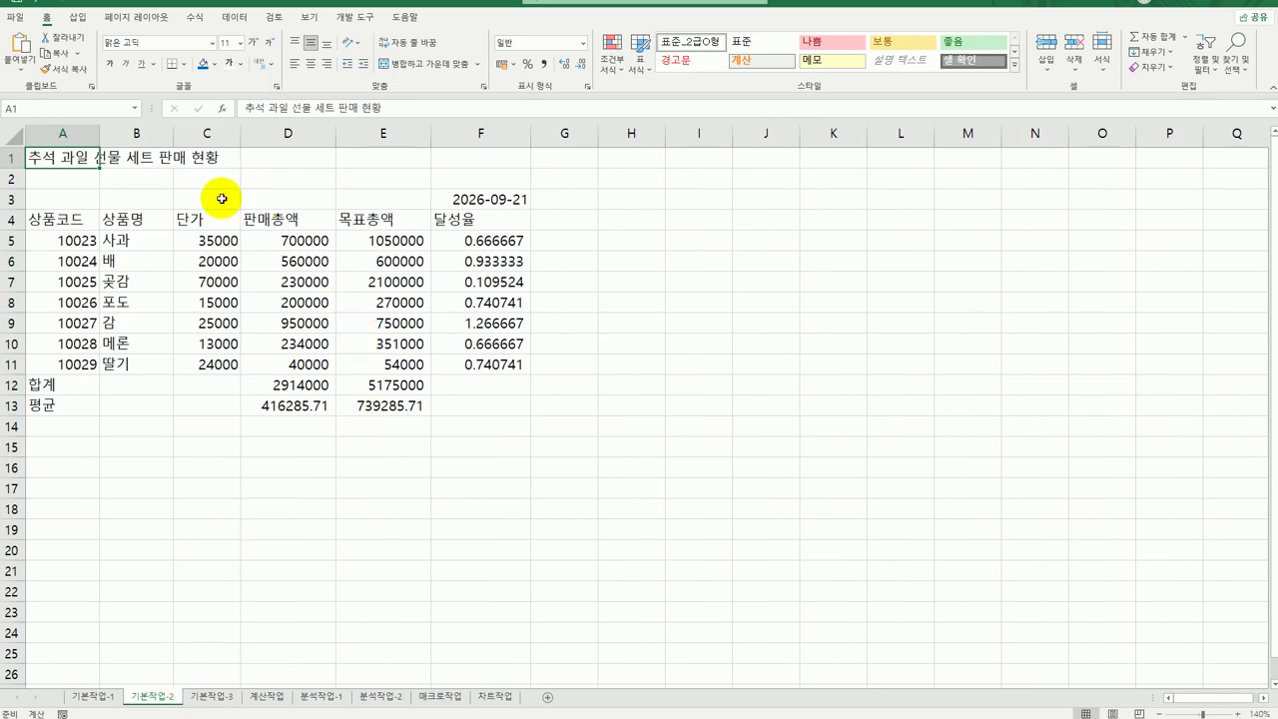
pyautogui.moveTo(77, 168); pyautogui.dragTo(453, 161)
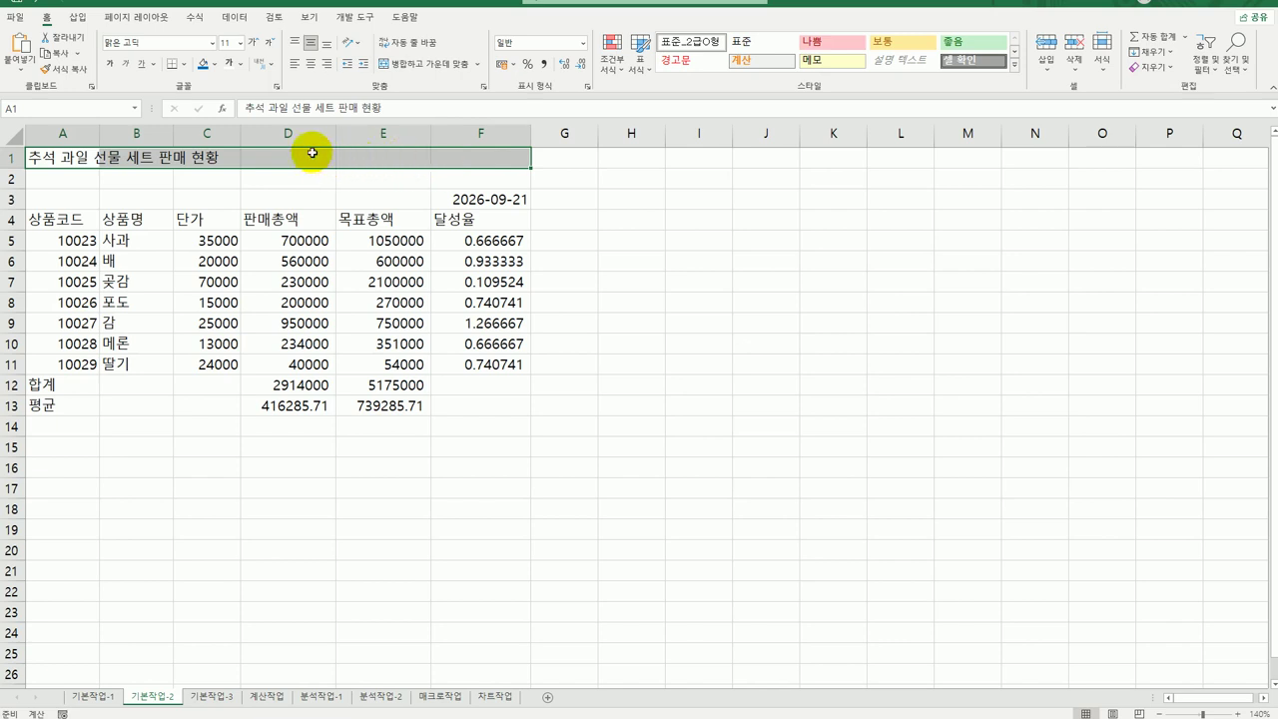
pyautogui.rightClick(313, 153)
pyautogui.click(394, 462)
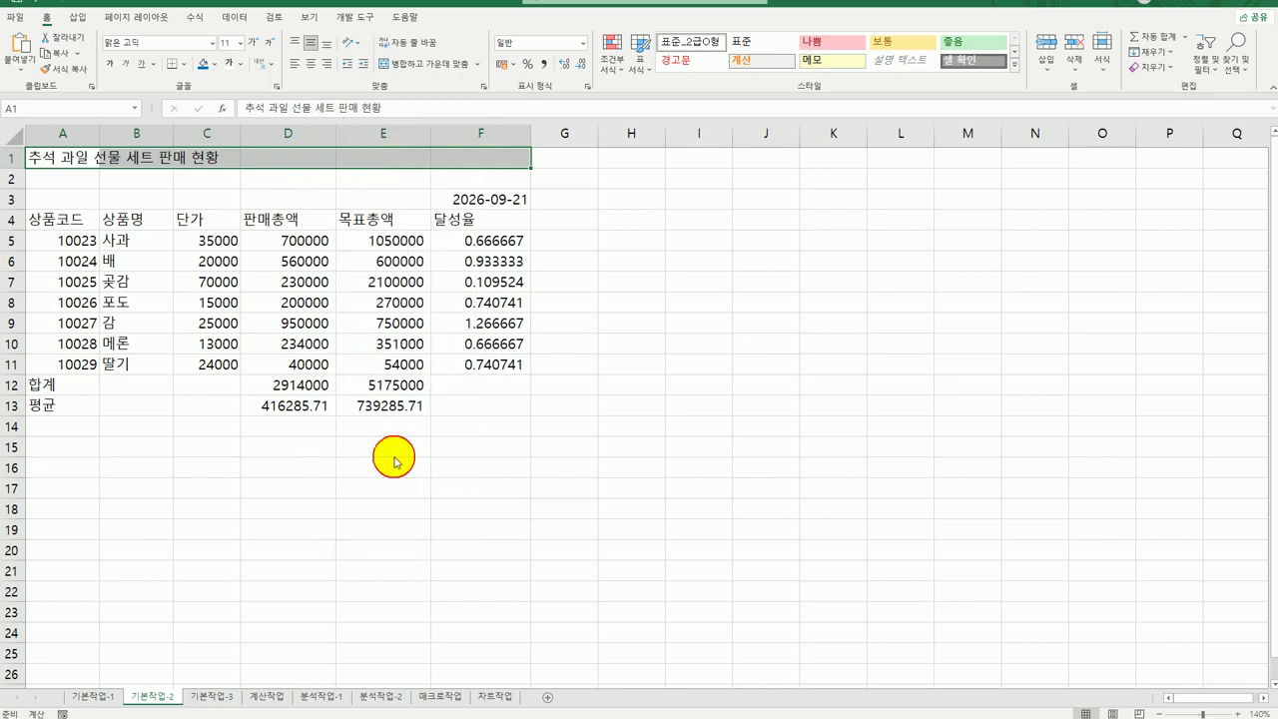
pyautogui.moveTo(411, 262); pyautogui.dragTo(813, 186)
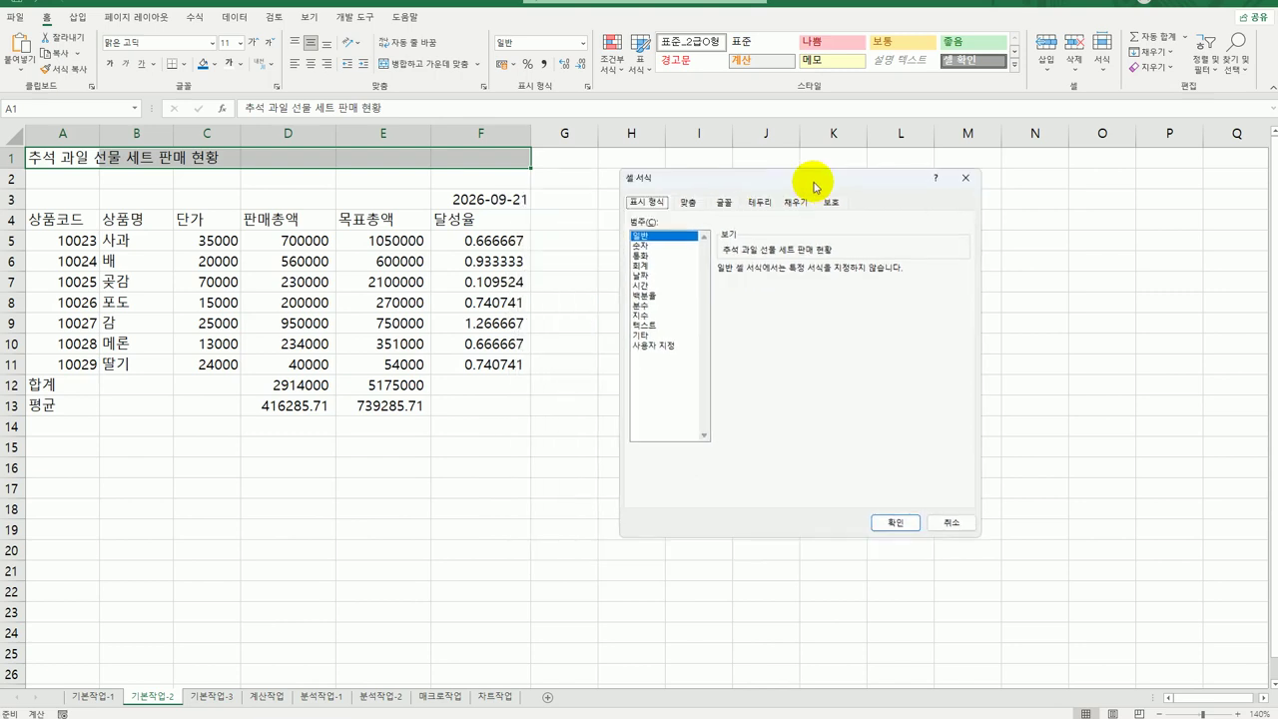
pyautogui.click(700, 209)
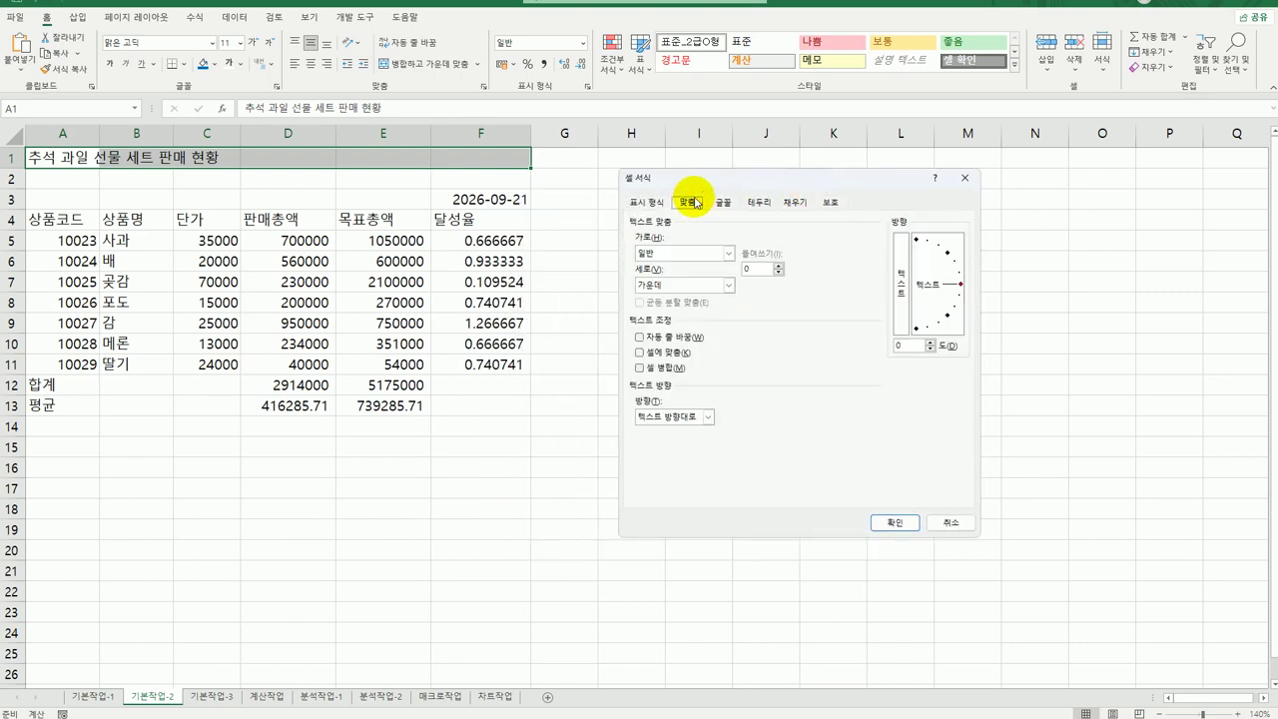
pyautogui.click(674, 367)
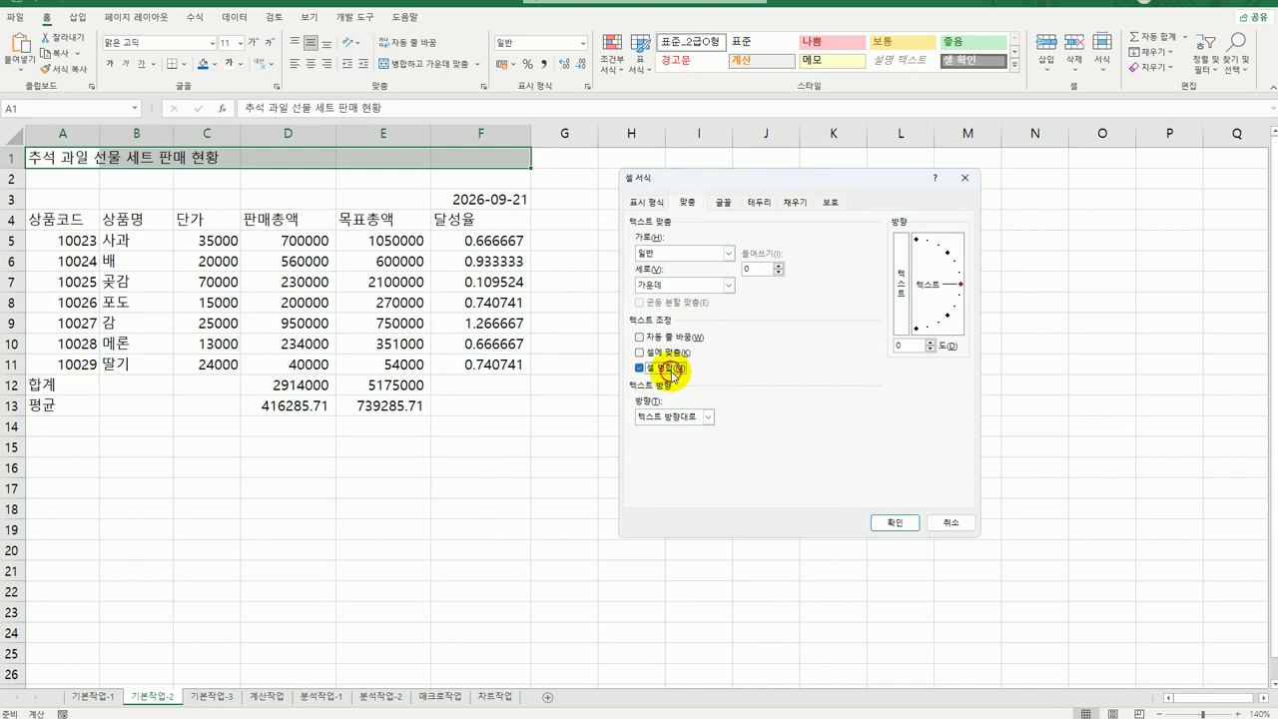
pyautogui.click(702, 262)
pyautogui.click(696, 288)
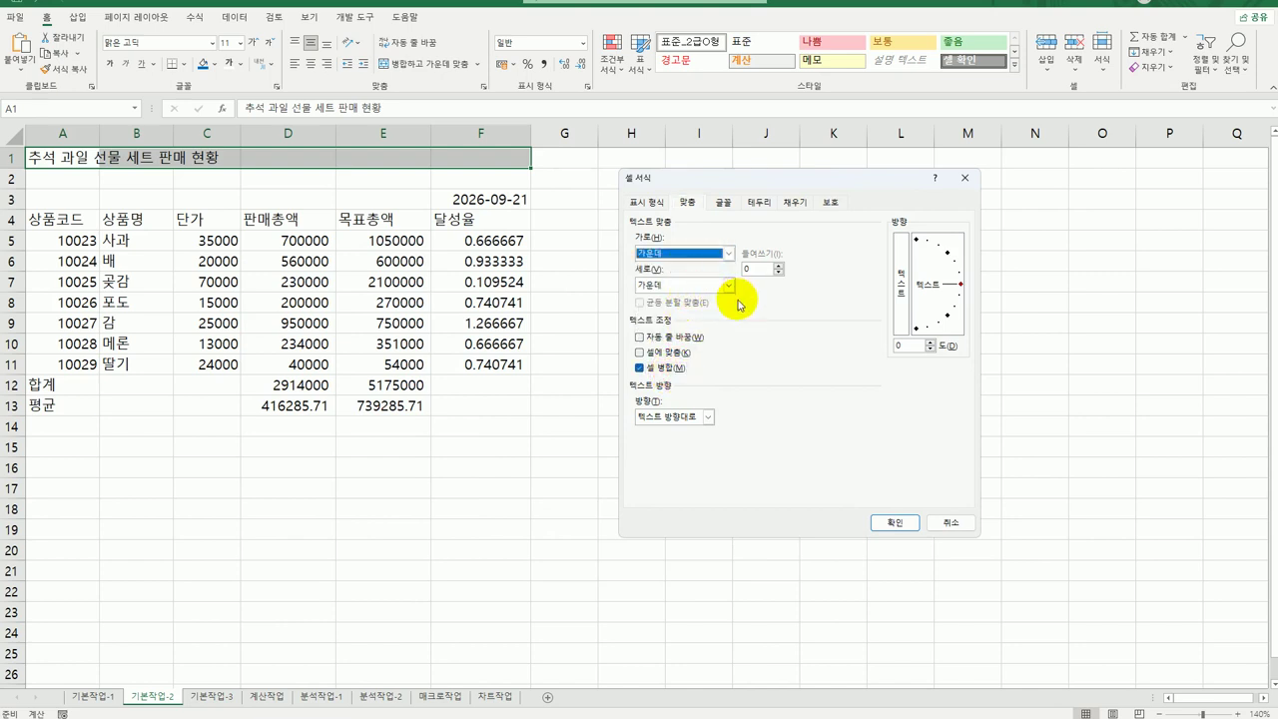
# Step: Set the title's font to 궁서체, size 16, style 굵게 (bold), and apply the cell formatting
pyautogui.click(722, 202)
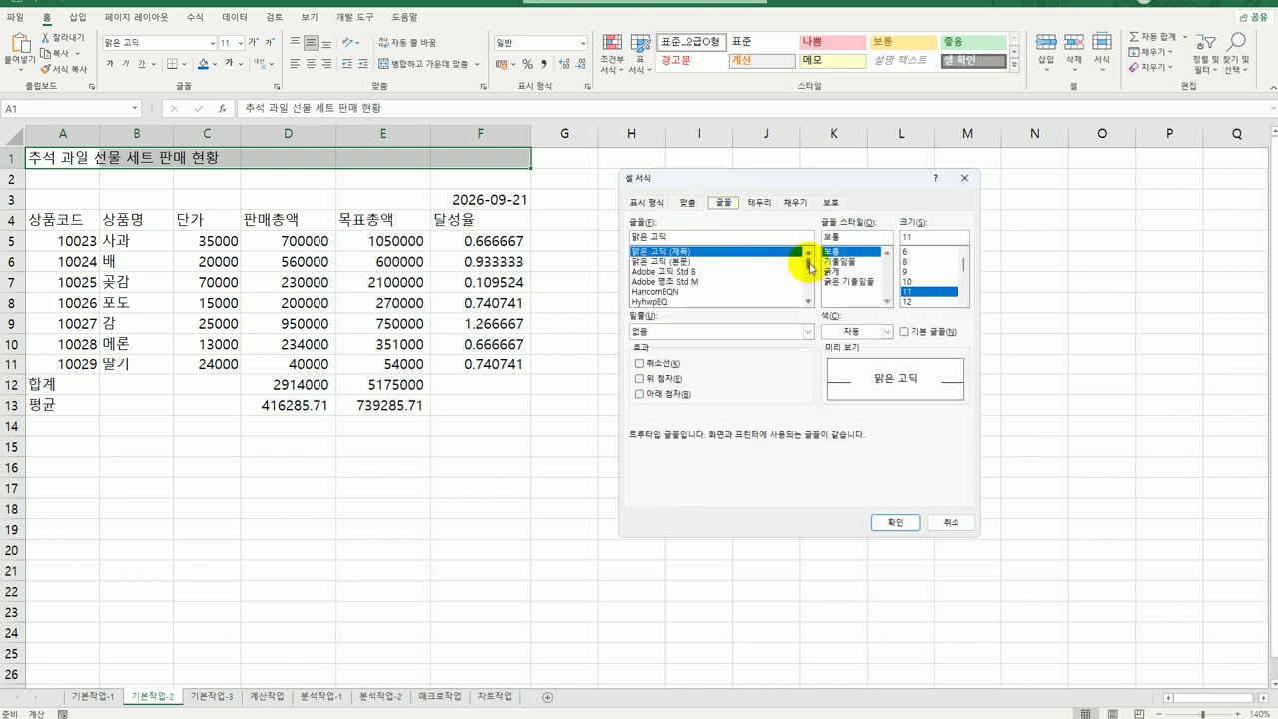
pyautogui.moveTo(806, 262)
pyautogui.mouseDown()
pyautogui.moveTo(807, 305)
pyautogui.moveTo(807, 261)
pyautogui.moveTo(810, 278)
pyautogui.moveTo(770, 256)
pyautogui.mouseUp()
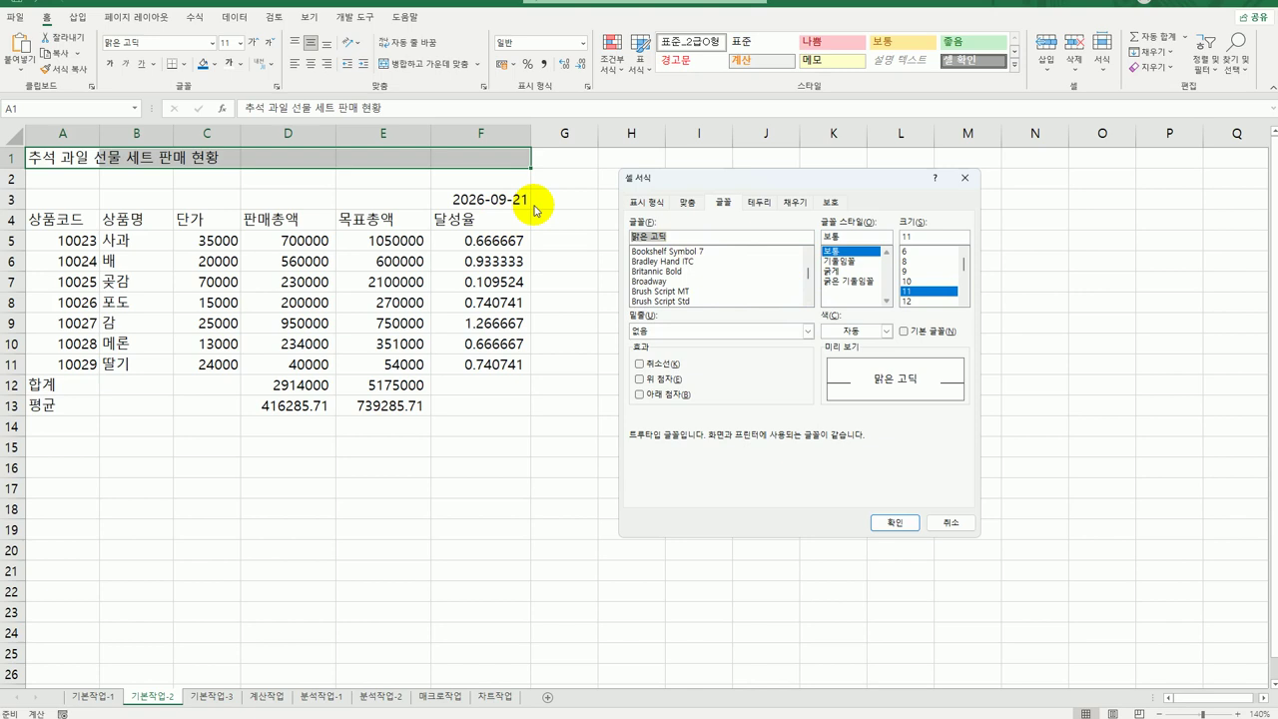
pyautogui.write('ㄱㅜㅇㅅㅓ')
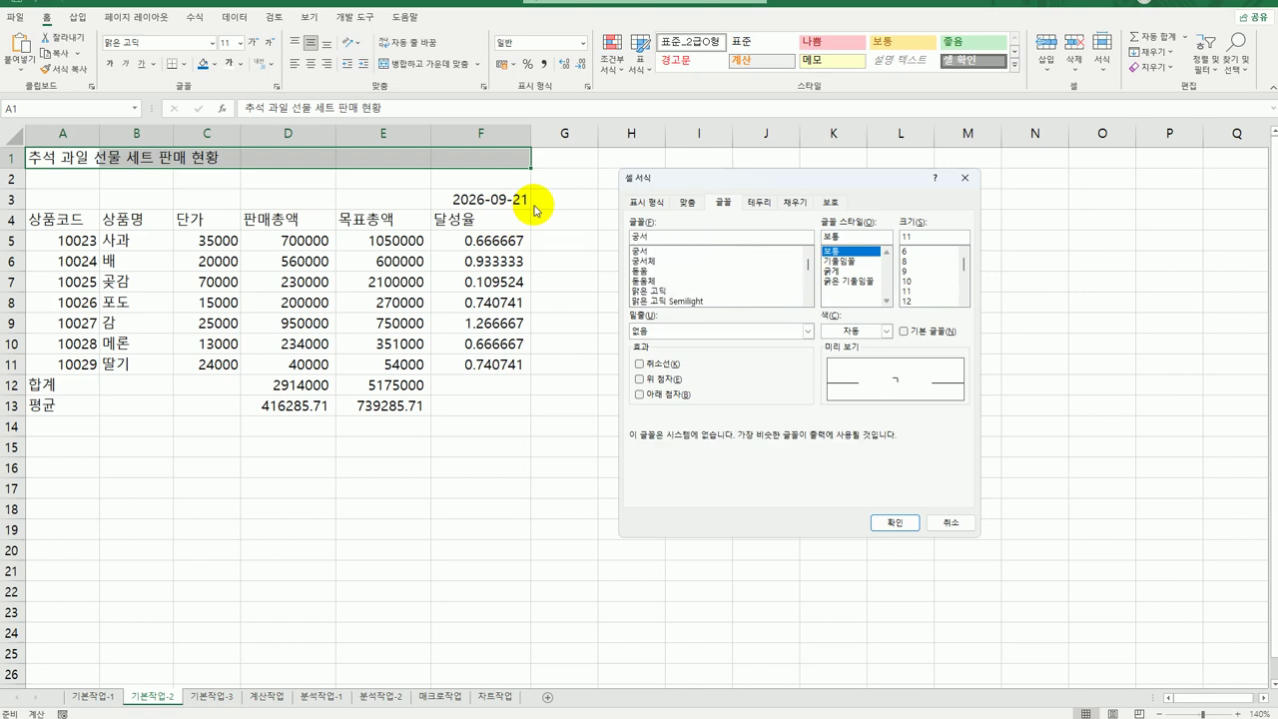
pyautogui.click(651, 264)
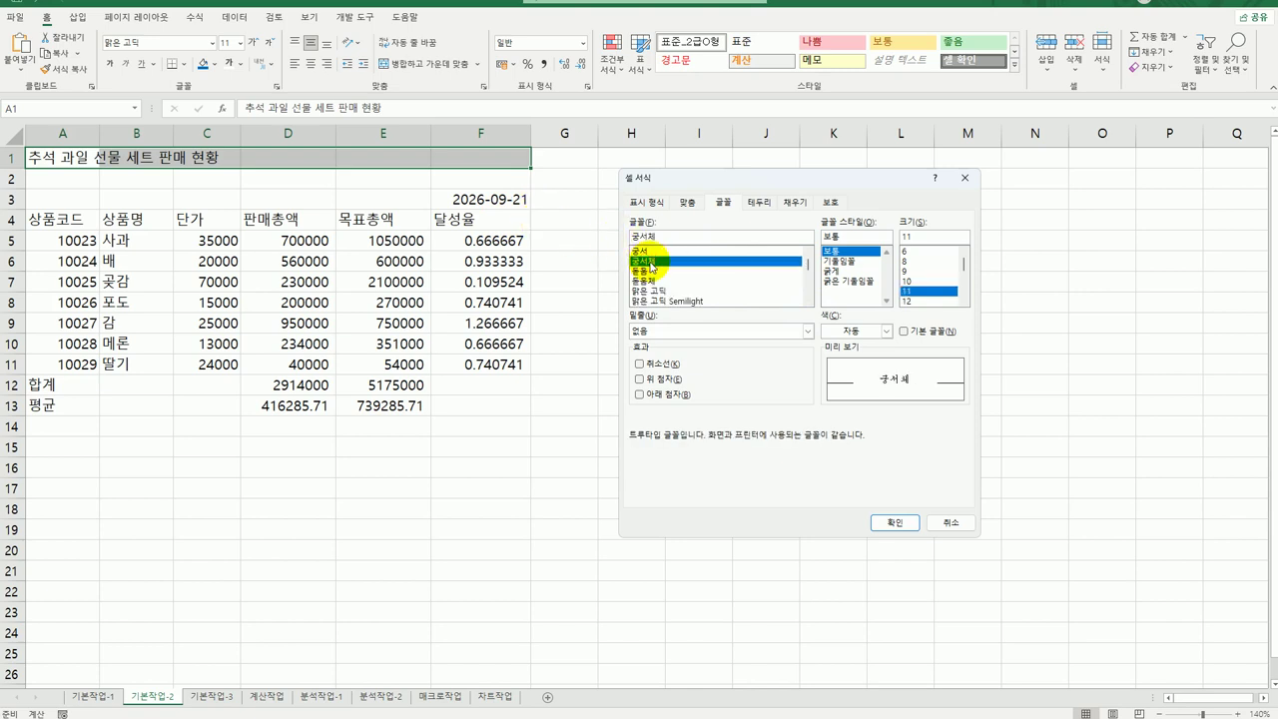
pyautogui.click(963, 300)
pyautogui.click(963, 301)
pyautogui.click(950, 300)
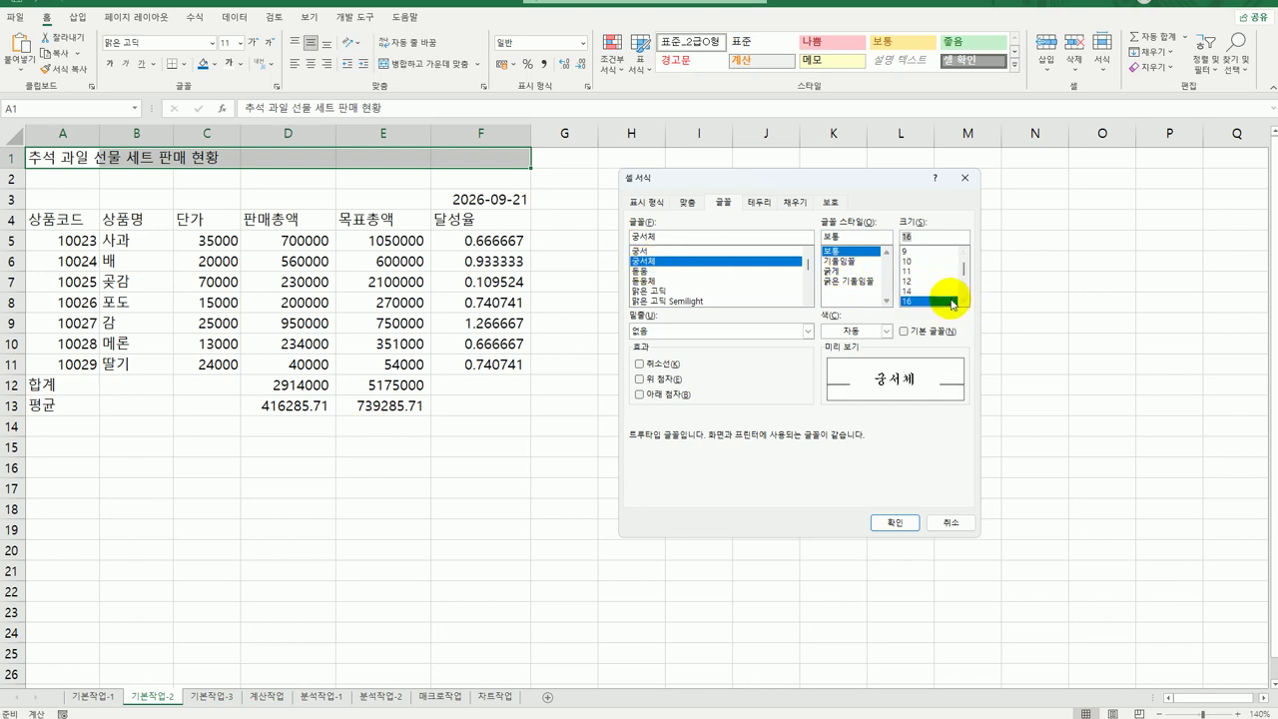
pyautogui.click(873, 271)
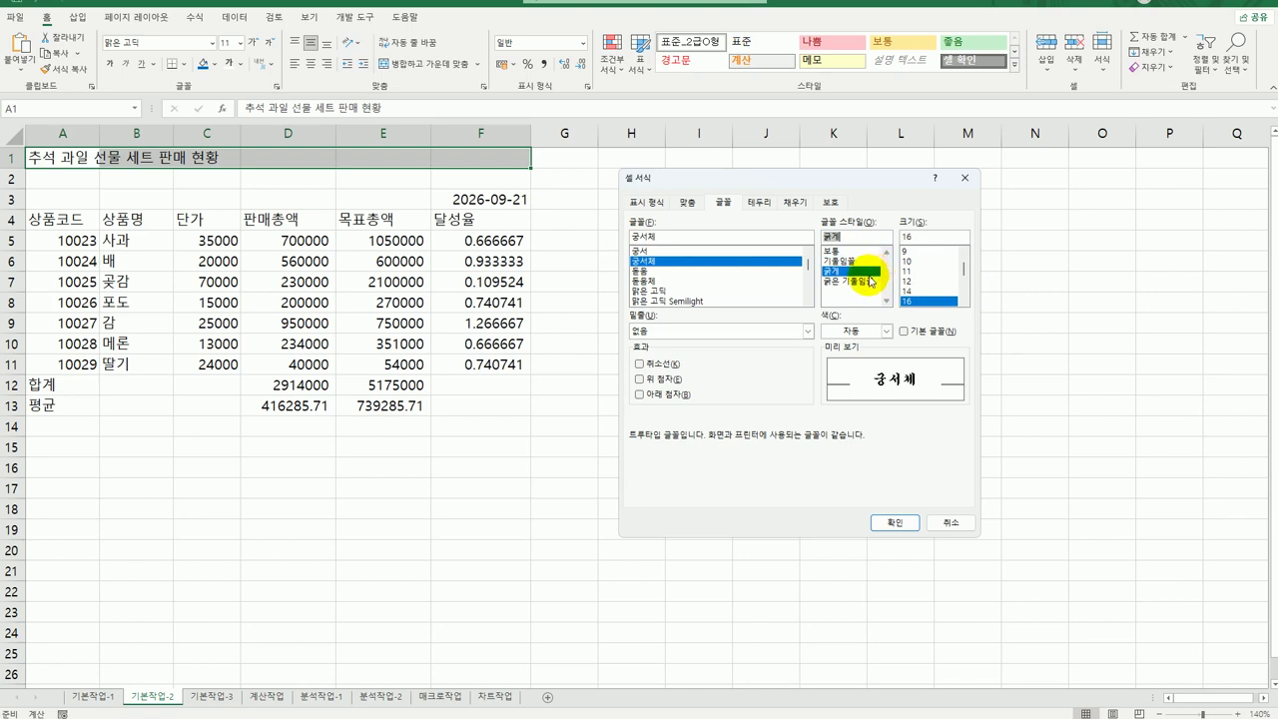
pyautogui.click(895, 522)
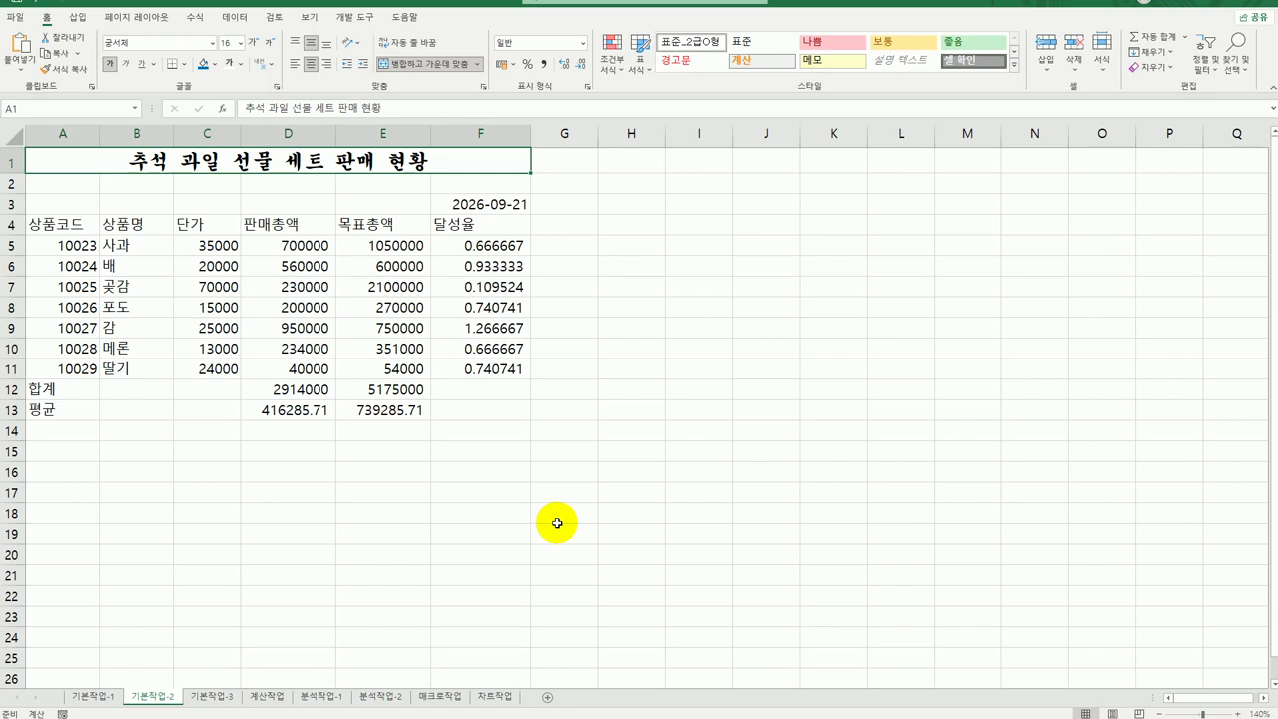
# Step: Insert the special character ◆ in front of the title text in A1
pyautogui.doubleClick(123, 159)
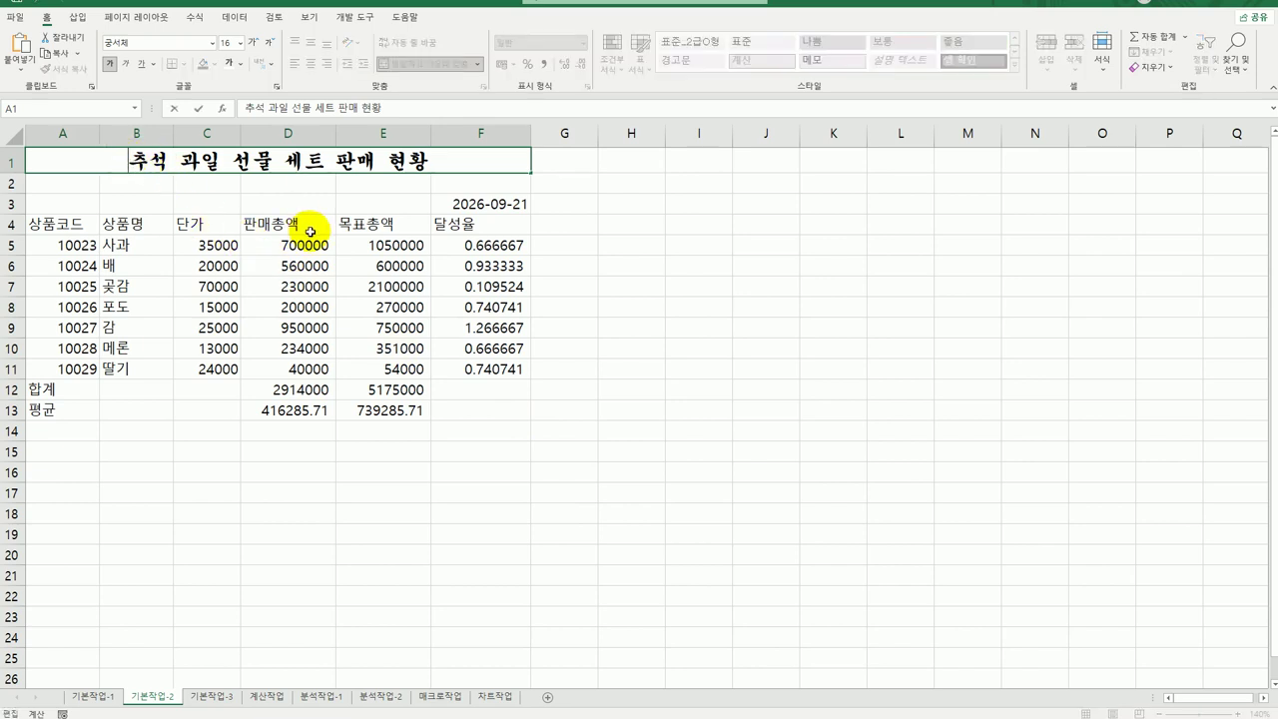
pyautogui.write('ㅁ')
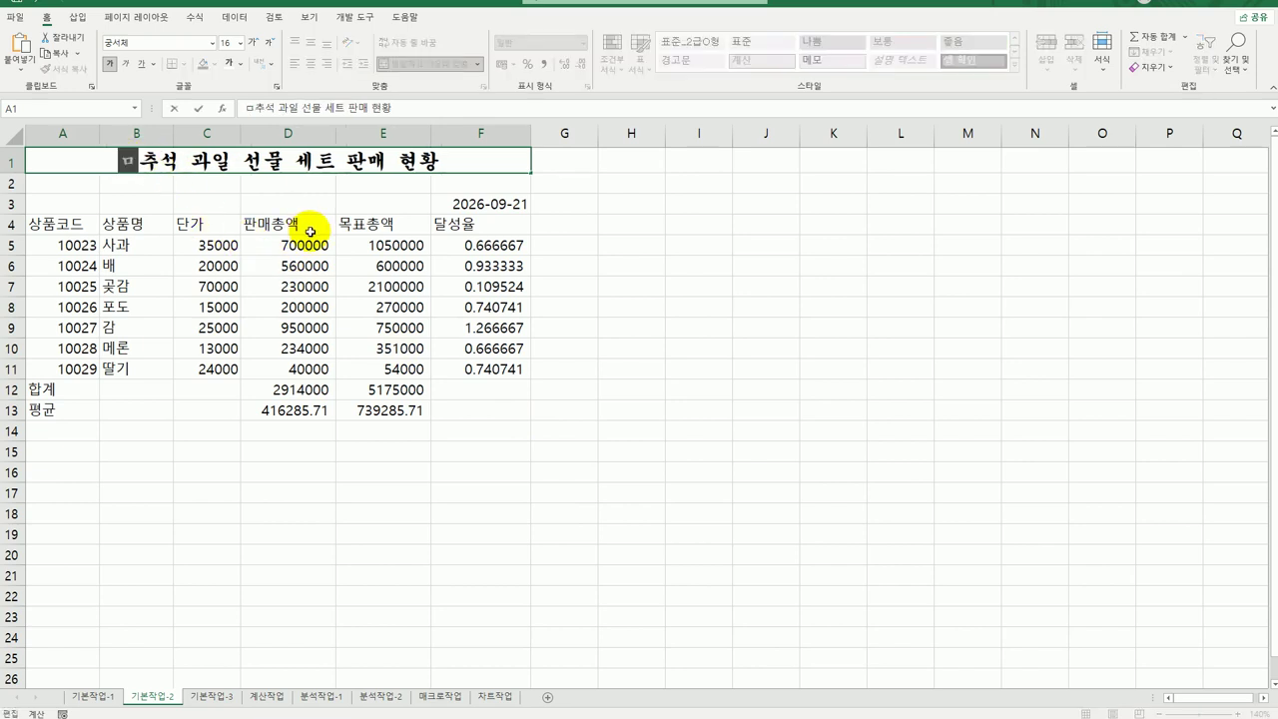
pyautogui.press('Hangul_Hanja')
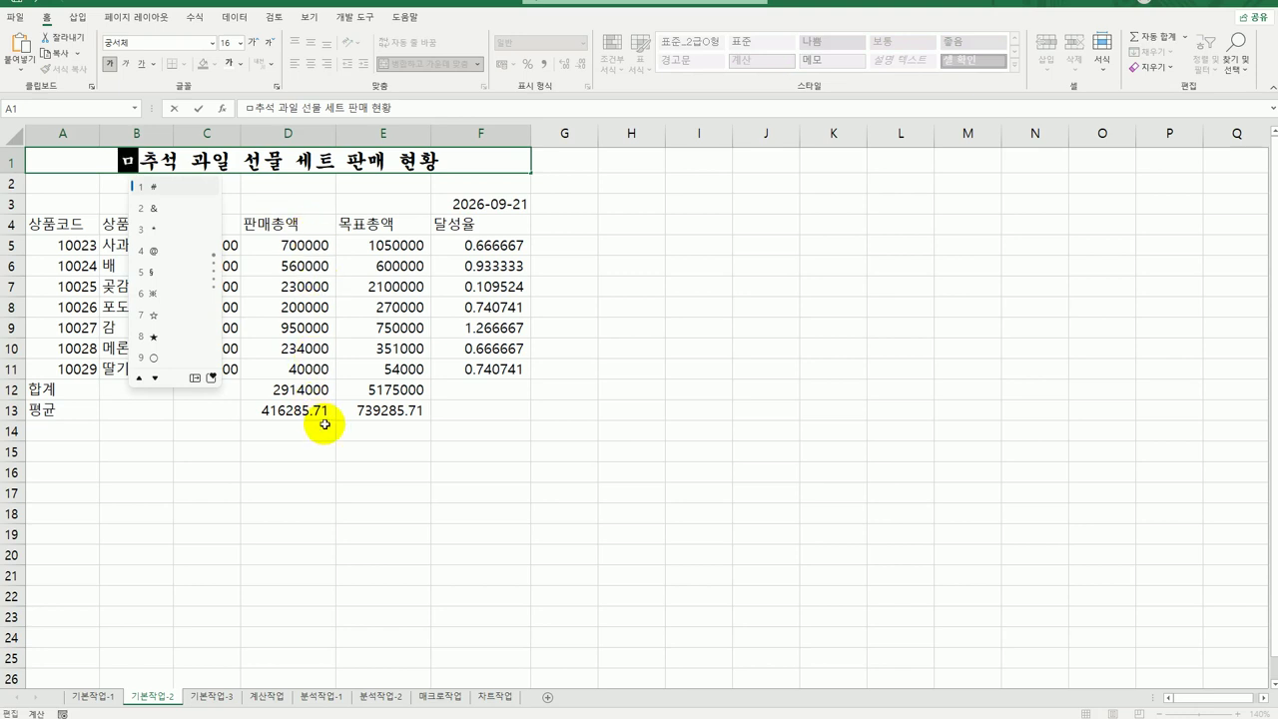
pyautogui.click(210, 377)
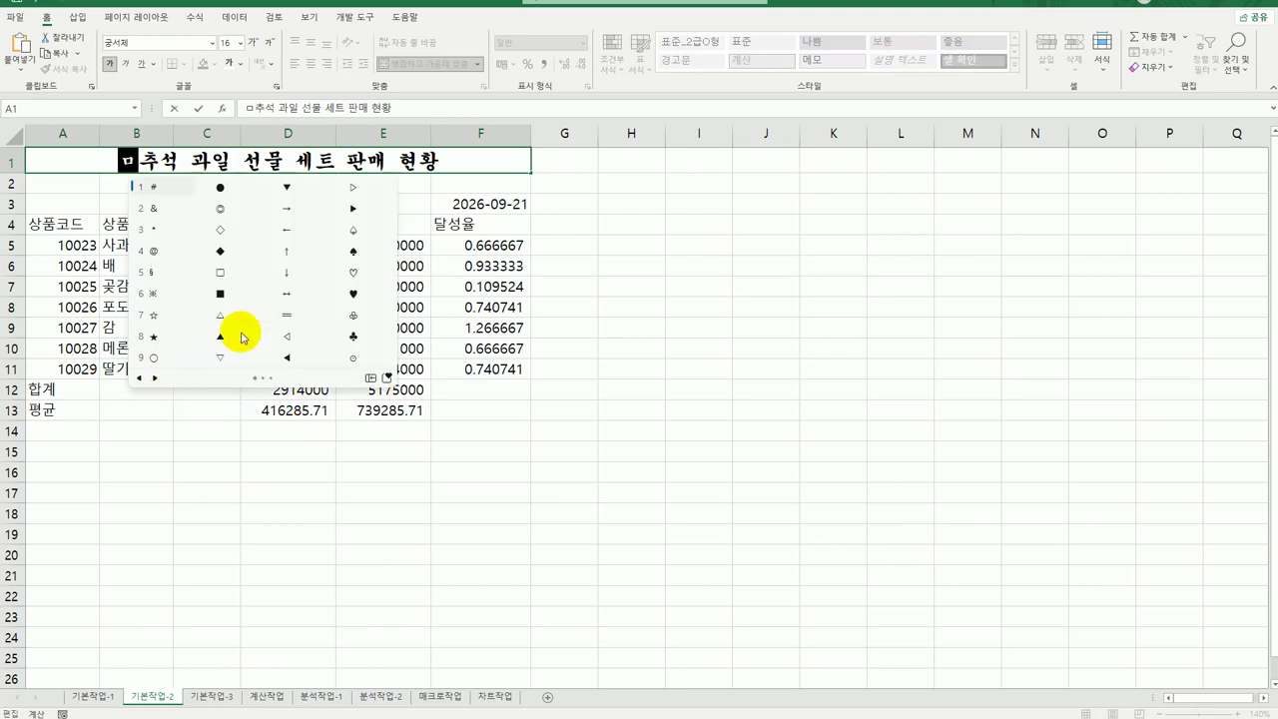
pyautogui.click(219, 249)
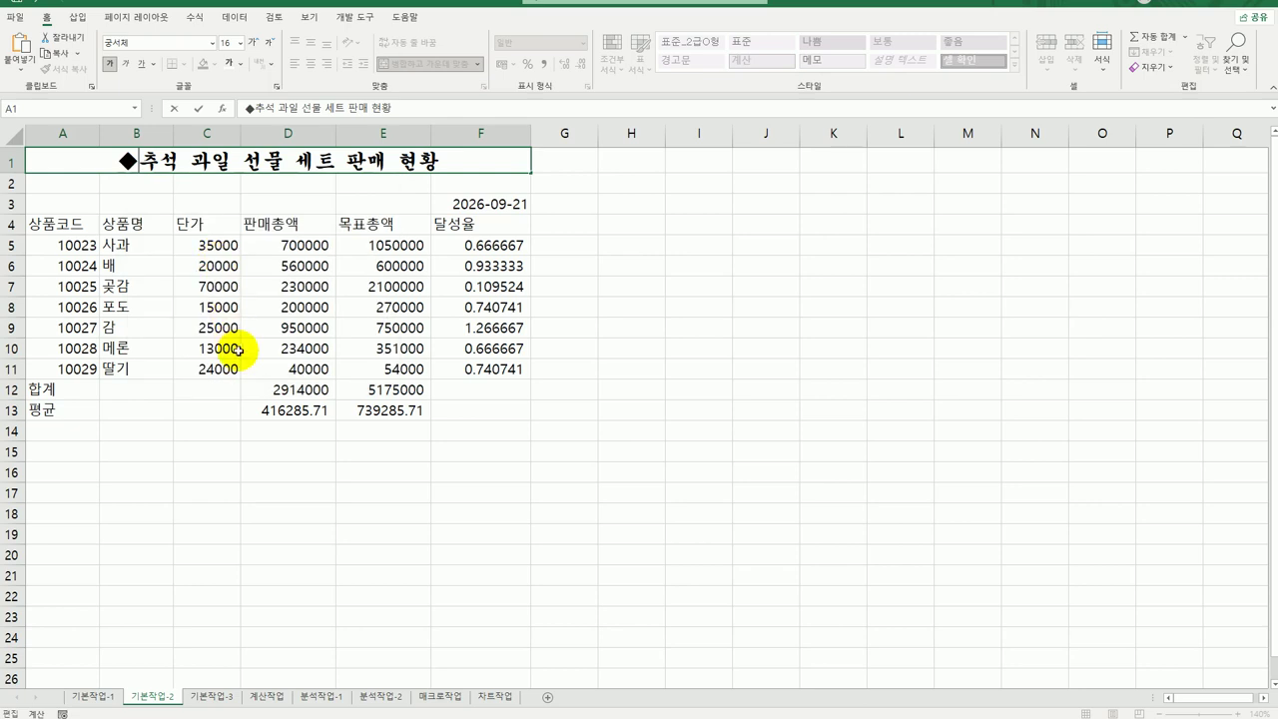
# Step: Insert the special character ◆ at the end of the title in A1 and finish editing the cell
pyautogui.click(441, 161)
pyautogui.write('ㅁ')
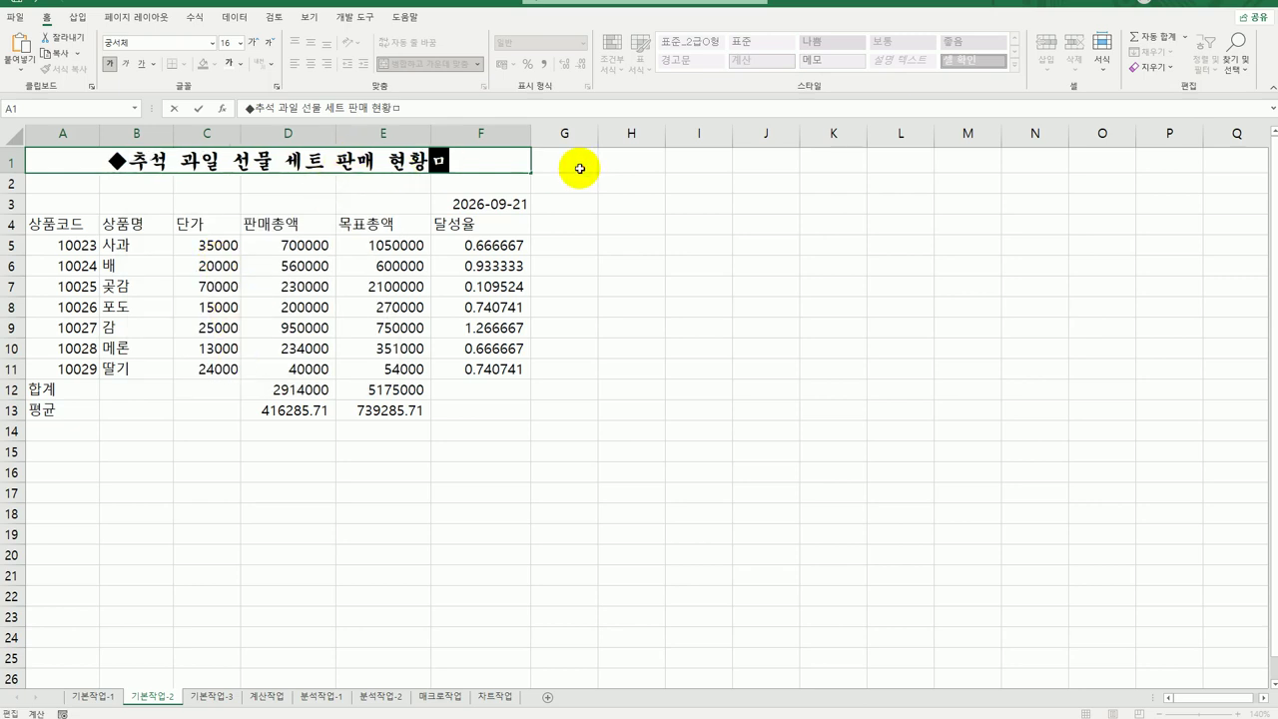
pyautogui.press('Hangul_Hanja')
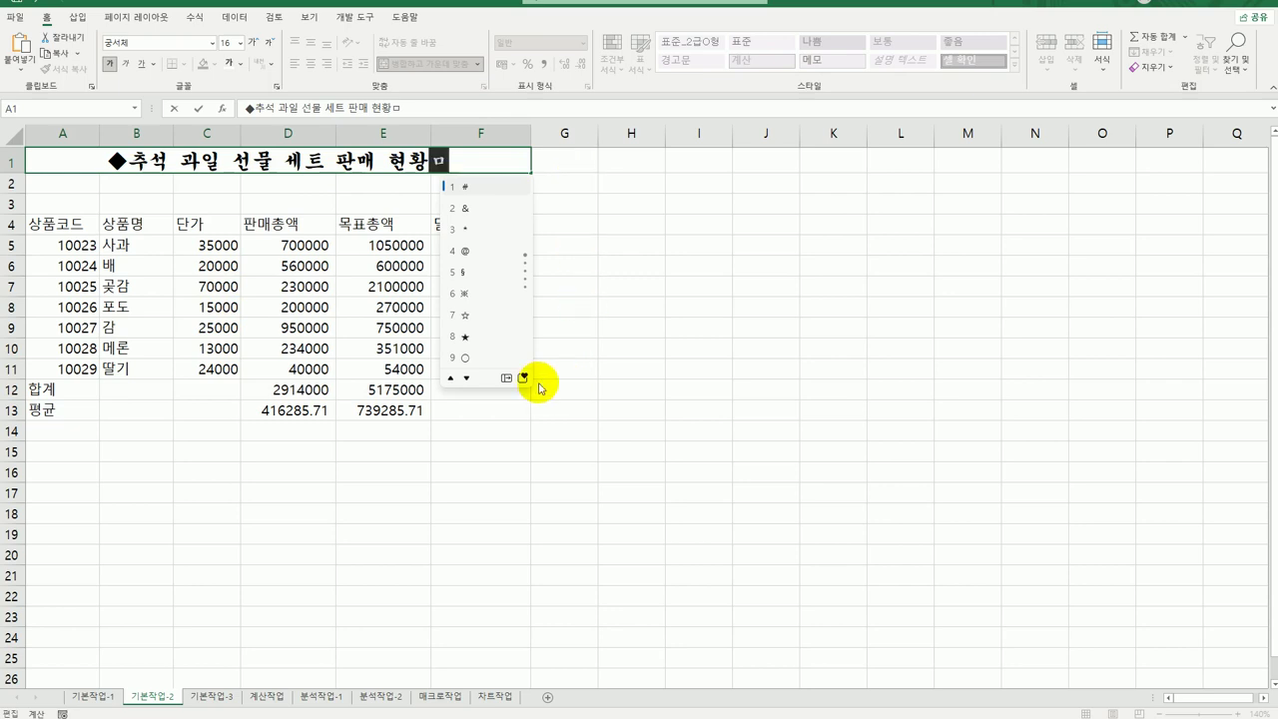
pyautogui.click(506, 378)
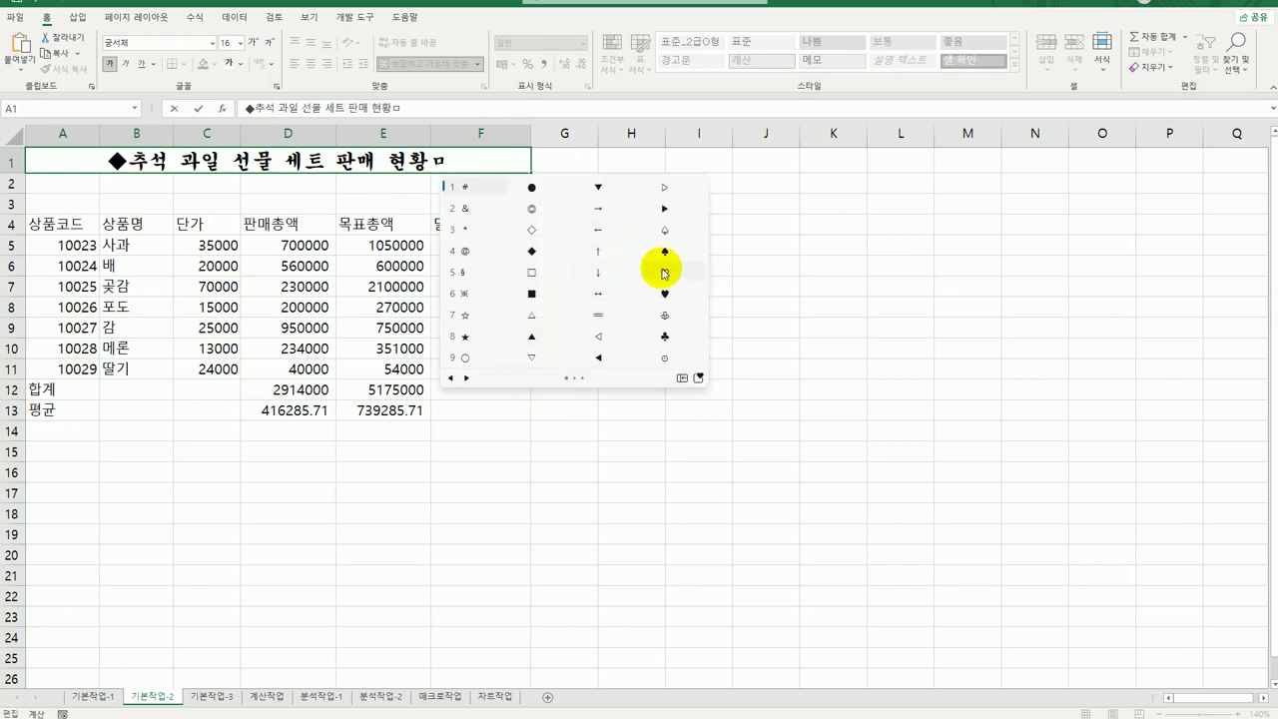
pyautogui.click(535, 248)
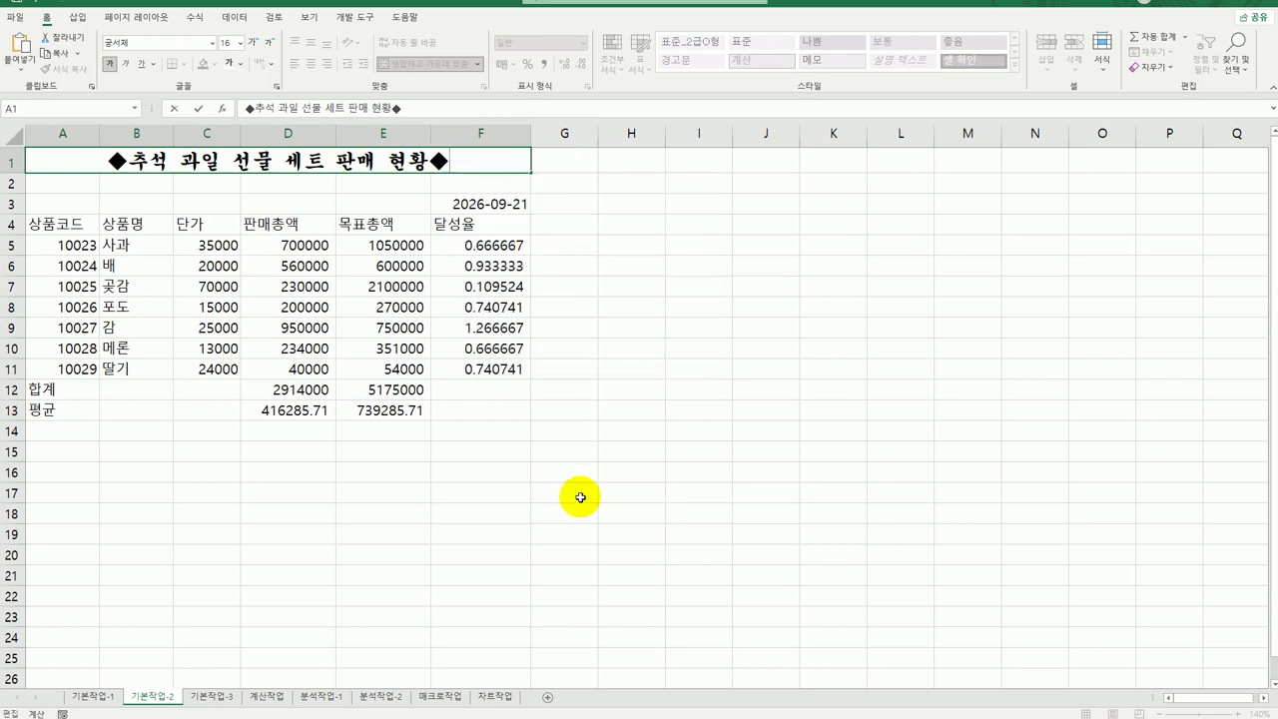
pyautogui.click(580, 497)
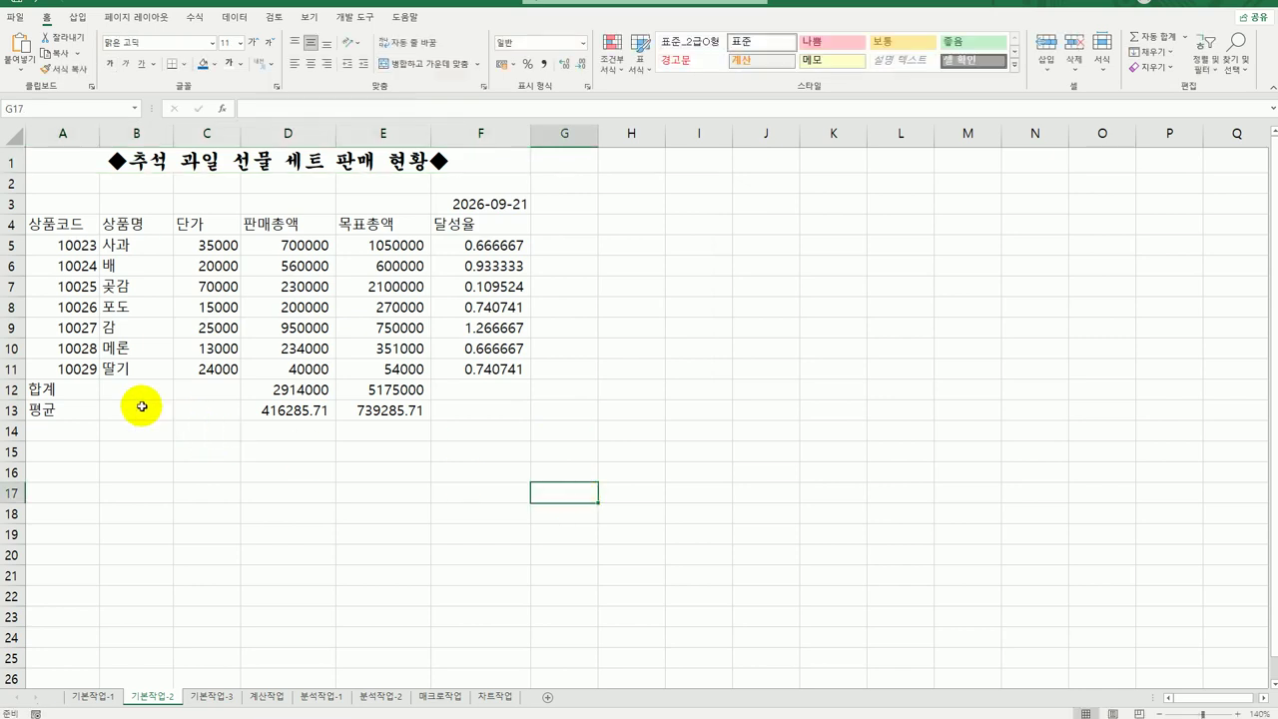
# Step: Merge and center the ranges A12:C12 (합계) and A13:C13 (평균) separately
pyautogui.moveTo(53, 397); pyautogui.dragTo(186, 398)
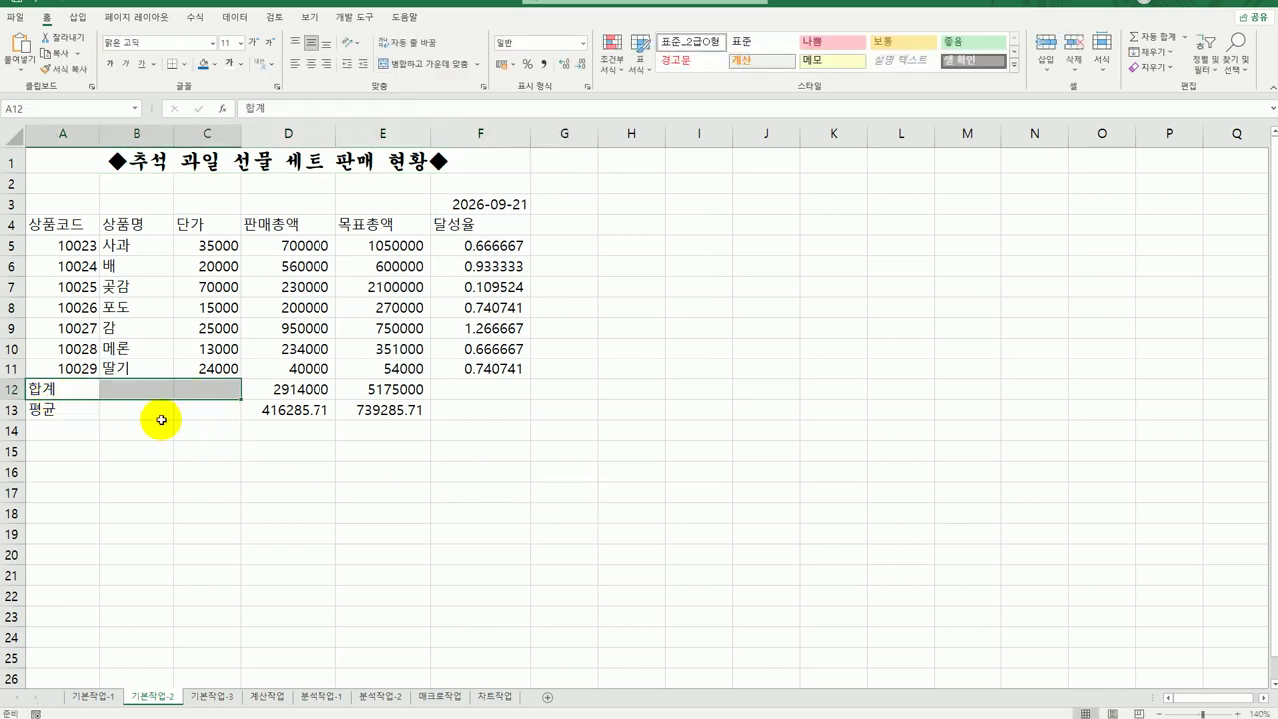
pyautogui.keyDown('ctrl'); pyautogui.moveTo(69, 414); pyautogui.dragTo(188, 406); pyautogui.keyUp('ctrl')
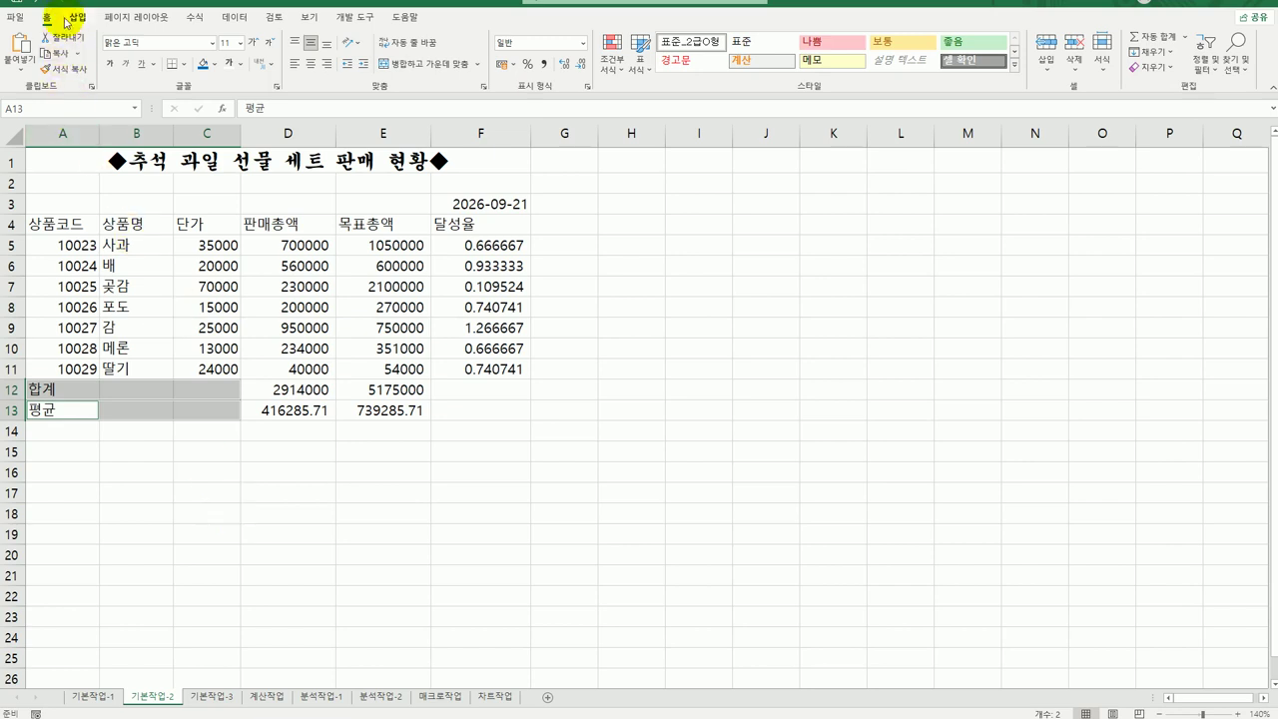
pyautogui.click(413, 65)
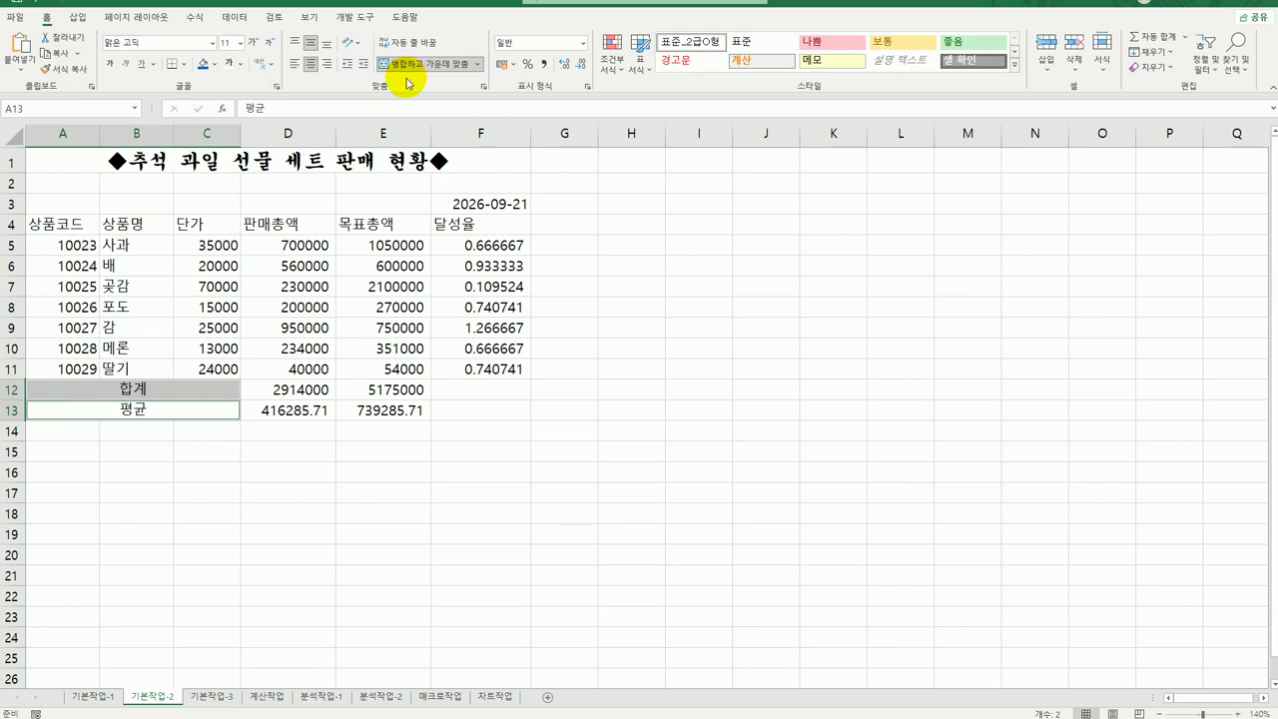
pyautogui.click(310, 44)
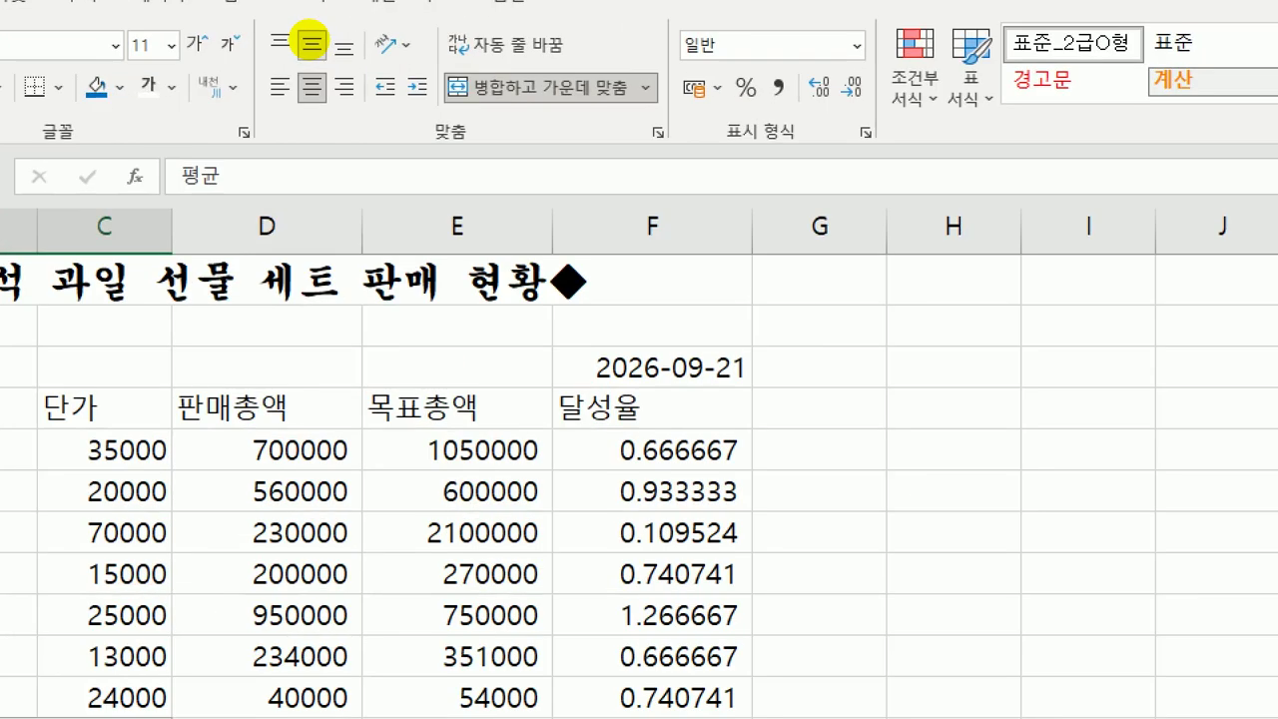
pyautogui.moveTo(338, 96)
pyautogui.mouseDown()
pyautogui.moveTo(317, 99)
pyautogui.moveTo(296, 40)
pyautogui.moveTo(317, 30)
pyautogui.moveTo(322, 99)
pyautogui.mouseUp()
pyautogui.moveTo(440, 80)
pyautogui.mouseDown()
pyautogui.moveTo(449, 100)
pyautogui.moveTo(609, 112)
pyautogui.moveTo(460, 60)
pyautogui.mouseUp()
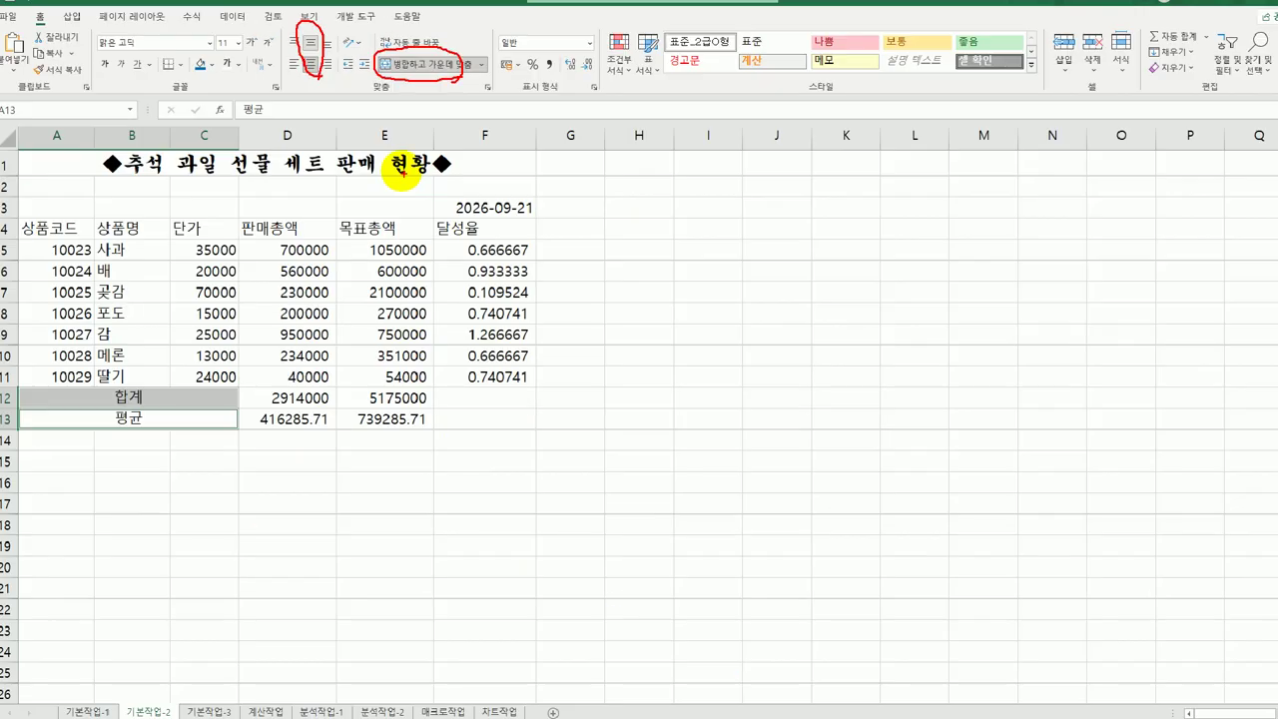
pyautogui.press('Escape')
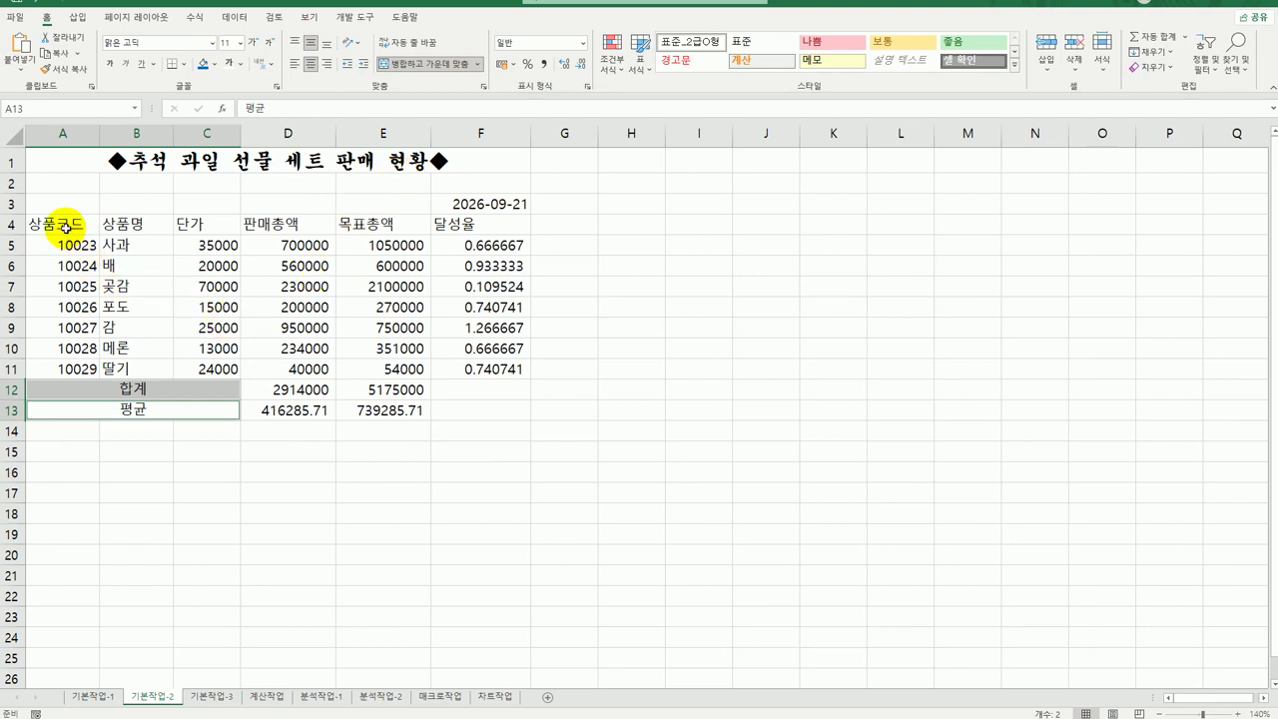
# Step: Copy the range A4:B11 and paste it at A17 with rows and columns transposed (행/열 바꿈)
pyautogui.moveTo(66, 224); pyautogui.dragTo(124, 361)
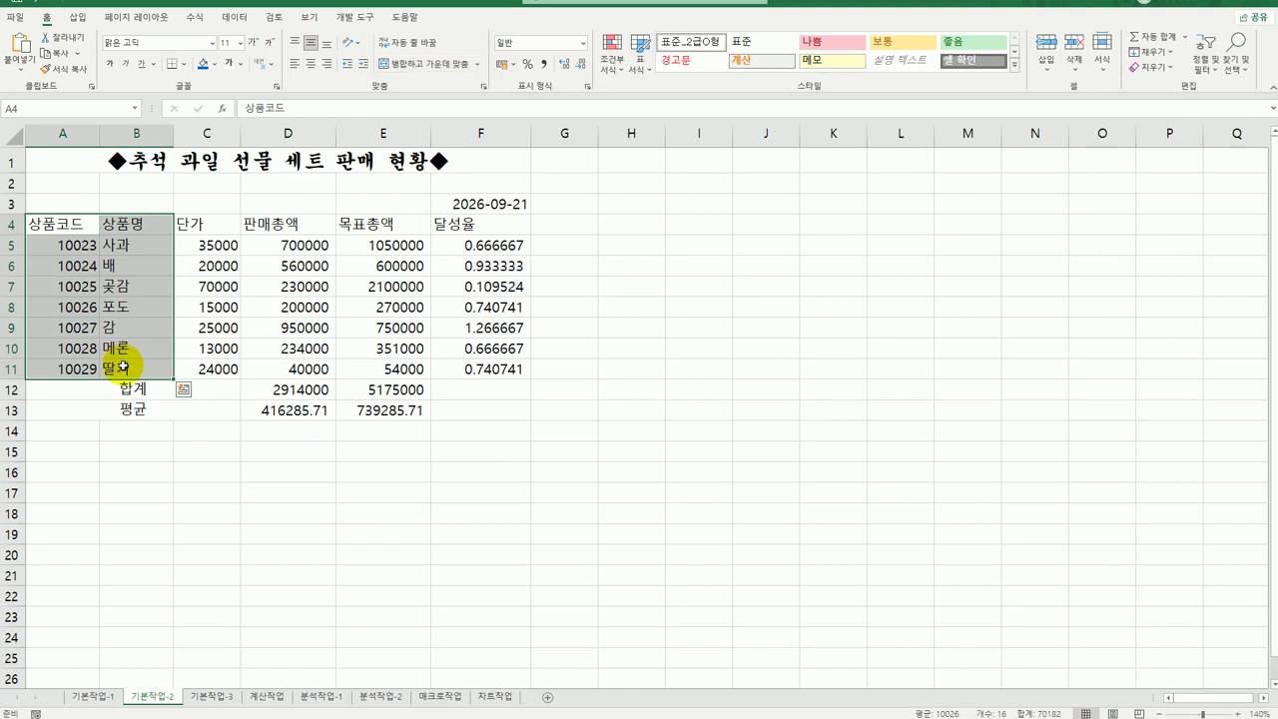
pyautogui.hotkey('ctrl', 'c')
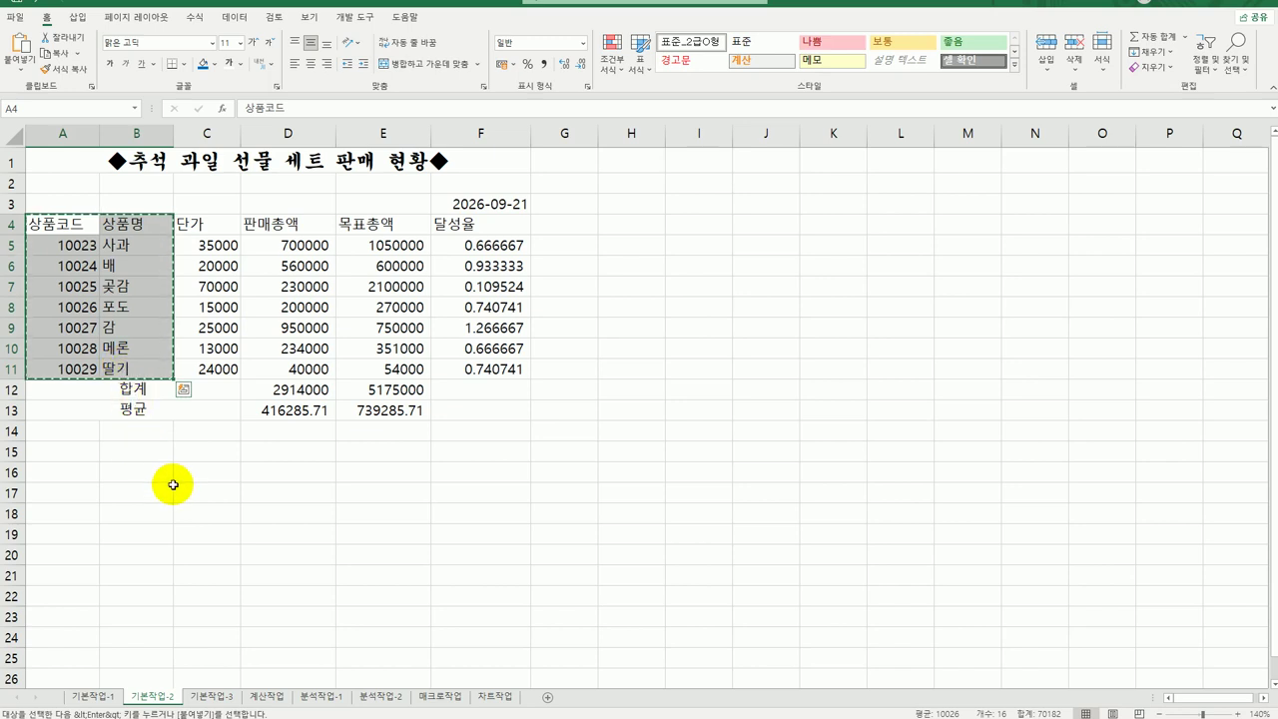
pyautogui.click(70, 494)
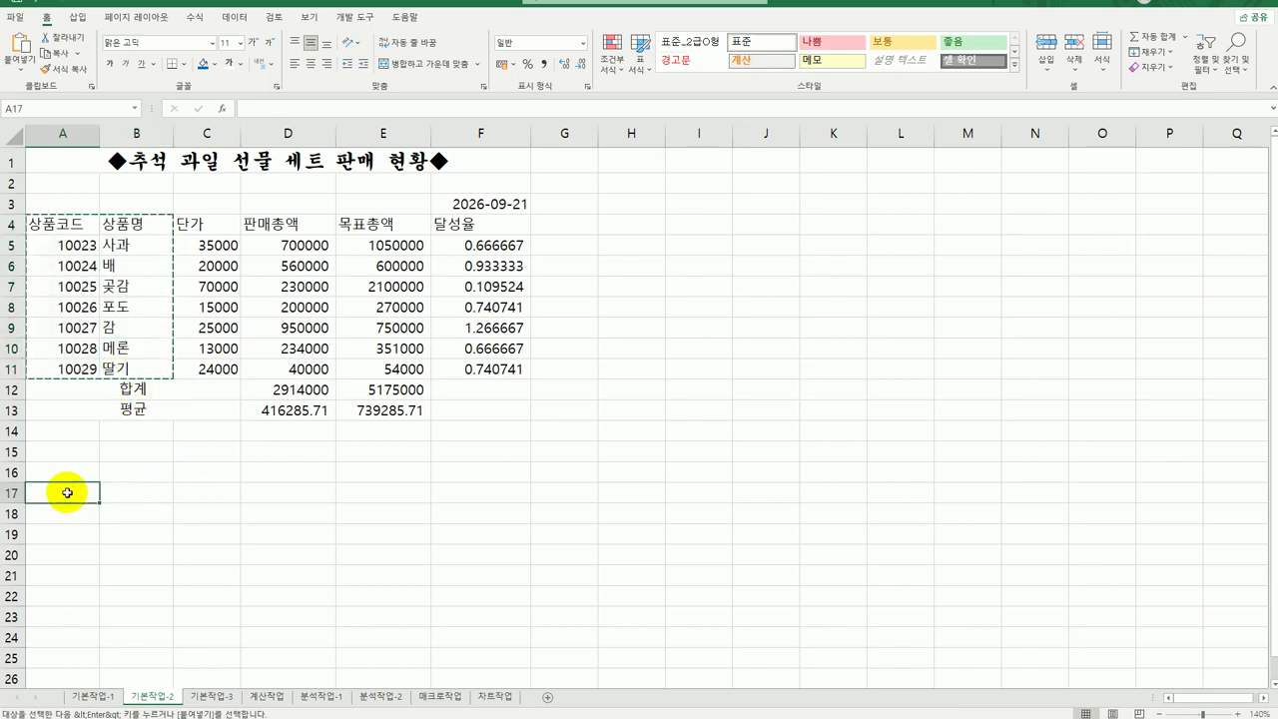
pyautogui.scroll(-2, 74, 491)
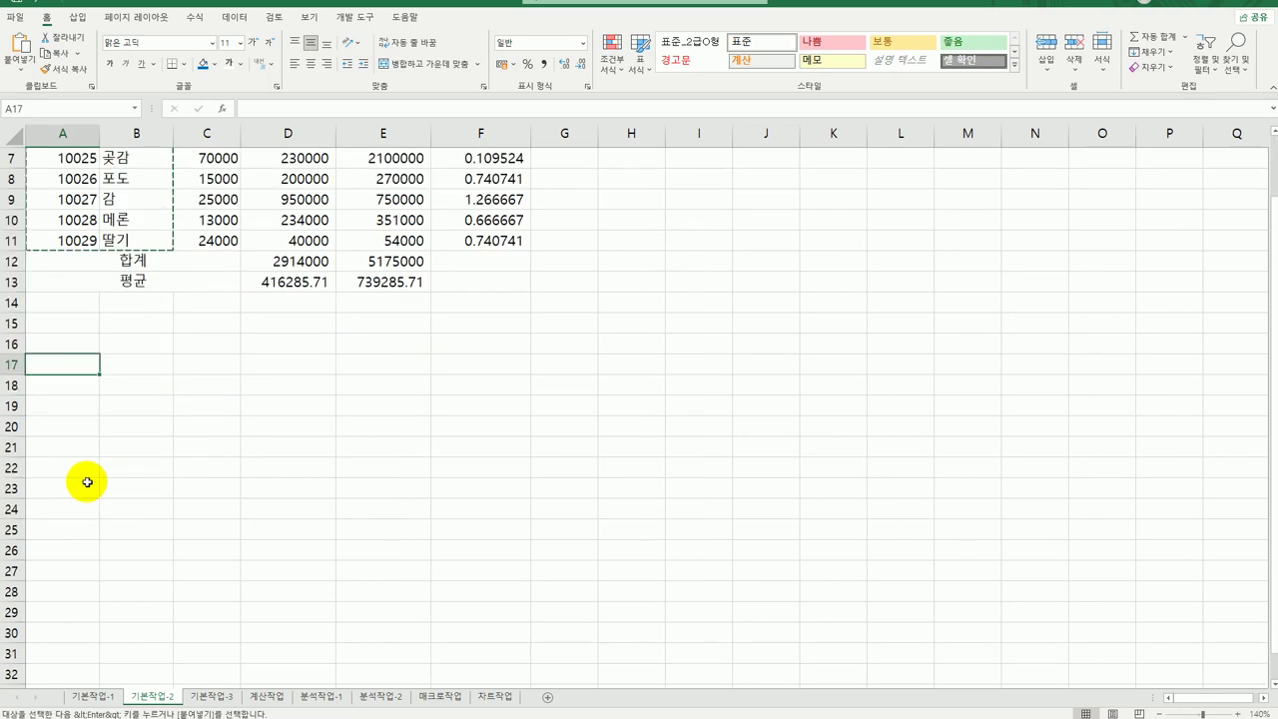
pyautogui.rightClick(61, 363)
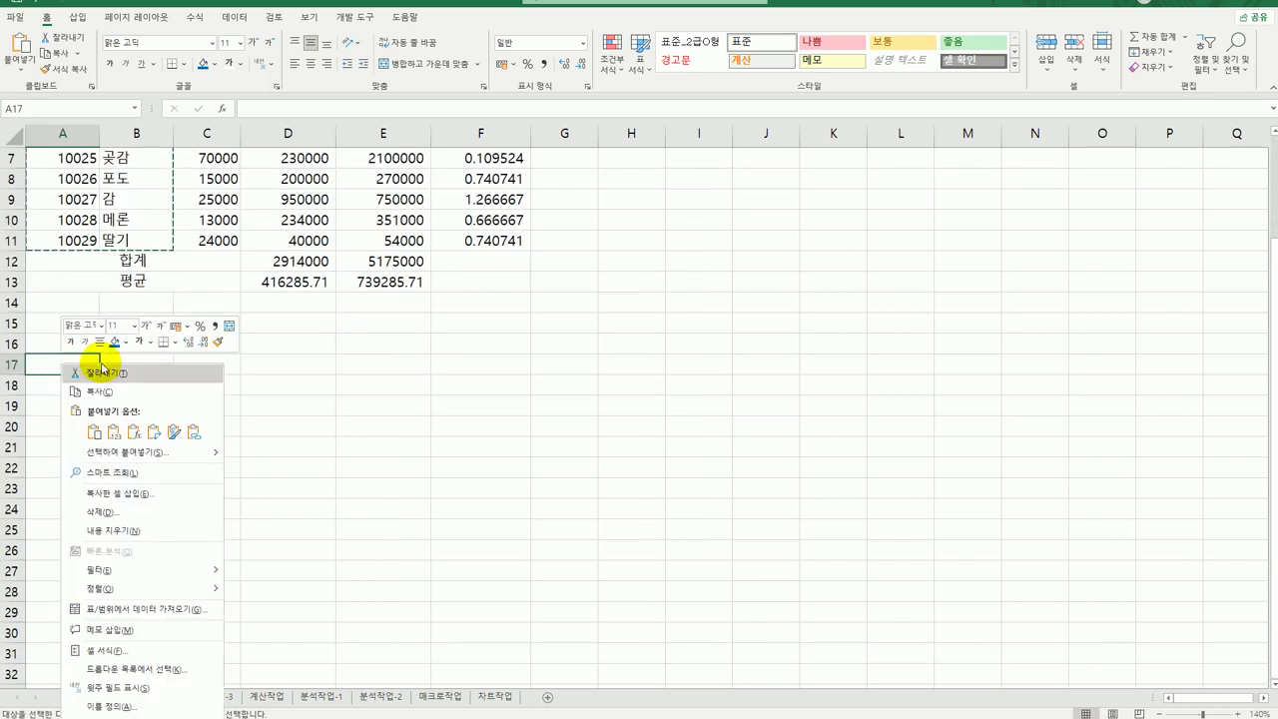
pyautogui.click(140, 455)
pyautogui.moveTo(219, 327); pyautogui.dragTo(496, 320)
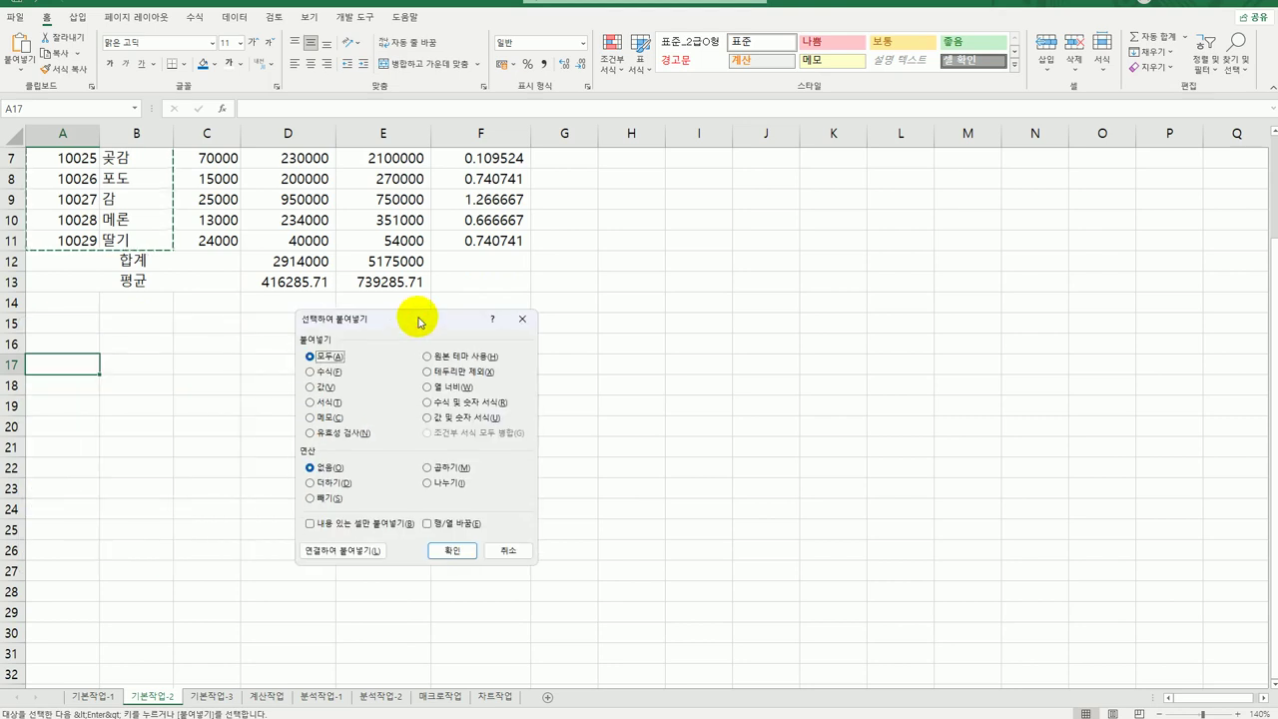
pyautogui.click(429, 524)
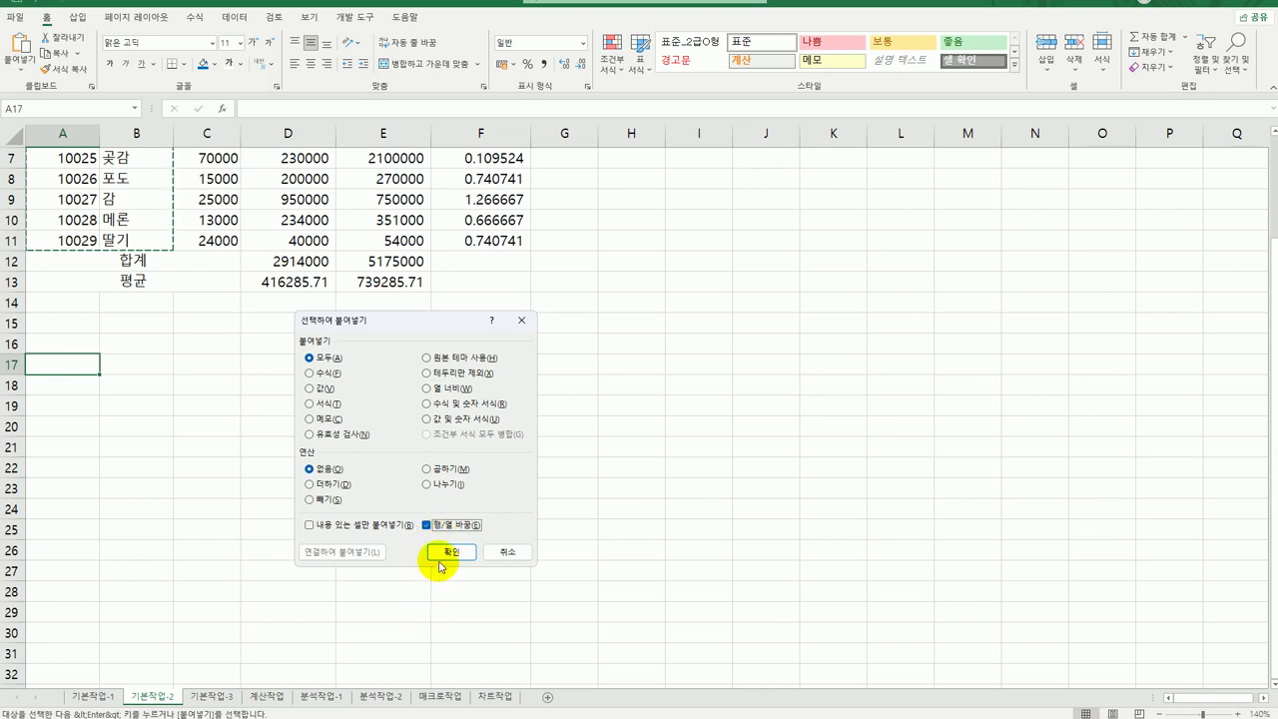
pyautogui.click(442, 553)
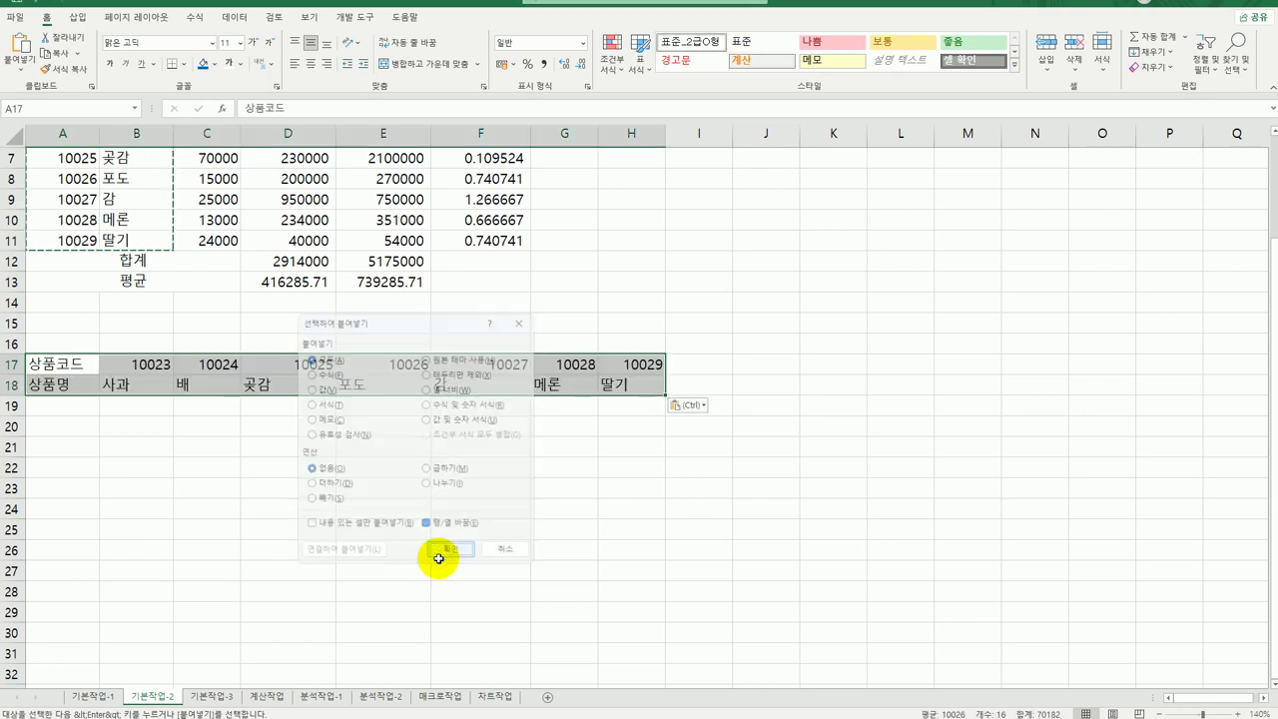
pyautogui.click(562, 562)
pyautogui.scroll(2, 562, 539)
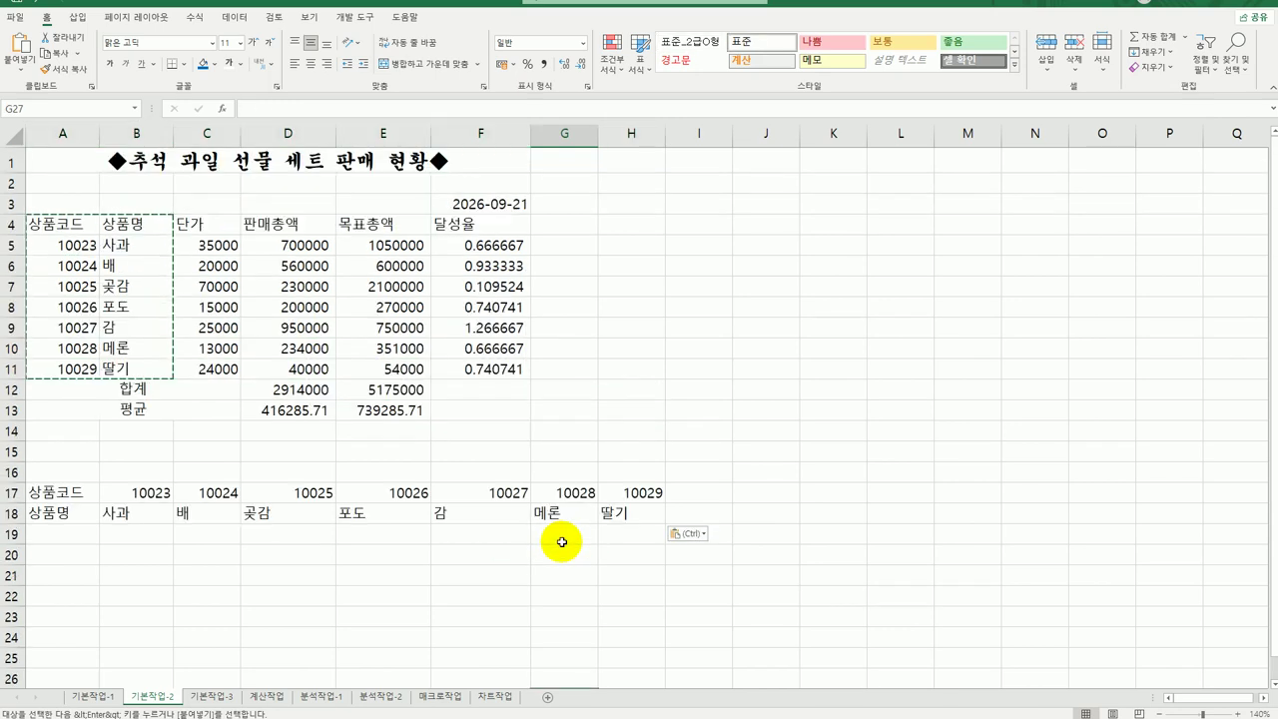
# Step: Format the 달성율 values in F5:F11 as percentages with two decimal places and check the setting in Format Cells
pyautogui.moveTo(488, 242); pyautogui.dragTo(488, 365)
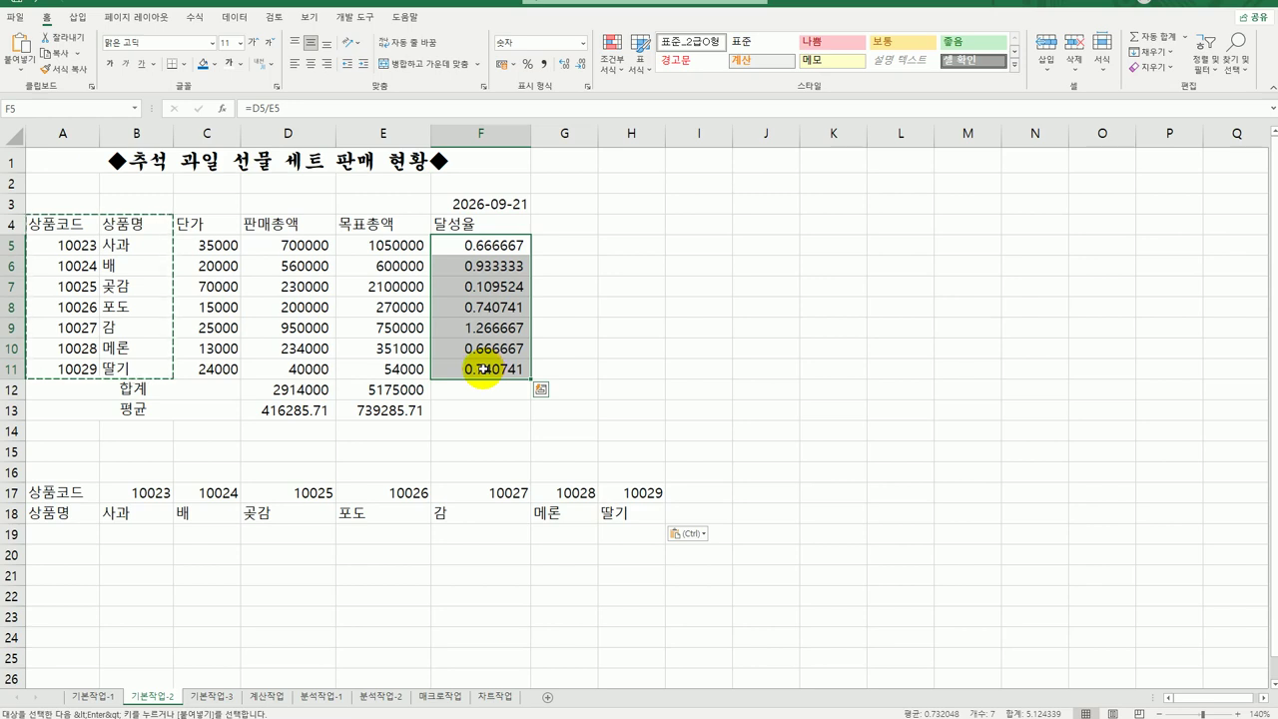
pyautogui.click(528, 68)
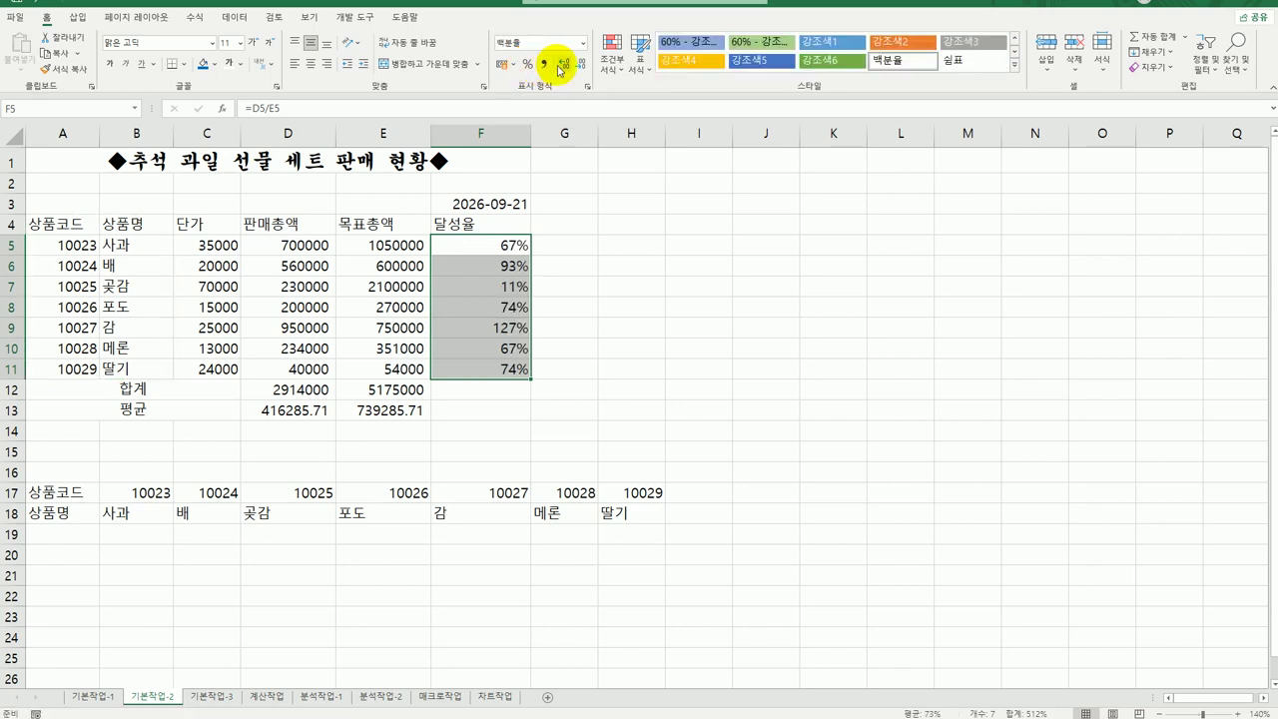
pyautogui.click(562, 66)
pyautogui.click(562, 66)
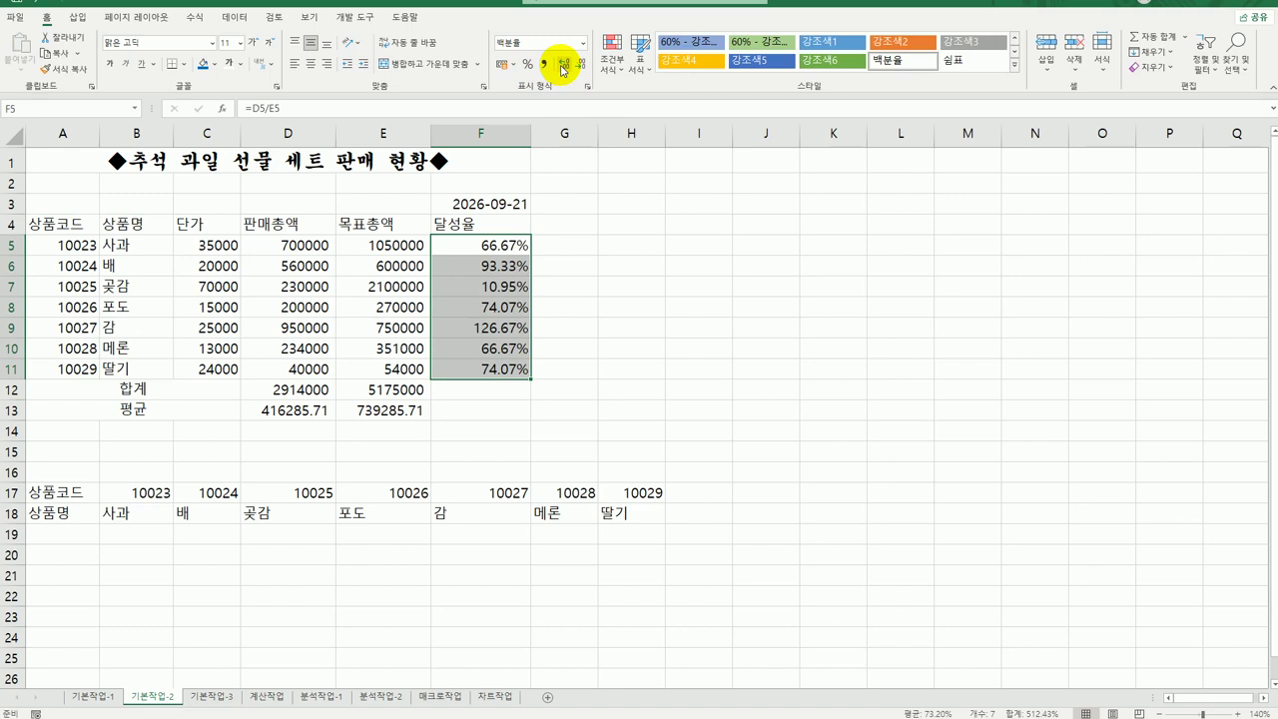
pyautogui.rightClick(465, 247)
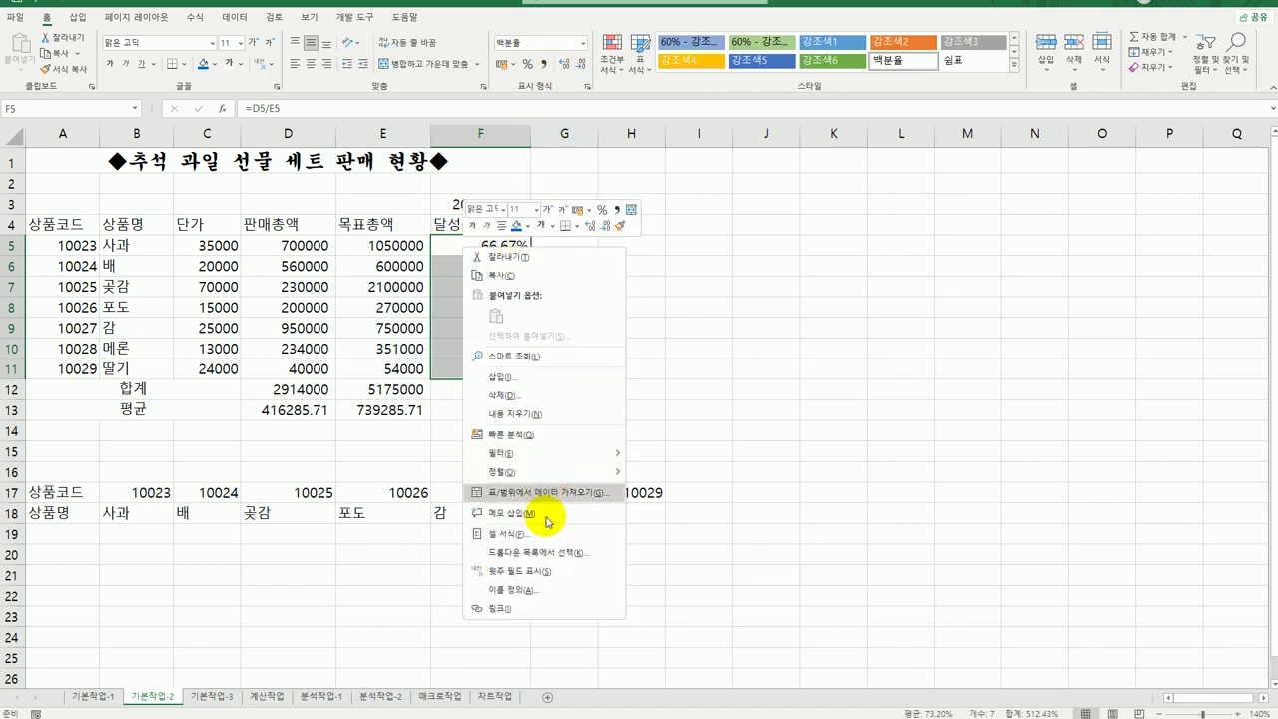
pyautogui.click(548, 533)
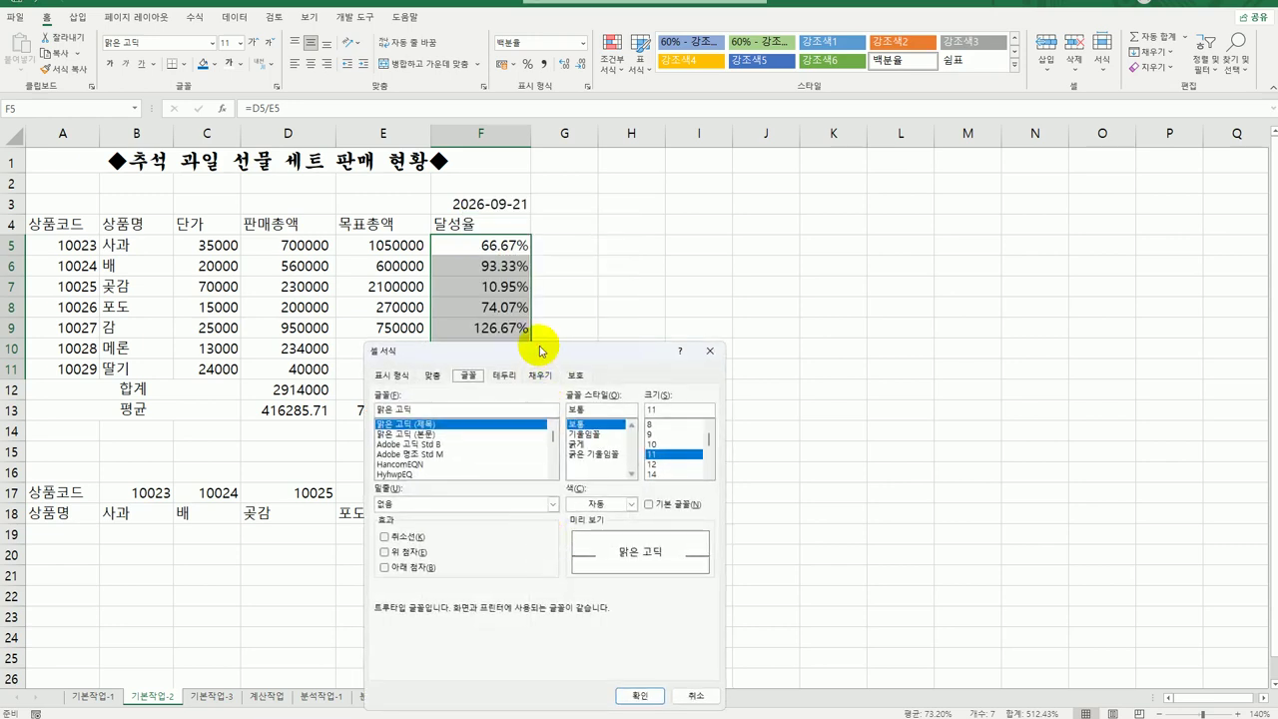
pyautogui.moveTo(541, 350); pyautogui.dragTo(769, 211)
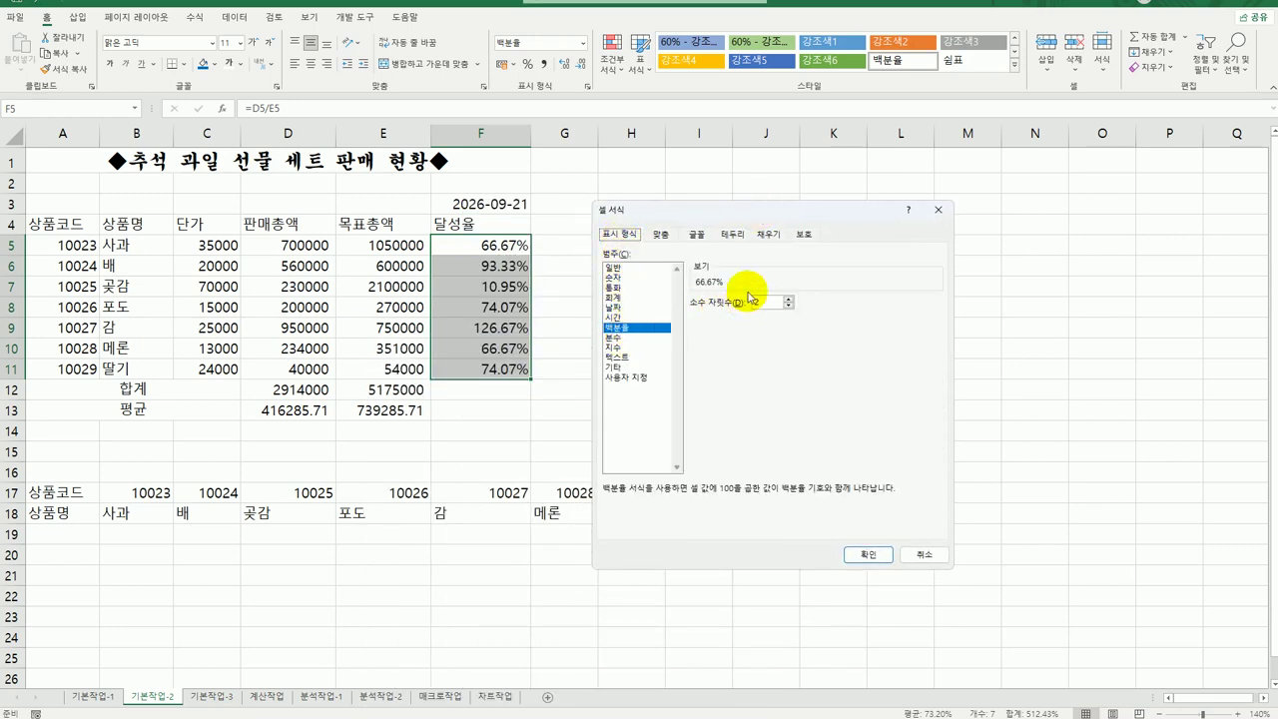
pyautogui.click(885, 556)
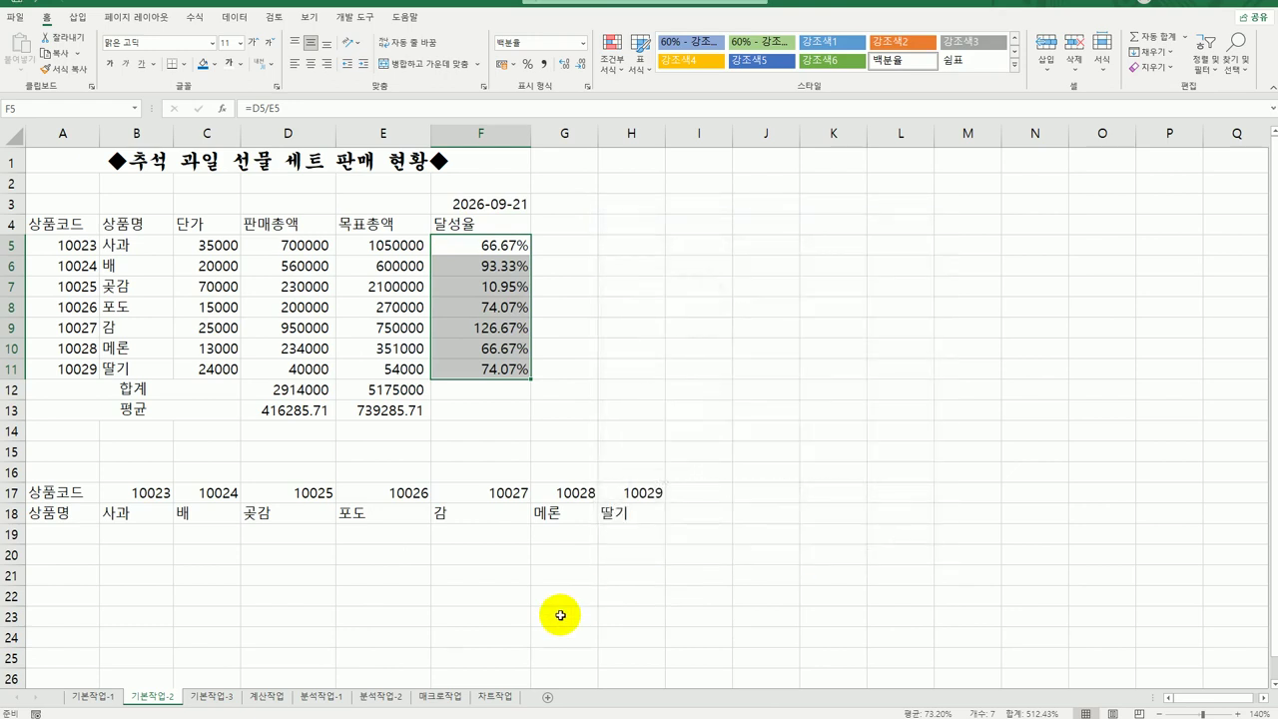
# Step: Apply the comma style to the ranges C5:E11 and D12:E13 together
pyautogui.moveTo(207, 245); pyautogui.dragTo(379, 365)
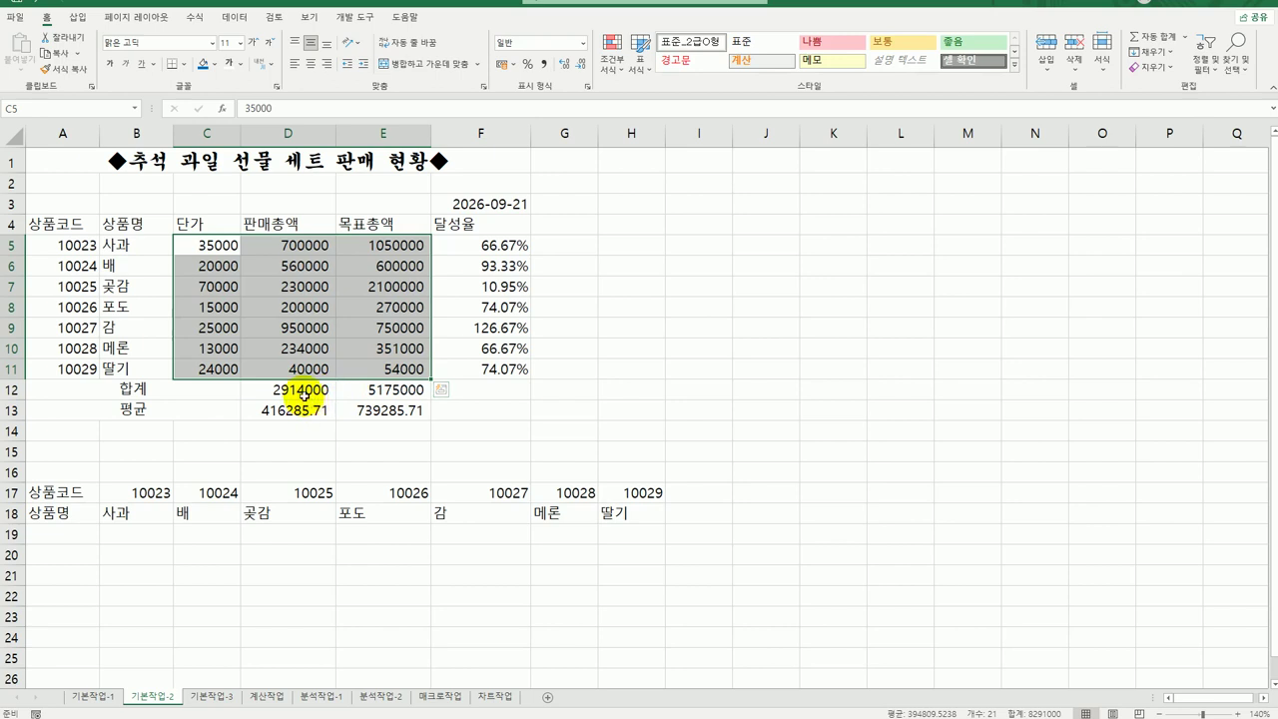
pyautogui.keyDown('ctrl'); pyautogui.moveTo(305, 394); pyautogui.dragTo(405, 409); pyautogui.keyUp('ctrl')
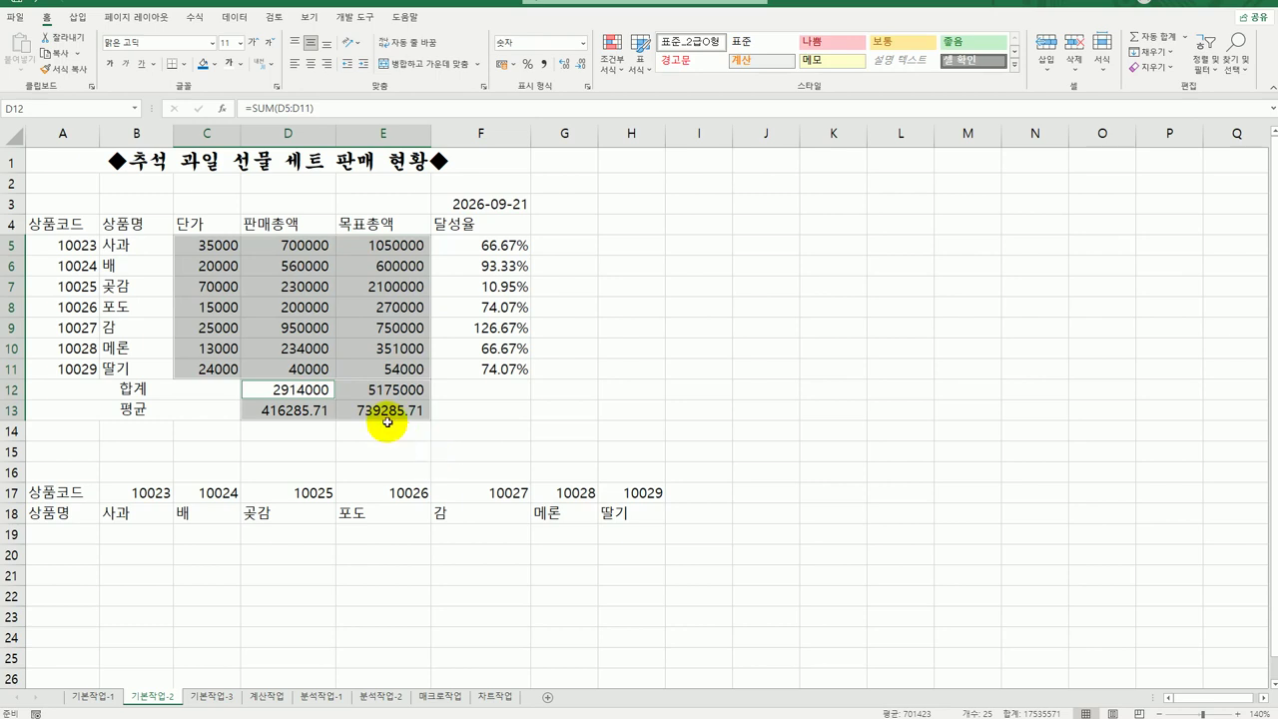
pyautogui.click(543, 64)
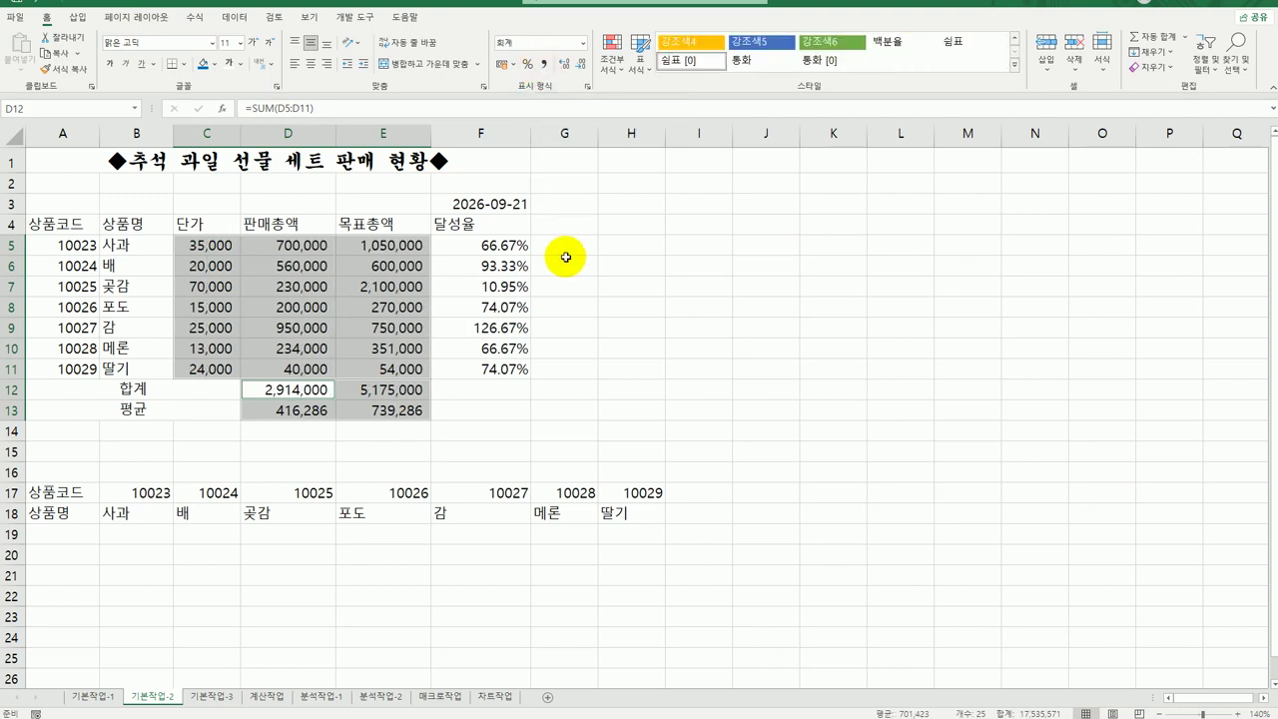
pyautogui.click(392, 418)
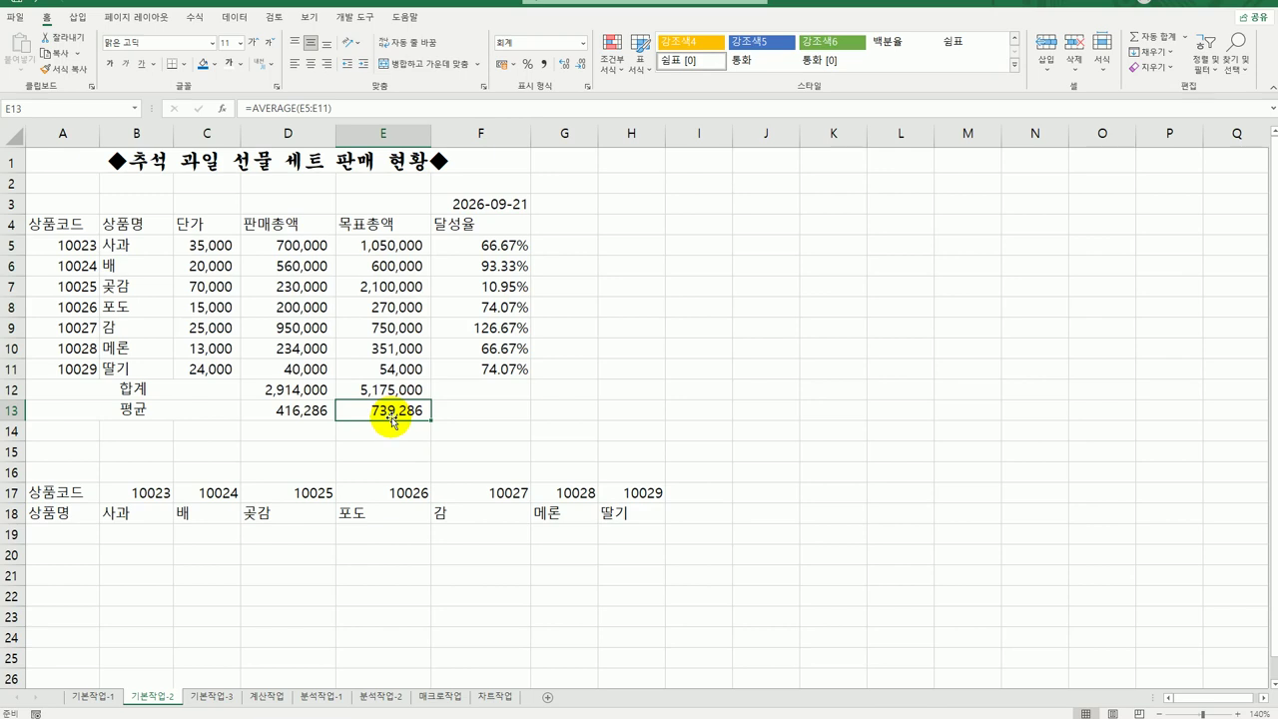
# Step: Apply all borders (모든 테두리) to the table range A4:F13
pyautogui.moveTo(70, 224); pyautogui.dragTo(493, 412)
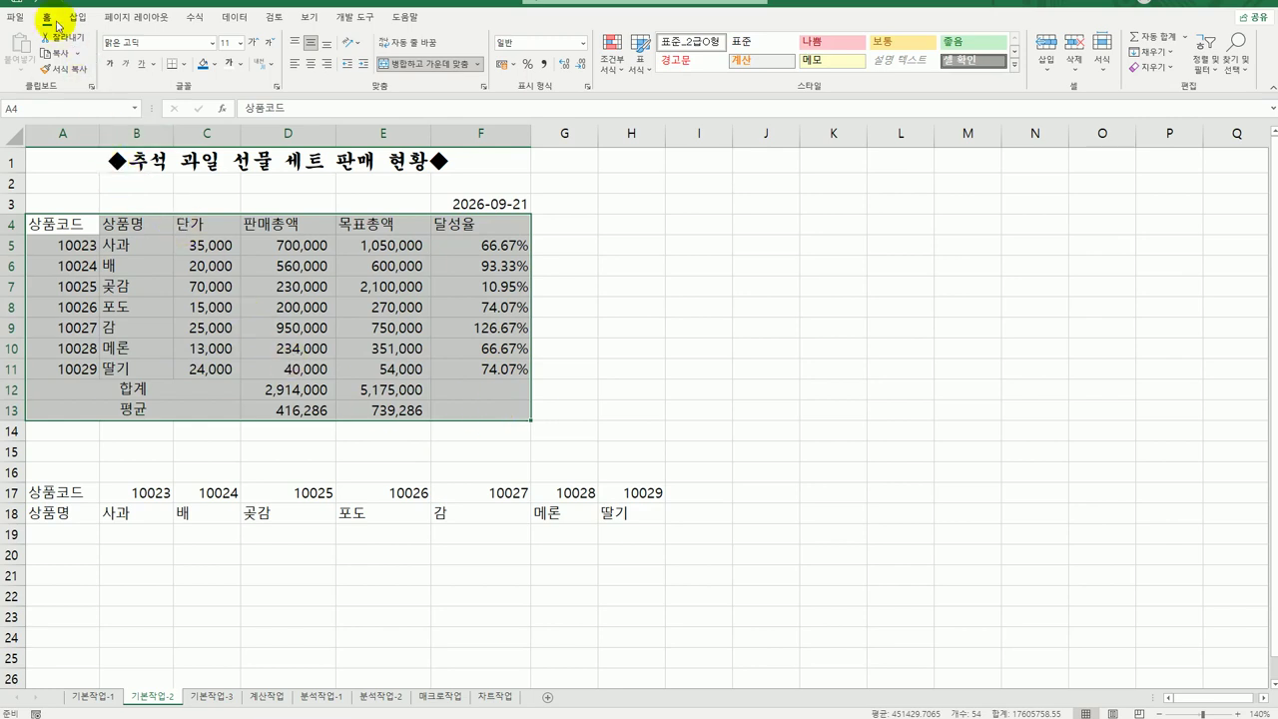
pyautogui.click(184, 63)
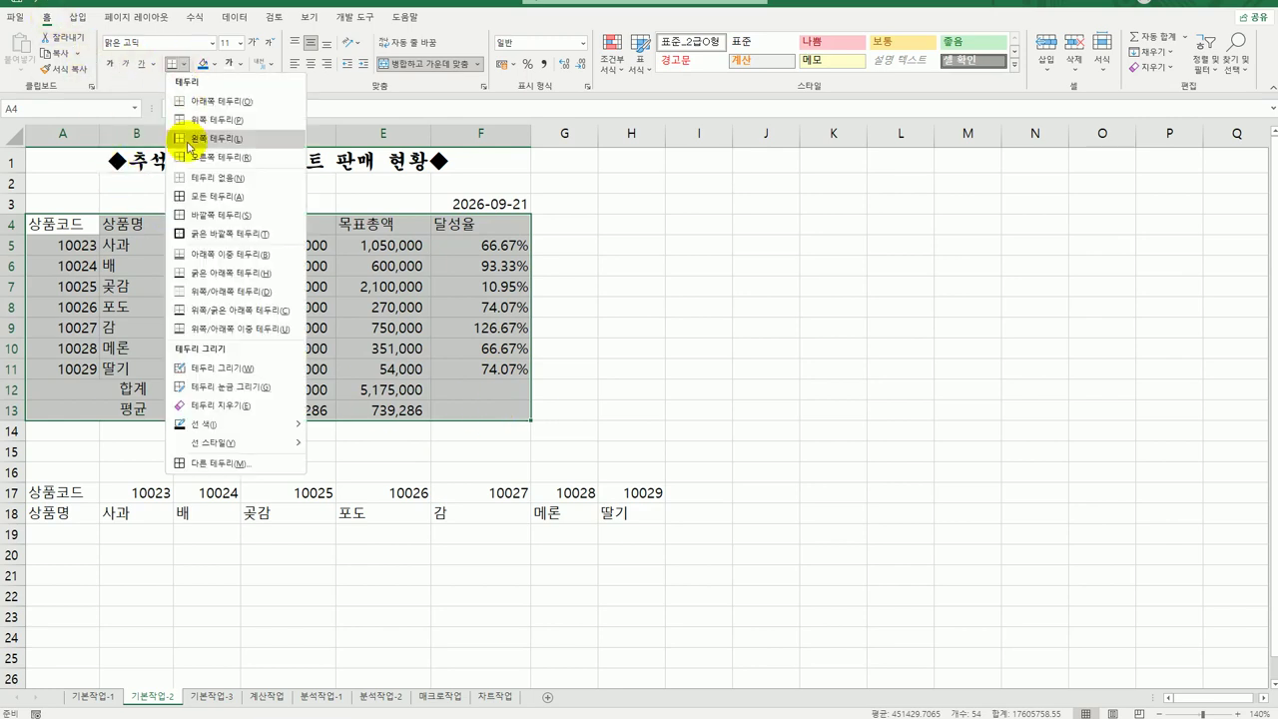
pyautogui.click(208, 197)
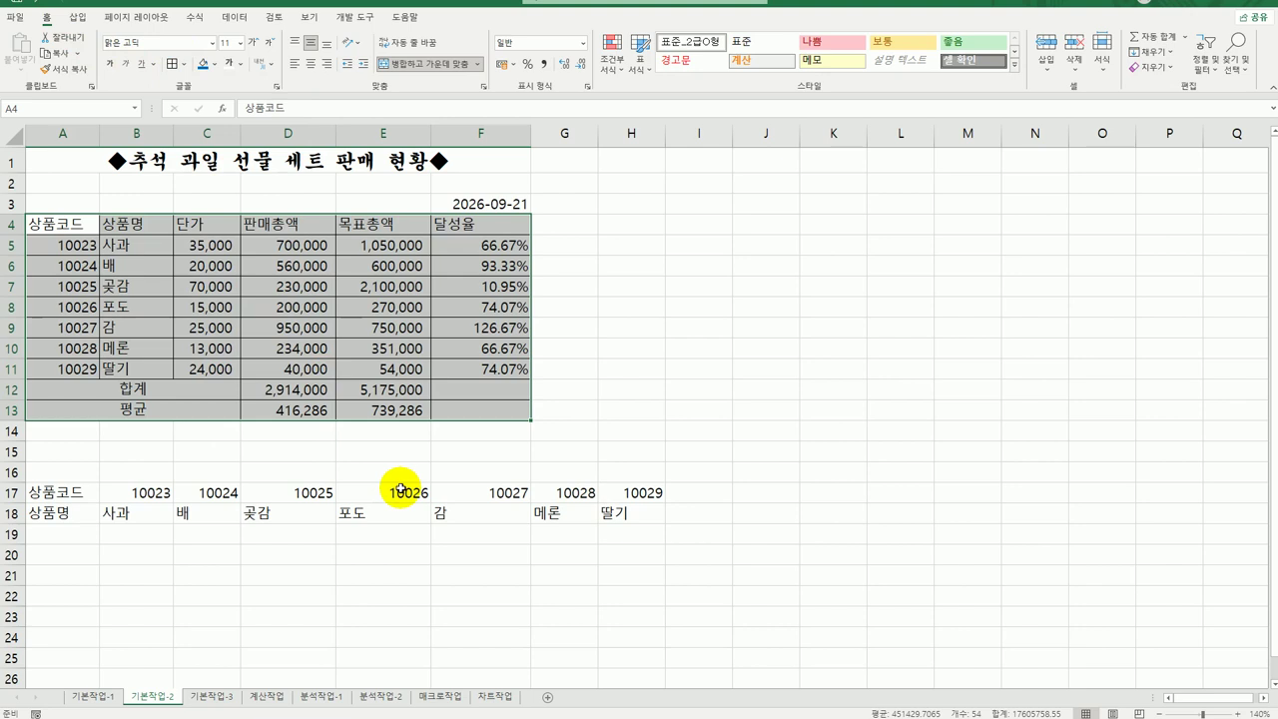
# Step: Add a rising diagonal border (/) to the empty cells F12:F13
pyautogui.moveTo(486, 391); pyautogui.dragTo(483, 403)
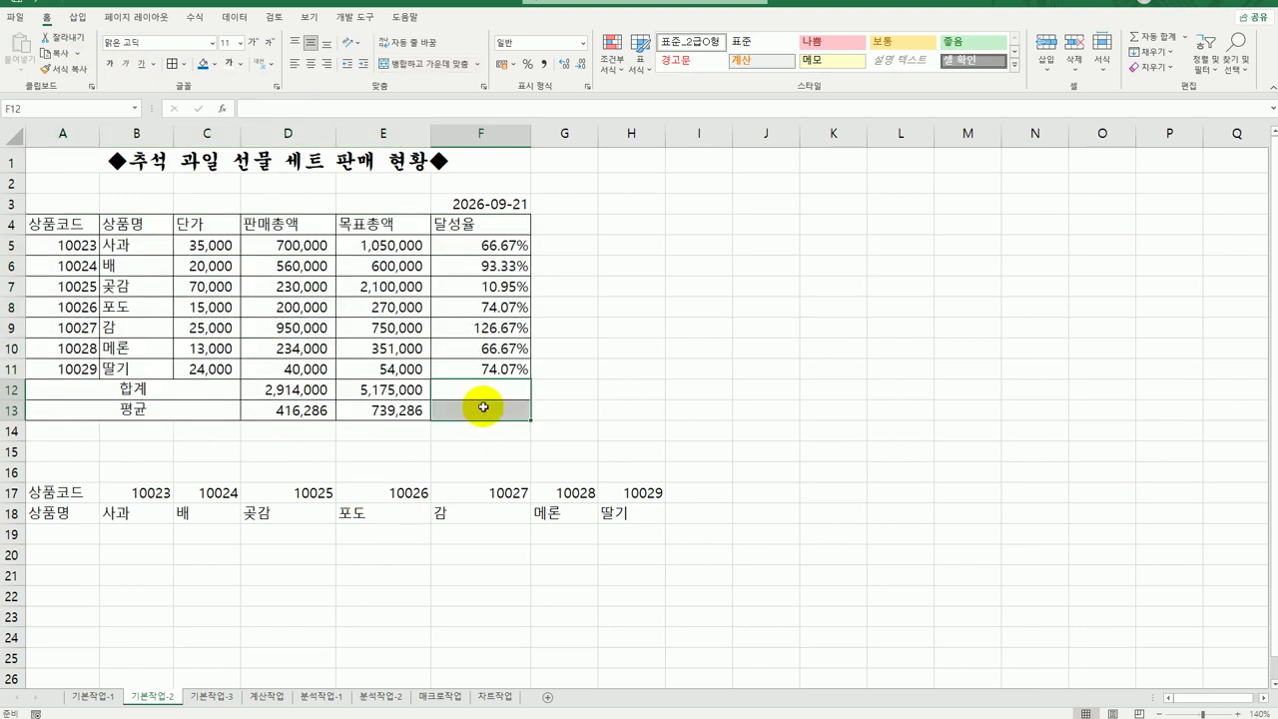
pyautogui.rightClick(480, 392)
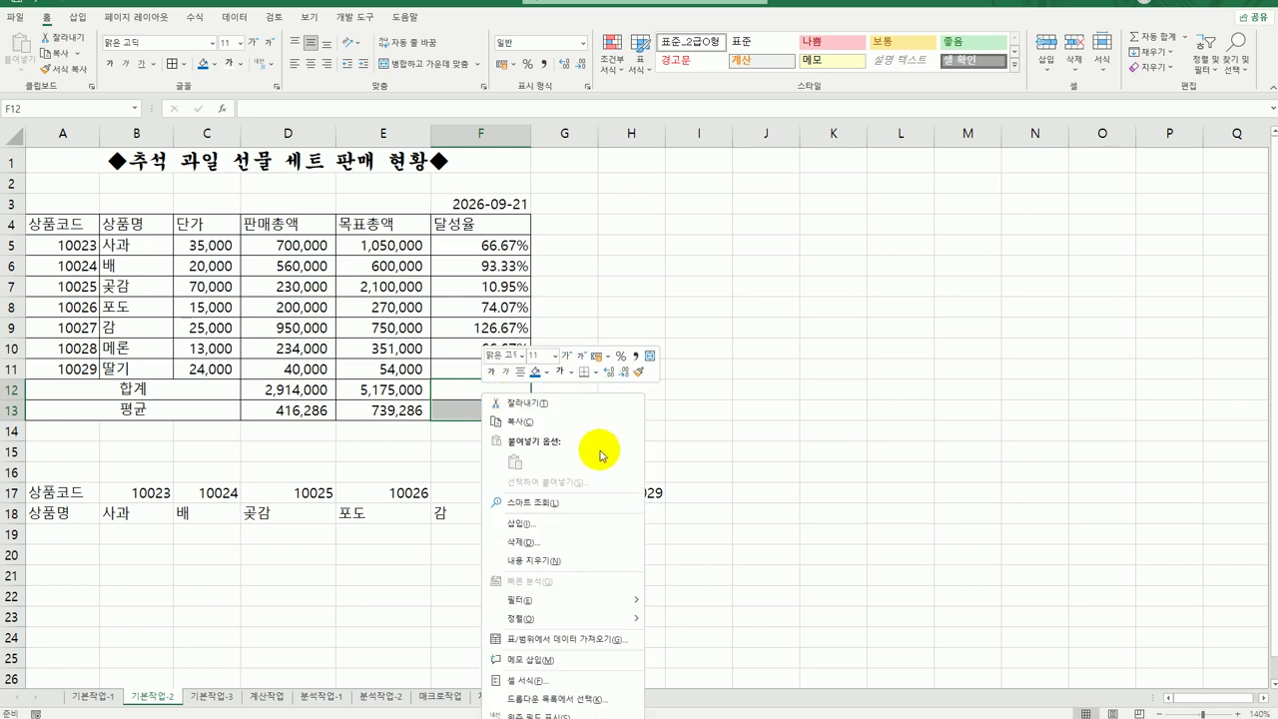
pyautogui.click(561, 683)
pyautogui.moveTo(529, 504); pyautogui.dragTo(706, 263)
pyautogui.click(711, 288)
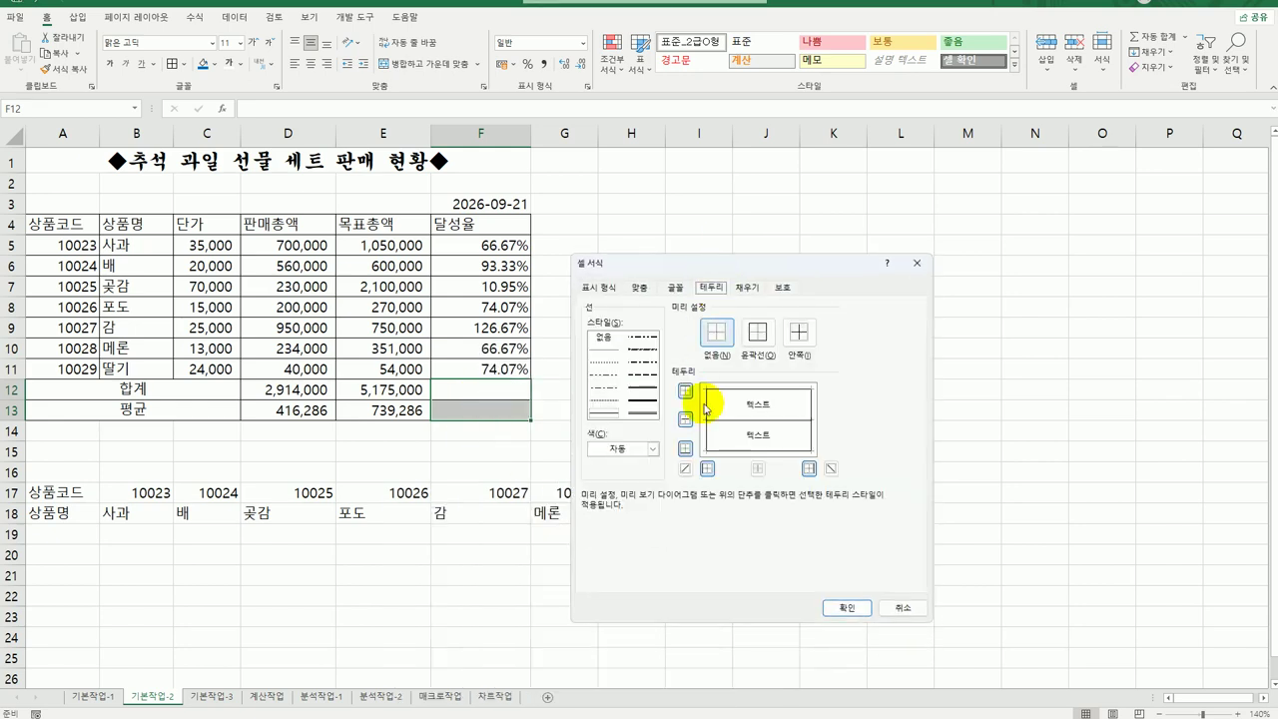
pyautogui.click(685, 469)
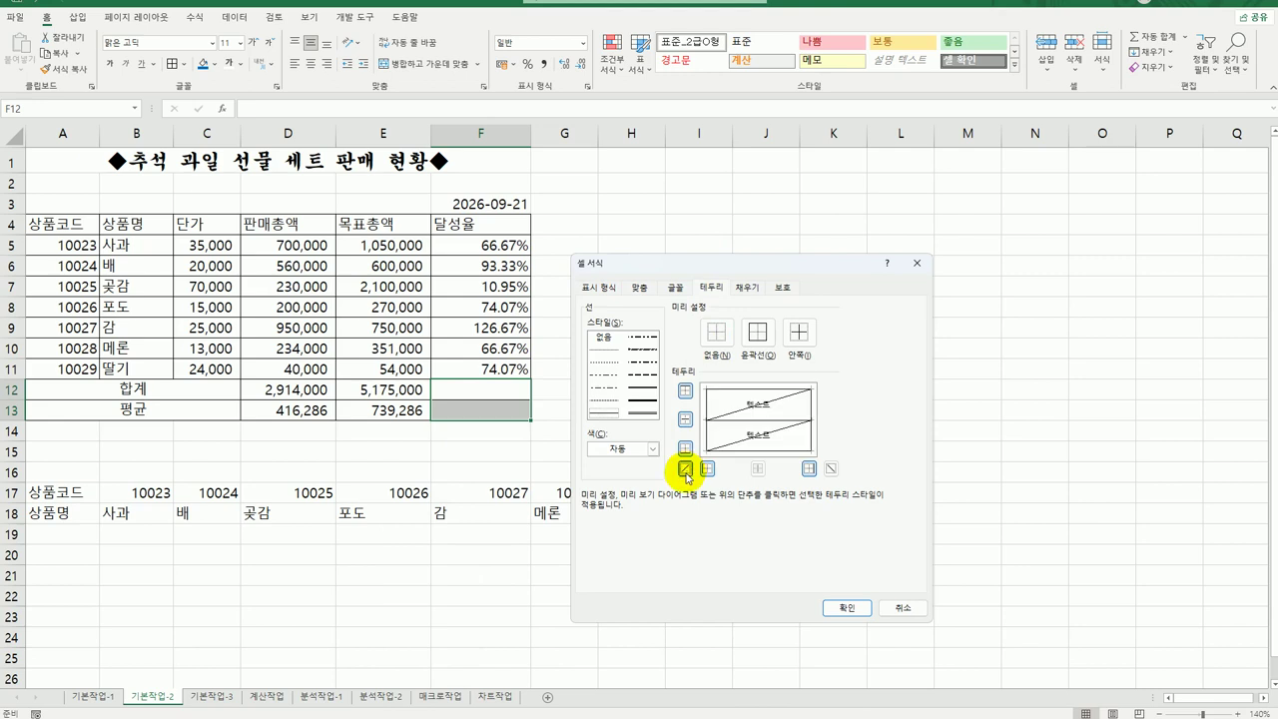
pyautogui.click(835, 606)
pyautogui.click(796, 577)
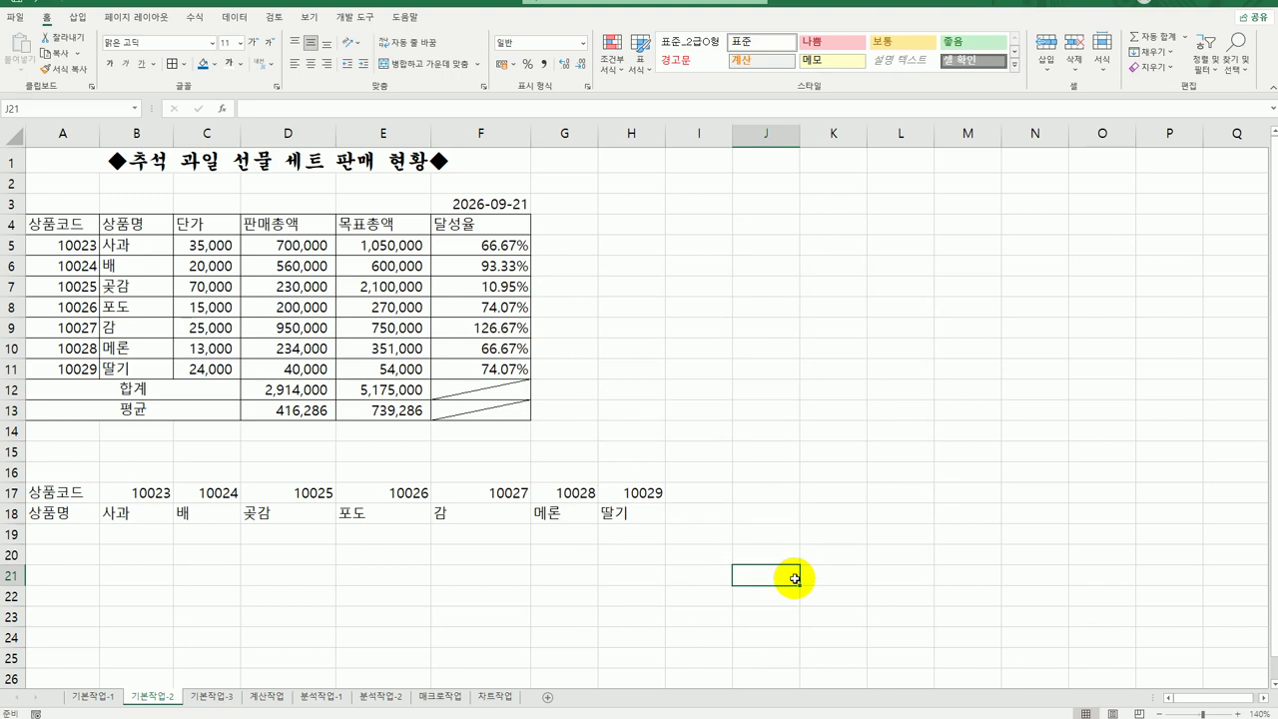
# Step: On the 기본작업-3 sheet, auto-fit the widths of columns E to G so the dates fit
pyautogui.click(211, 696)
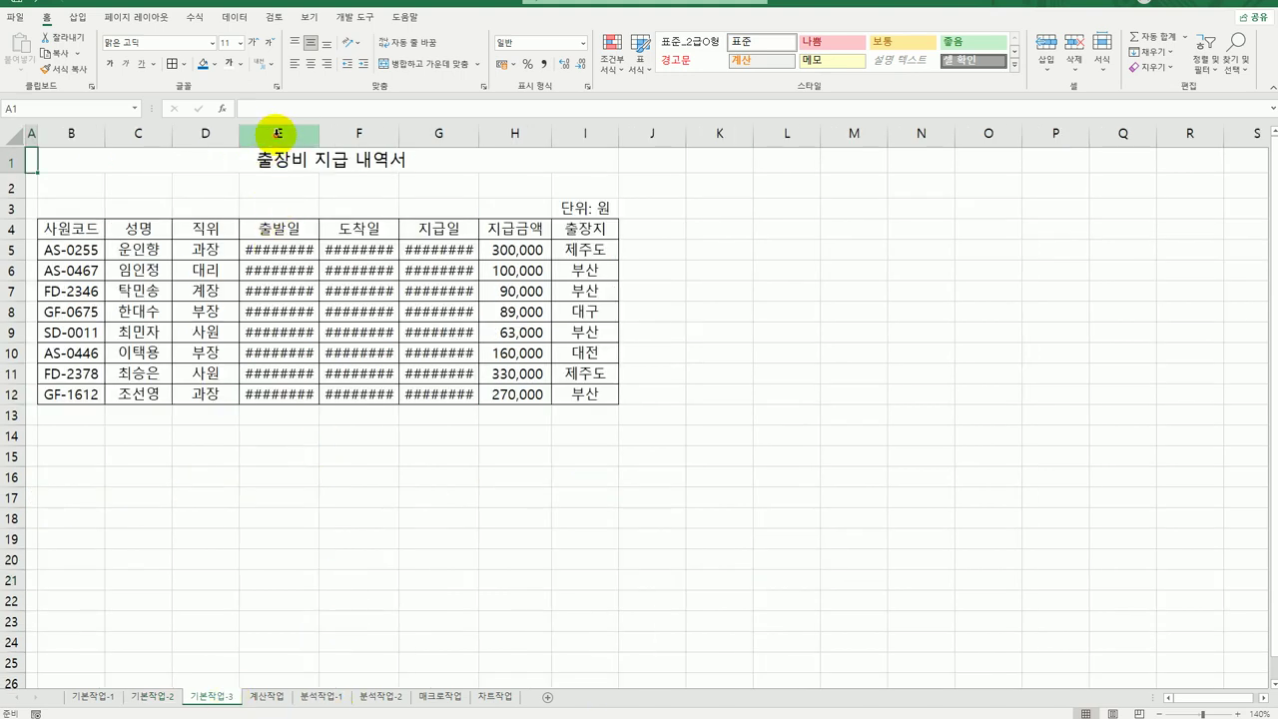
pyautogui.moveTo(271, 133); pyautogui.dragTo(493, 134)
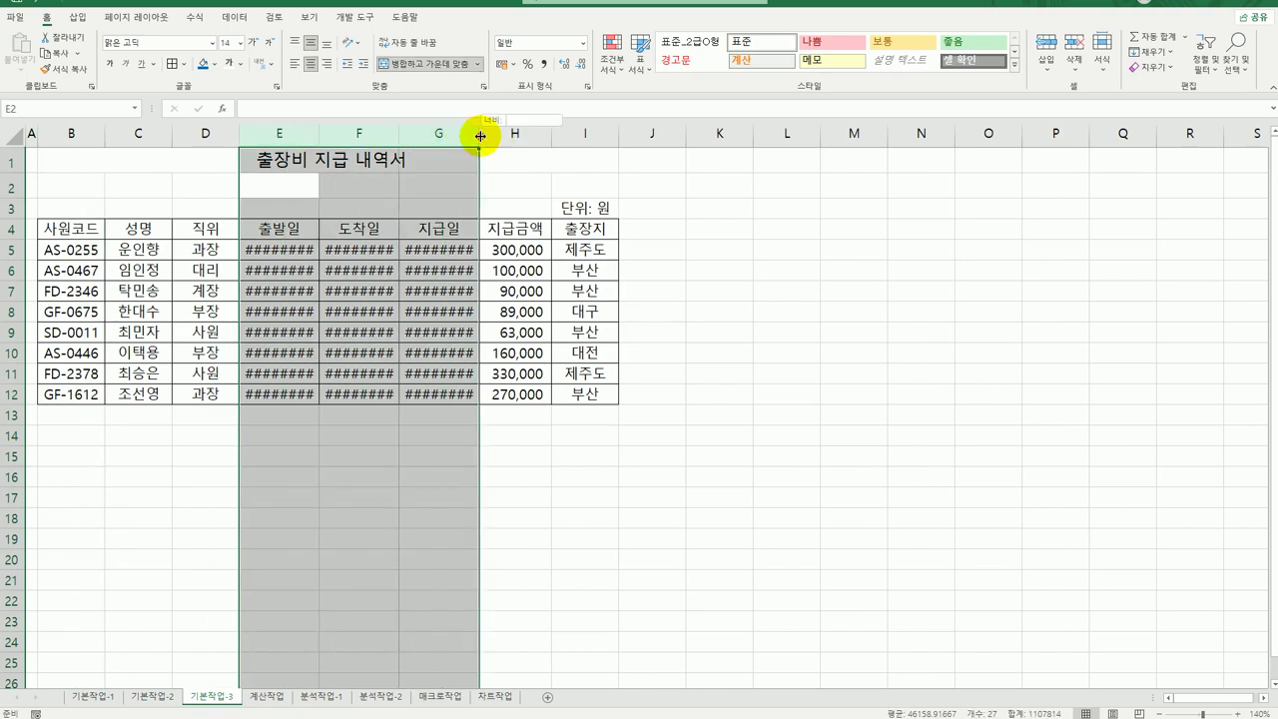
pyautogui.doubleClick(479, 133)
pyautogui.click(728, 452)
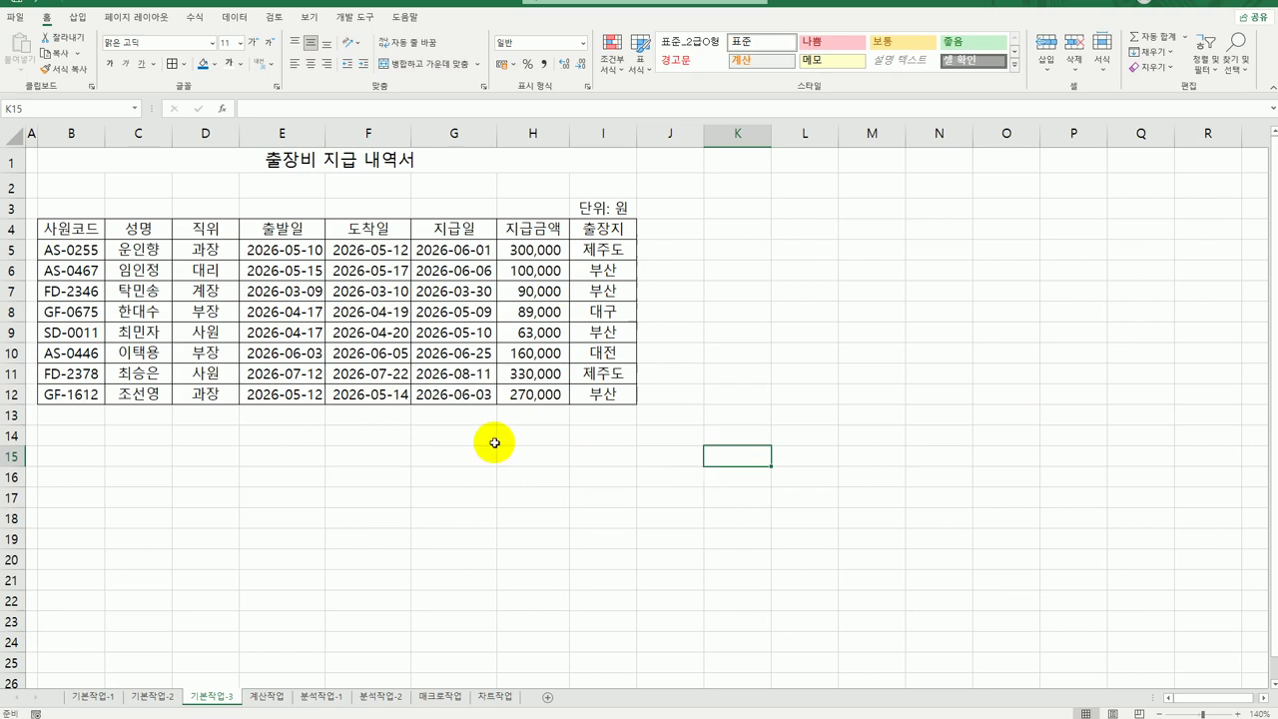
# Step: Copy the 직위 header and 과장 value from D4:D5 to B15:B16 as the start of the criteria range
pyautogui.click(77, 456)
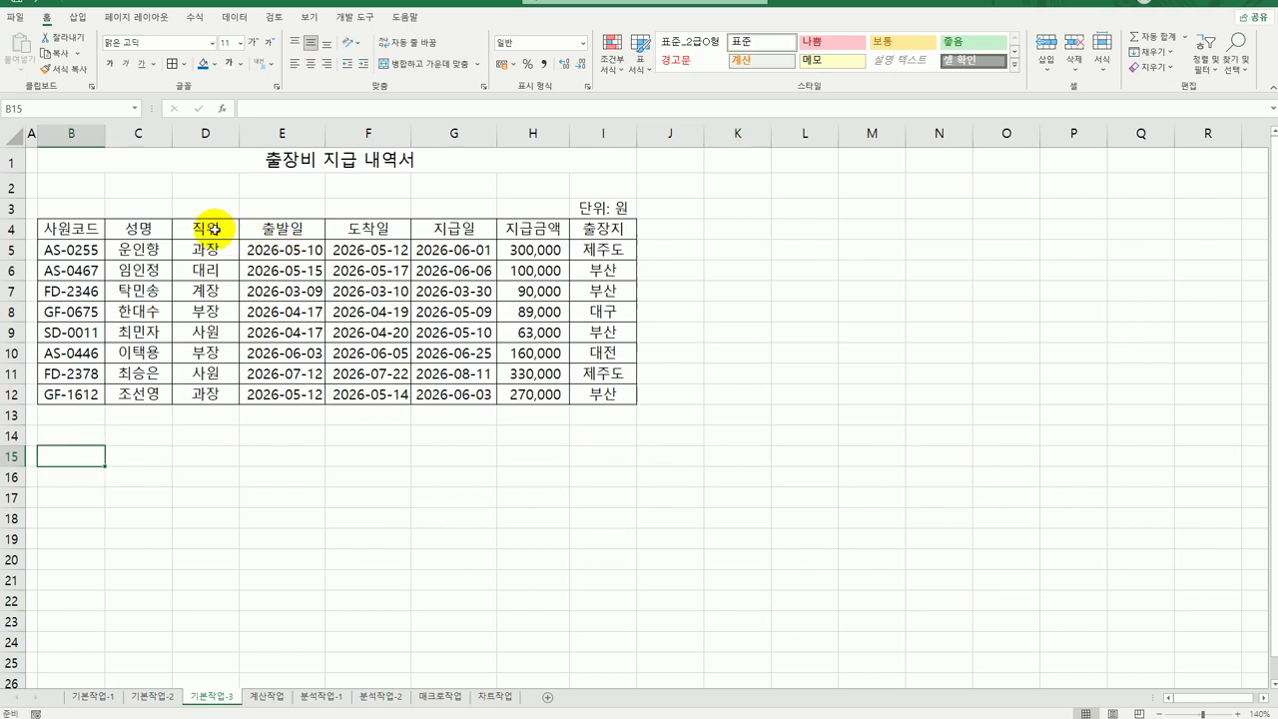
pyautogui.moveTo(205, 229); pyautogui.dragTo(206, 251)
pyautogui.hotkey('ctrl', 'c')
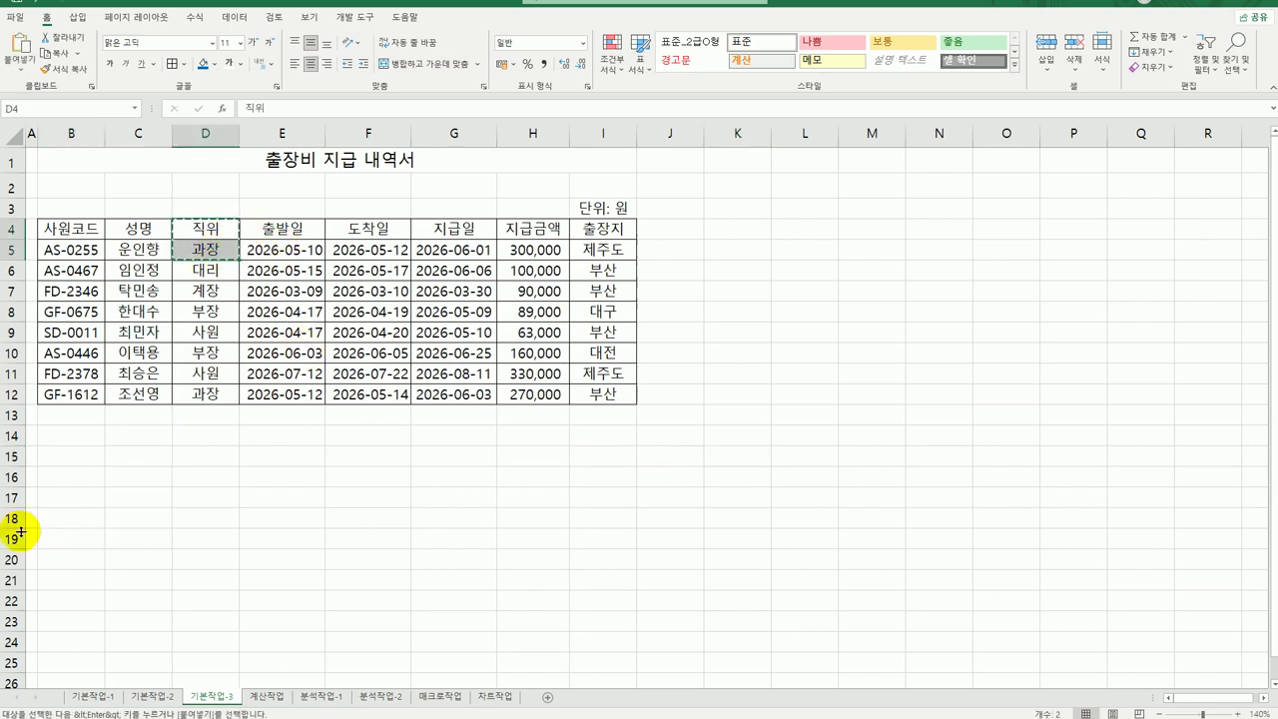
pyautogui.click(69, 460)
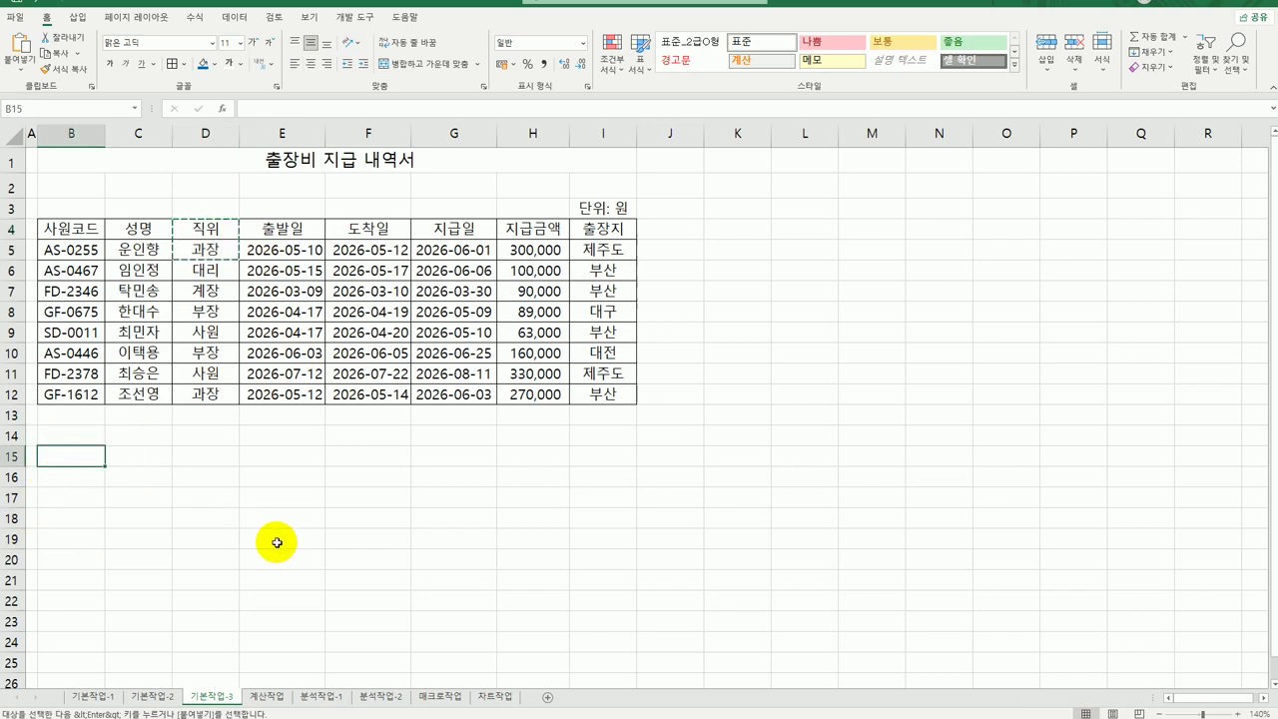
pyautogui.hotkey('ctrl', 'v')
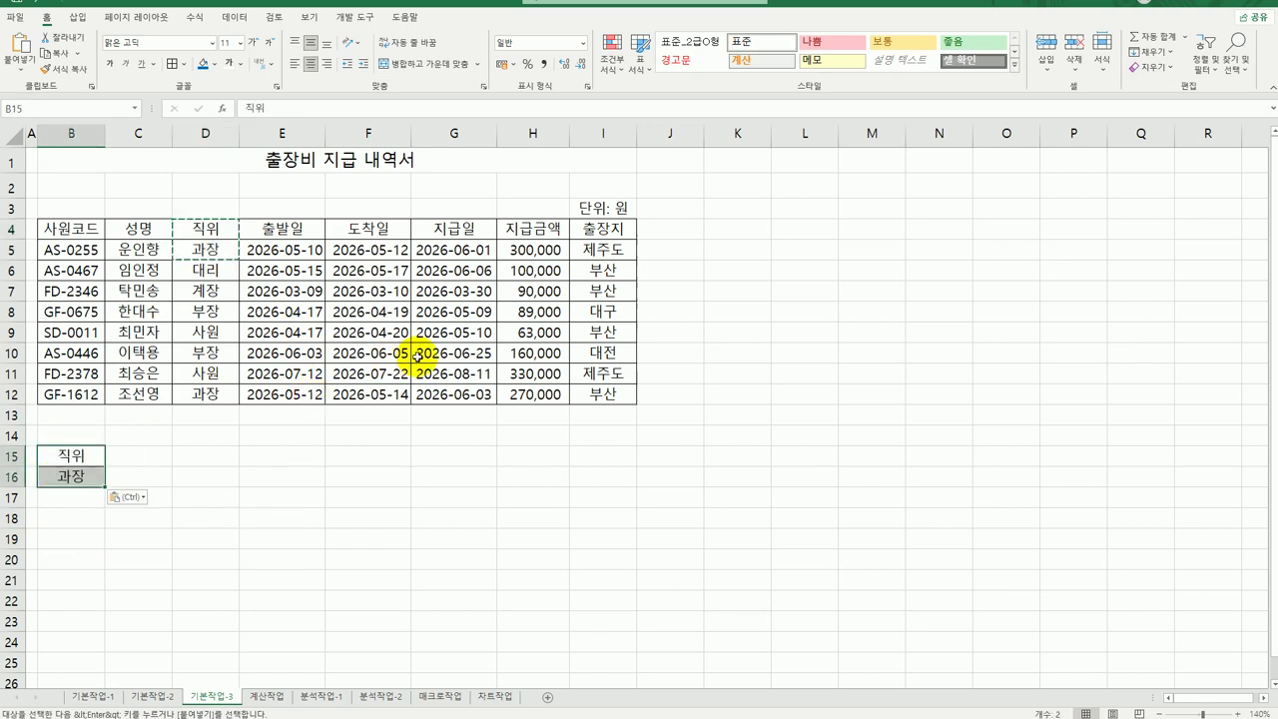
# Step: Copy the 지급금액 header from H4 to C15 as the second criteria heading
pyautogui.click(515, 232)
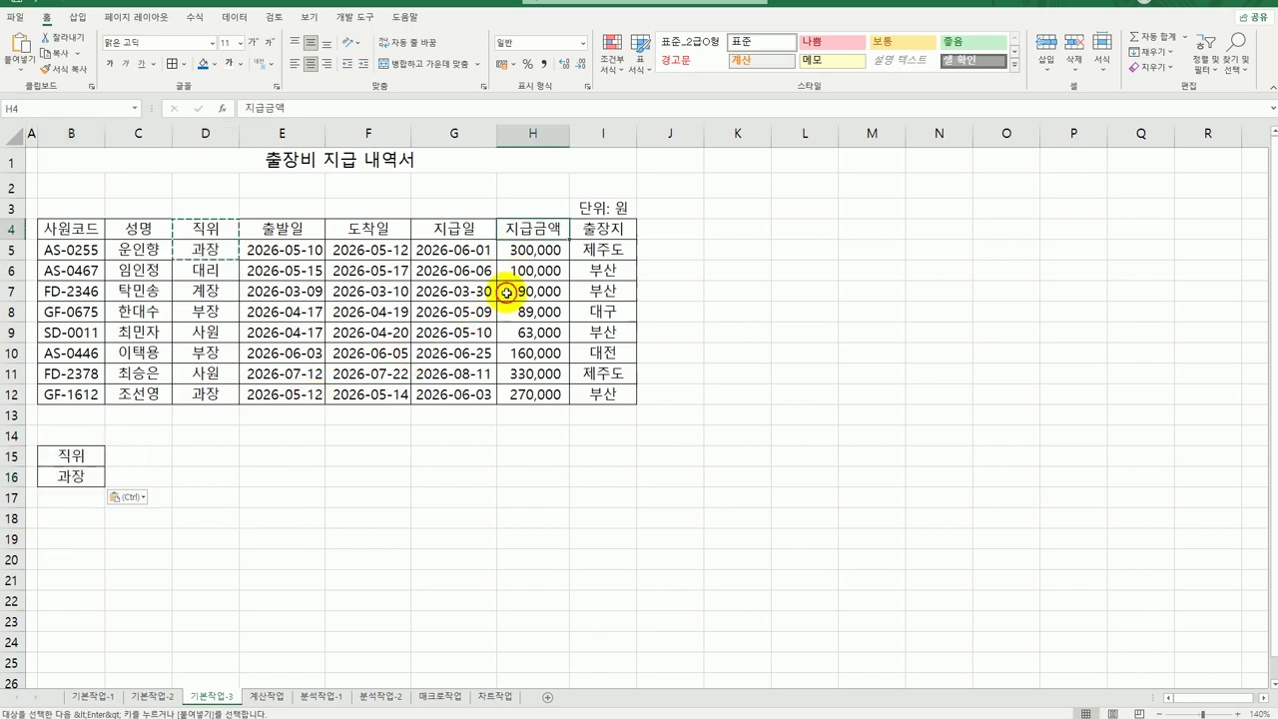
pyautogui.hotkey('ctrl', 'c')
pyautogui.click(165, 457)
pyautogui.hotkey('ctrl', 'v')
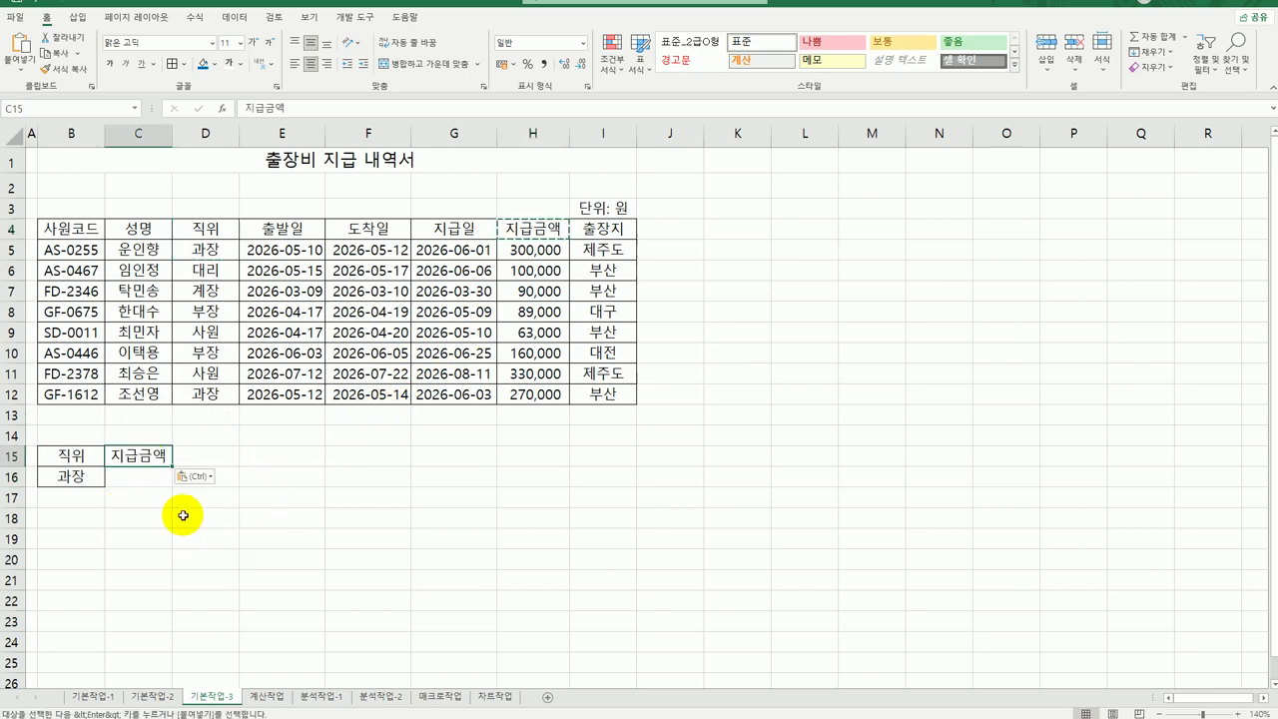
# Step: Enter the condition >=300000 in C17, one row below the 과장 condition, so the two criteria combine as OR
pyautogui.click(134, 477)
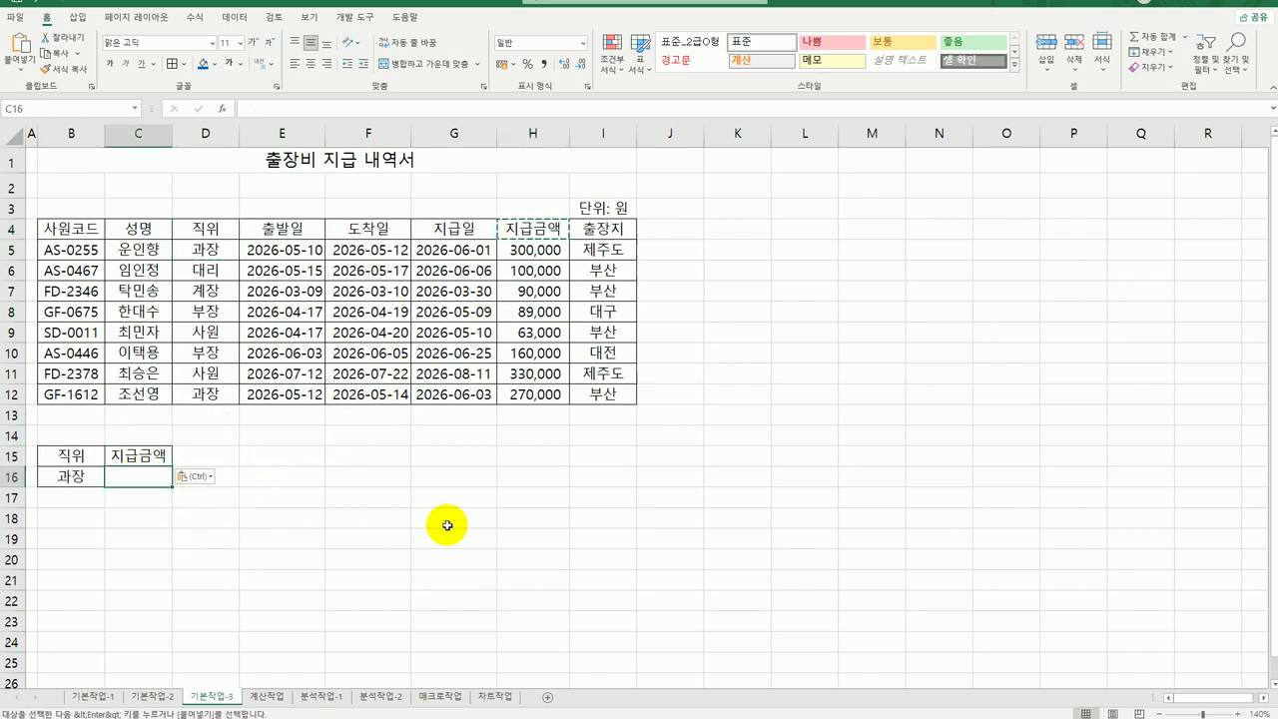
pyautogui.press('Down')
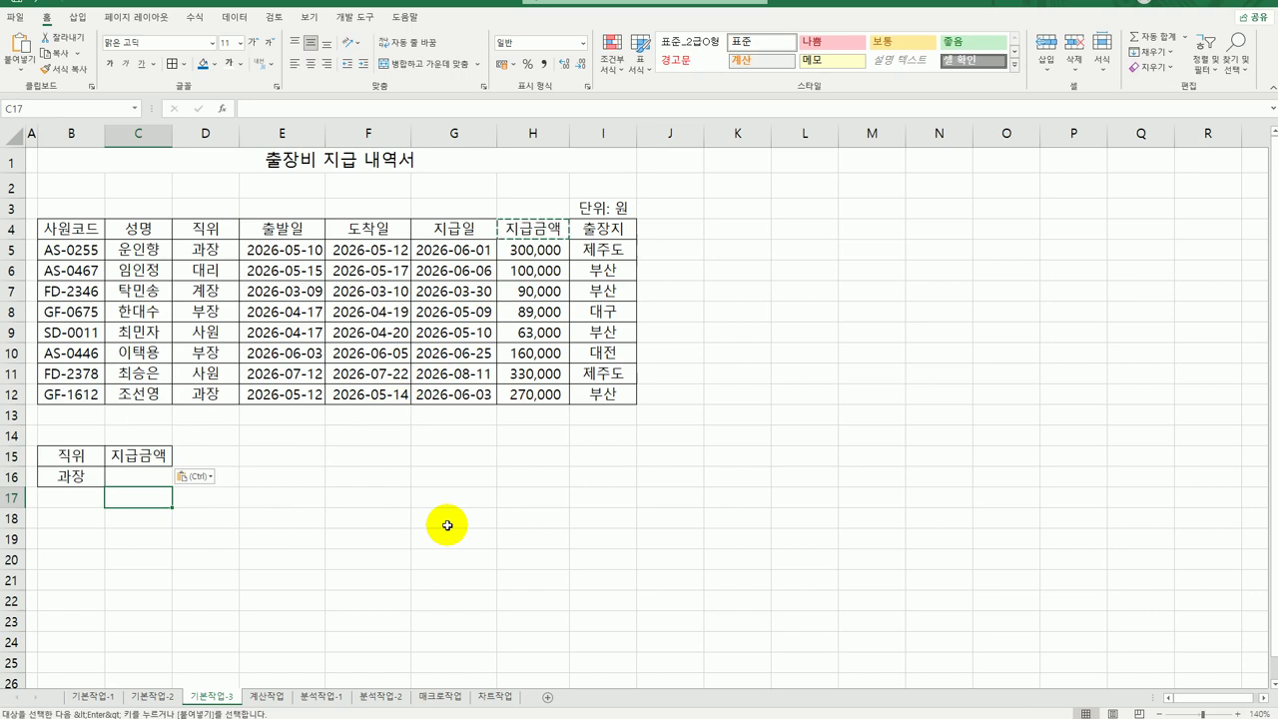
pyautogui.write('>=')
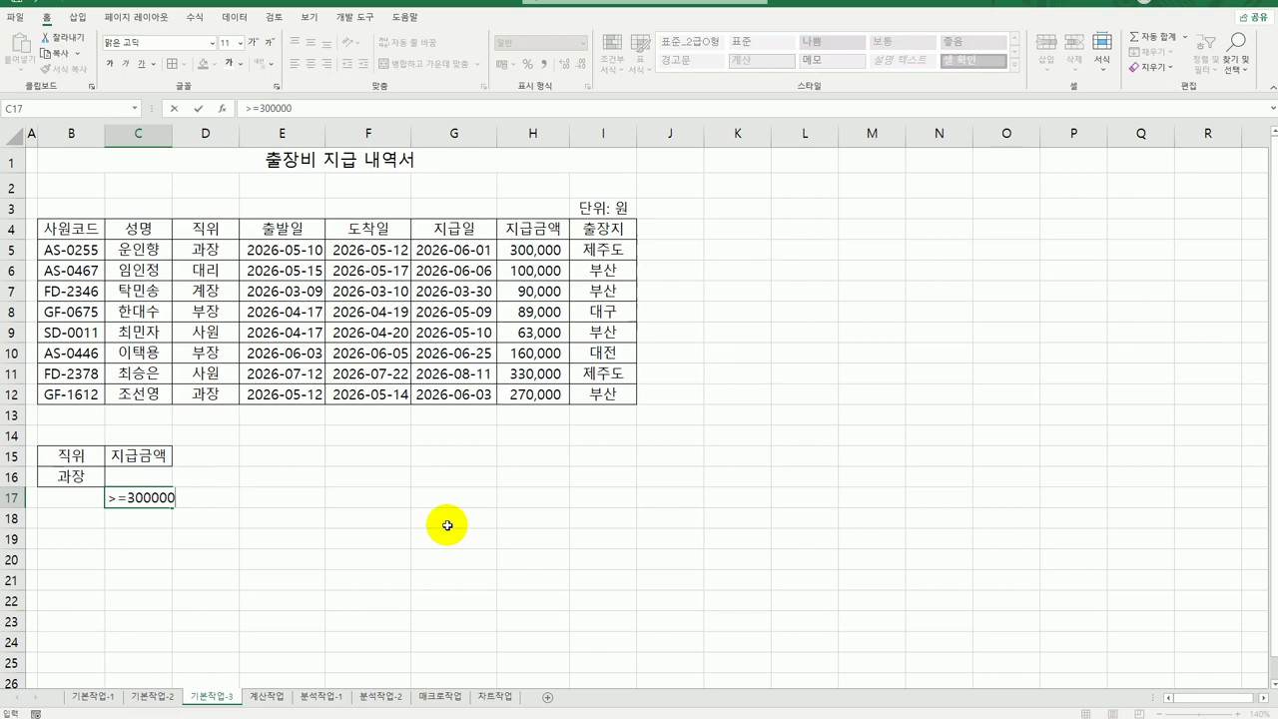
pyautogui.write('300000')
pyautogui.press('Return')
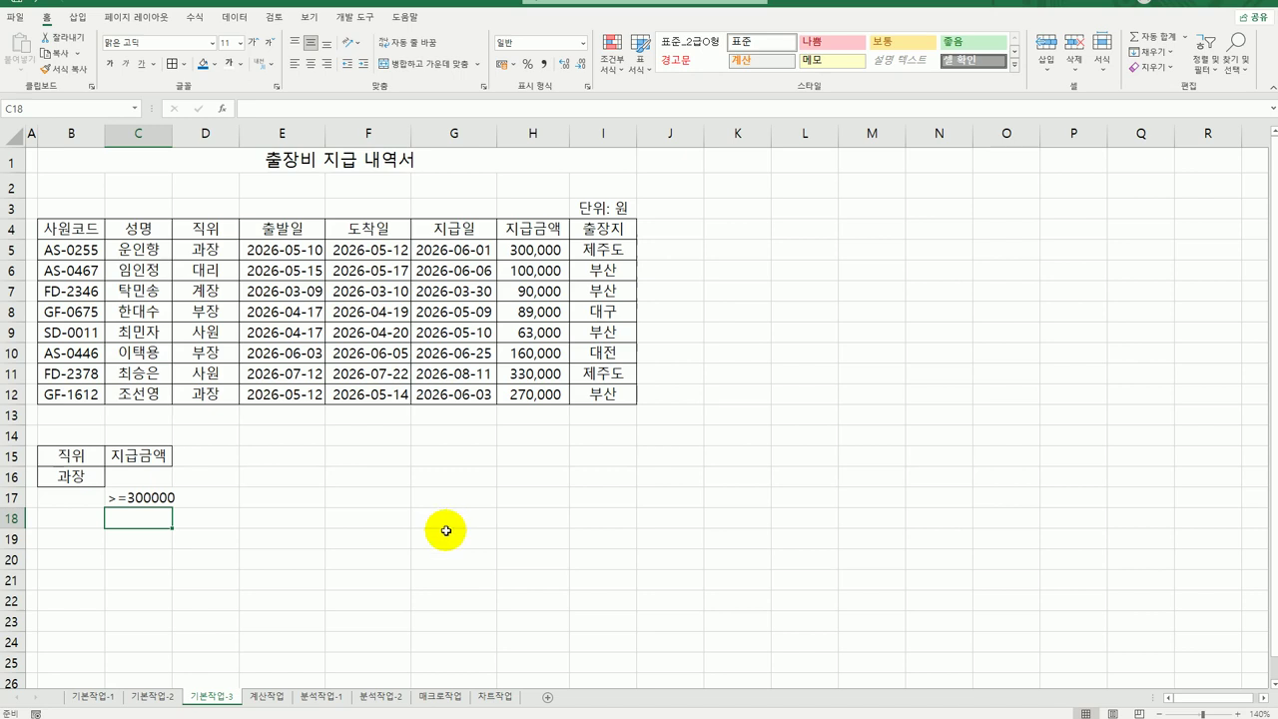
pyautogui.moveTo(98, 457); pyautogui.dragTo(131, 501)
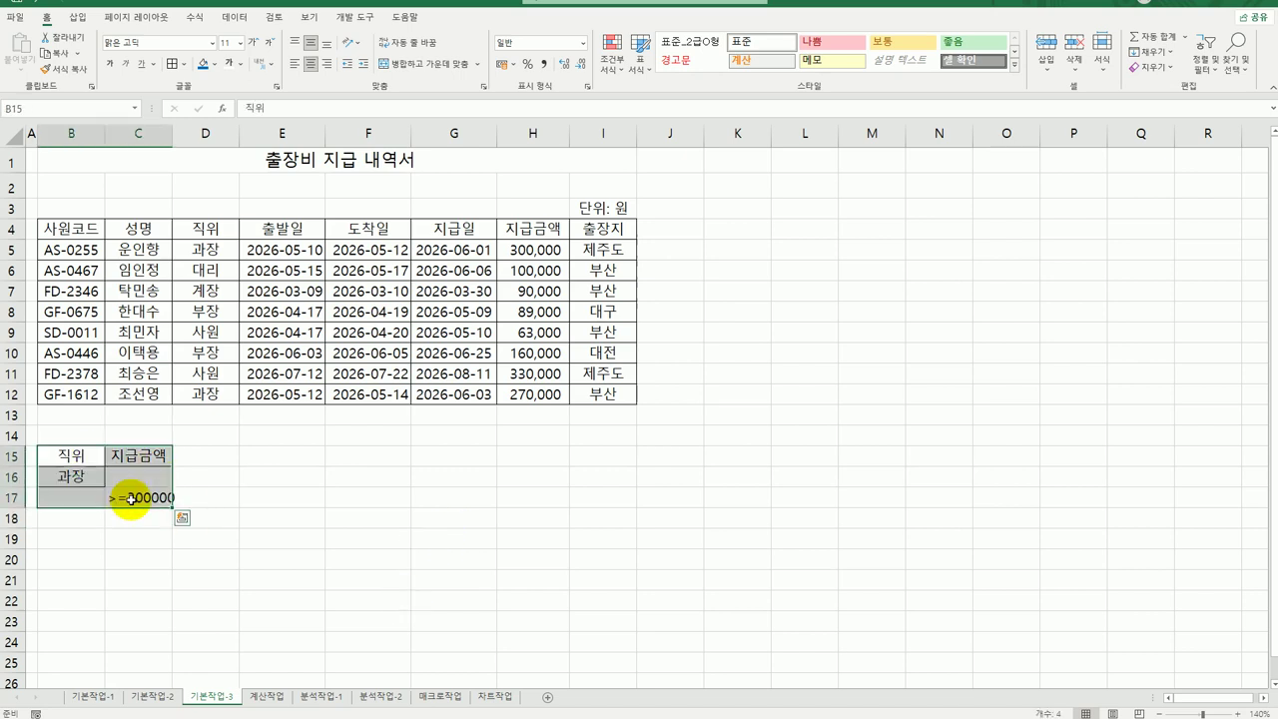
pyautogui.click(80, 557)
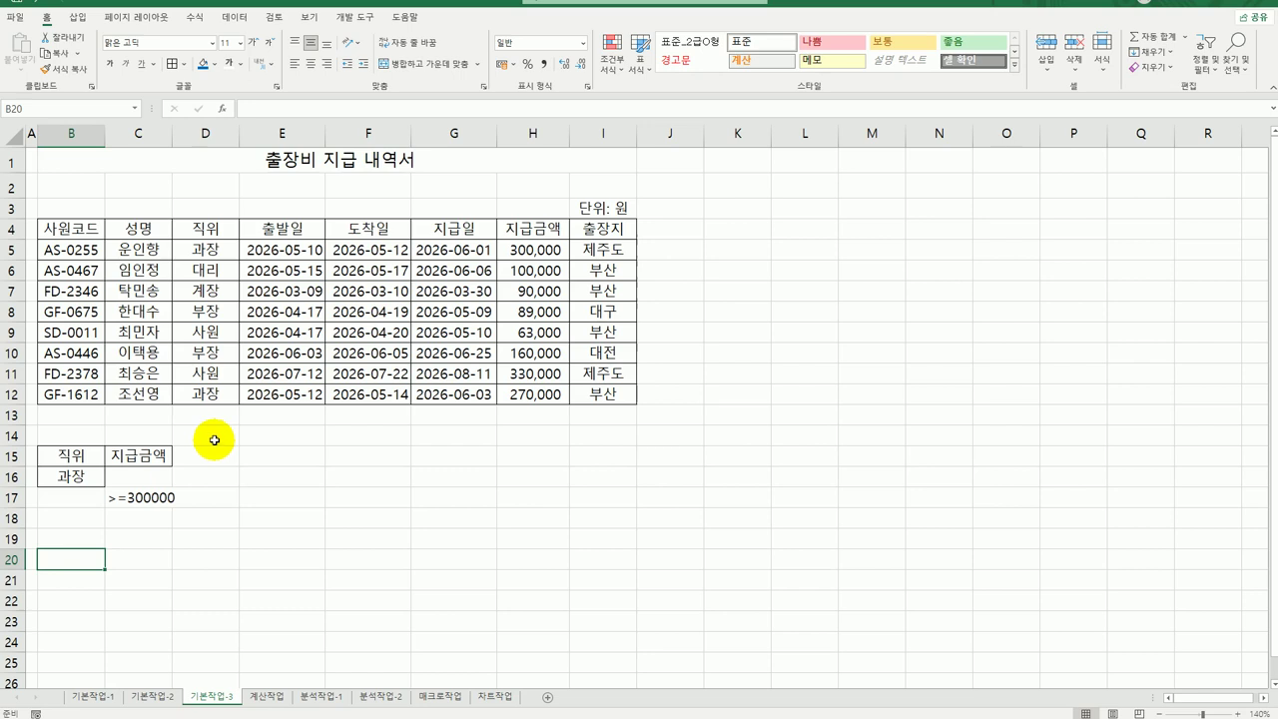
# Step: Run an advanced filter on B4:I12 with criteria range B15:C17, copying the results to another location starting at B20
pyautogui.click(281, 290)
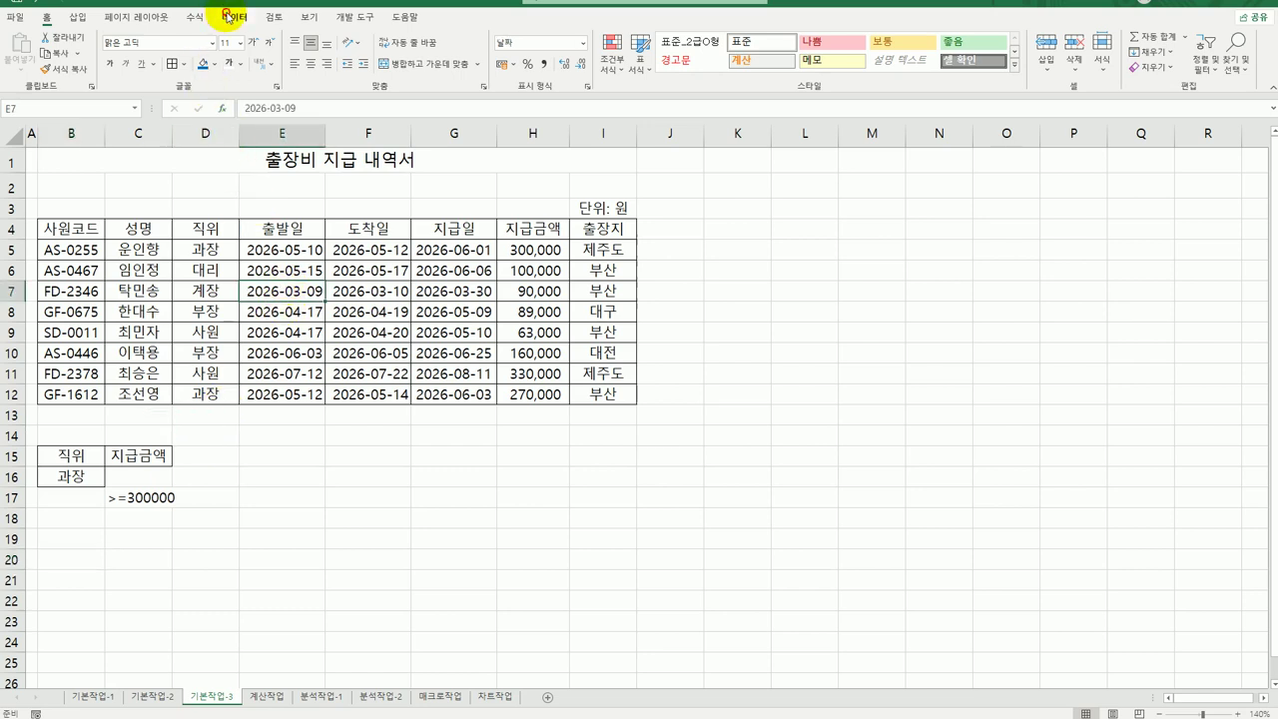
pyautogui.click(229, 16)
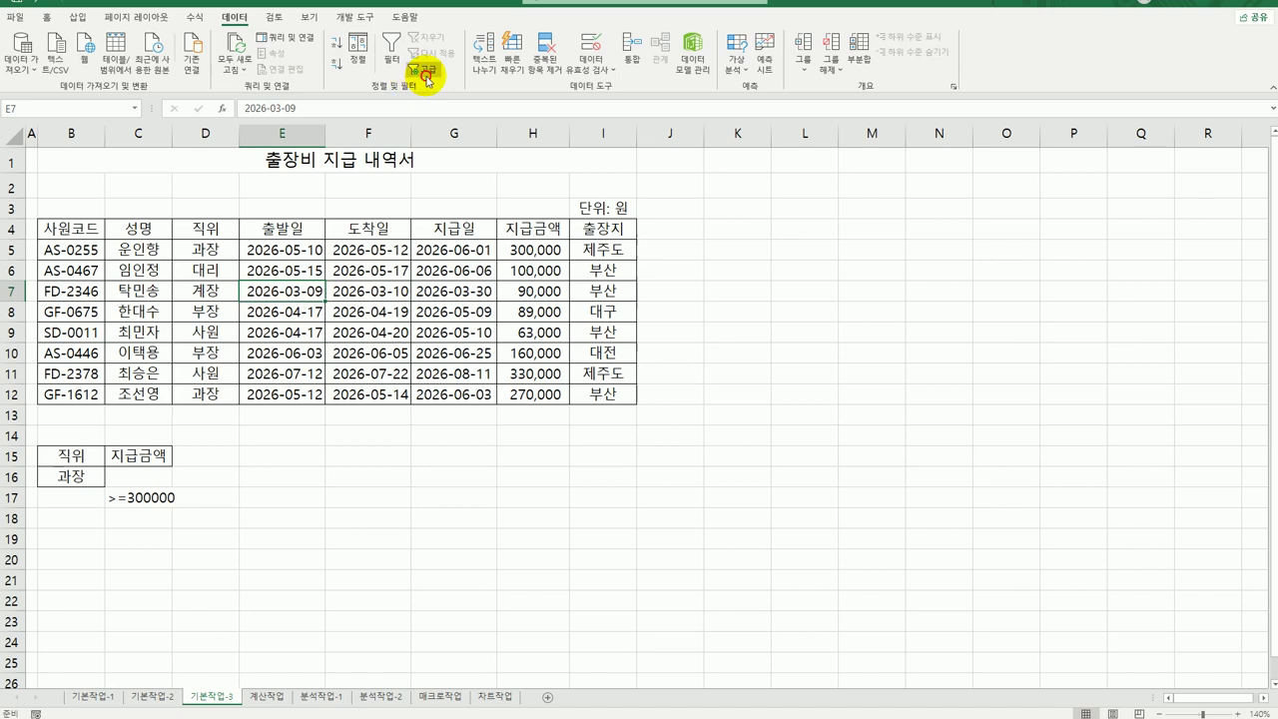
pyautogui.click(426, 73)
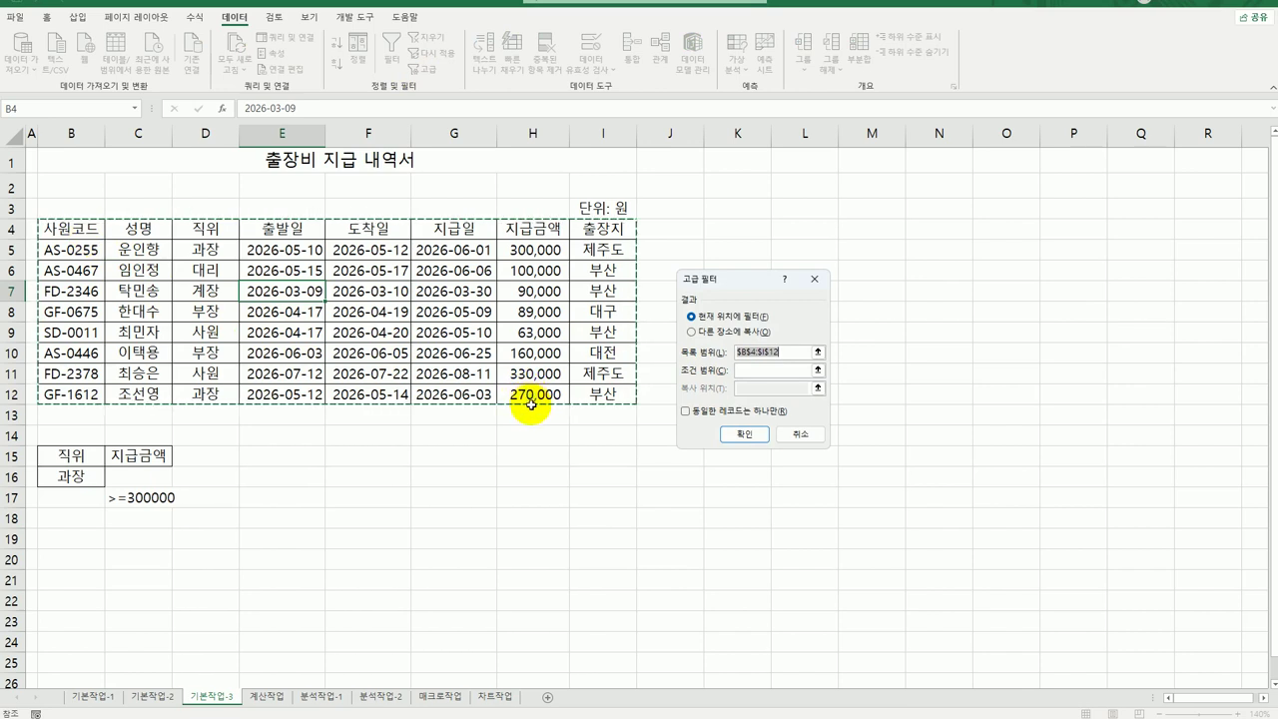
pyautogui.click(747, 374)
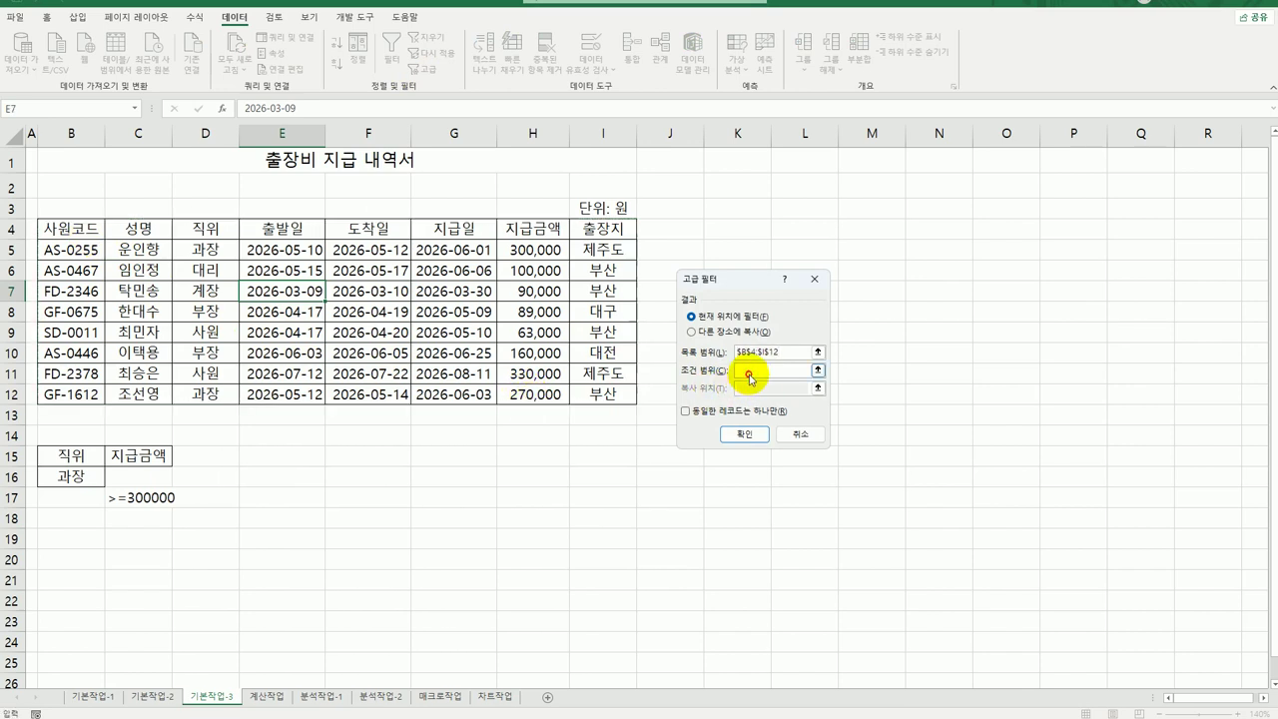
pyautogui.moveTo(85, 458); pyautogui.dragTo(140, 512)
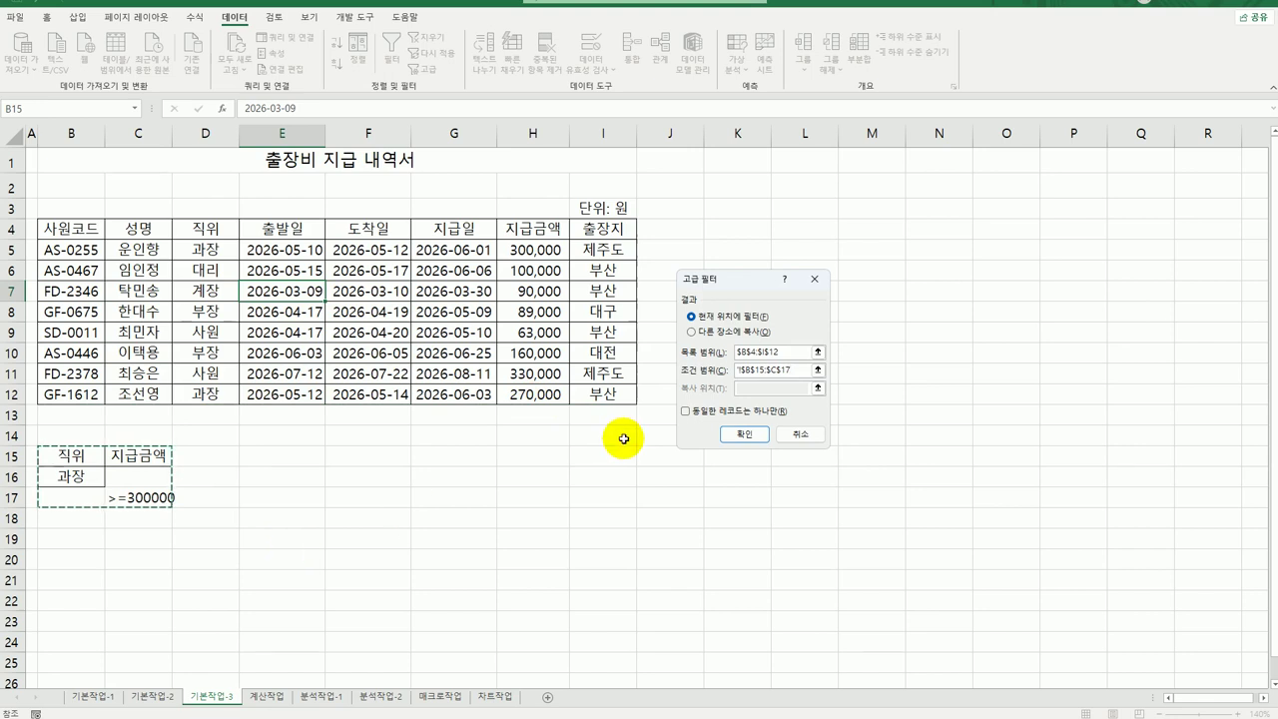
pyautogui.click(691, 331)
pyautogui.click(769, 390)
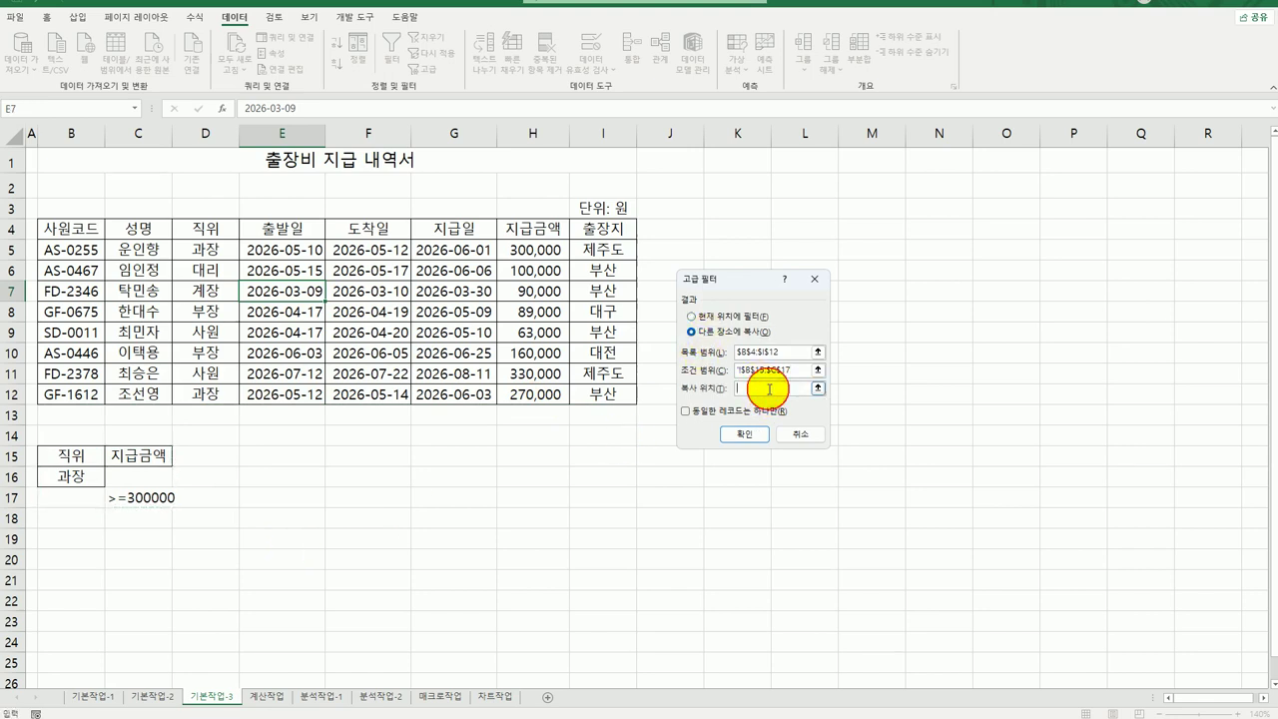
pyautogui.click(60, 555)
pyautogui.click(767, 437)
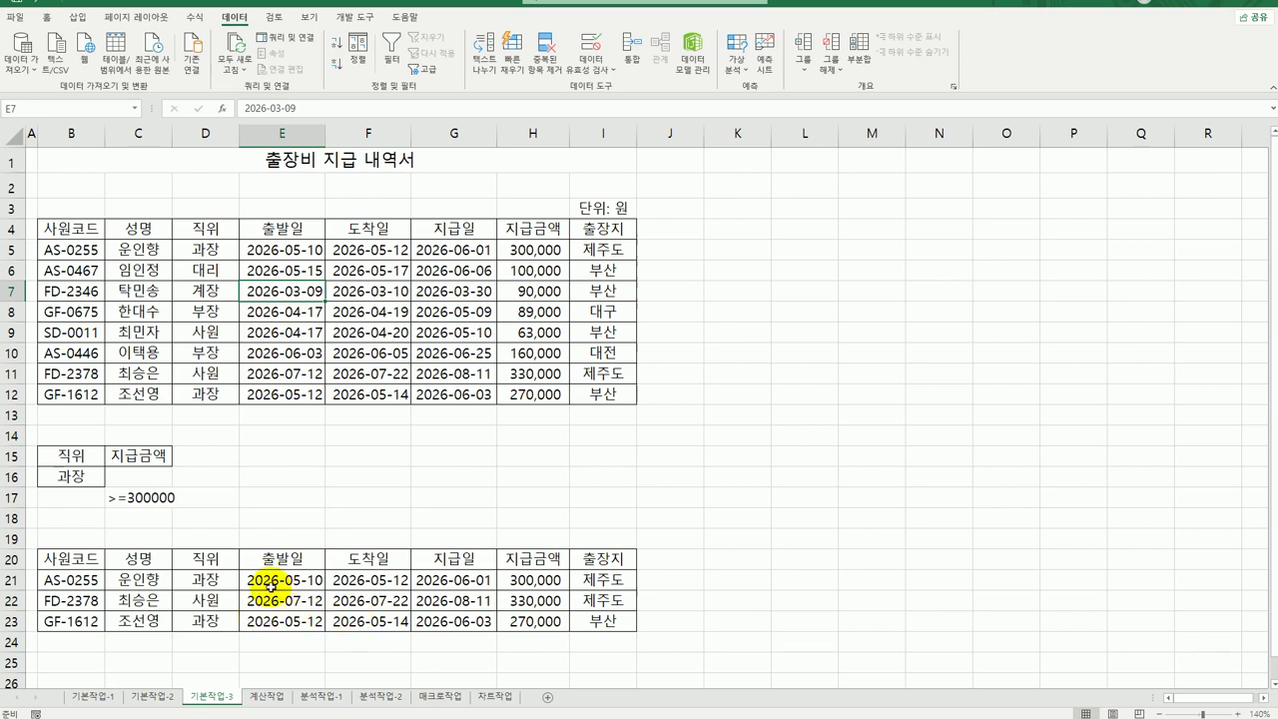
pyautogui.click(209, 579)
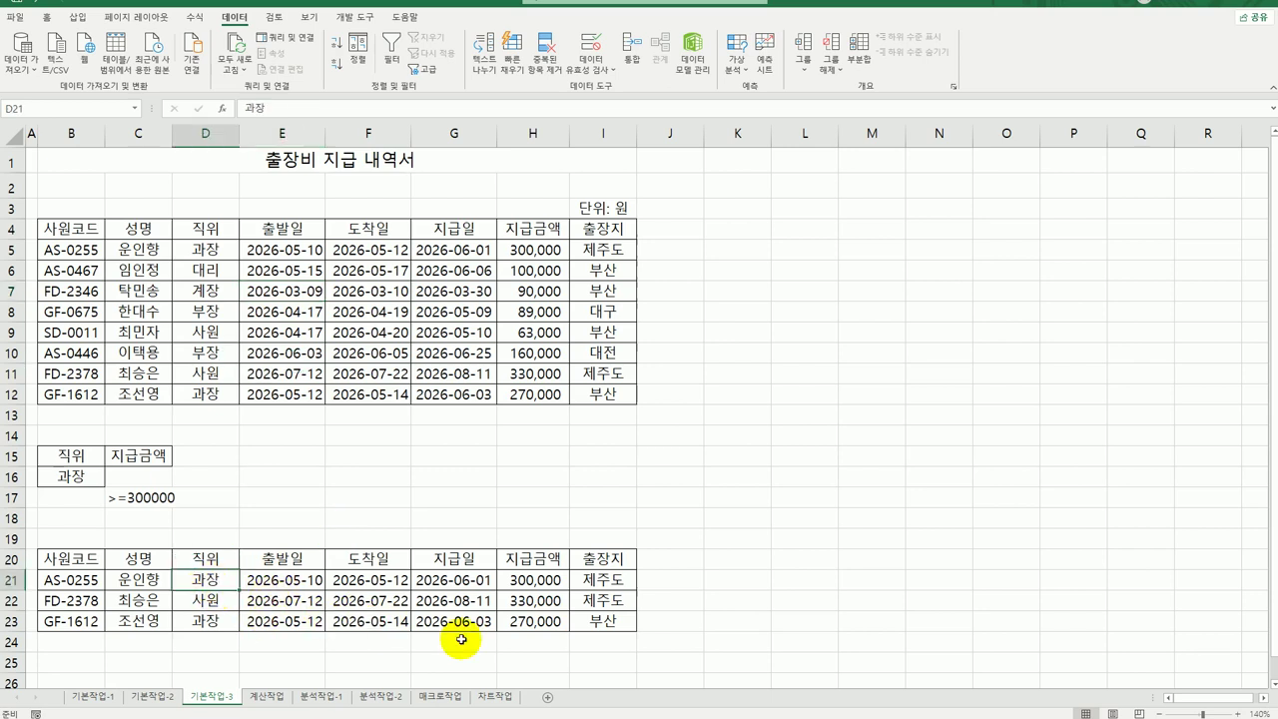
pyautogui.click(531, 602)
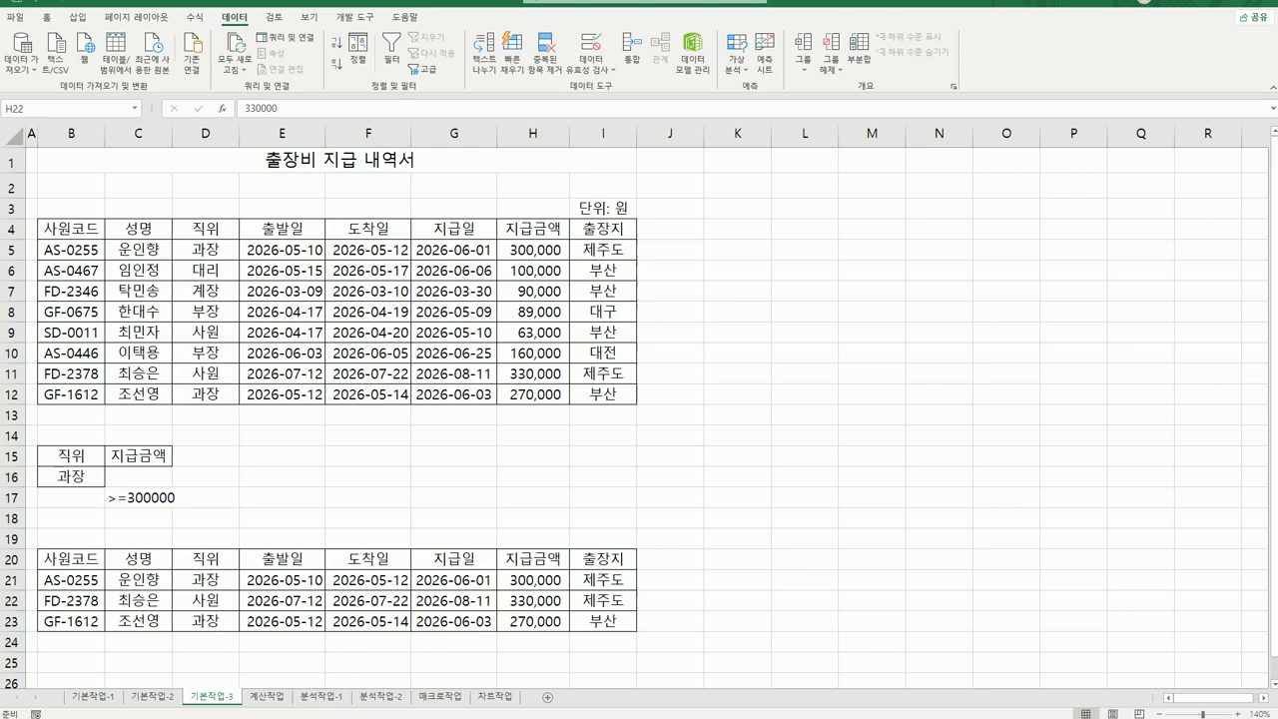
# Step: On the 계산작업 sheet, start a RANK.EQ formula in C3 under 상태 and open its function arguments
pyautogui.click(266, 695)
pyautogui.scroll(1, 239, 645)
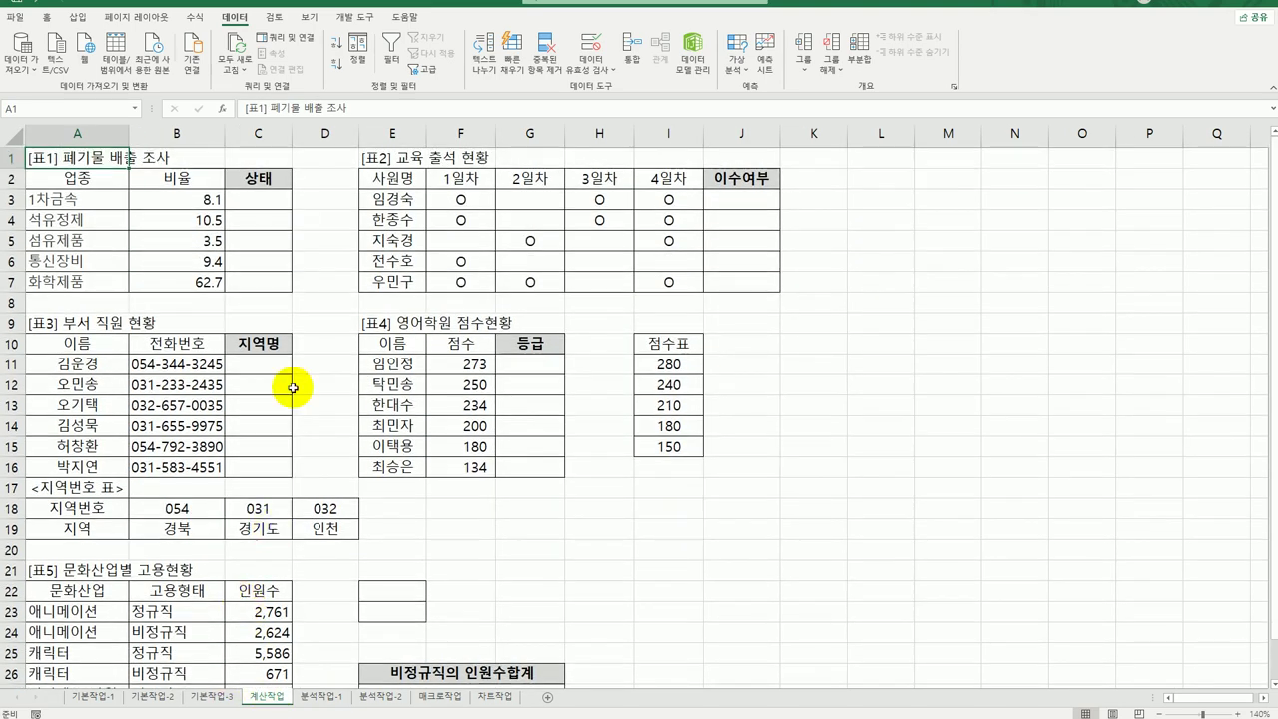
pyautogui.click(259, 199)
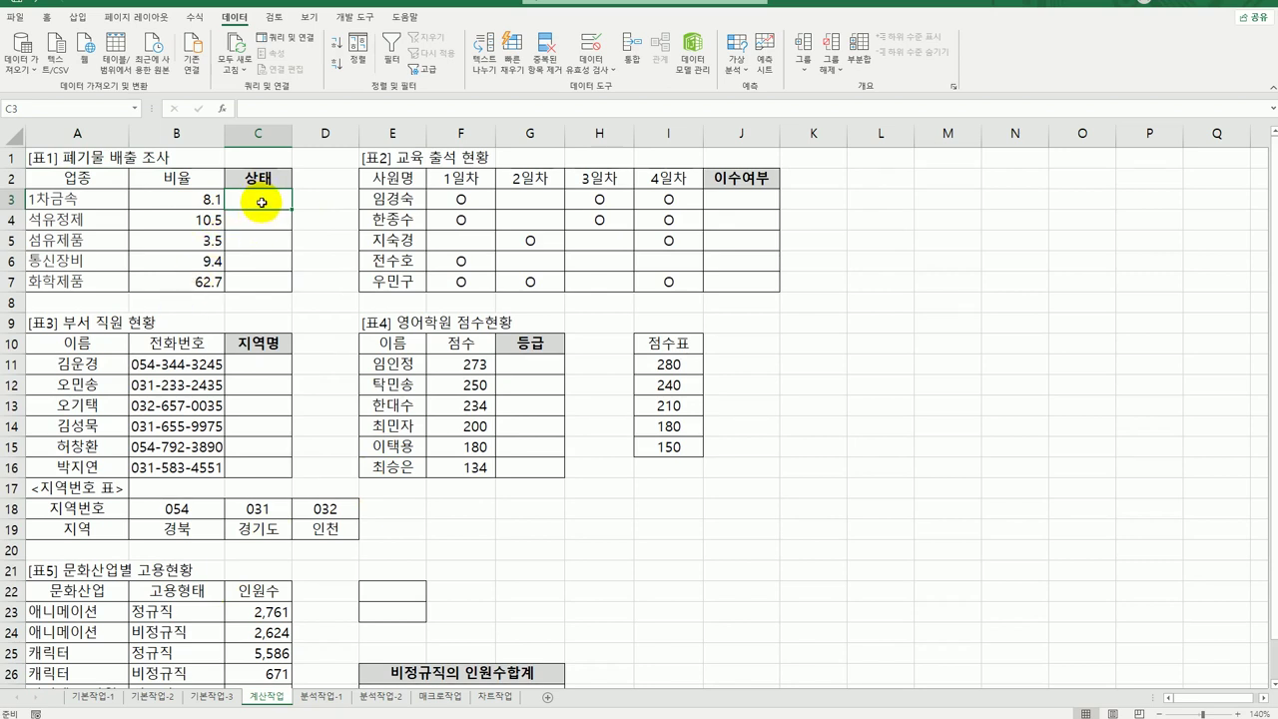
pyautogui.write('=ㄱ')
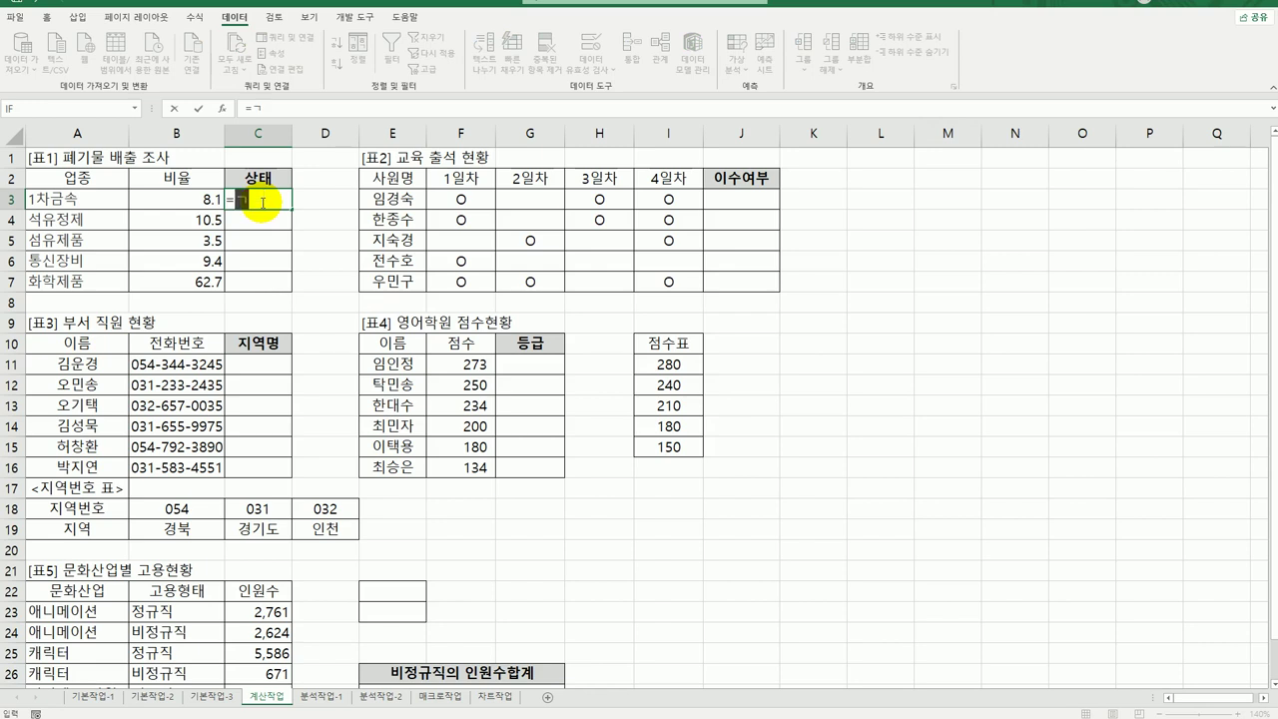
pyautogui.press('BackSpace')
pyautogui.write('ra')
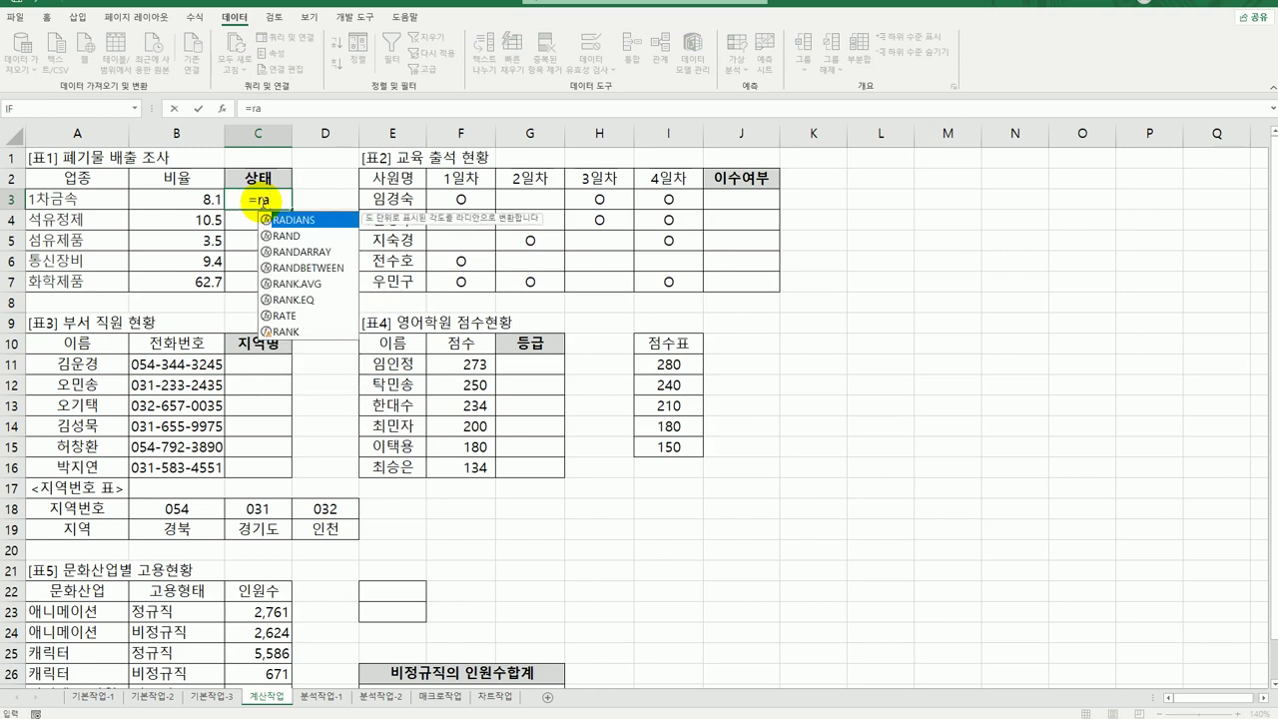
pyautogui.doubleClick(315, 299)
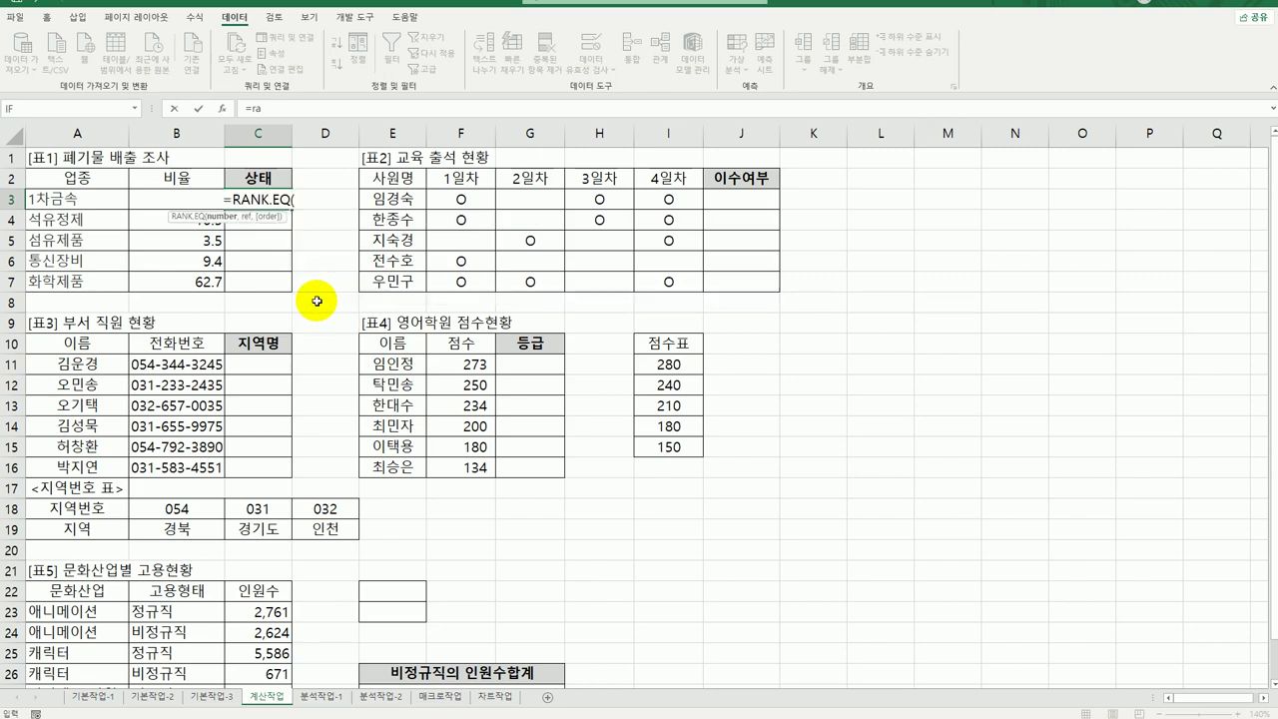
pyautogui.click(222, 108)
# Step: Set the RANK.EQ arguments to Number B3, Ref $B$3:$B$7 and Order 0, and fill the formula down to C7
pyautogui.click(146, 199)
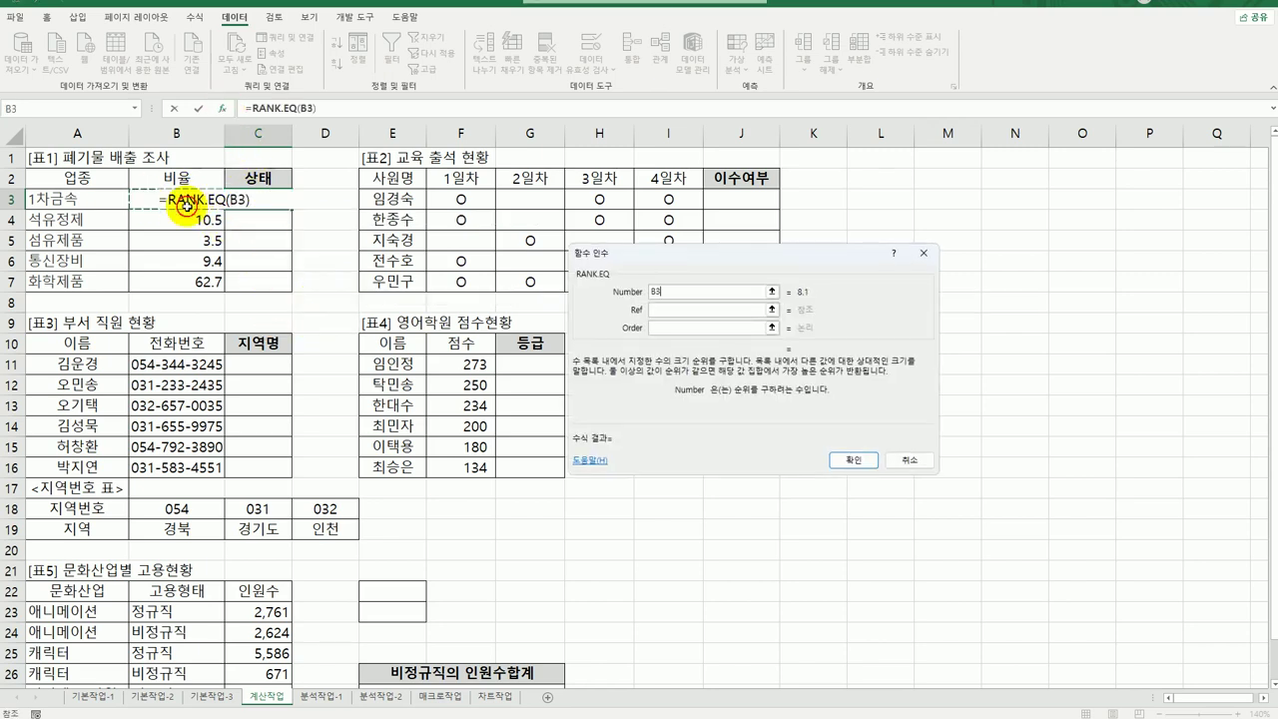
pyautogui.click(699, 309)
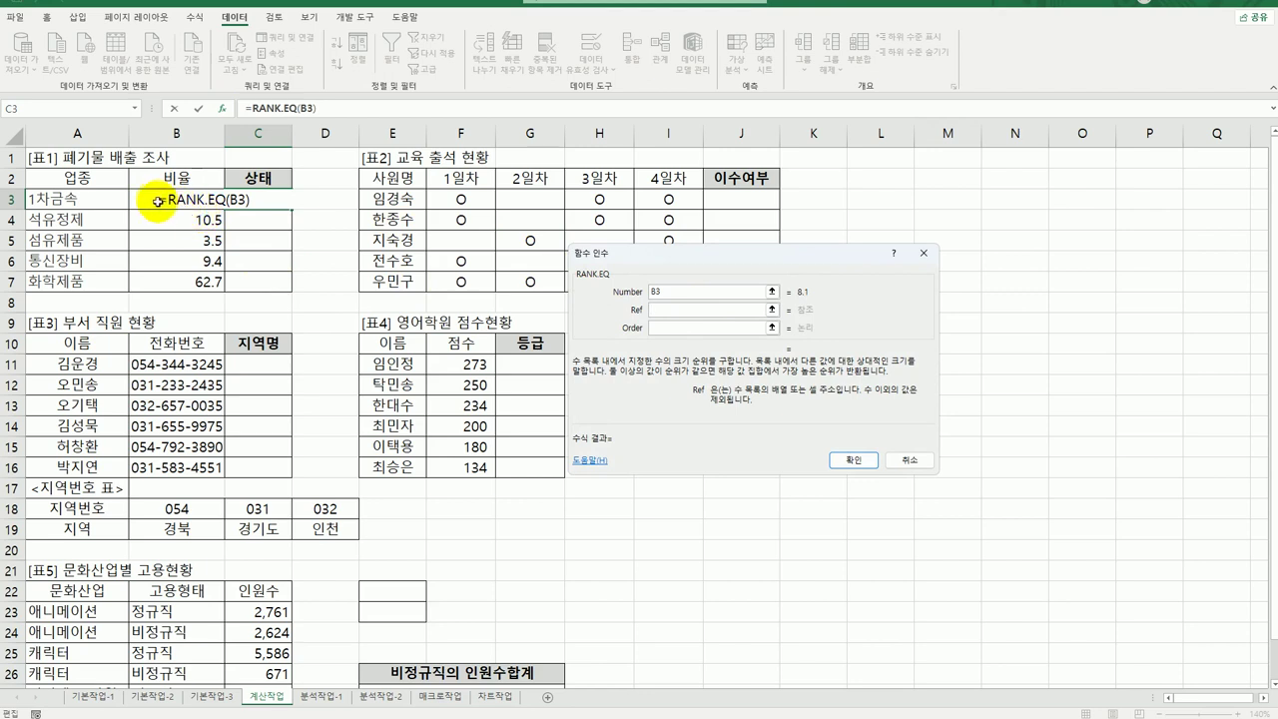
pyautogui.moveTo(160, 203); pyautogui.dragTo(171, 290)
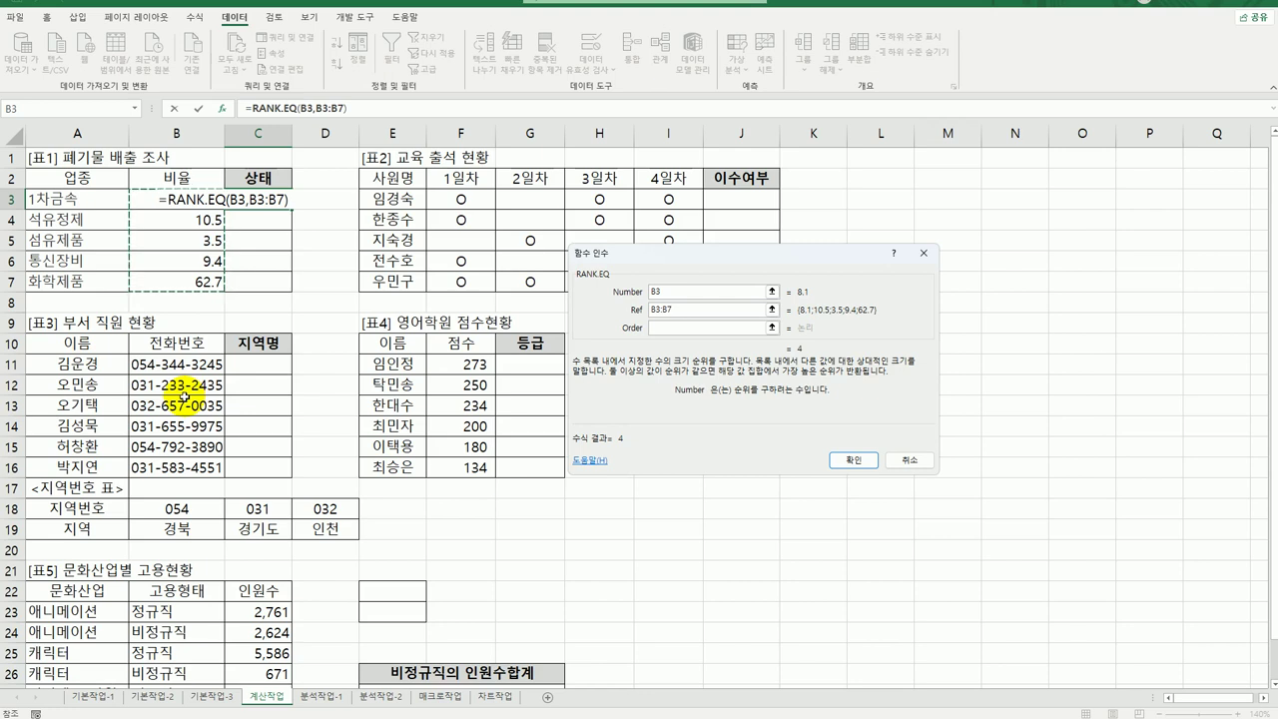
pyautogui.press('F4')
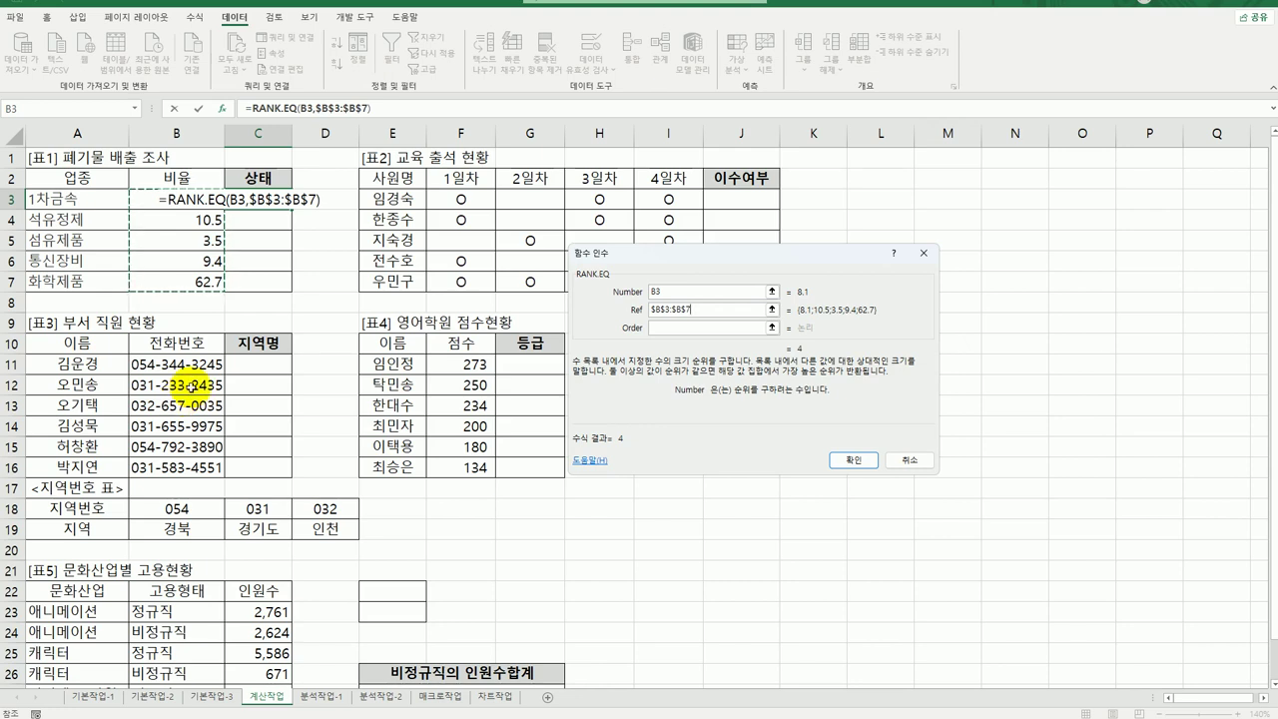
pyautogui.click(679, 330)
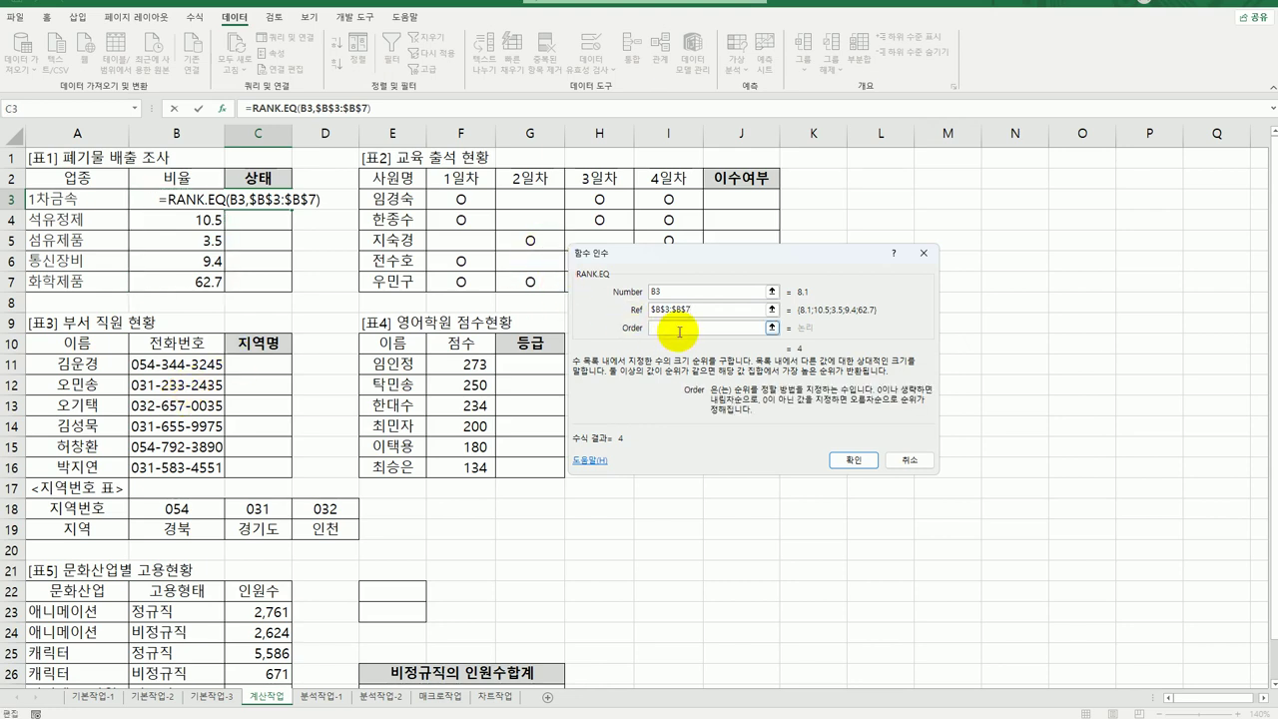
pyautogui.write('0')
pyautogui.click(854, 460)
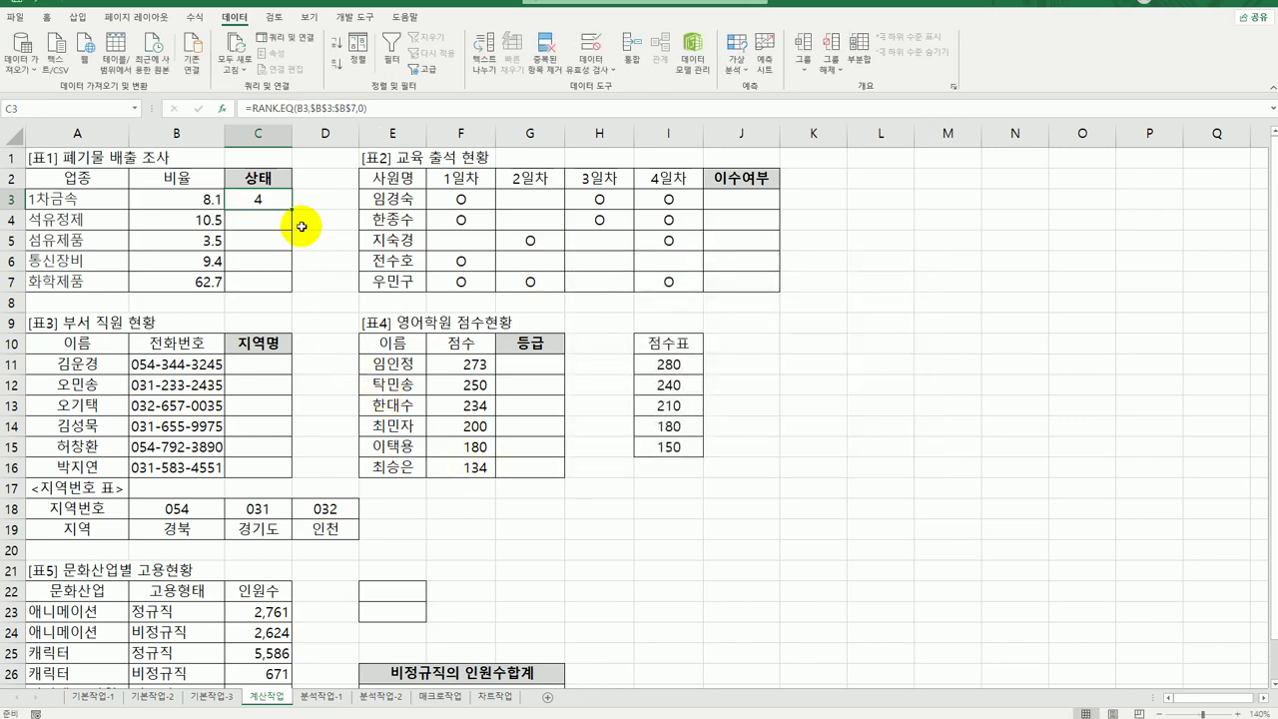
pyautogui.moveTo(292, 208); pyautogui.dragTo(288, 297)
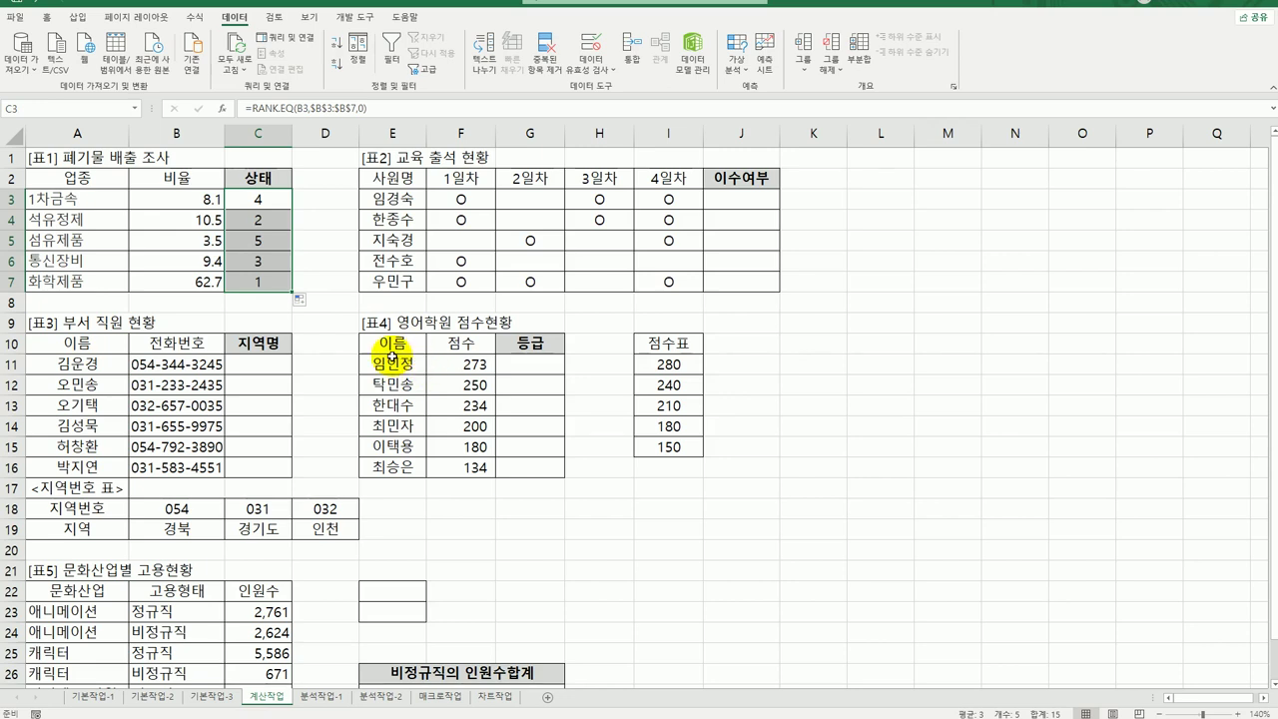
pyautogui.click(250, 193)
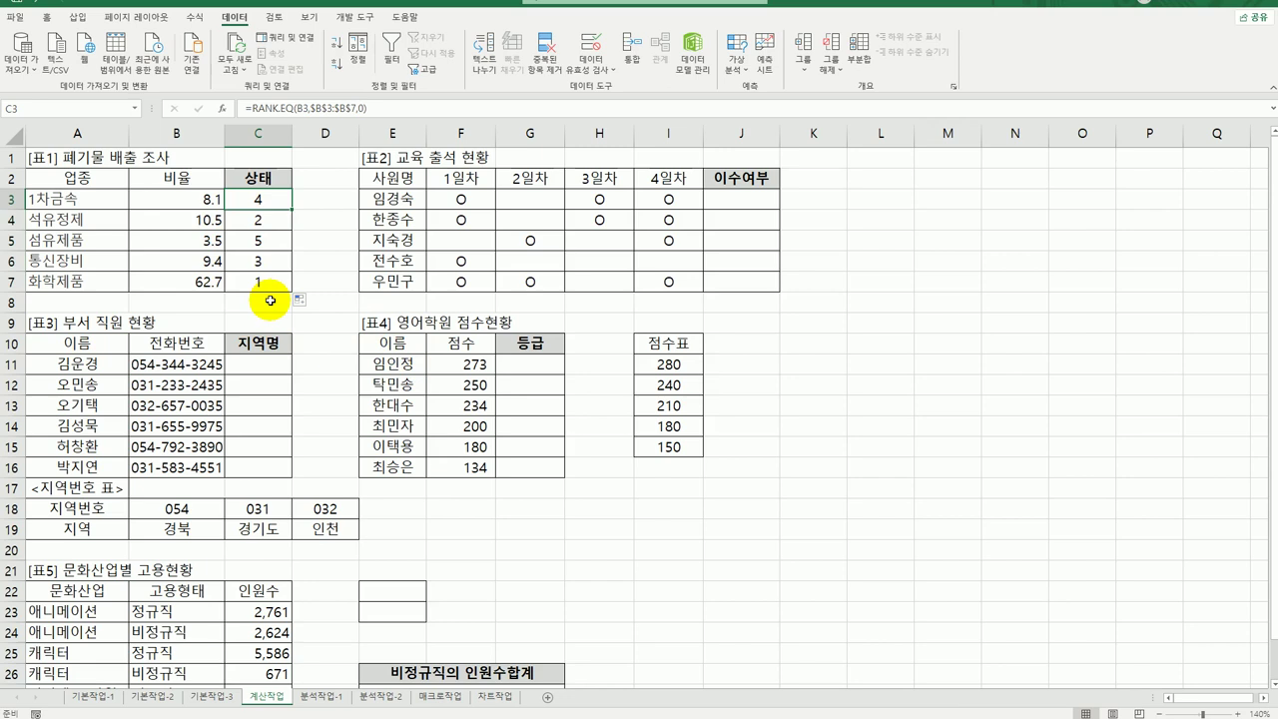
# Step: Wrap the RANK.EQ formula in C3 in a CHOOSE function and open the CHOOSE function arguments
pyautogui.doubleClick(256, 202)
pyautogui.click(166, 201)
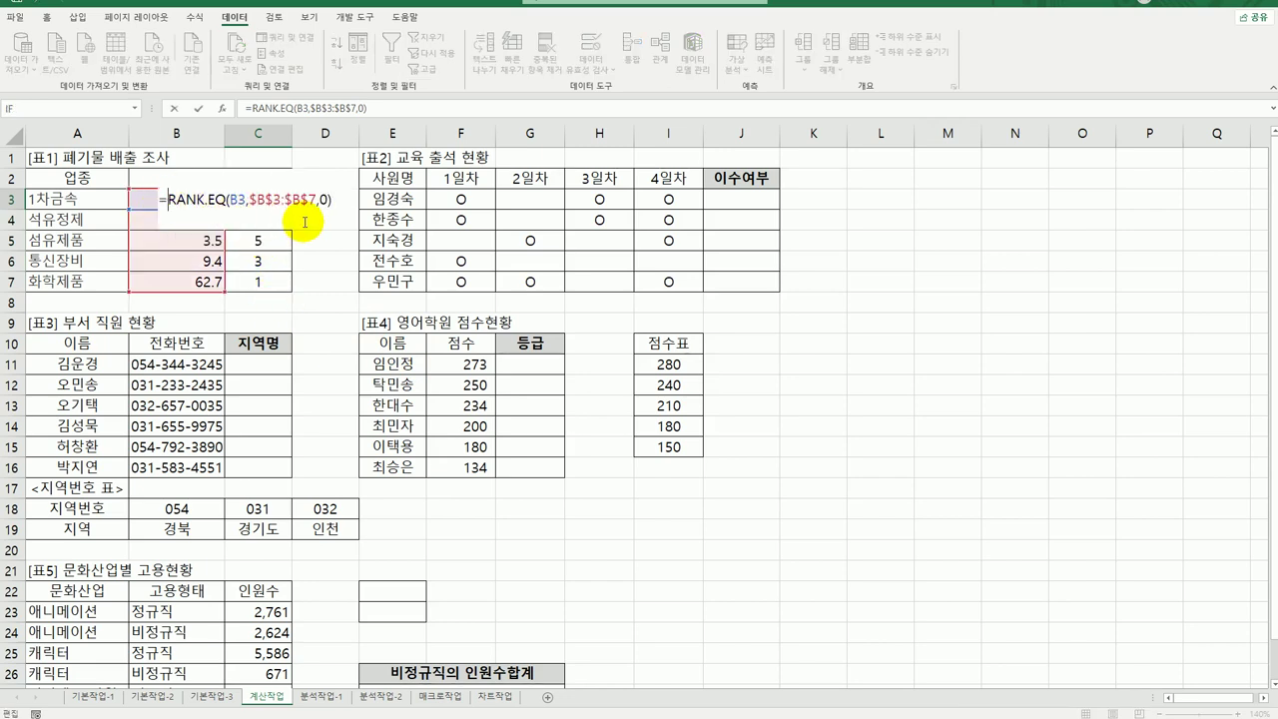
pyautogui.write('choo')
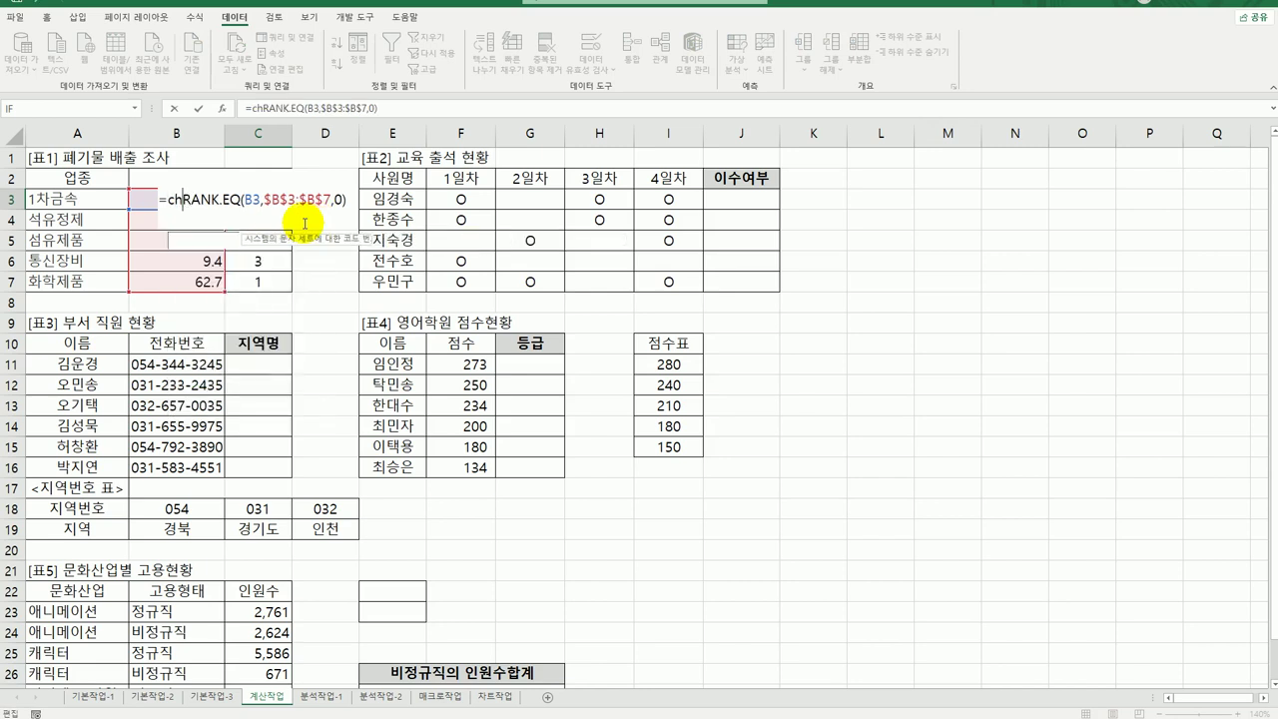
pyautogui.press('Tab')
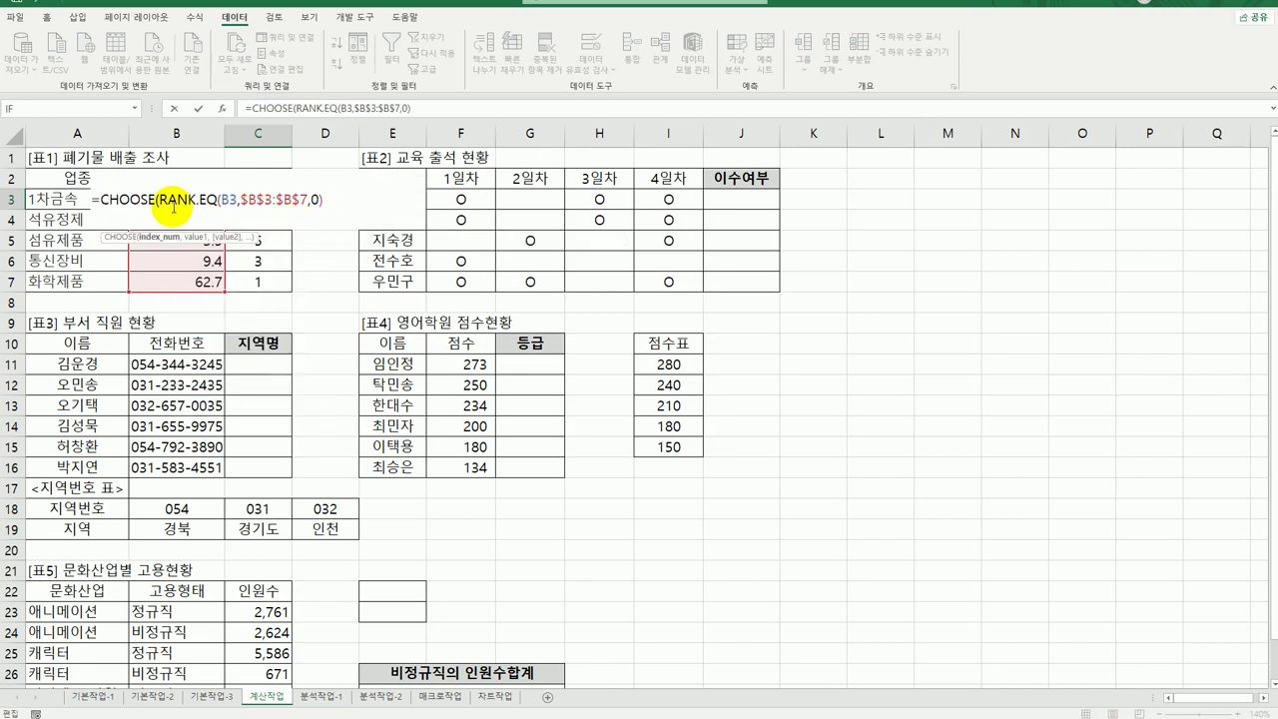
pyautogui.click(131, 200)
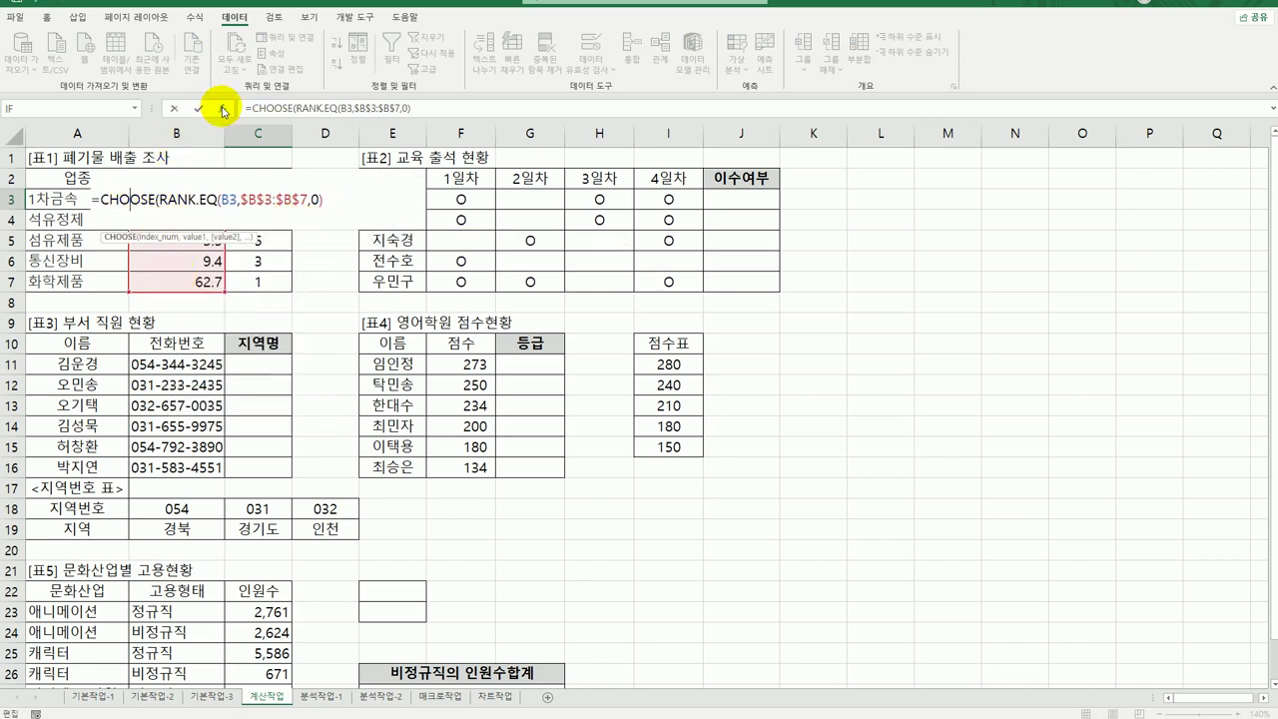
pyautogui.click(222, 108)
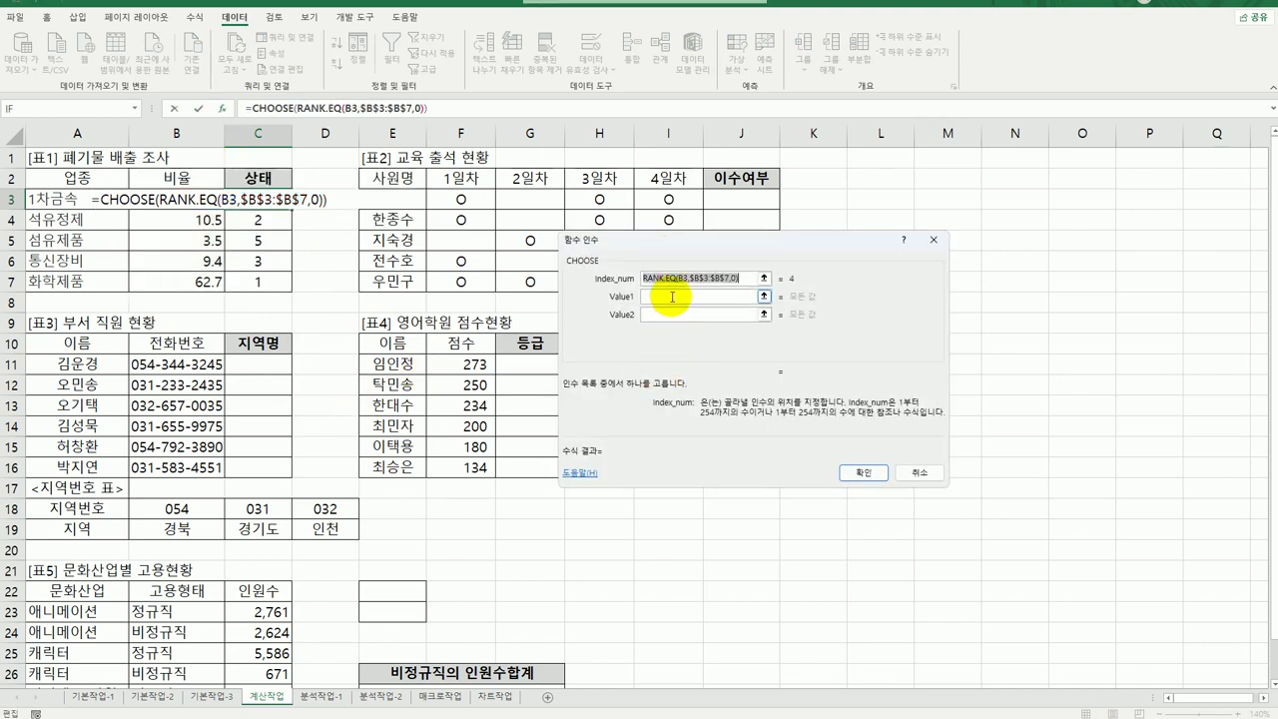
# Step: Set both Value1 and Value2 of the CHOOSE function to "높음"
pyautogui.click(672, 297)
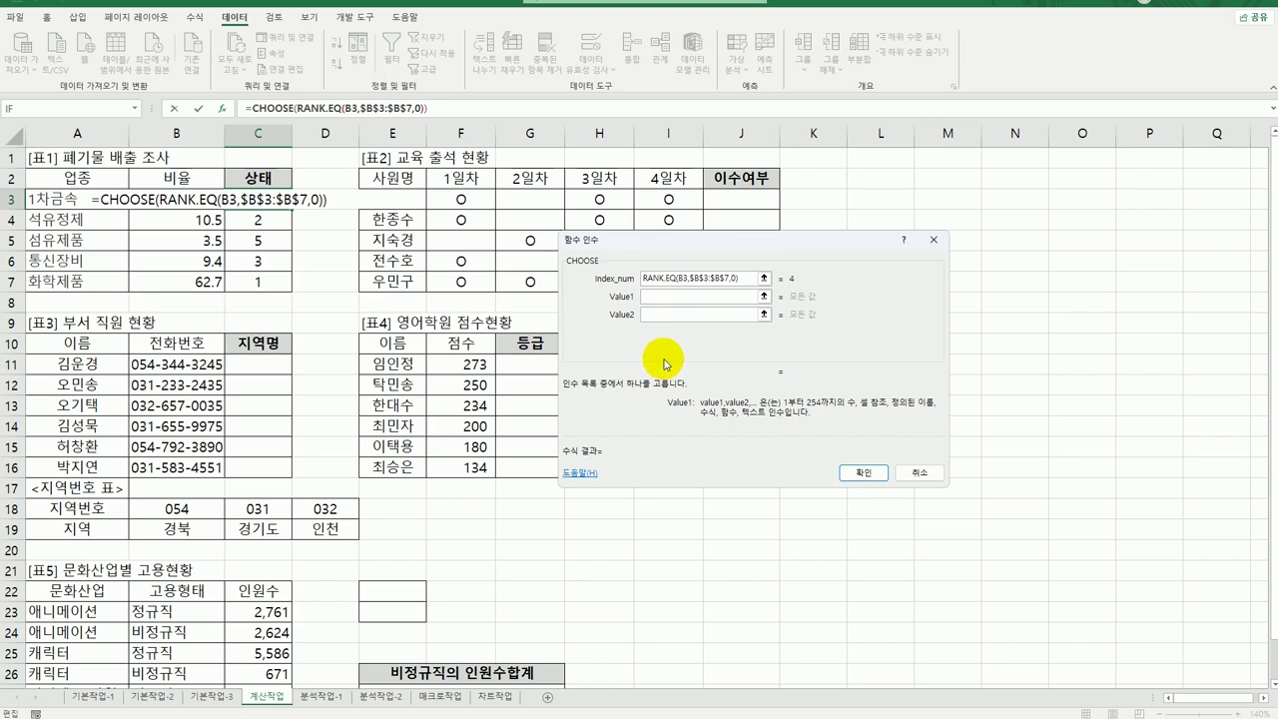
pyautogui.write('"')
pyautogui.press('BackSpace')
pyautogui.write('"높음"')
pyautogui.press('Tab')
pyautogui.write('높')
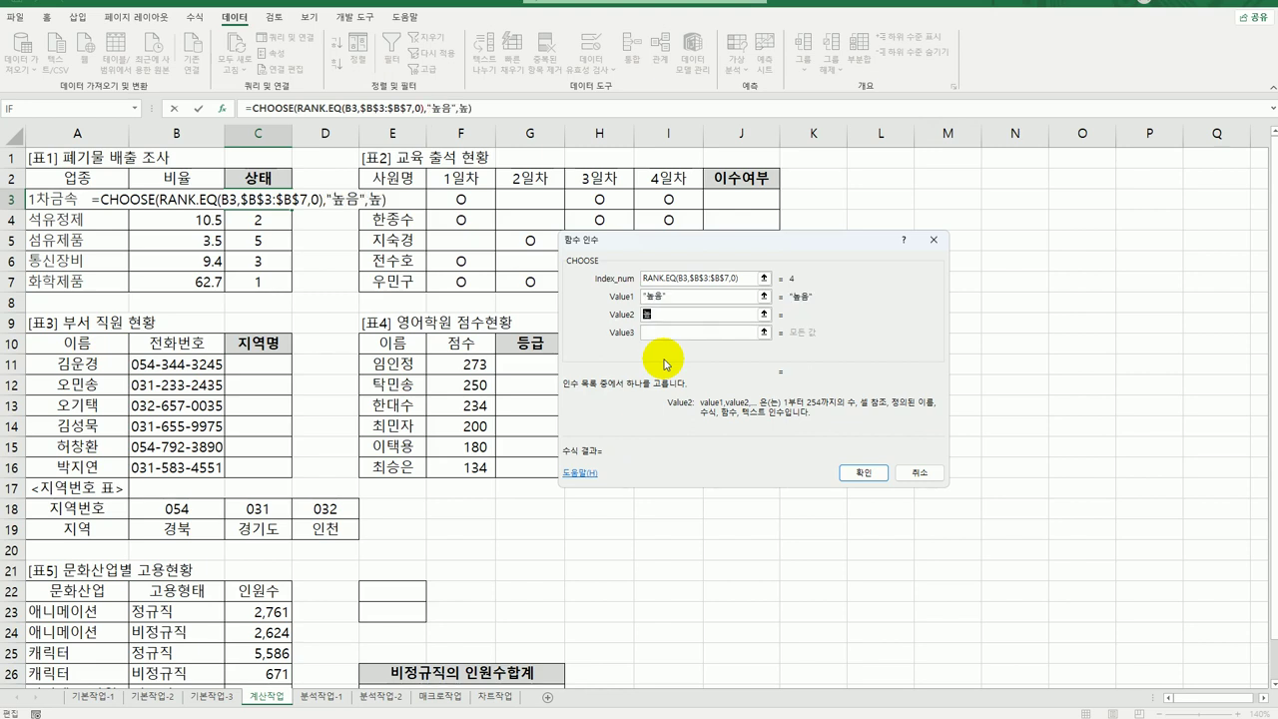
pyautogui.write('음')
pyautogui.press('Tab')
# Step: Set CHOOSE Value3 and Value4 to "중간" and Value5 to "낮음", and fill the formula down to C7
pyautogui.write('중간')
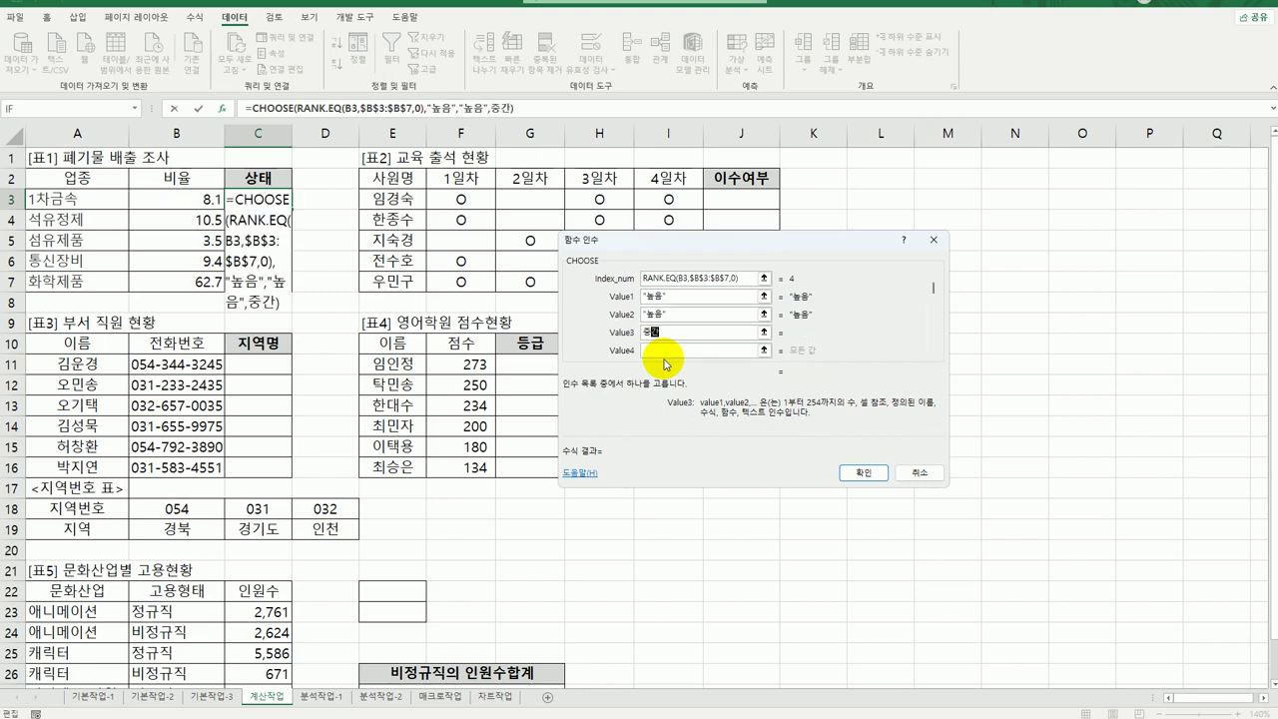
pyautogui.press('Tab')
pyautogui.write('중가')
pyautogui.press('Tab')
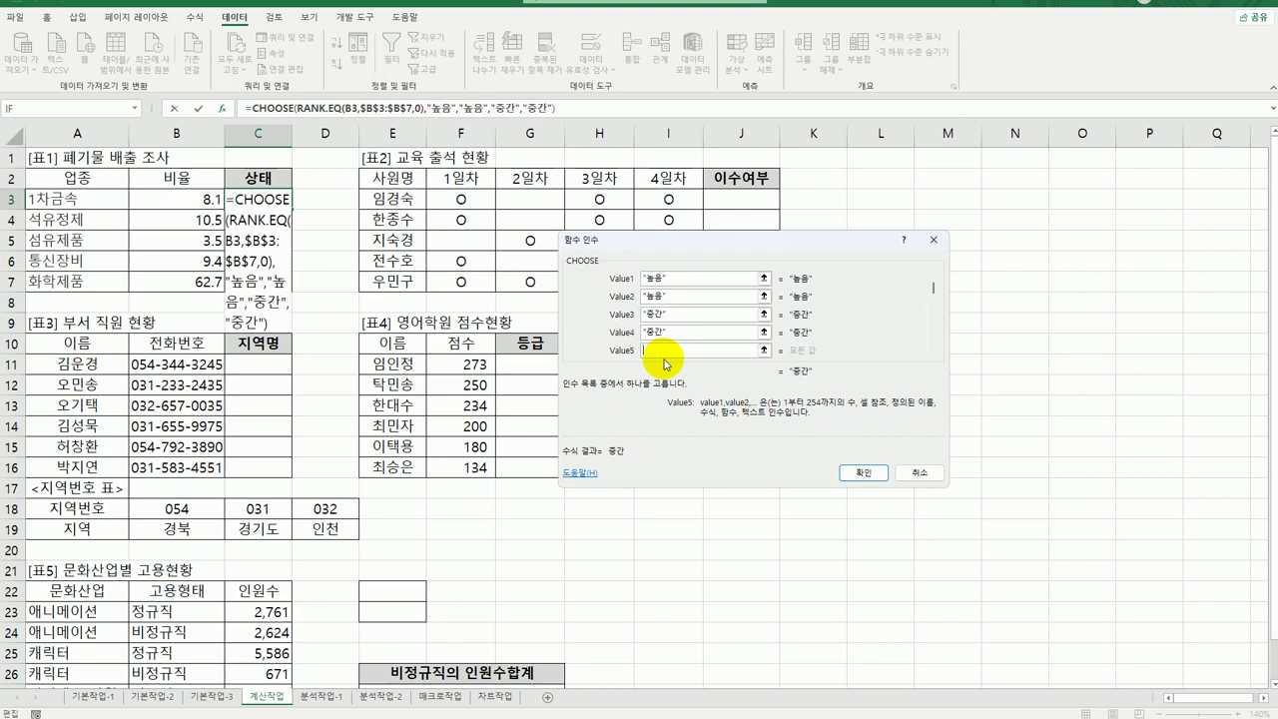
pyautogui.write('낮음')
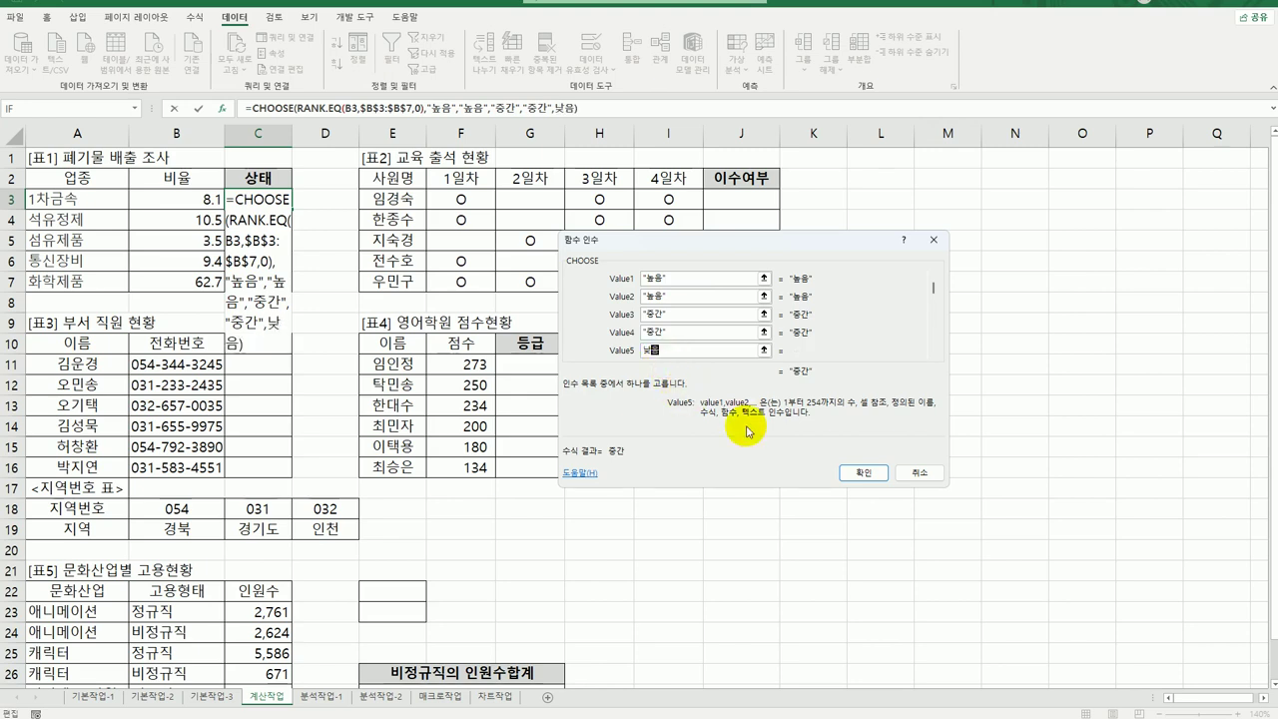
pyautogui.click(860, 473)
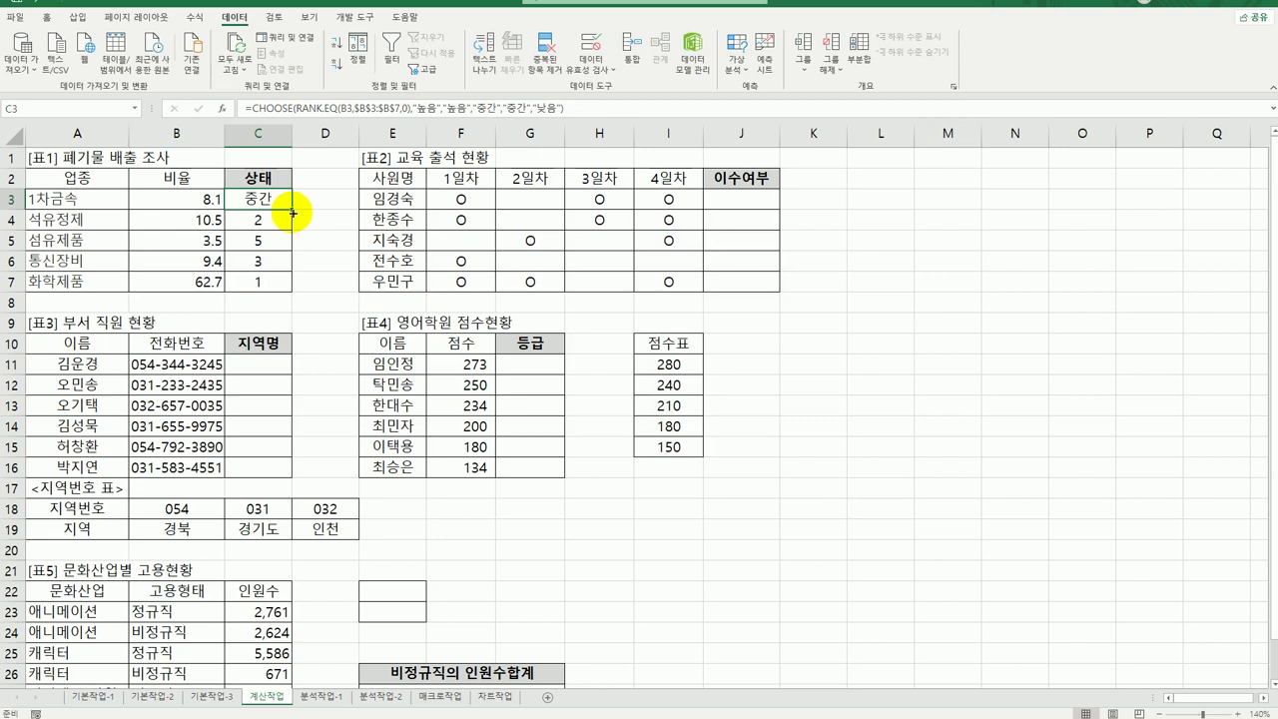
pyautogui.moveTo(298, 215); pyautogui.dragTo(296, 290)
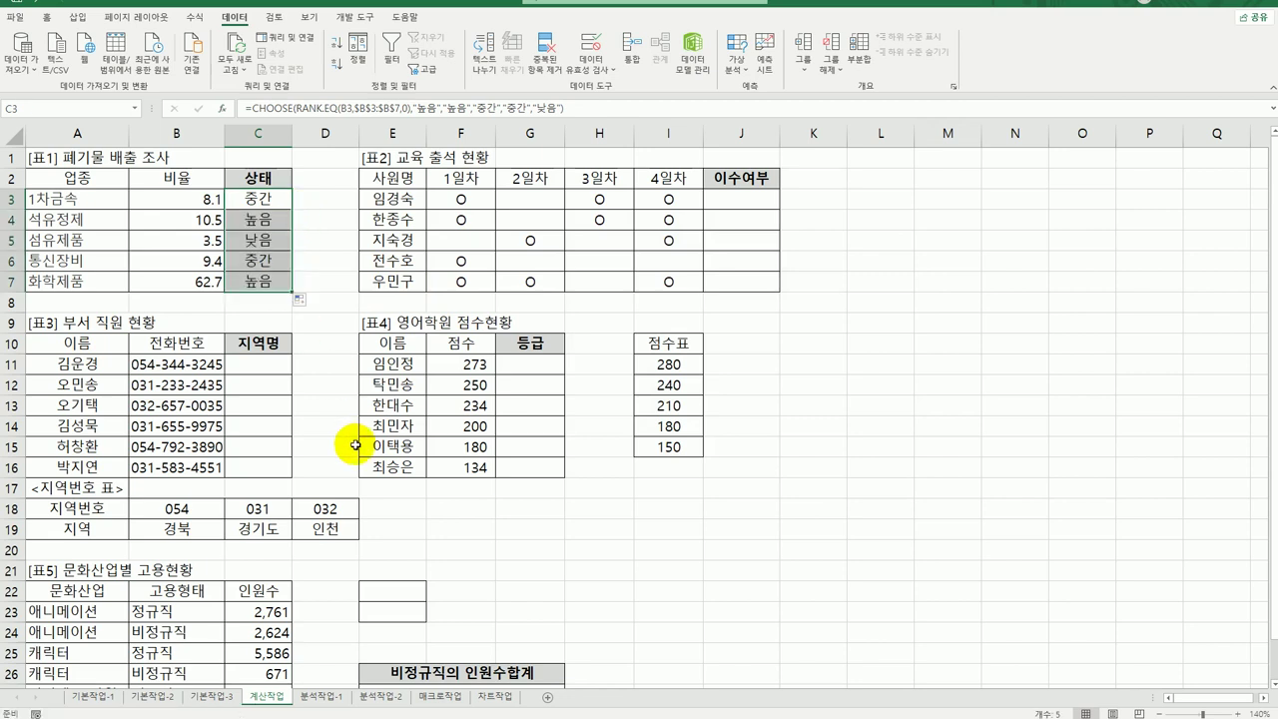
# Step: Enter =COUNTBLANK(F3:I3) in J3 under 이수여부 and fill it down to J7
pyautogui.click(756, 200)
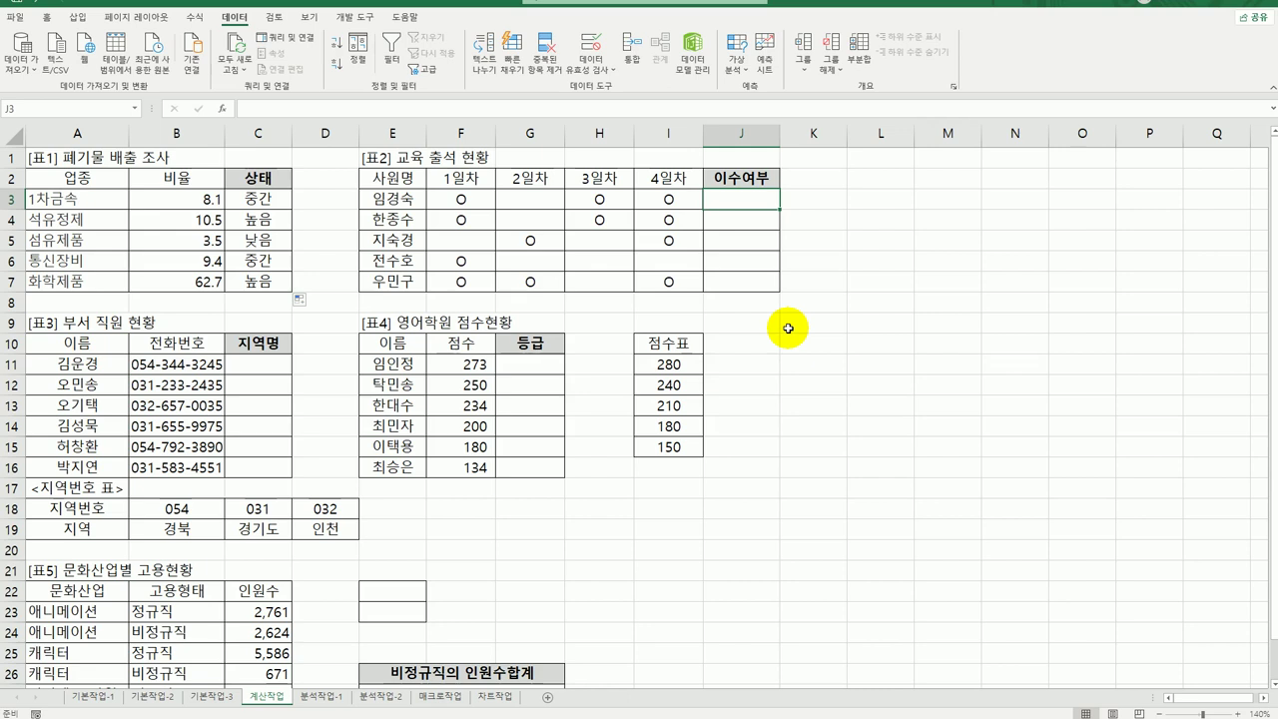
pyautogui.write('=')
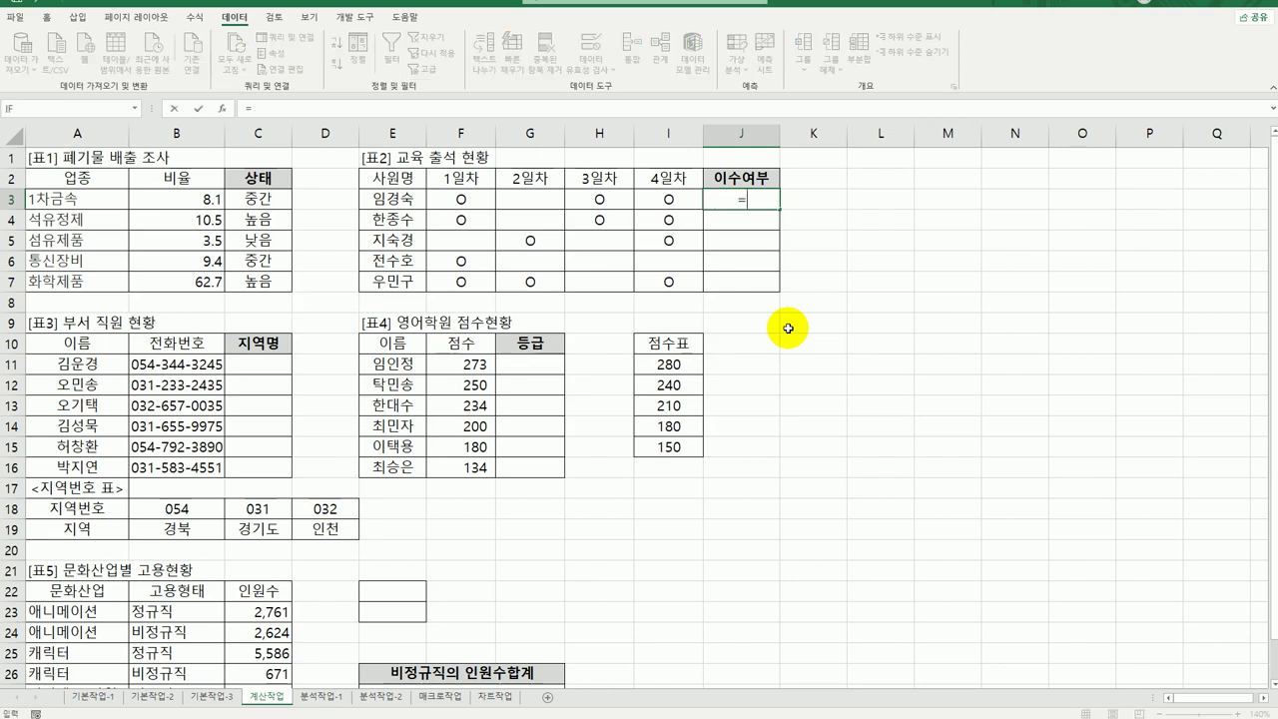
pyautogui.write('cou')
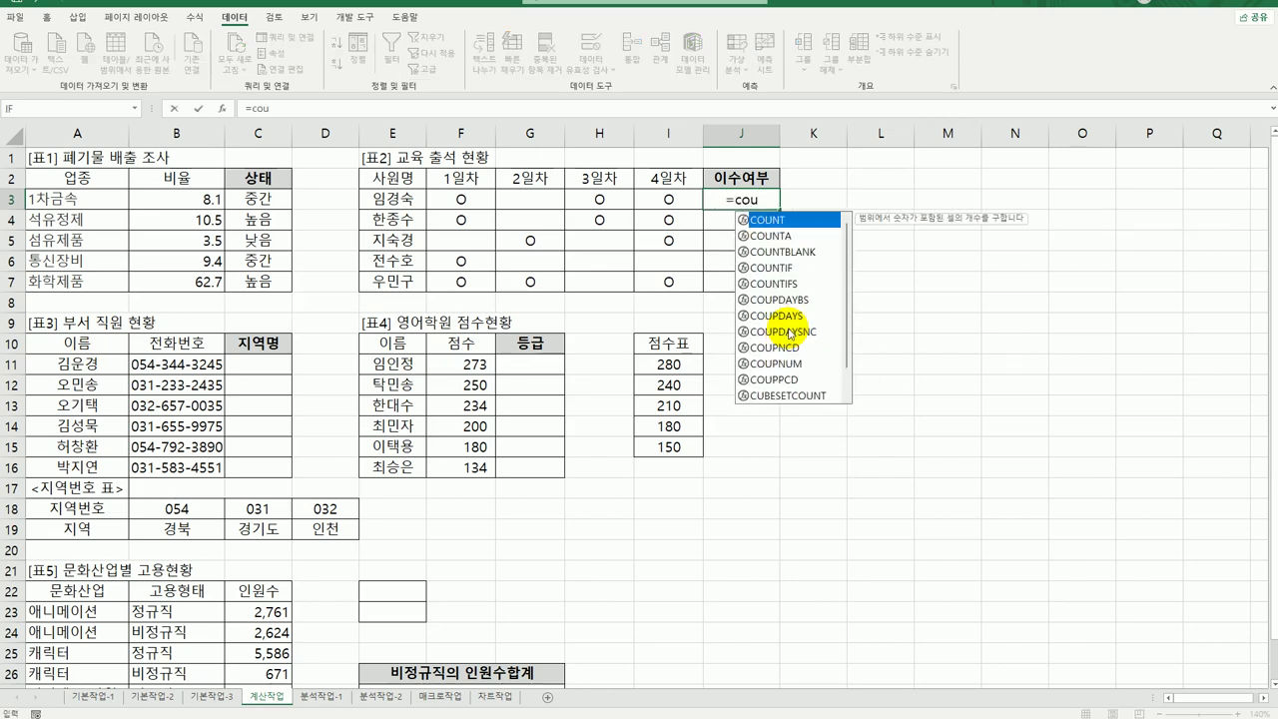
pyautogui.doubleClick(798, 251)
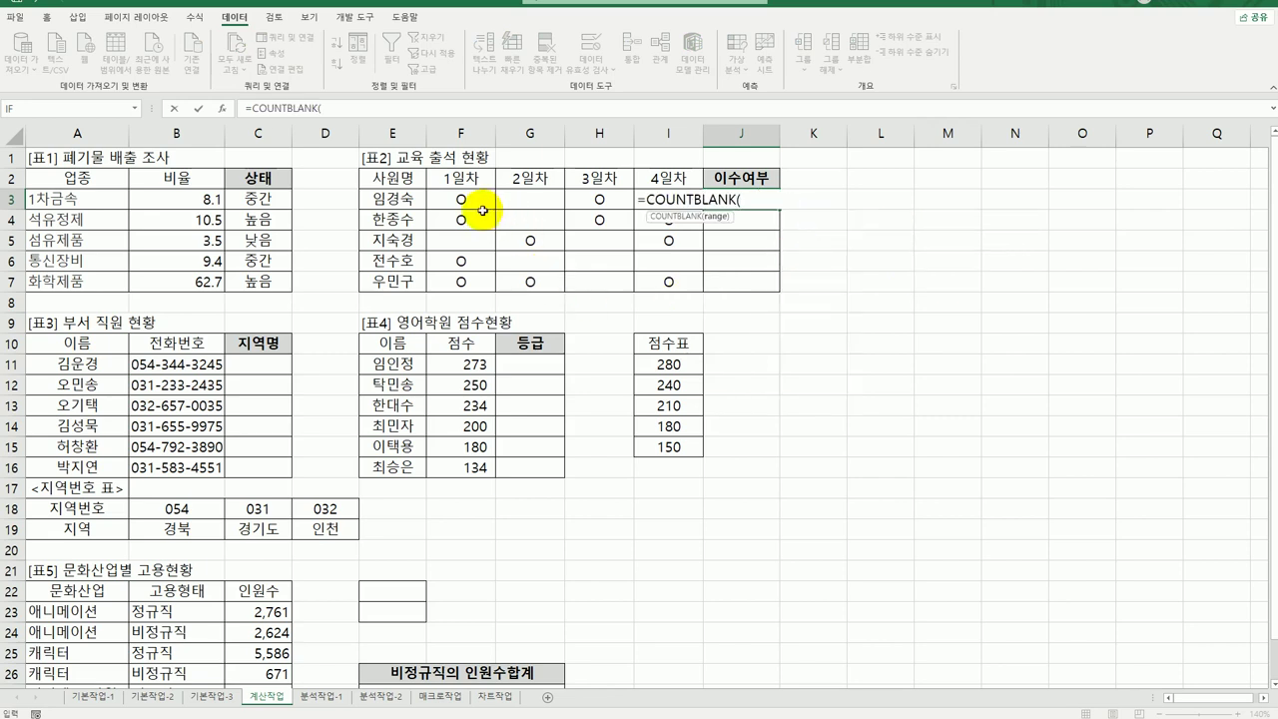
pyautogui.moveTo(482, 209); pyautogui.dragTo(667, 199)
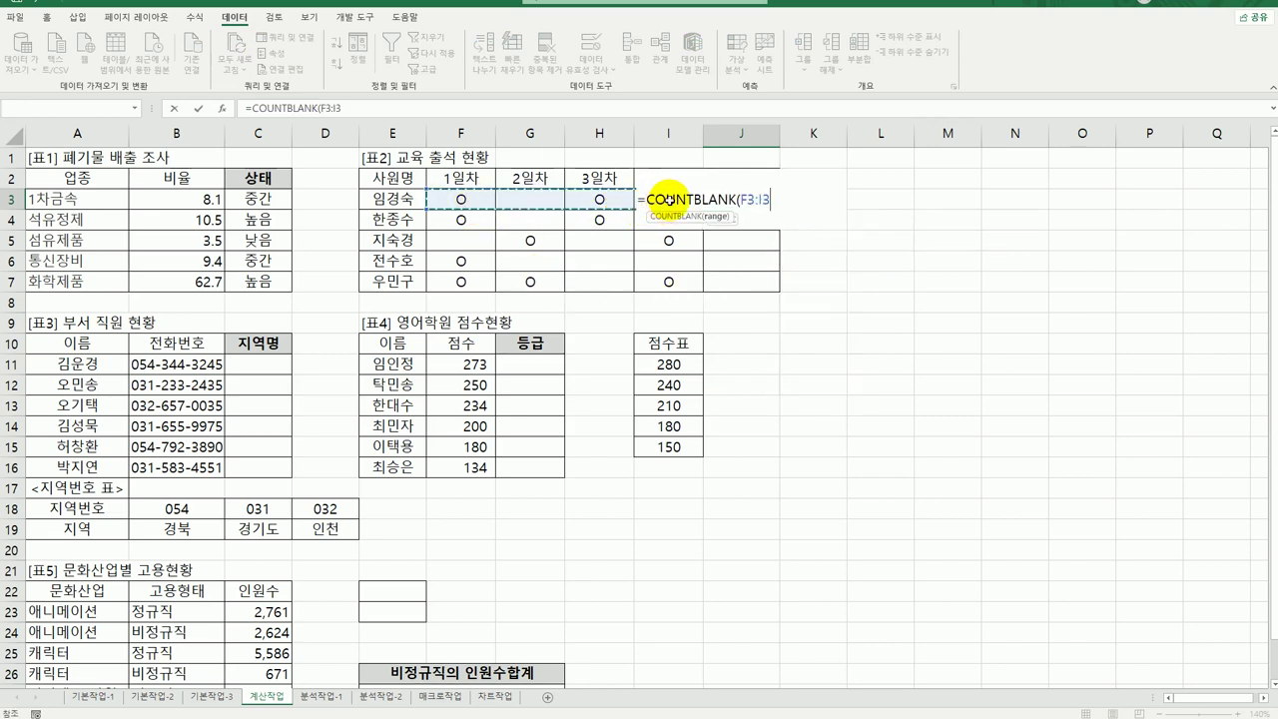
pyautogui.write(')')
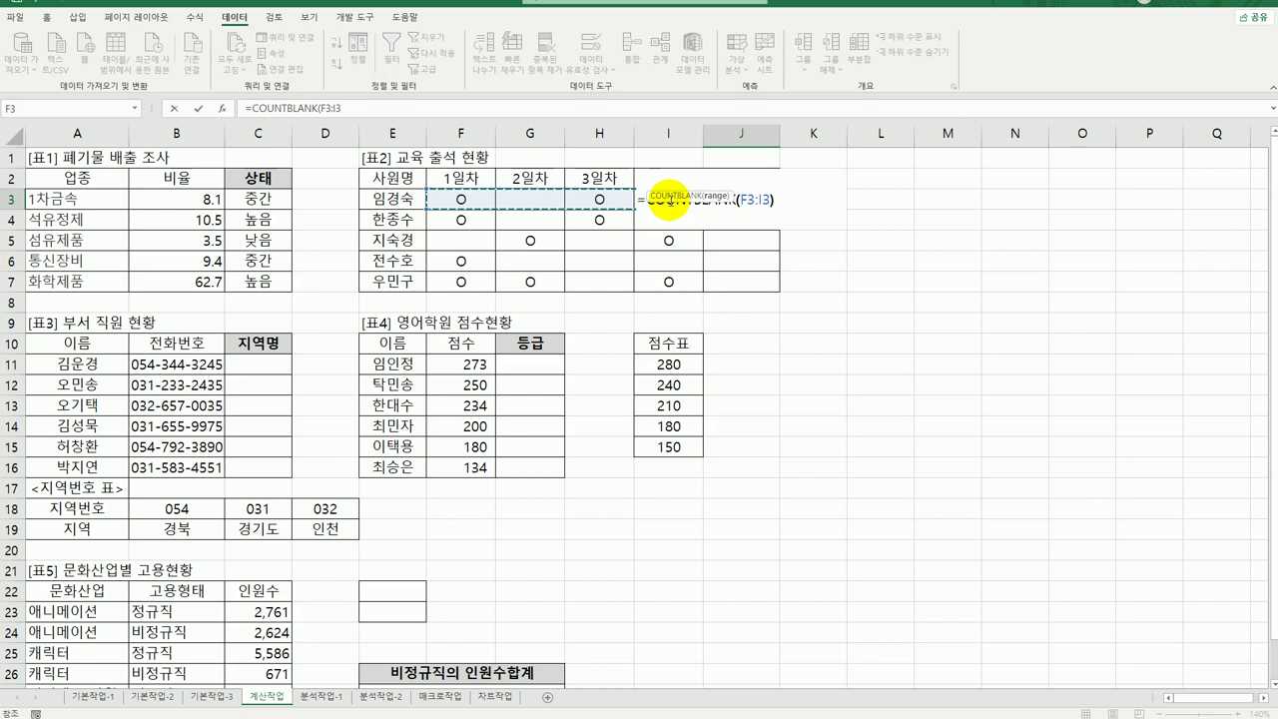
pyautogui.press('Return')
pyautogui.click(745, 196)
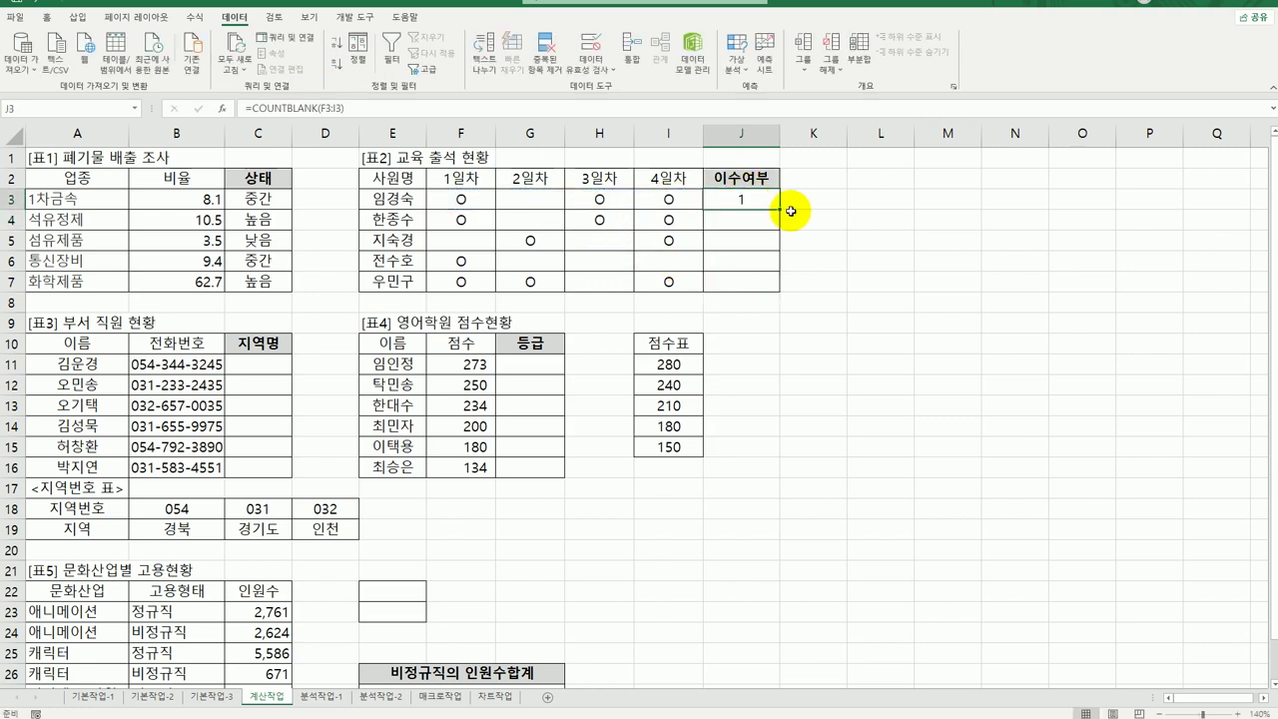
pyautogui.moveTo(780, 208); pyautogui.dragTo(767, 289)
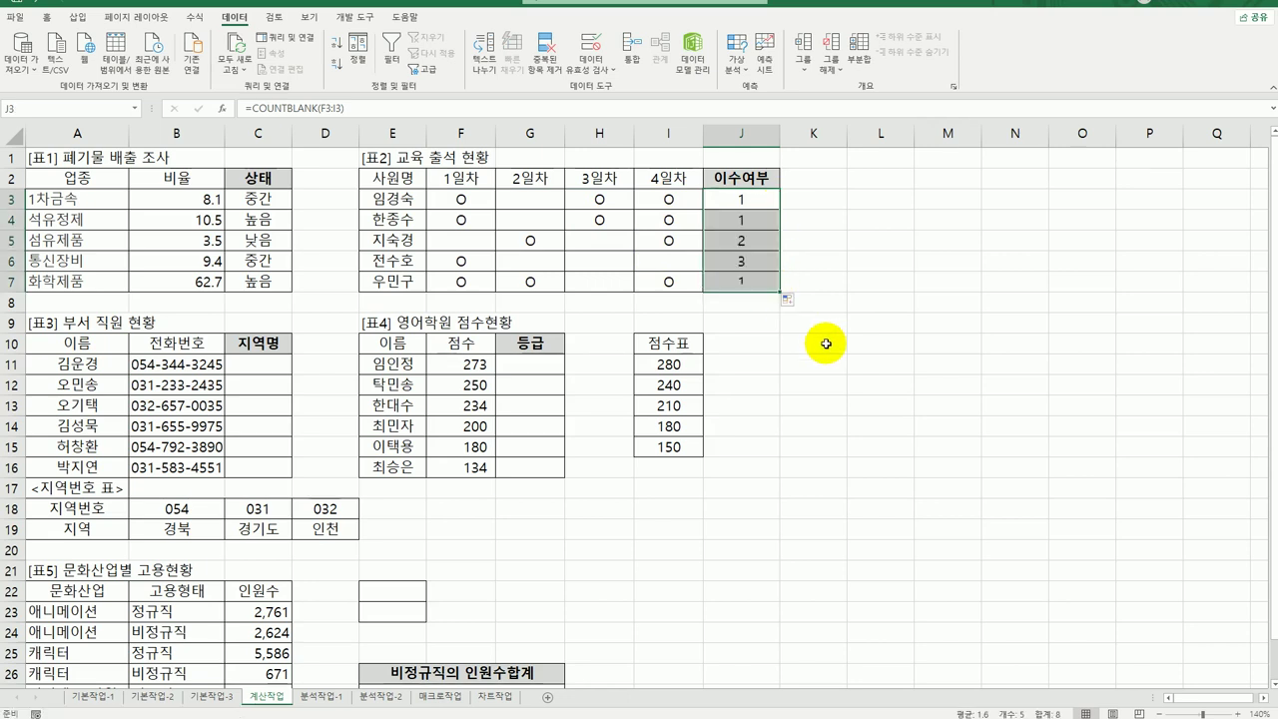
# Step: Check the blank attendance cells in 표2 against the COUNTBLANK results under 이수여부
pyautogui.click(540, 217)
pyautogui.moveTo(495, 247); pyautogui.dragTo(605, 237)
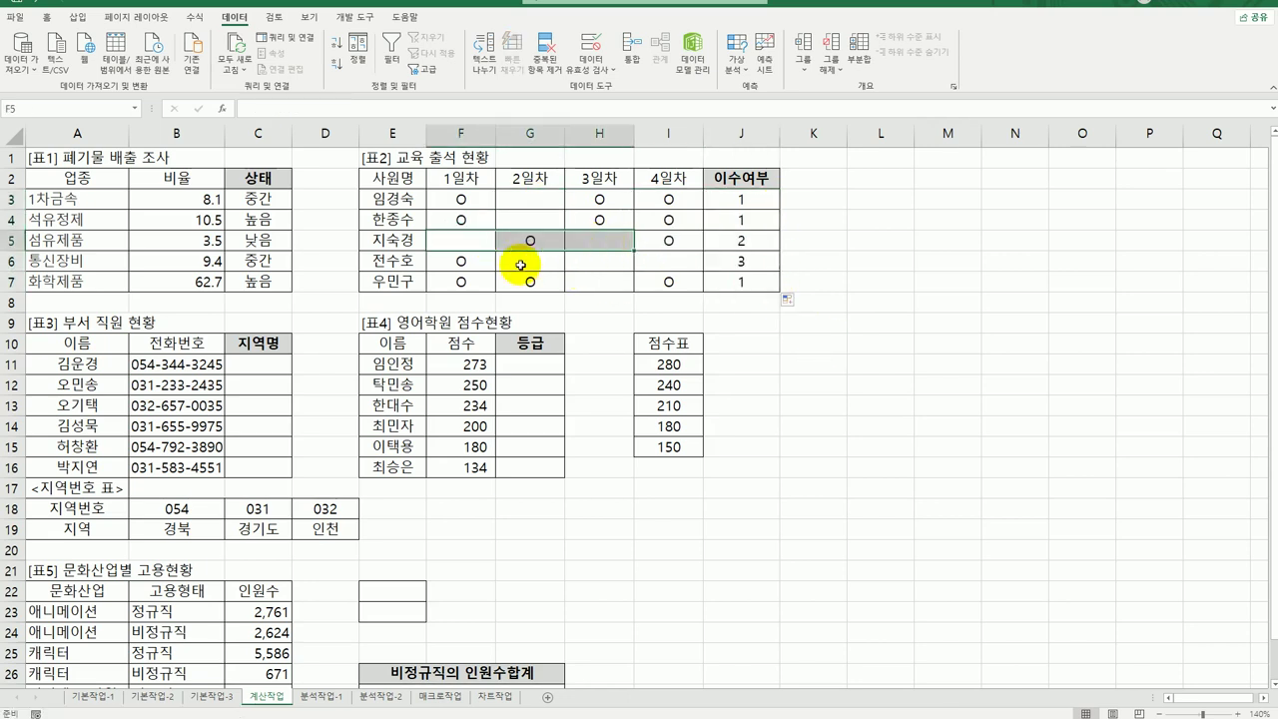
pyautogui.moveTo(539, 261); pyautogui.dragTo(672, 259)
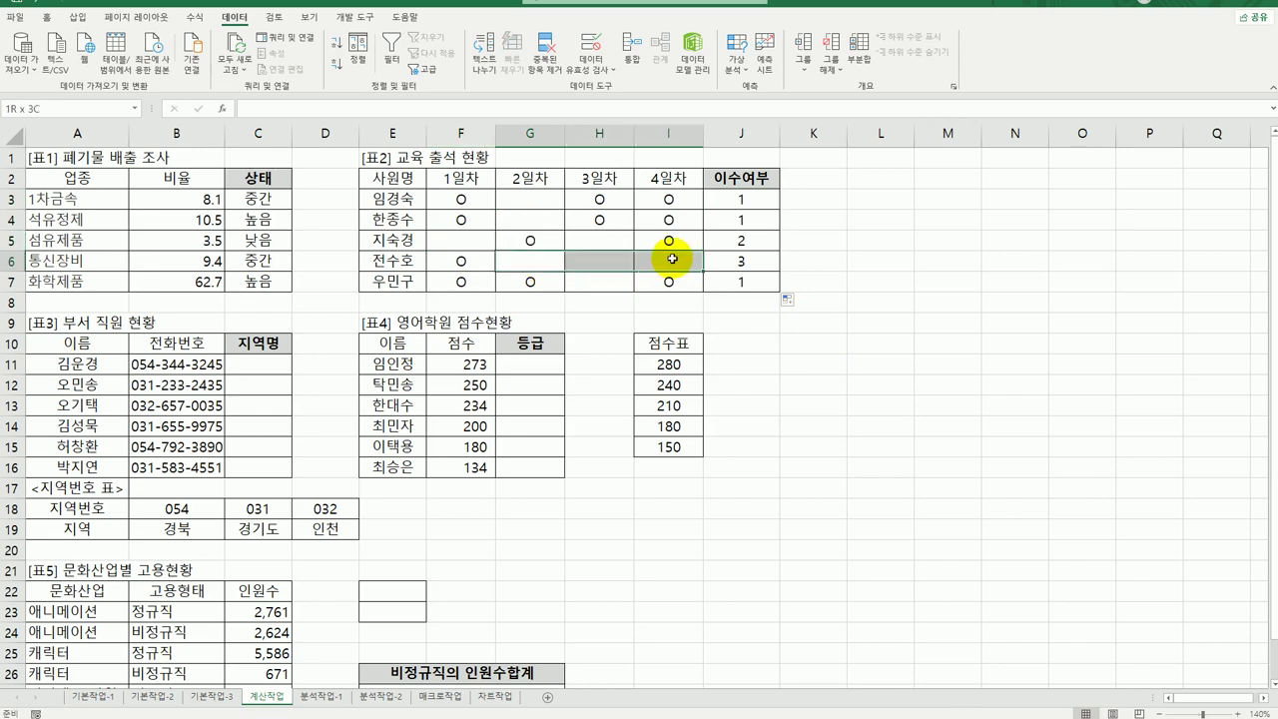
pyautogui.click(746, 198)
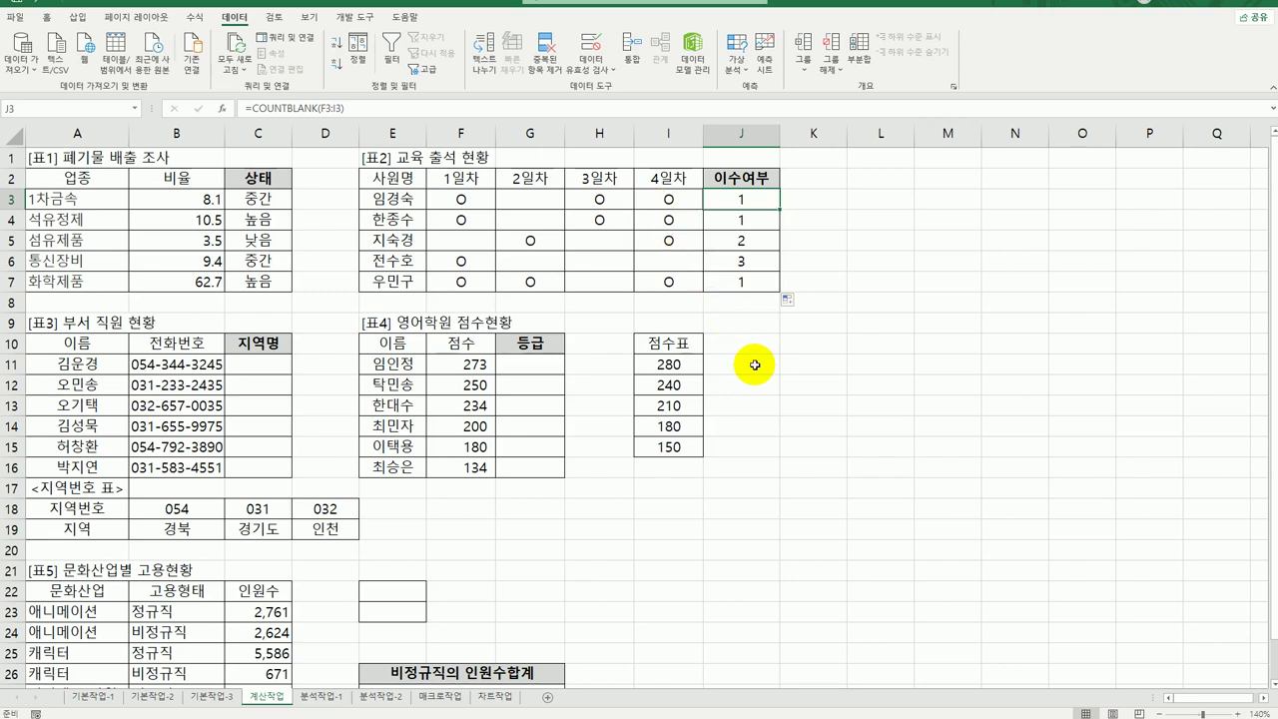
pyautogui.click(540, 198)
pyautogui.click(664, 197)
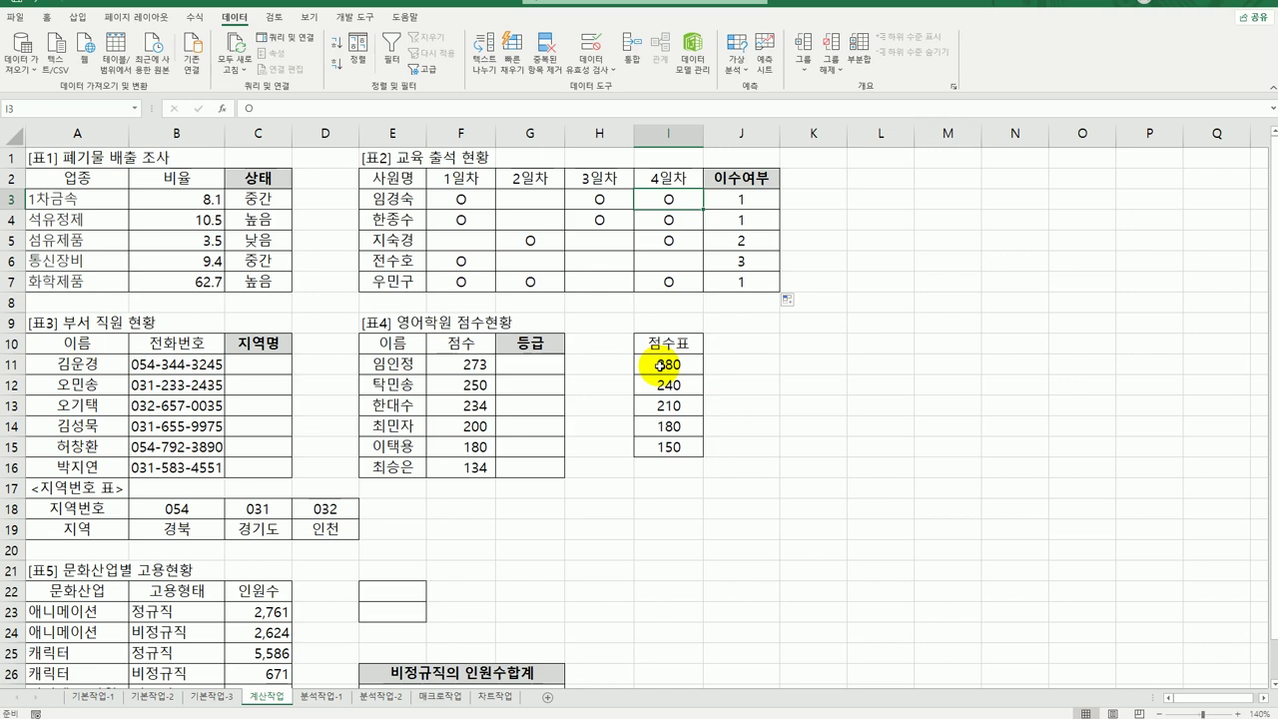
pyautogui.click(743, 201)
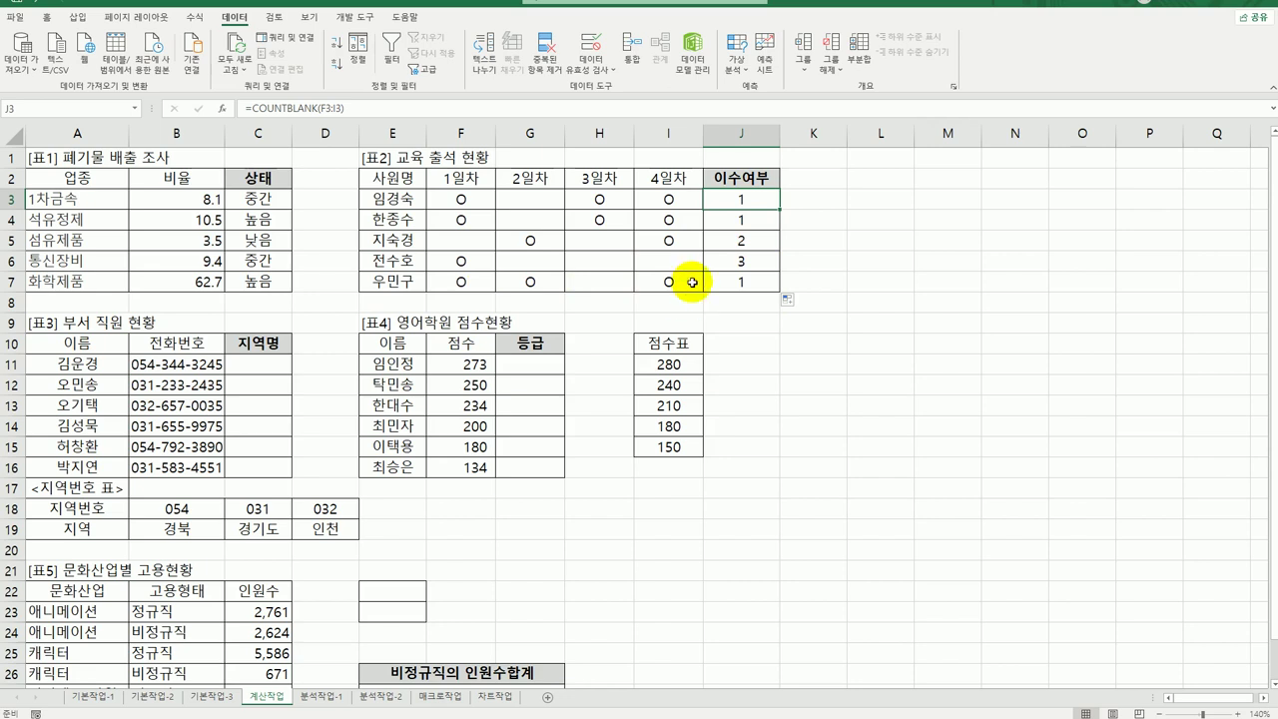
# Step: Wrap the COUNTBLANK formula in J3 in an IF function and open the IF function arguments
pyautogui.doubleClick(746, 202)
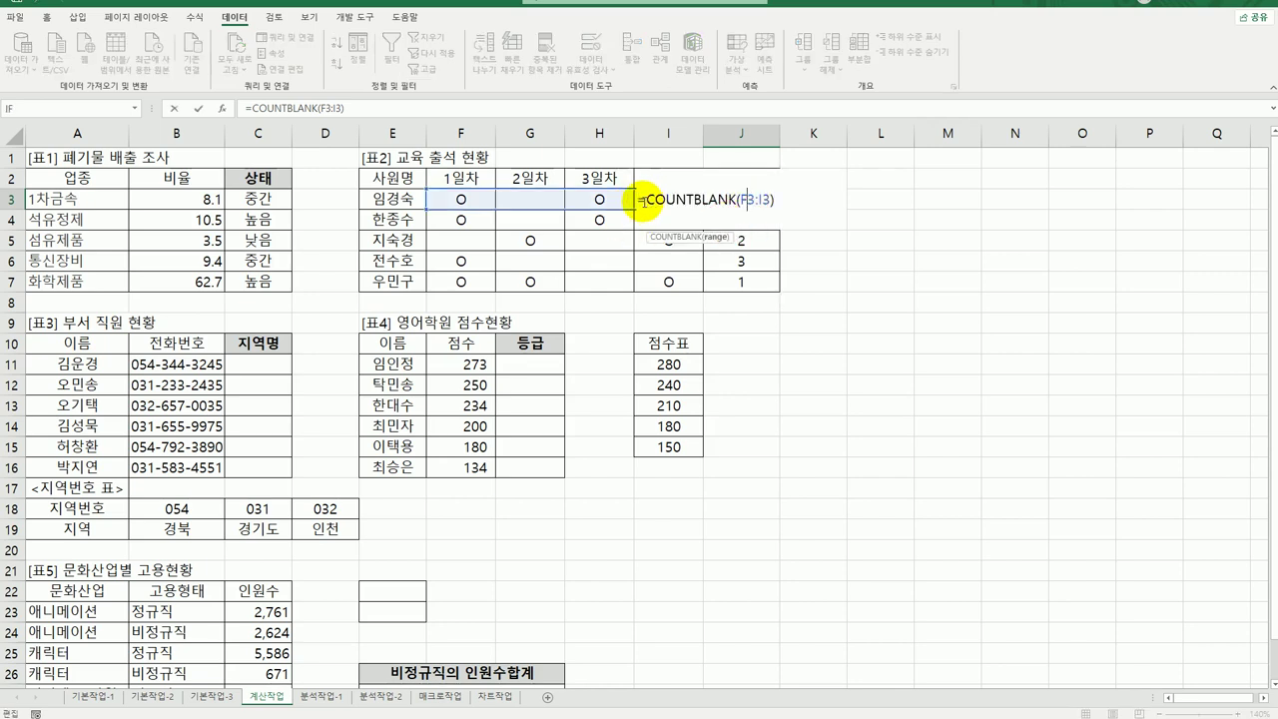
pyautogui.write('if')
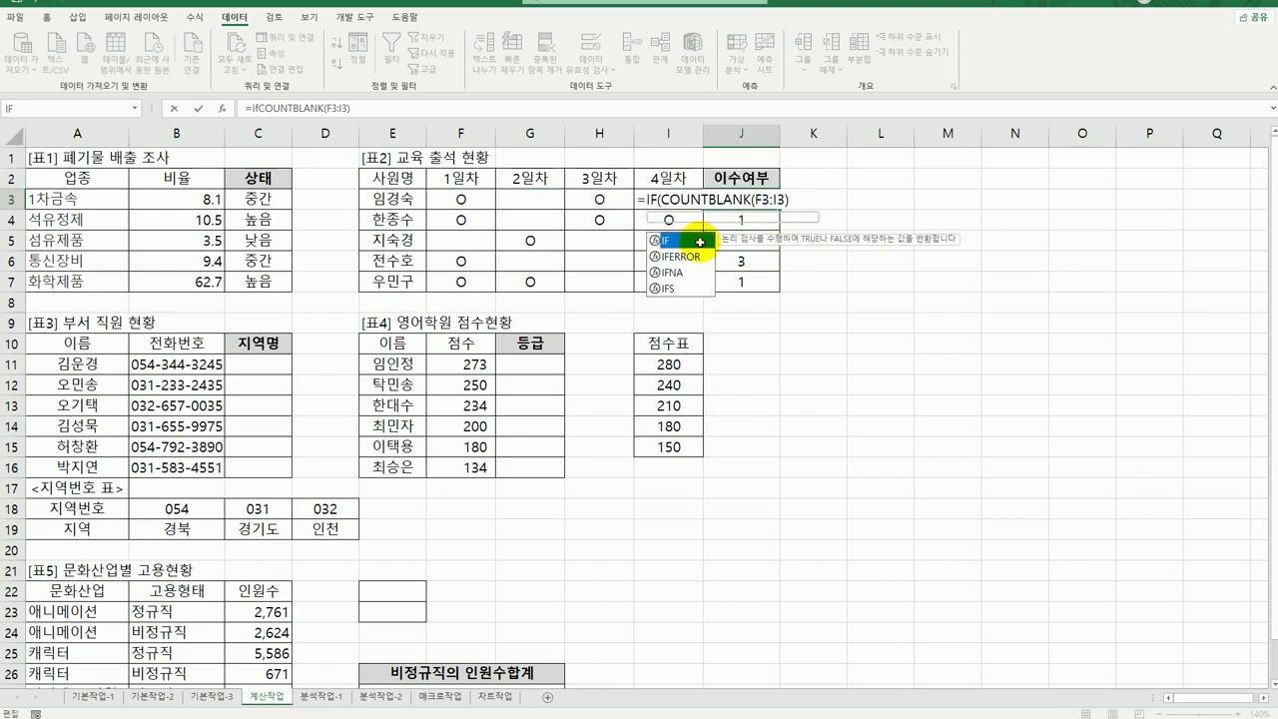
pyautogui.doubleClick(699, 241)
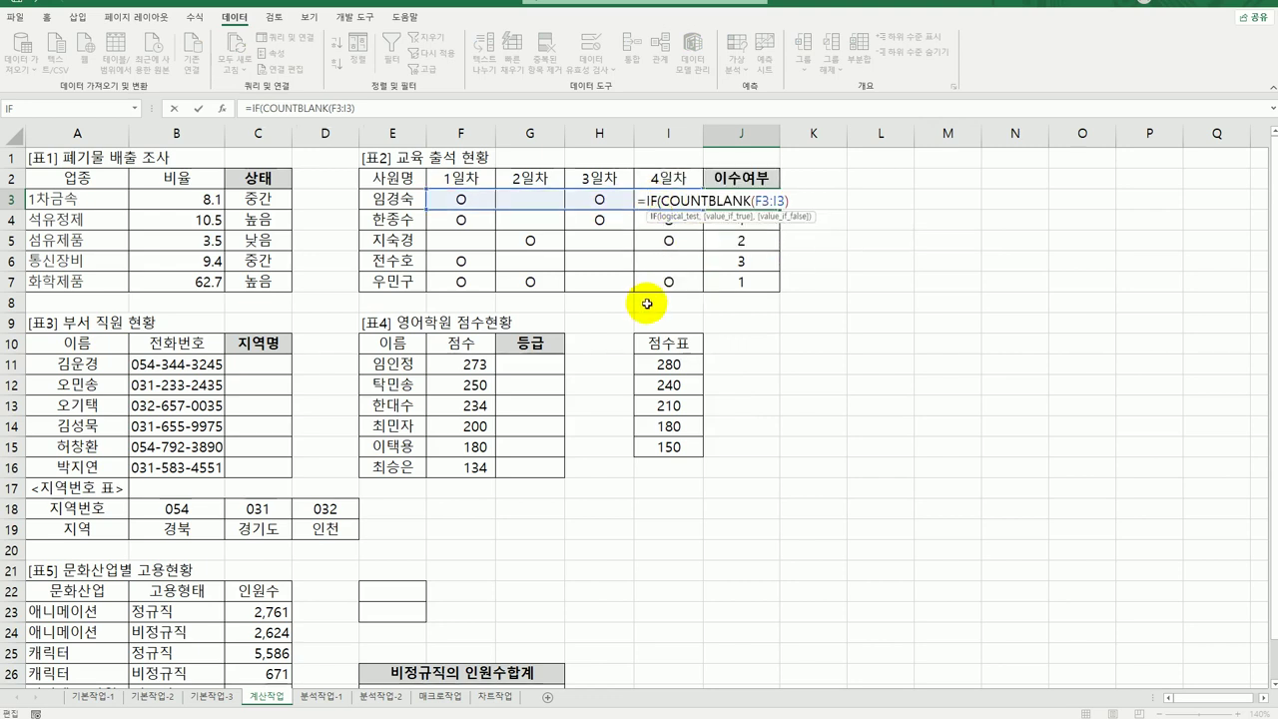
pyautogui.click(222, 114)
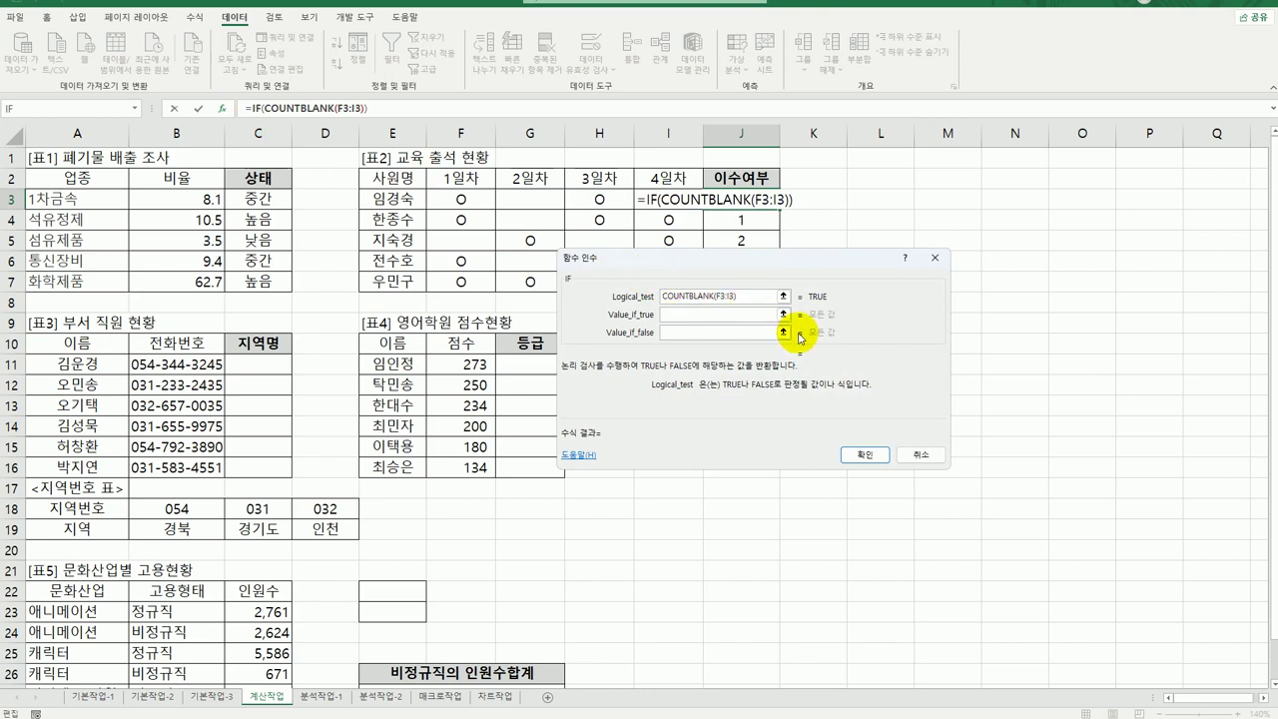
# Step: Complete the IF test with <=1, return "이수" if true and "" if false, and fill the formula down to J7
pyautogui.write('<=1')
pyautogui.press('Tab')
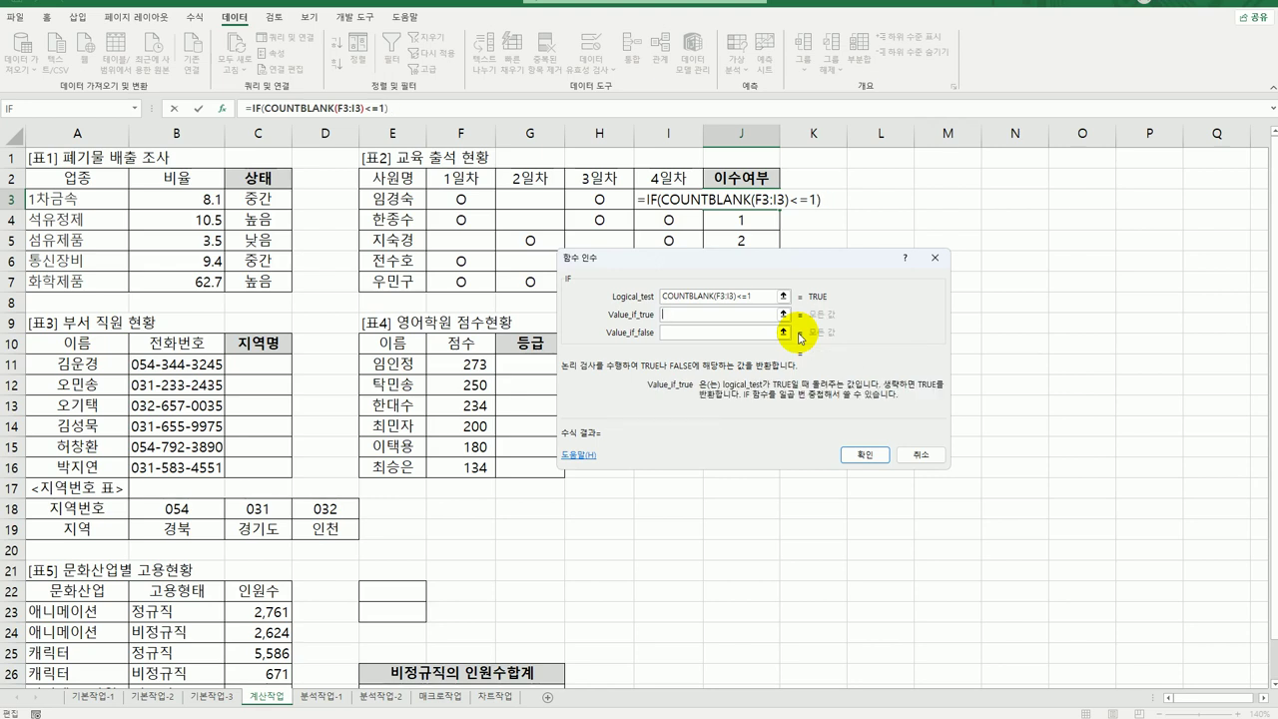
pyautogui.write('이수')
pyautogui.press('Tab')
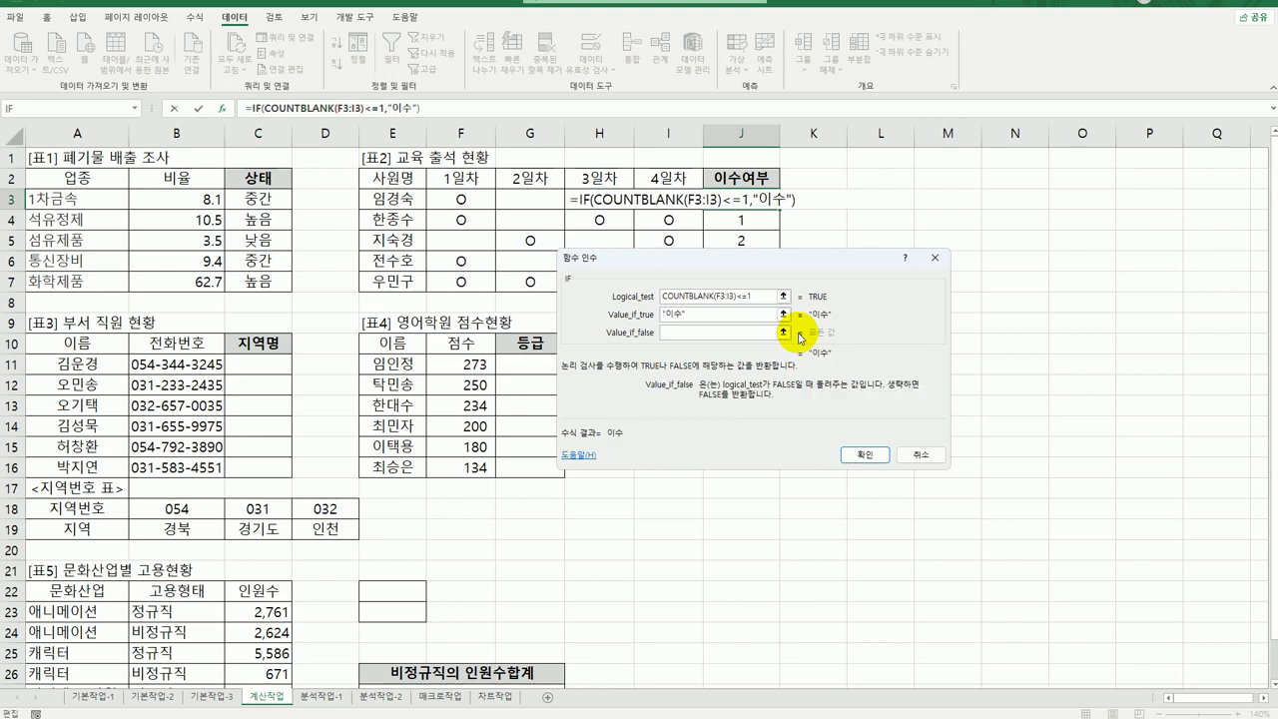
pyautogui.write('""')
pyautogui.click(864, 454)
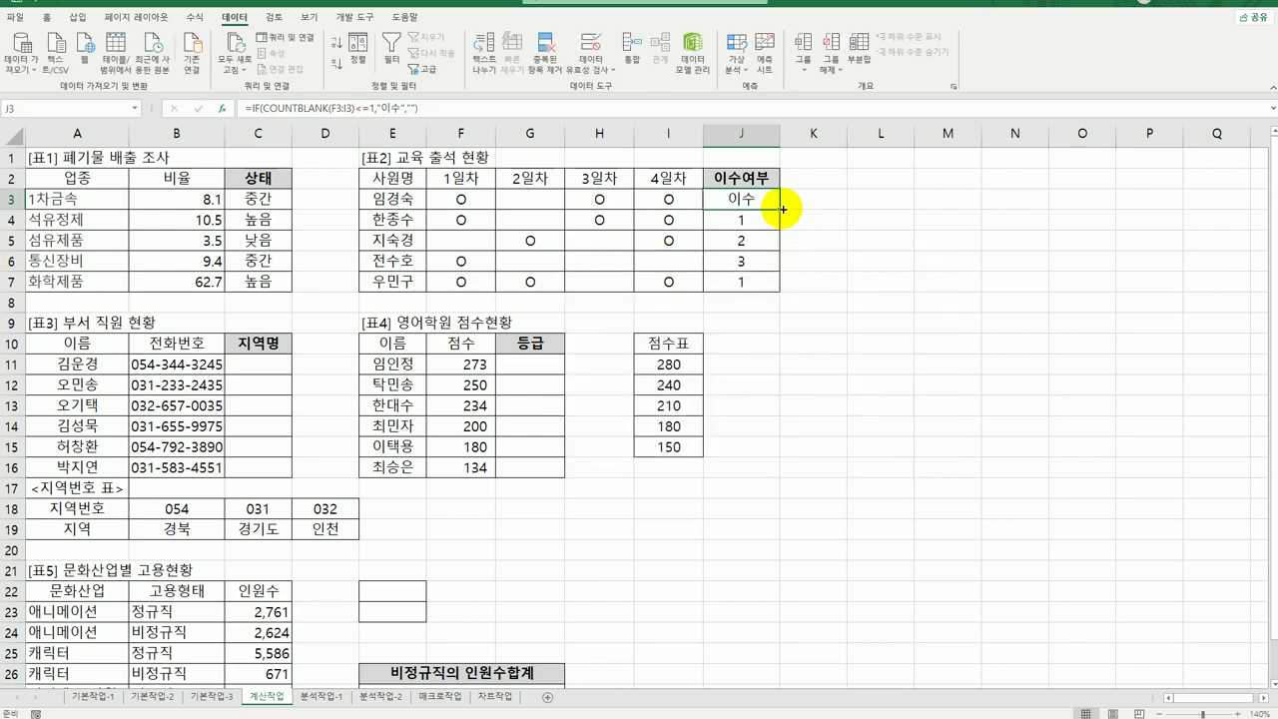
pyautogui.moveTo(783, 209); pyautogui.dragTo(817, 281)
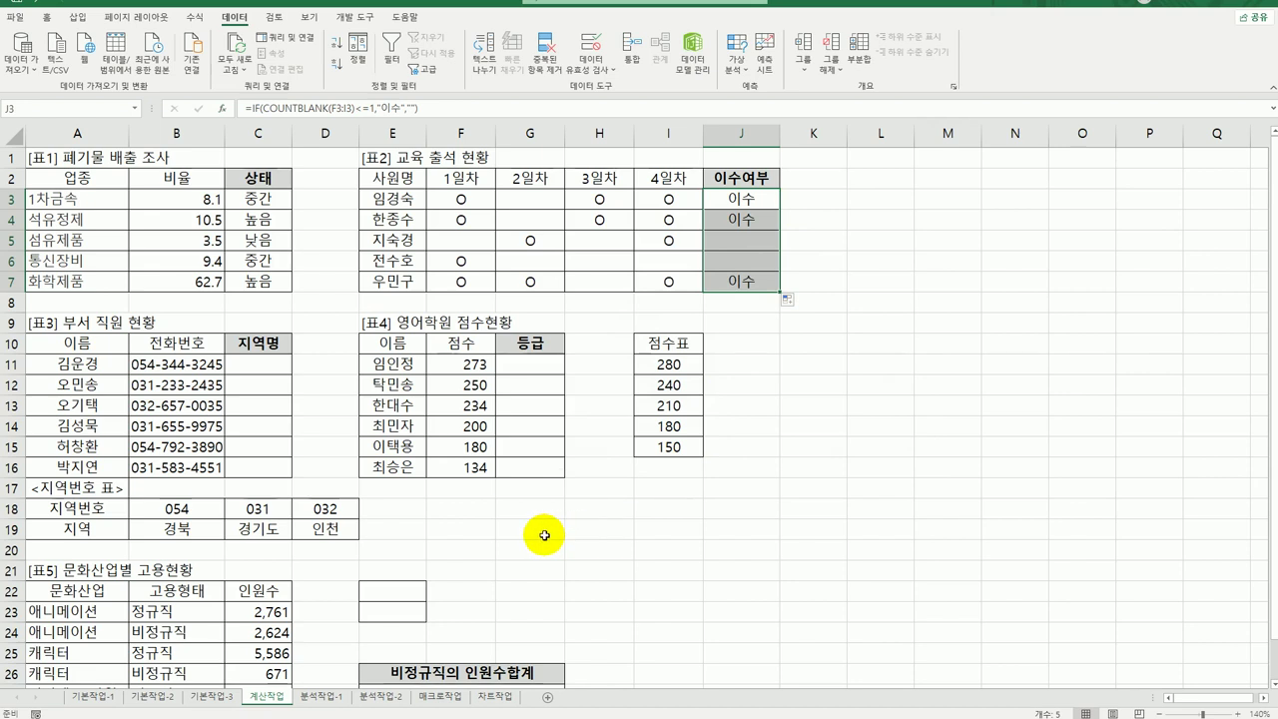
# Step: Start a LEFT formula in C11 under 지역명 in 표3 and open its function arguments
pyautogui.click(266, 372)
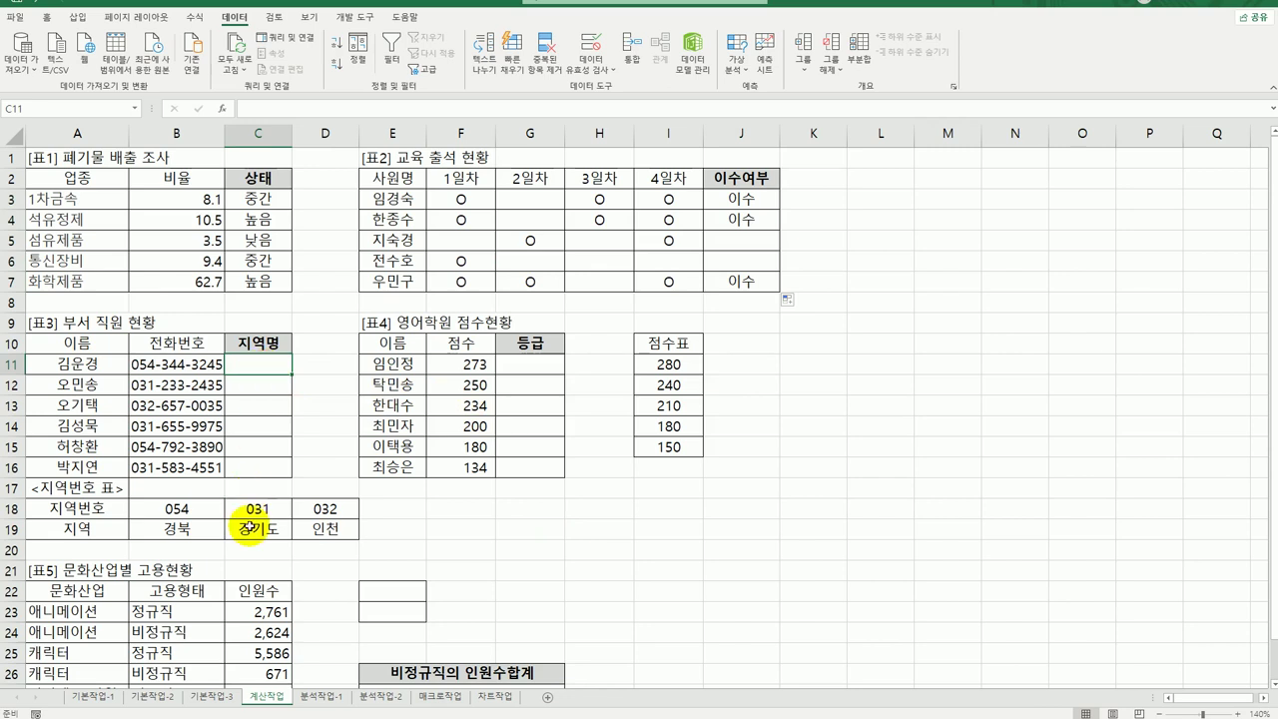
pyautogui.moveTo(160, 364); pyautogui.dragTo(136, 456)
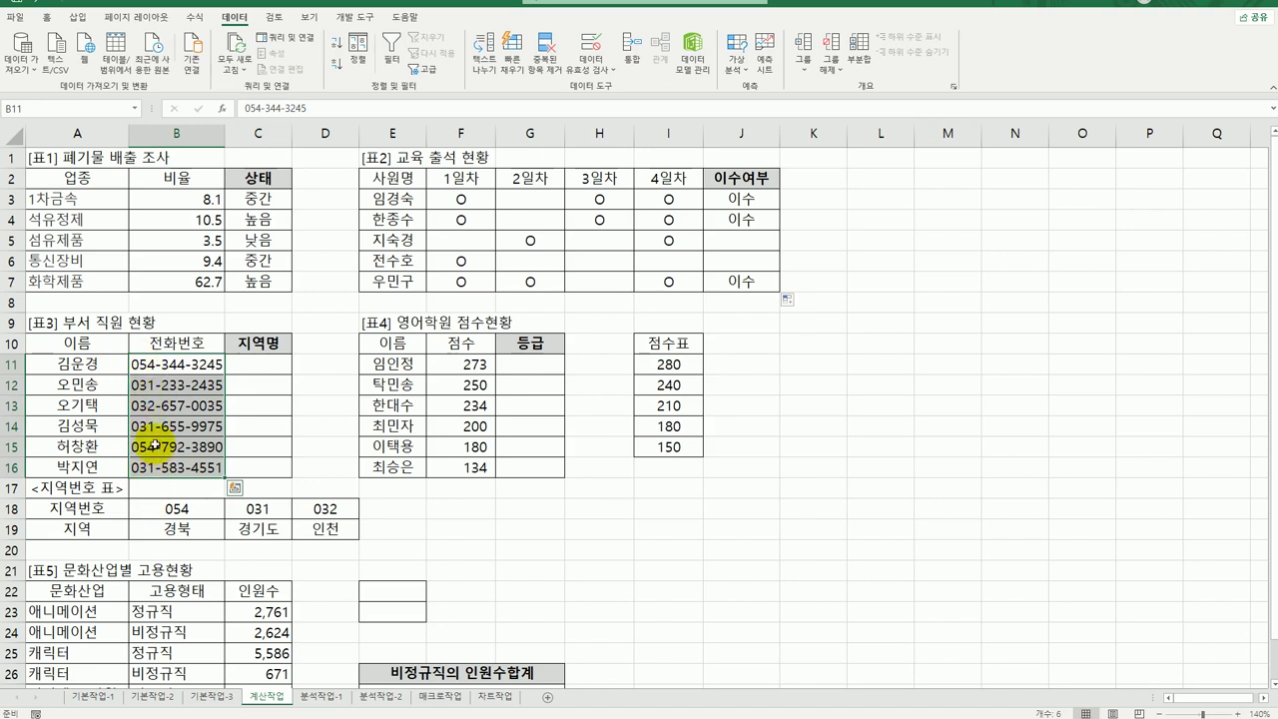
pyautogui.moveTo(176, 508); pyautogui.dragTo(315, 530)
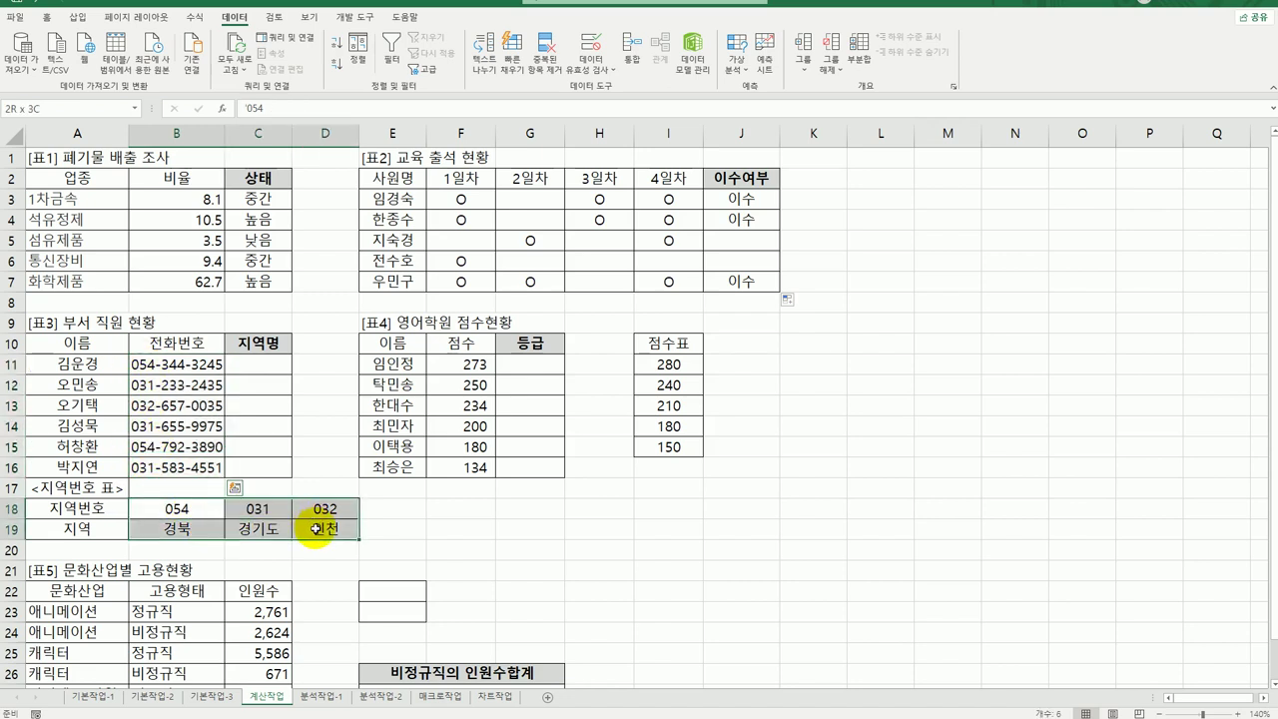
pyautogui.moveTo(176, 508); pyautogui.dragTo(319, 512)
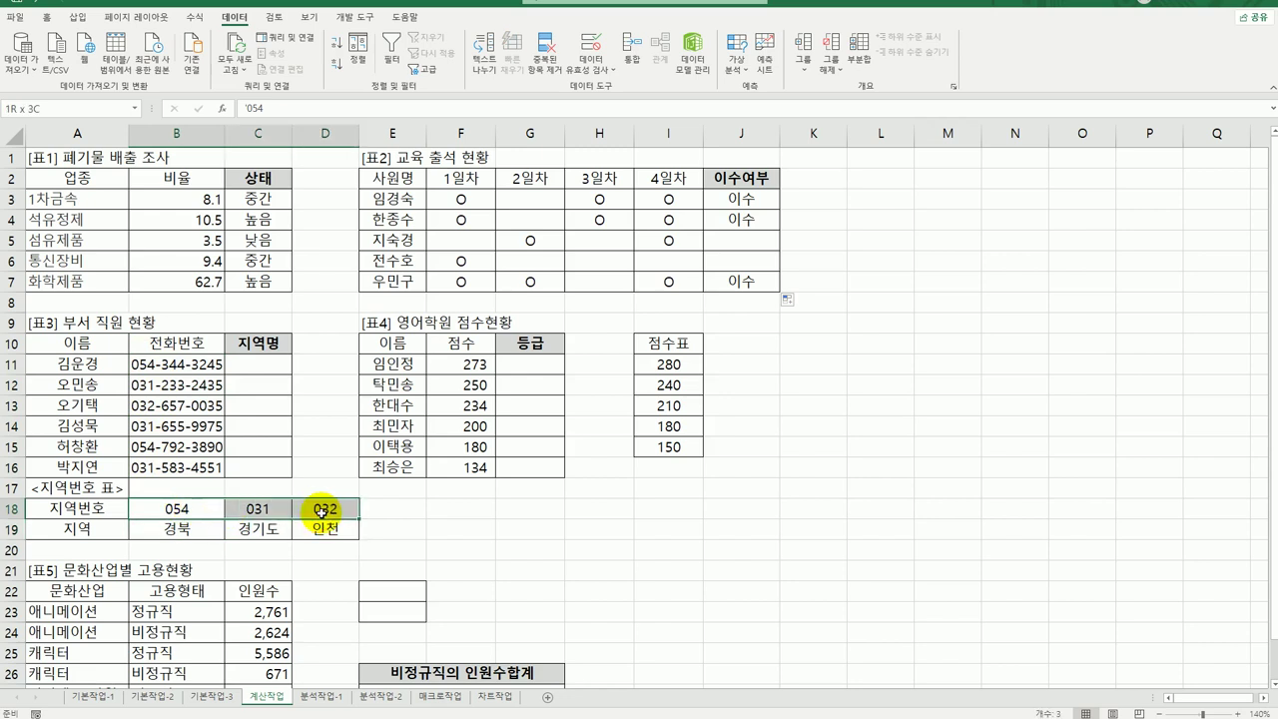
pyautogui.moveTo(176, 529); pyautogui.dragTo(326, 536)
pyautogui.click(262, 363)
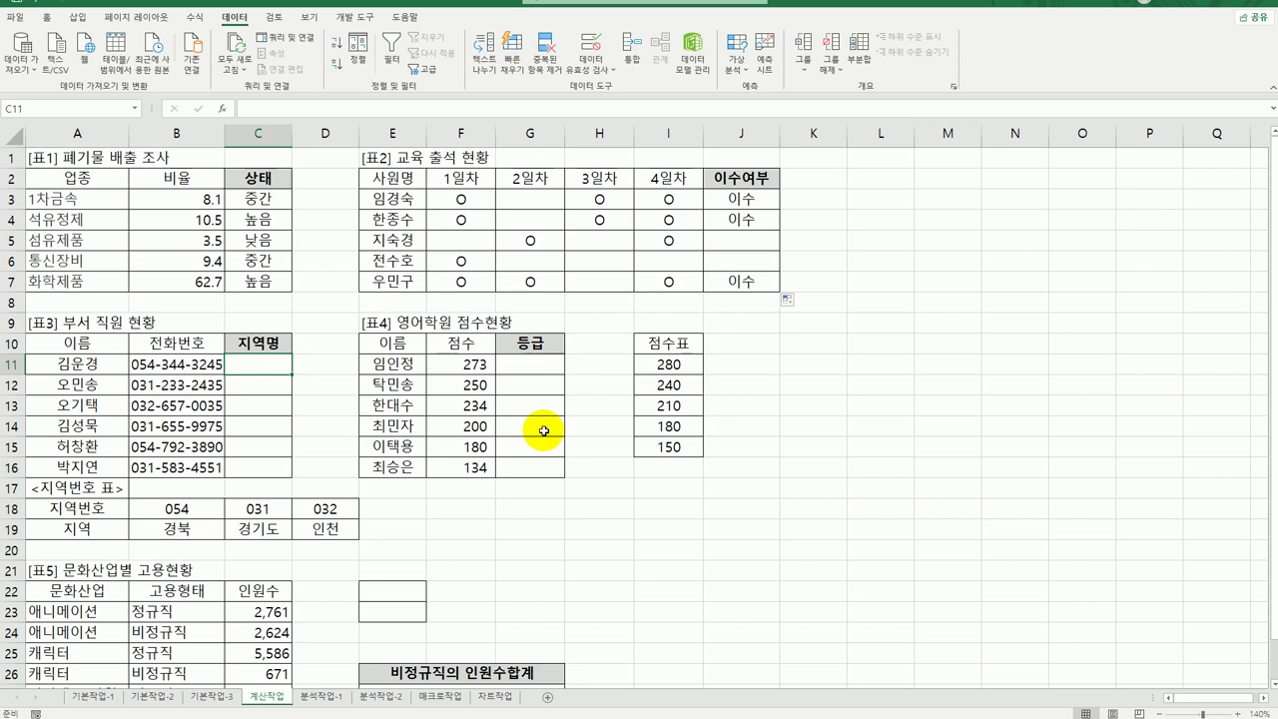
pyautogui.write('=')
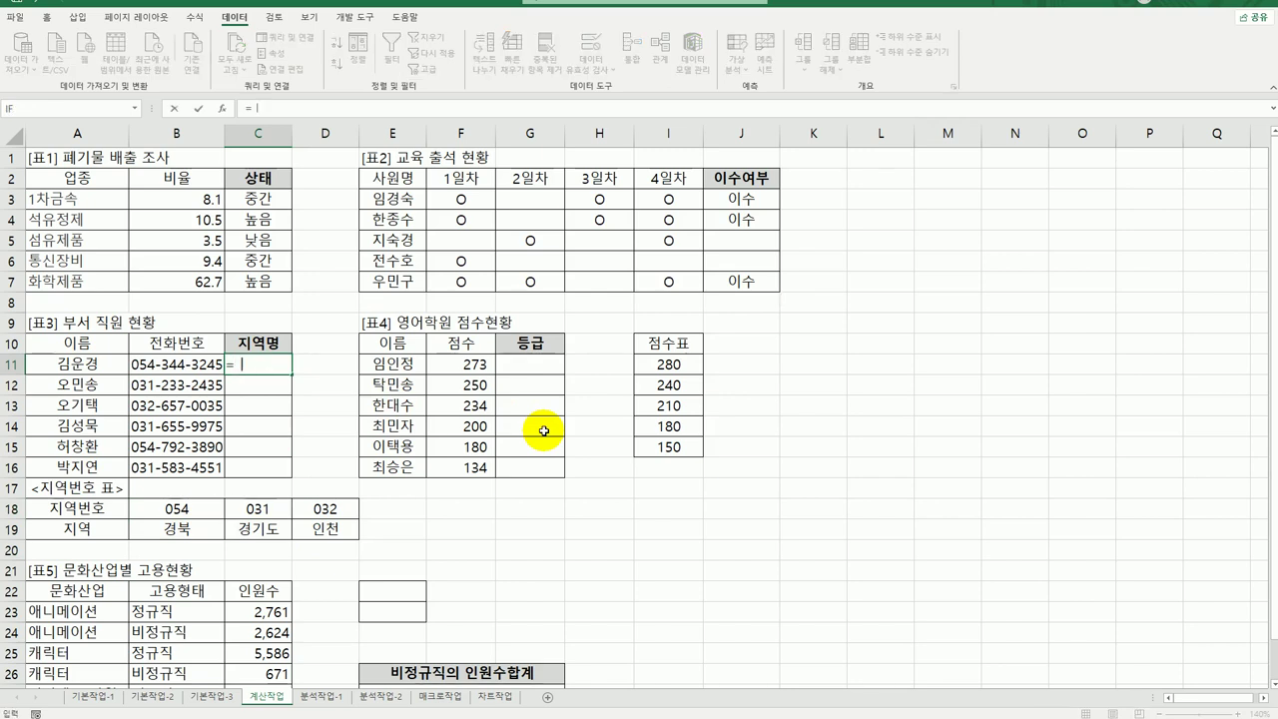
pyautogui.write('le')
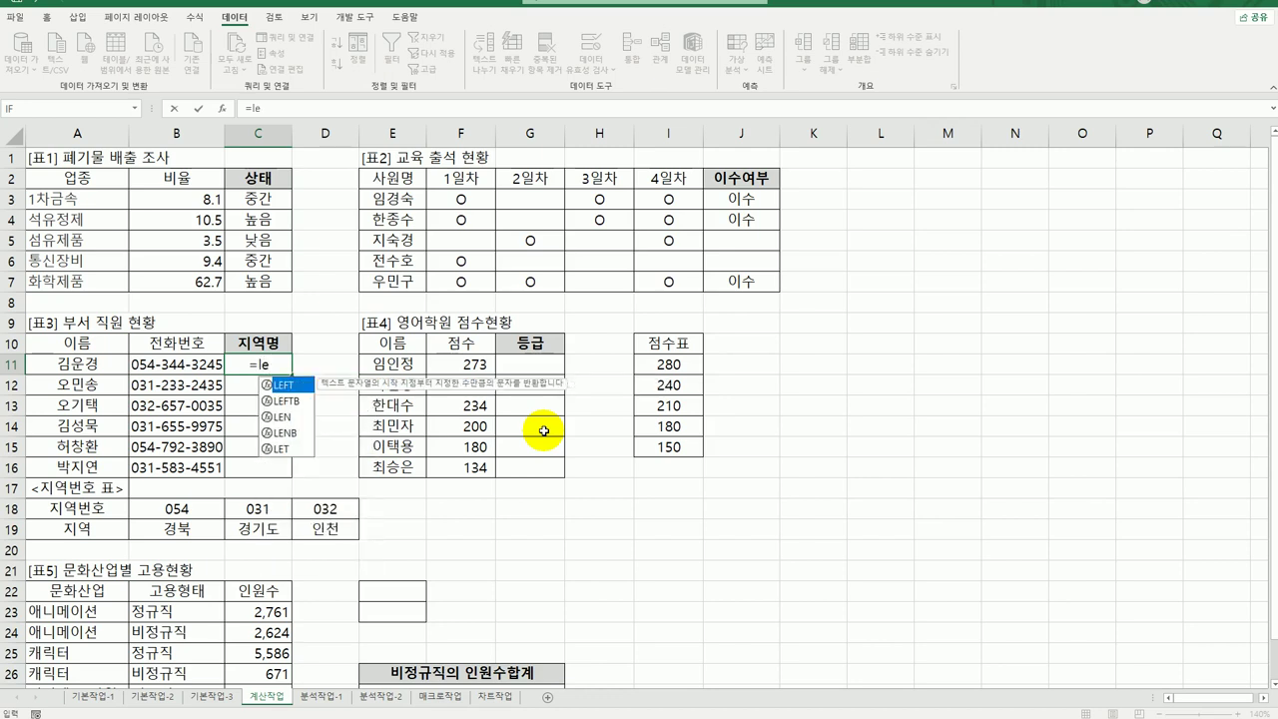
pyautogui.doubleClick(285, 387)
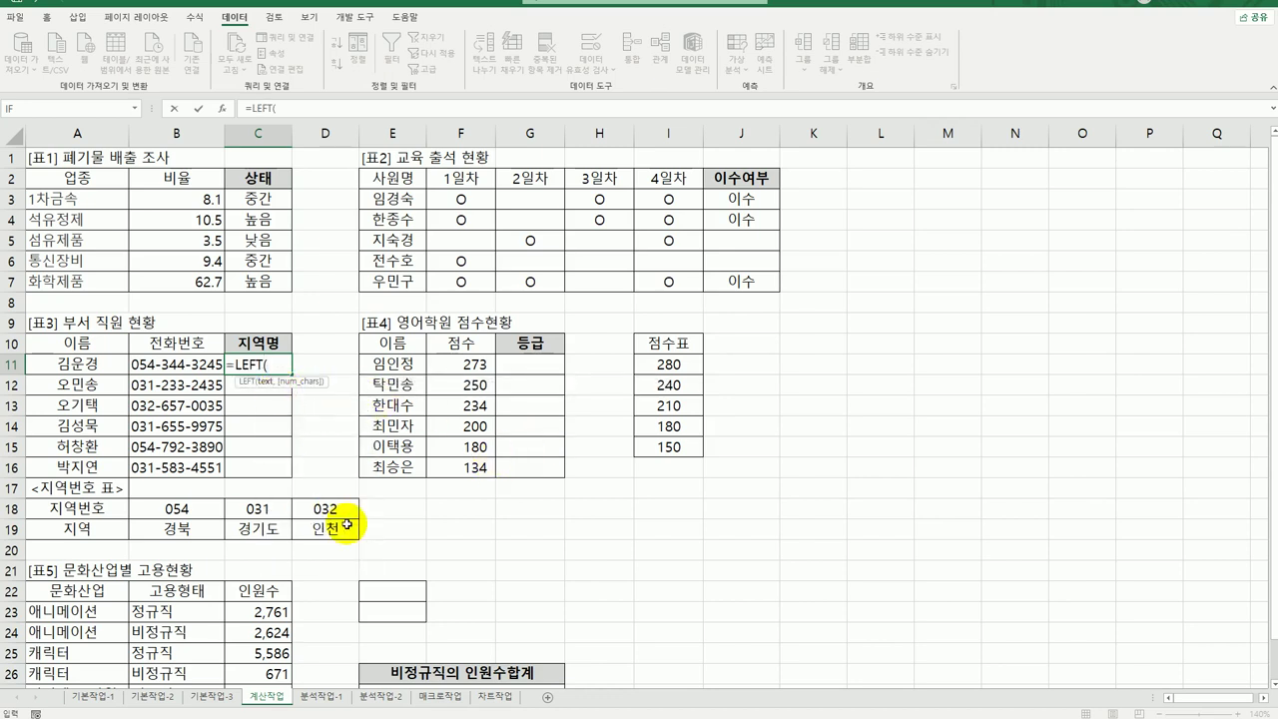
pyautogui.click(222, 108)
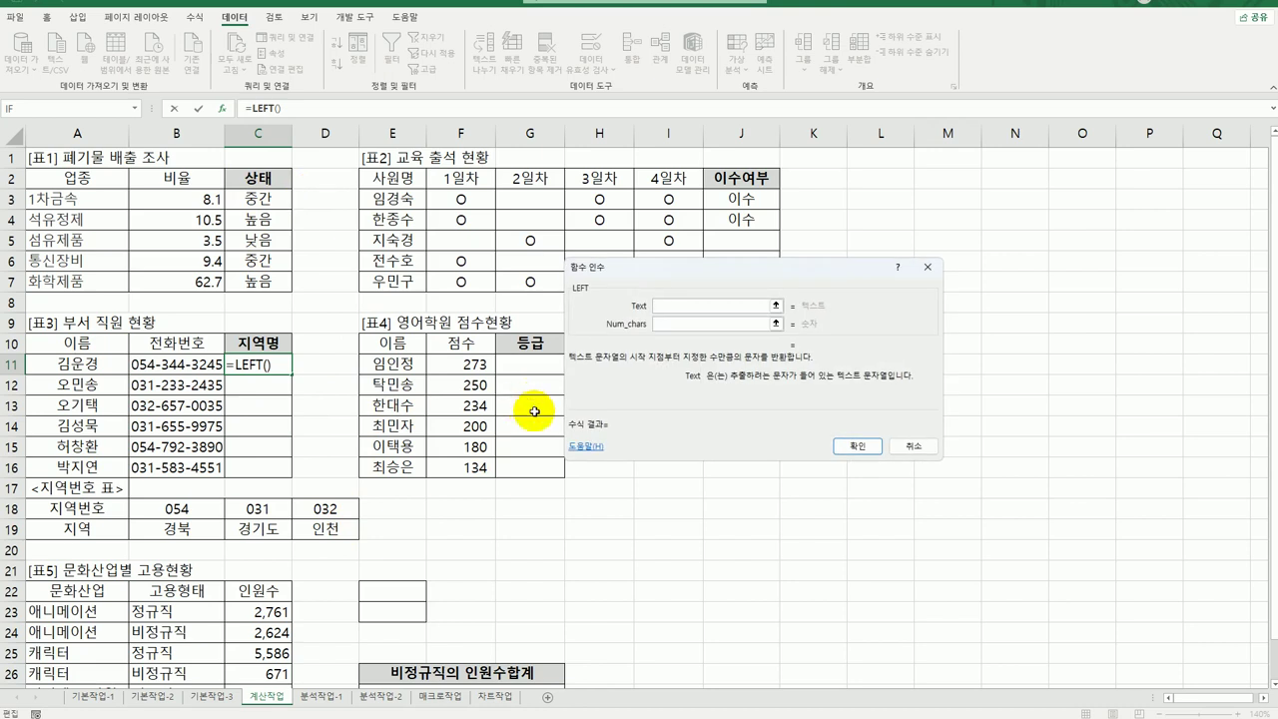
# Step: Complete the LEFT function with text B11 and 3 characters, and fill the formula down to C16
pyautogui.click(188, 364)
pyautogui.click(675, 330)
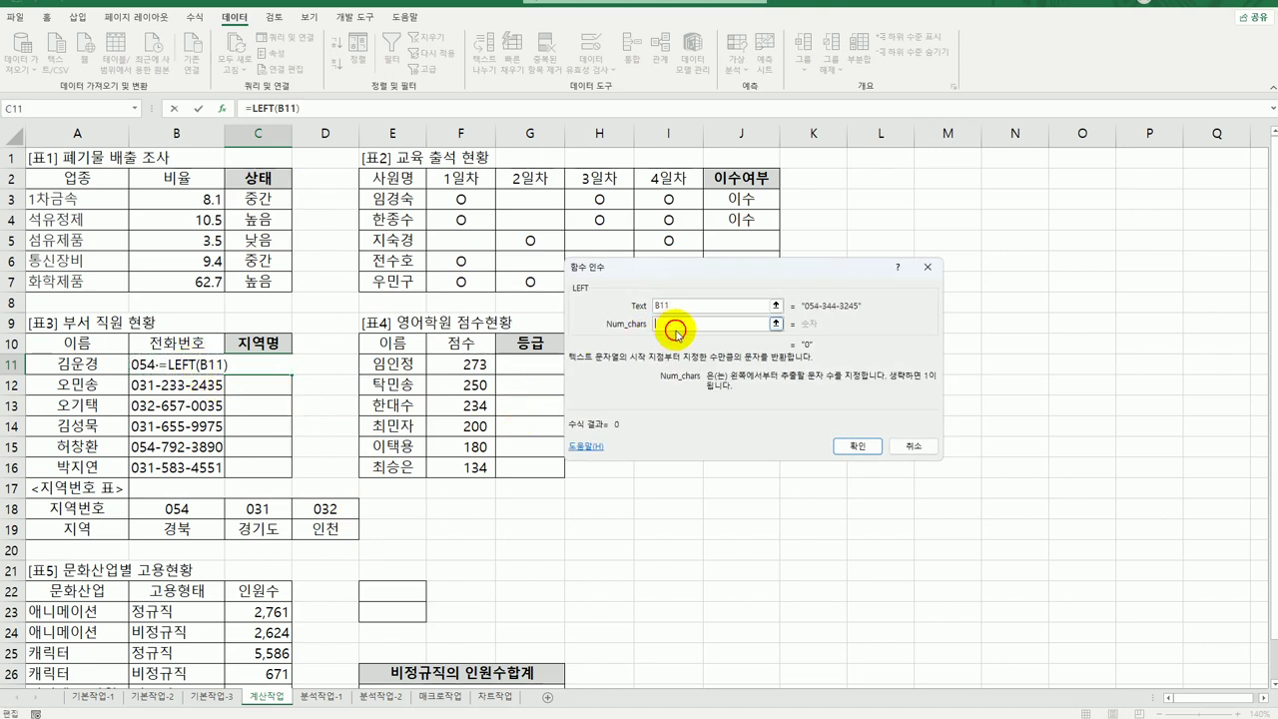
pyautogui.write('3')
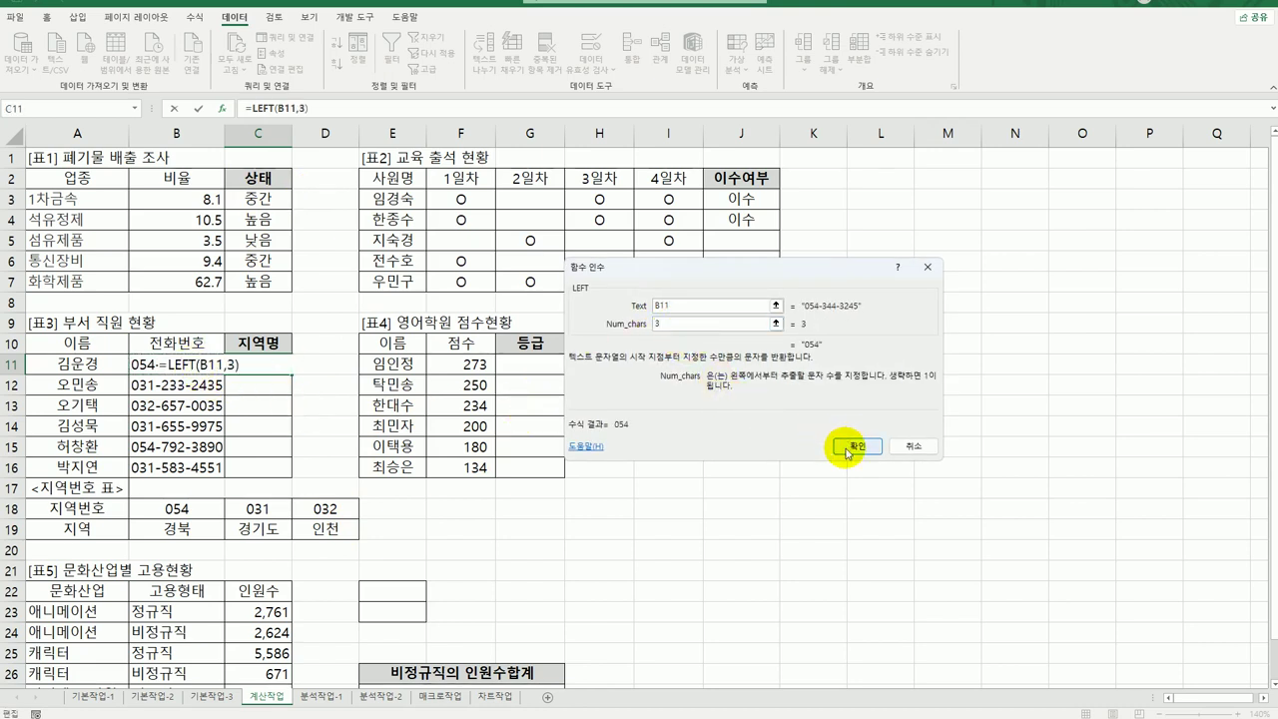
pyautogui.click(846, 448)
pyautogui.moveTo(291, 375); pyautogui.dragTo(290, 477)
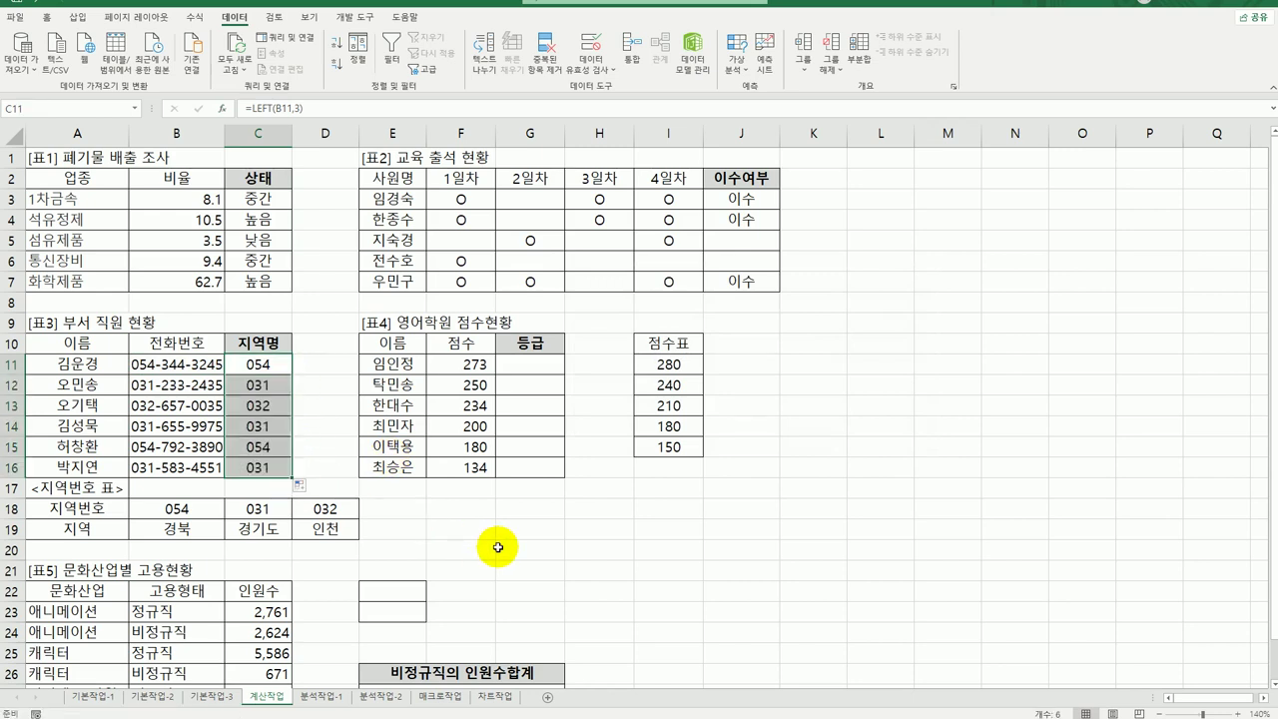
# Step: Wrap the LEFT formula in C11 in an HLOOKUP function and open the HLOOKUP function arguments
pyautogui.click(264, 367)
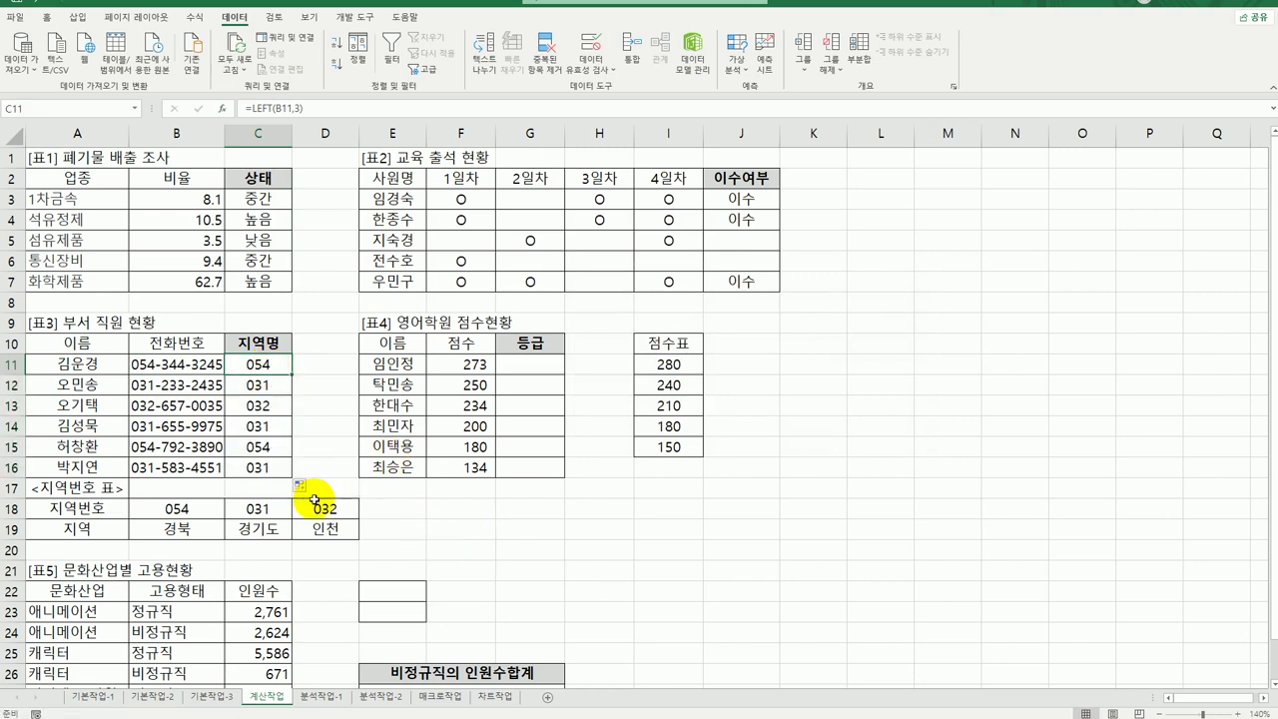
pyautogui.moveTo(176, 512); pyautogui.dragTo(326, 531)
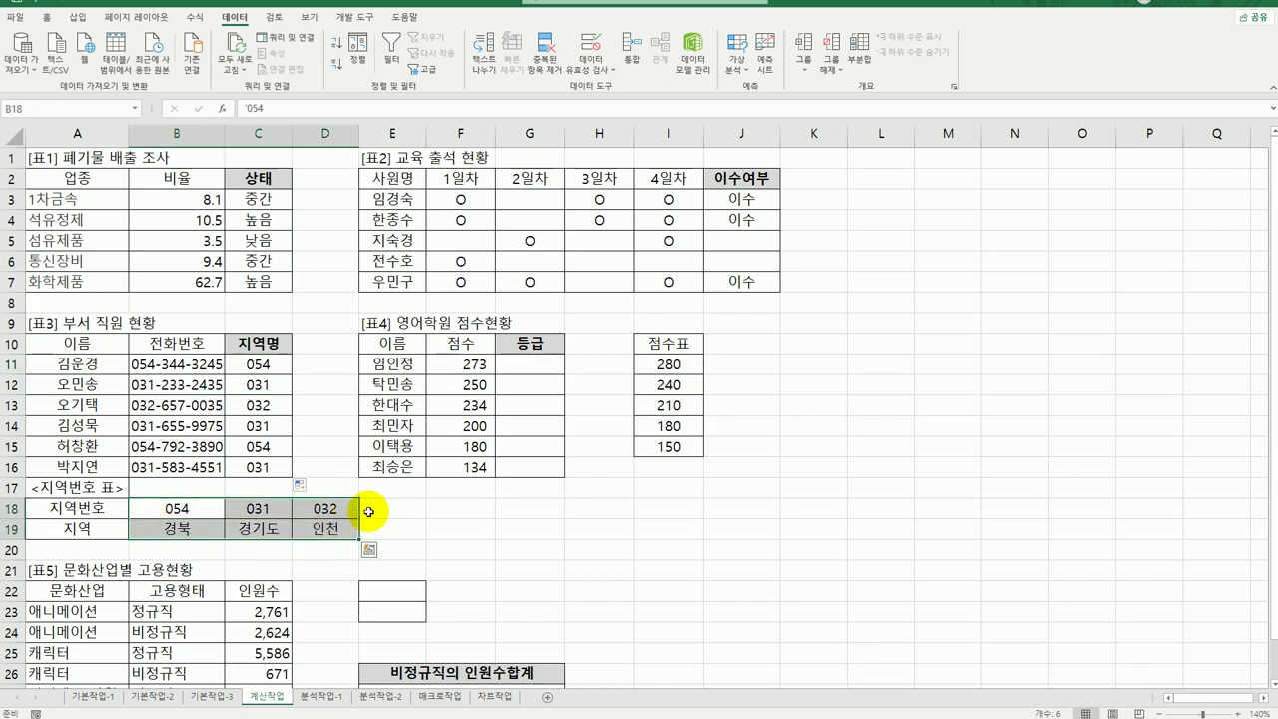
pyautogui.click(281, 365)
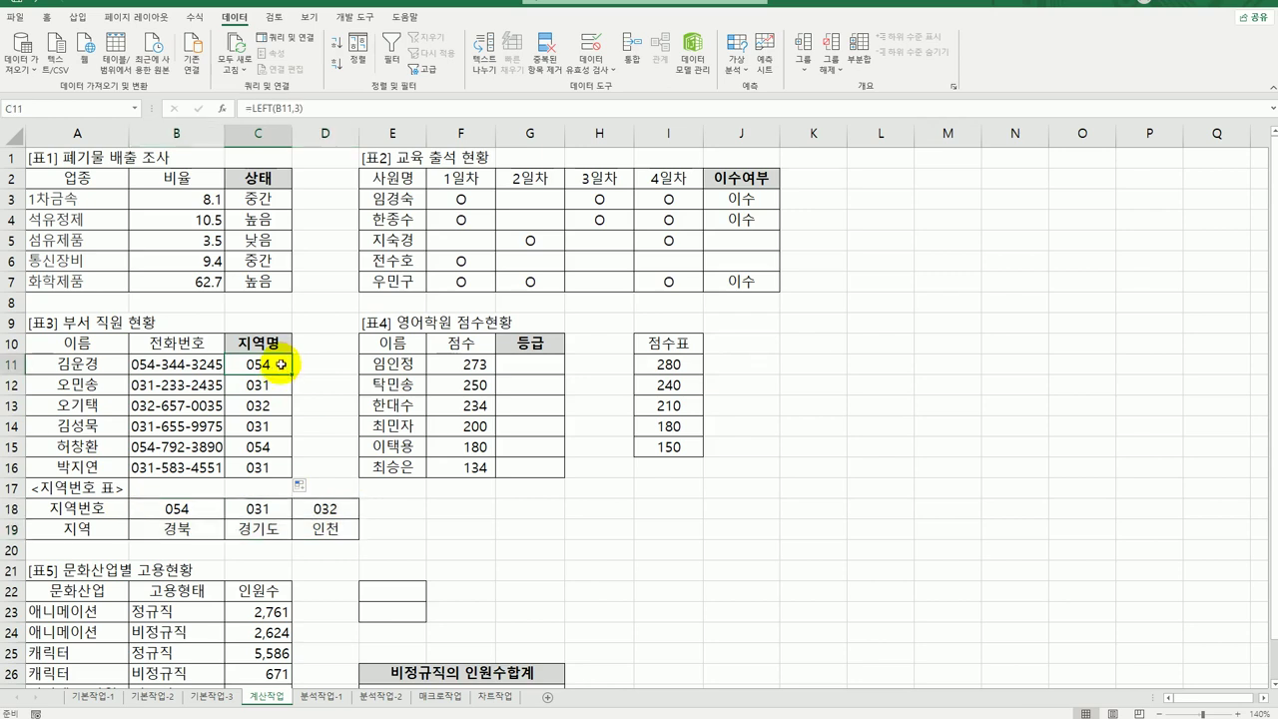
pyautogui.doubleClick(267, 365)
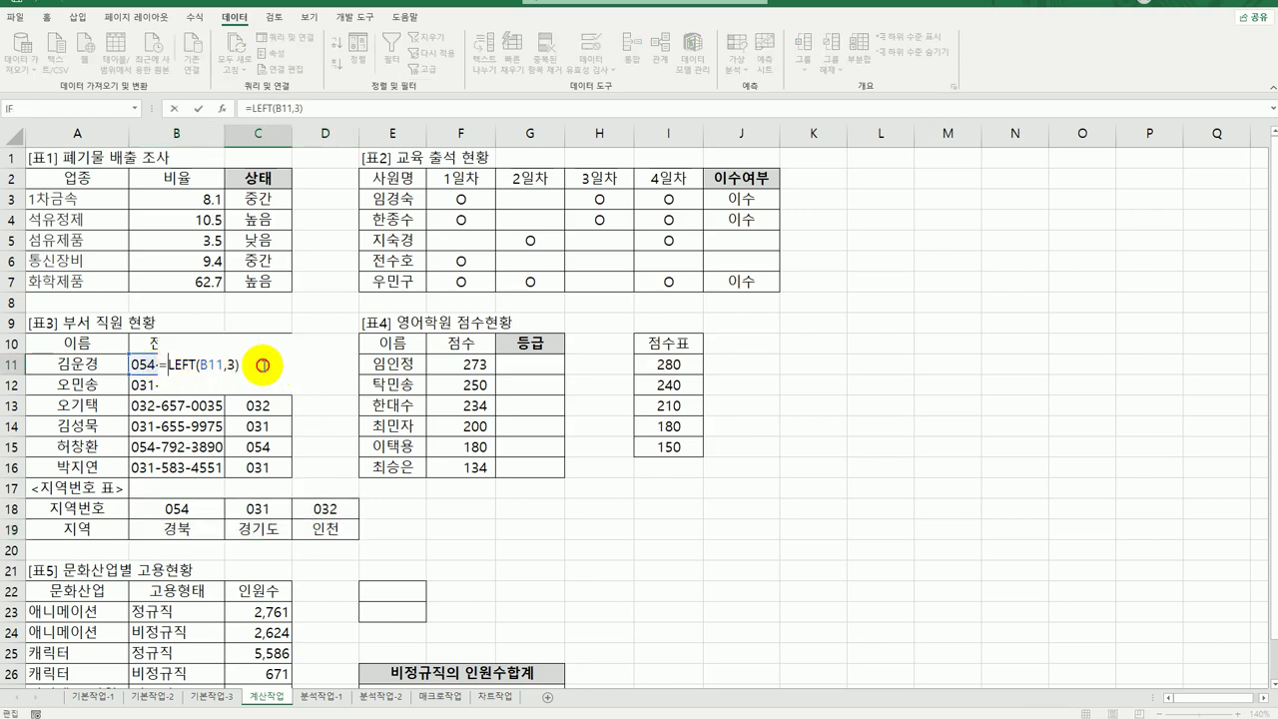
pyautogui.write('hl')
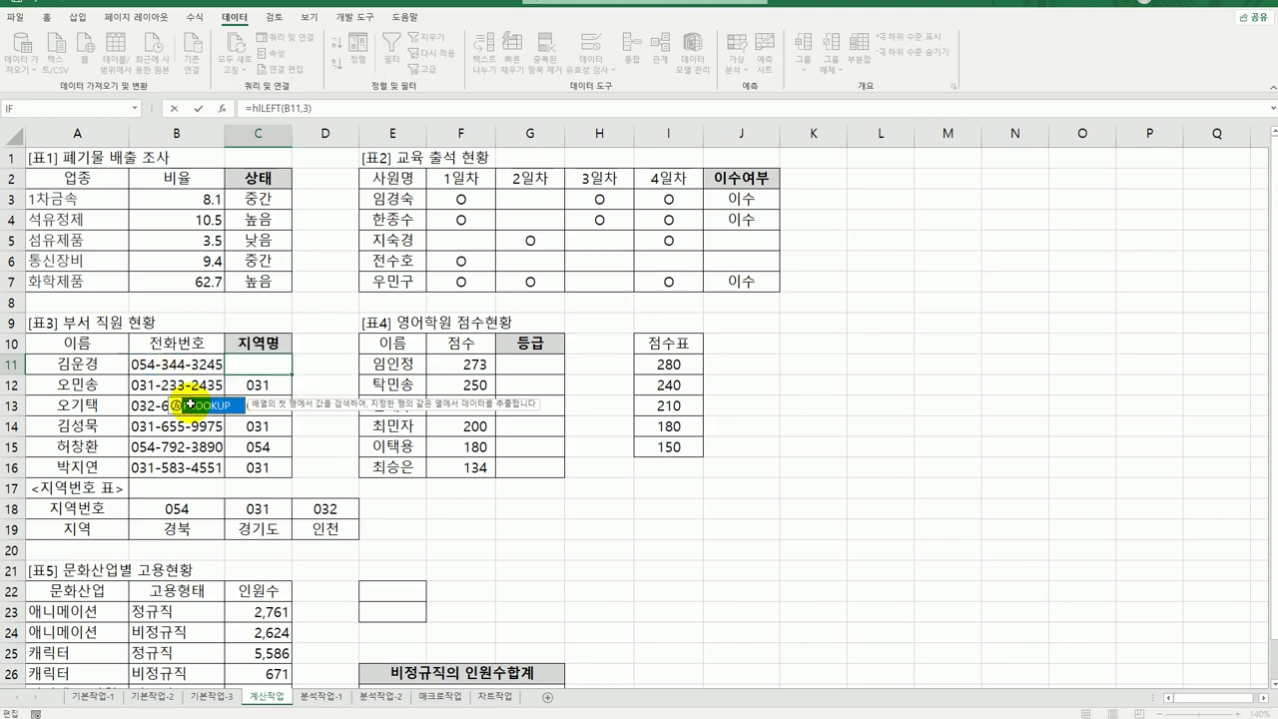
pyautogui.doubleClick(200, 405)
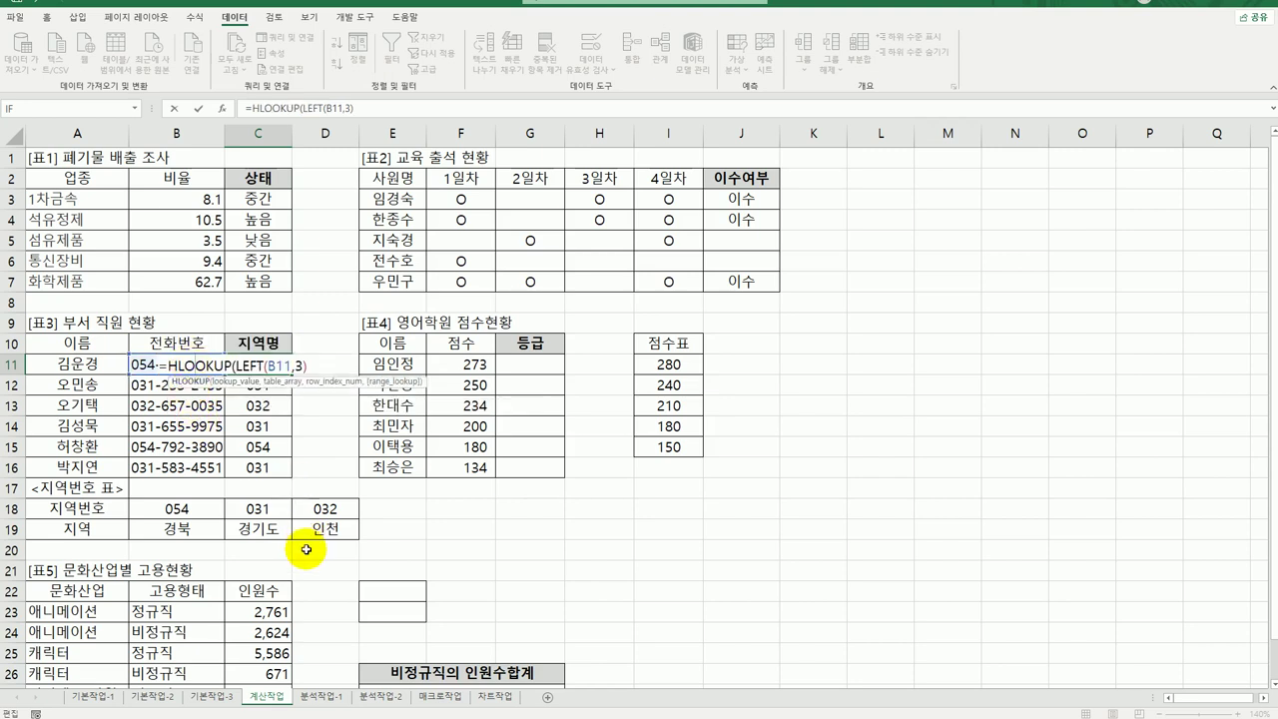
pyautogui.click(221, 108)
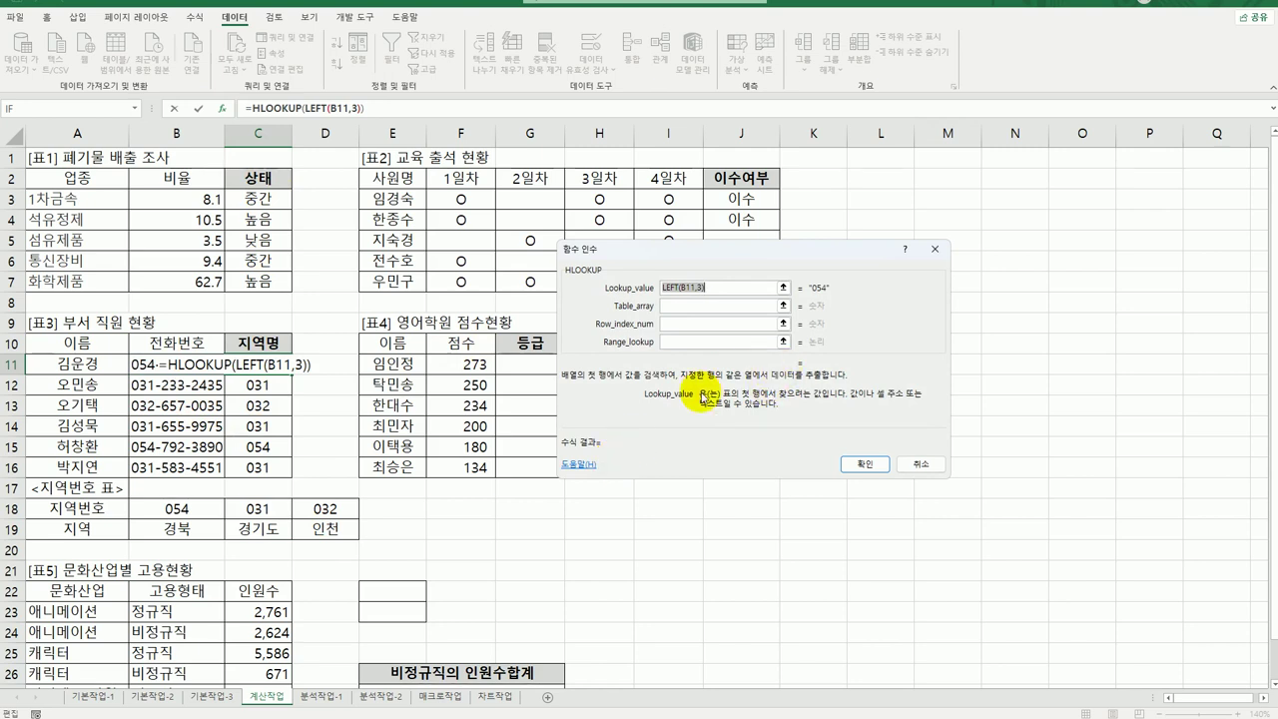
# Step: Complete HLOOKUP with table array $B$18:$D$19, row index 2 and range lookup 0, and fill the formula down to C16
pyautogui.click(684, 304)
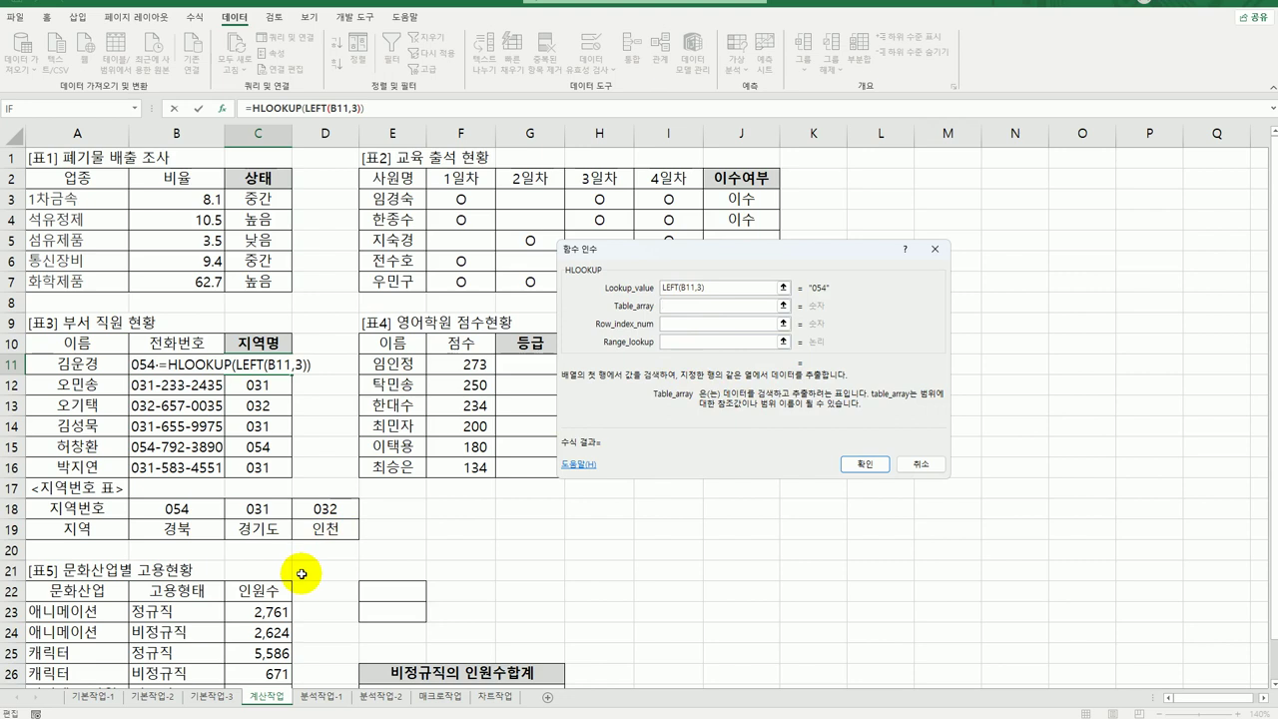
pyautogui.moveTo(176, 509); pyautogui.dragTo(319, 532)
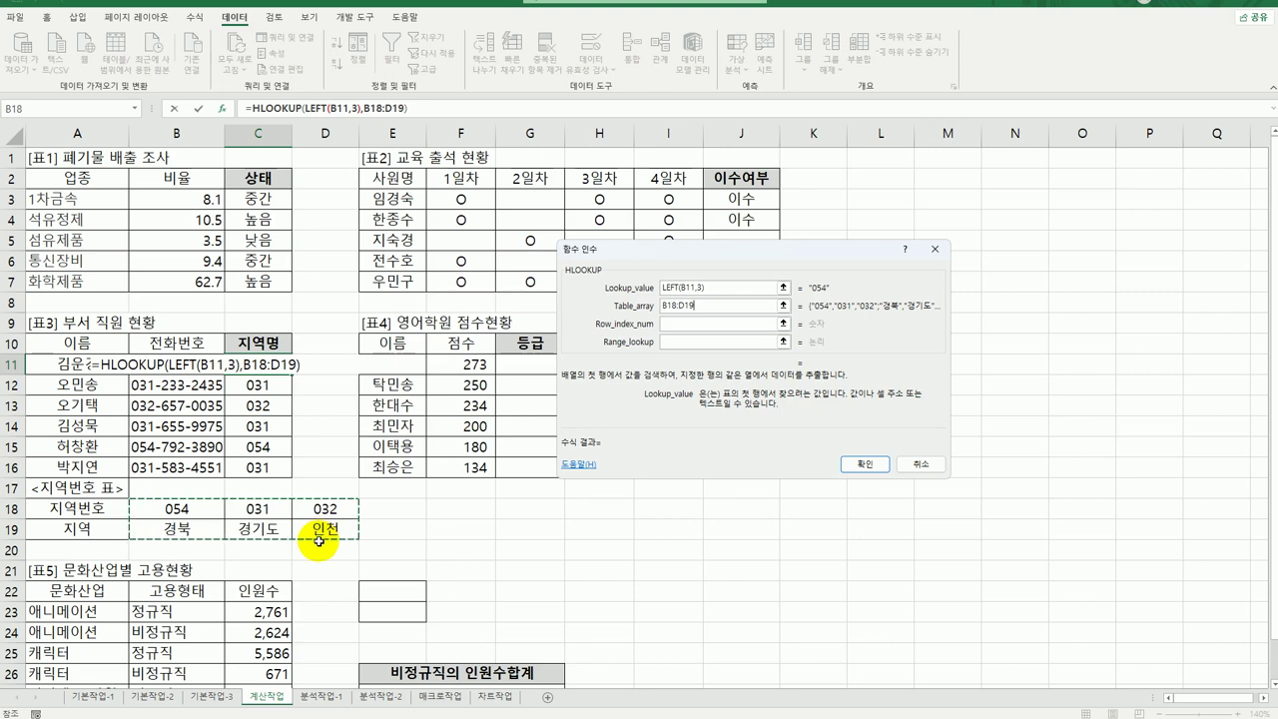
pyautogui.press('F4')
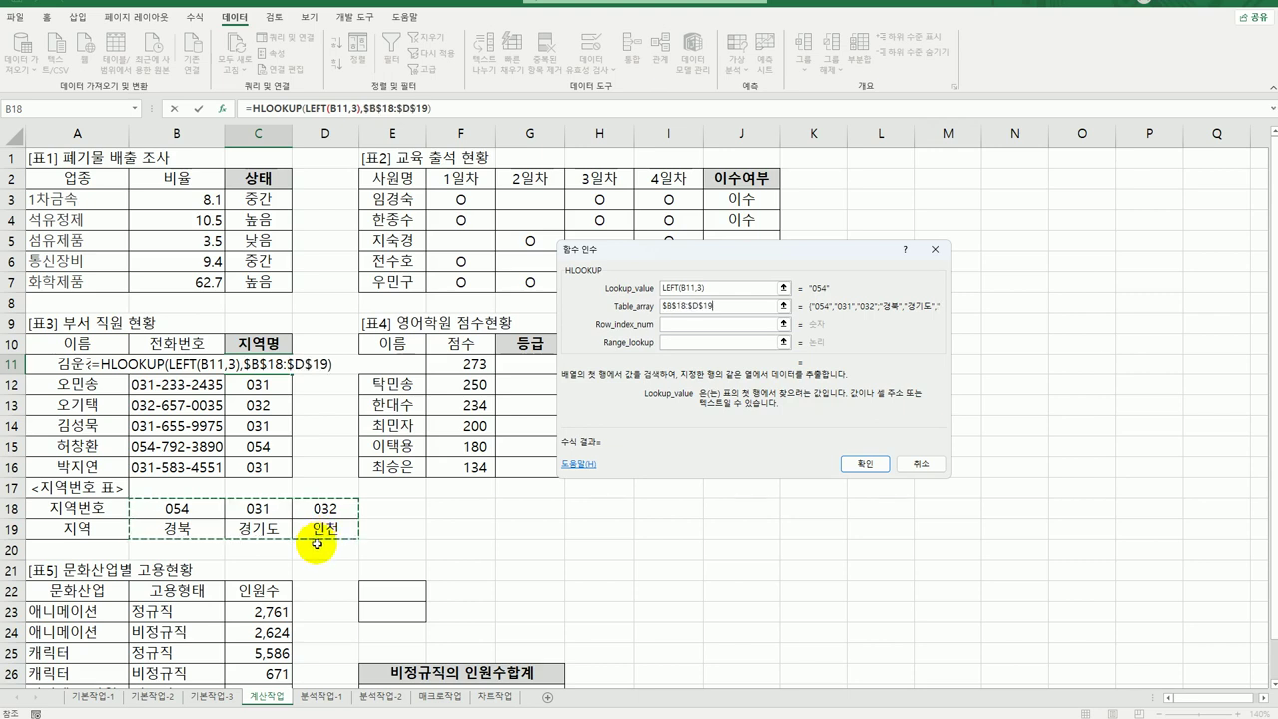
pyautogui.click(676, 324)
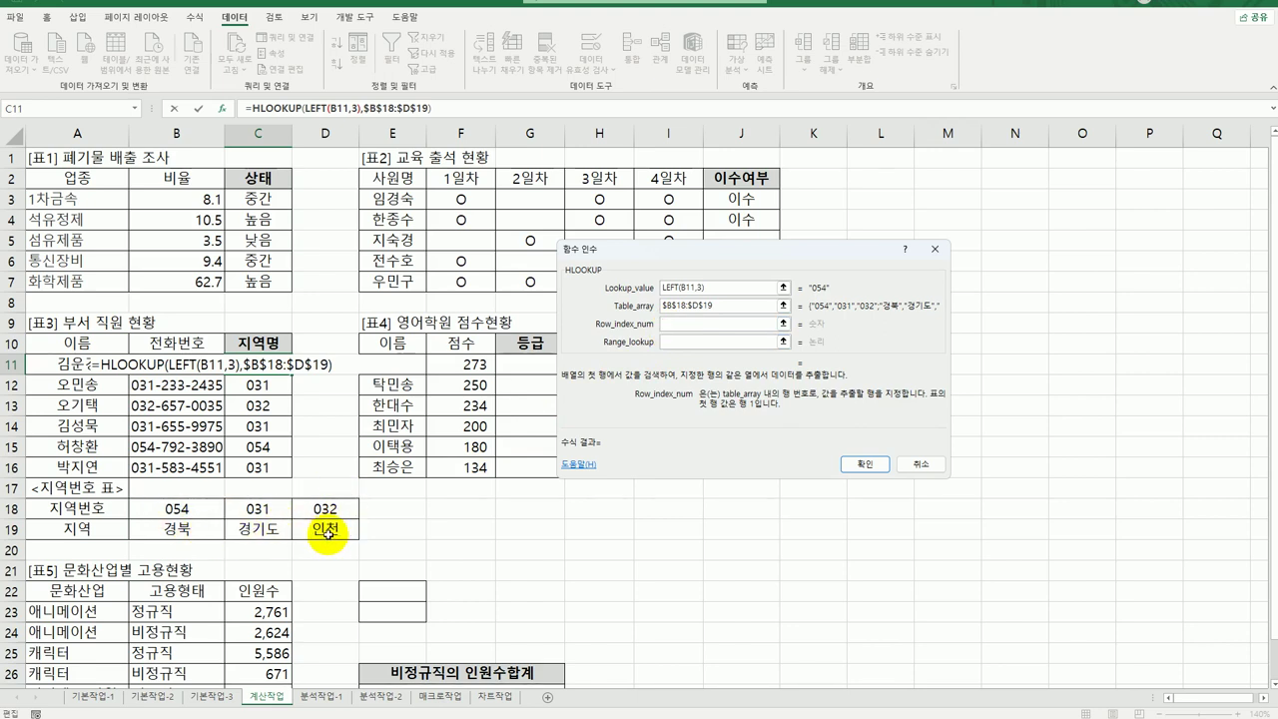
pyautogui.write('2')
pyautogui.click(667, 341)
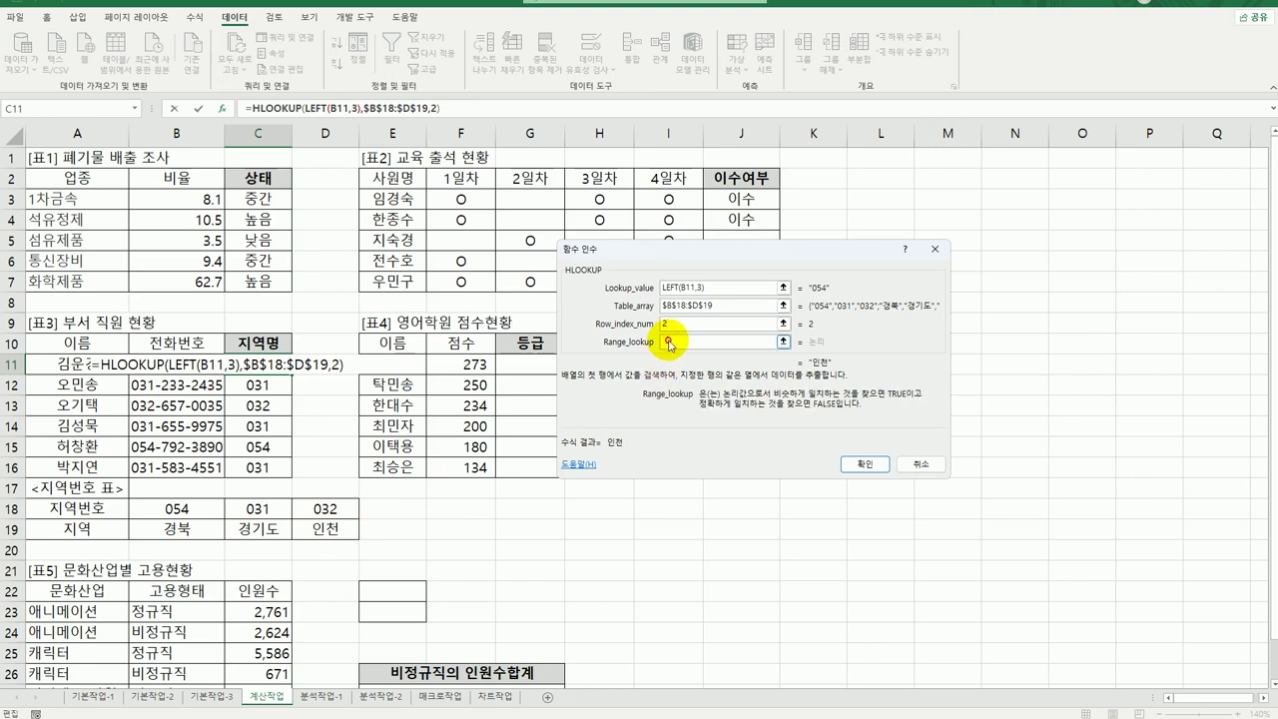
pyautogui.write('0')
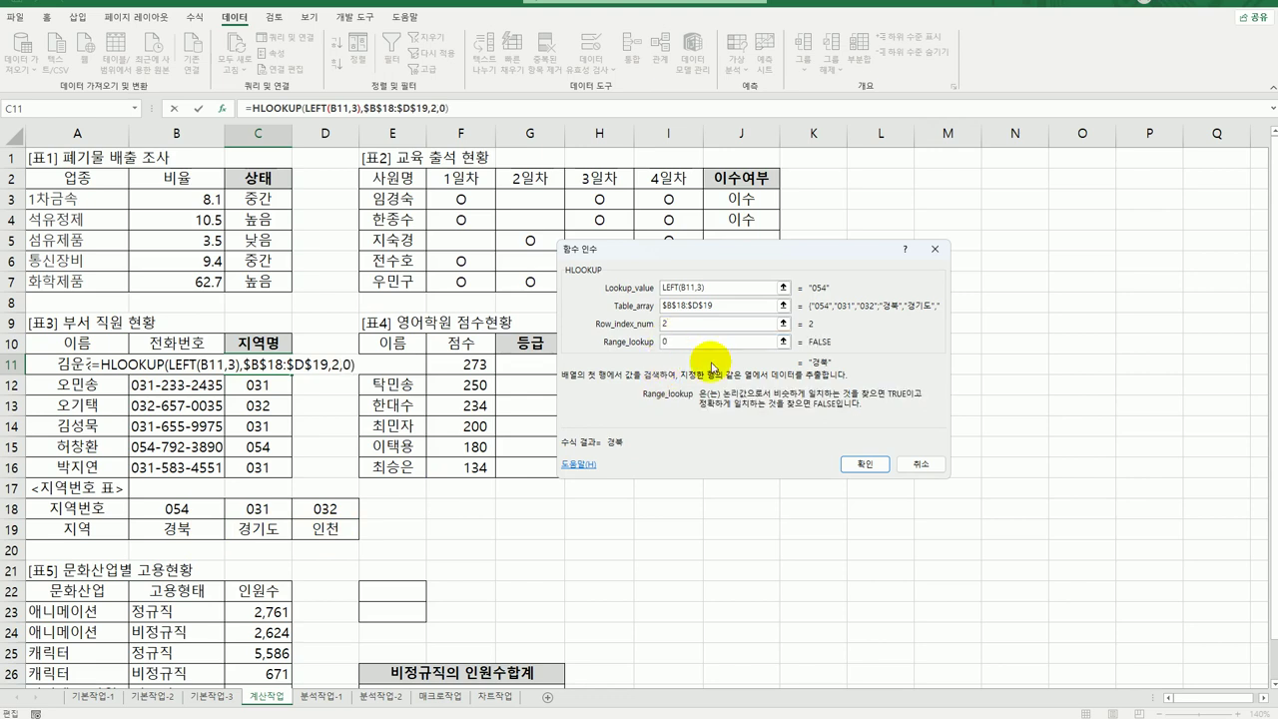
pyautogui.click(864, 464)
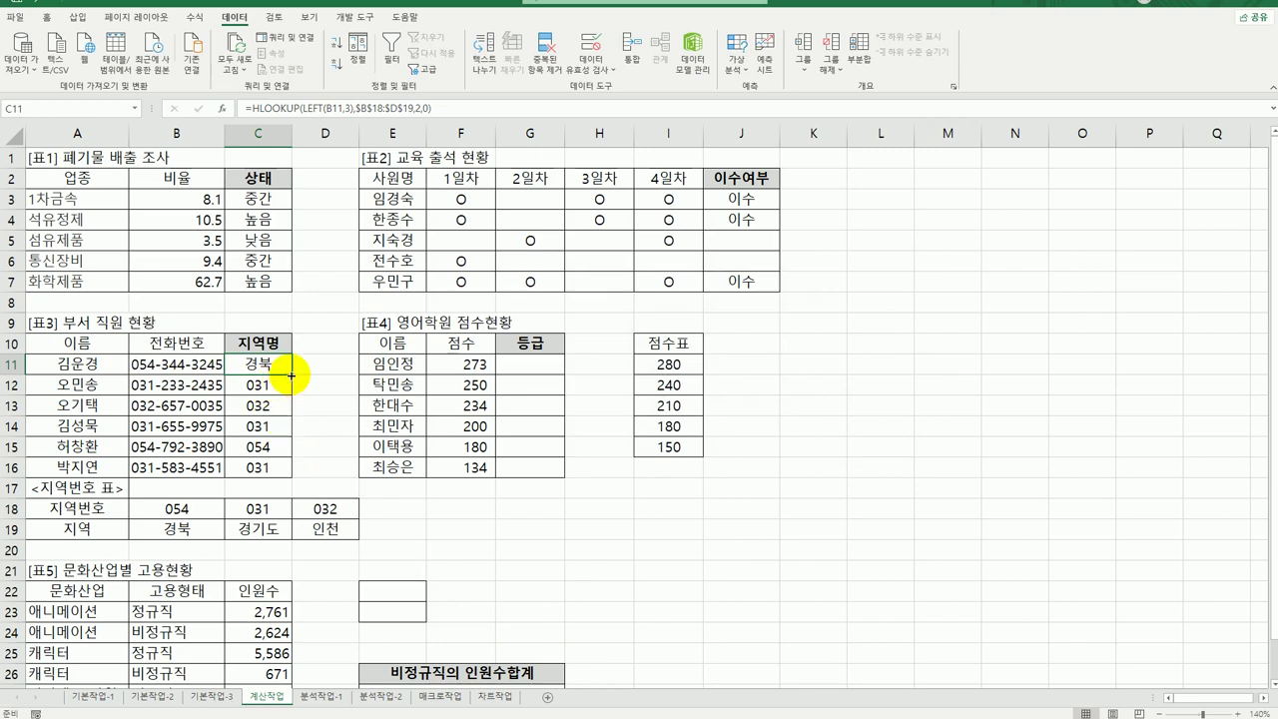
pyautogui.moveTo(293, 375); pyautogui.dragTo(279, 477)
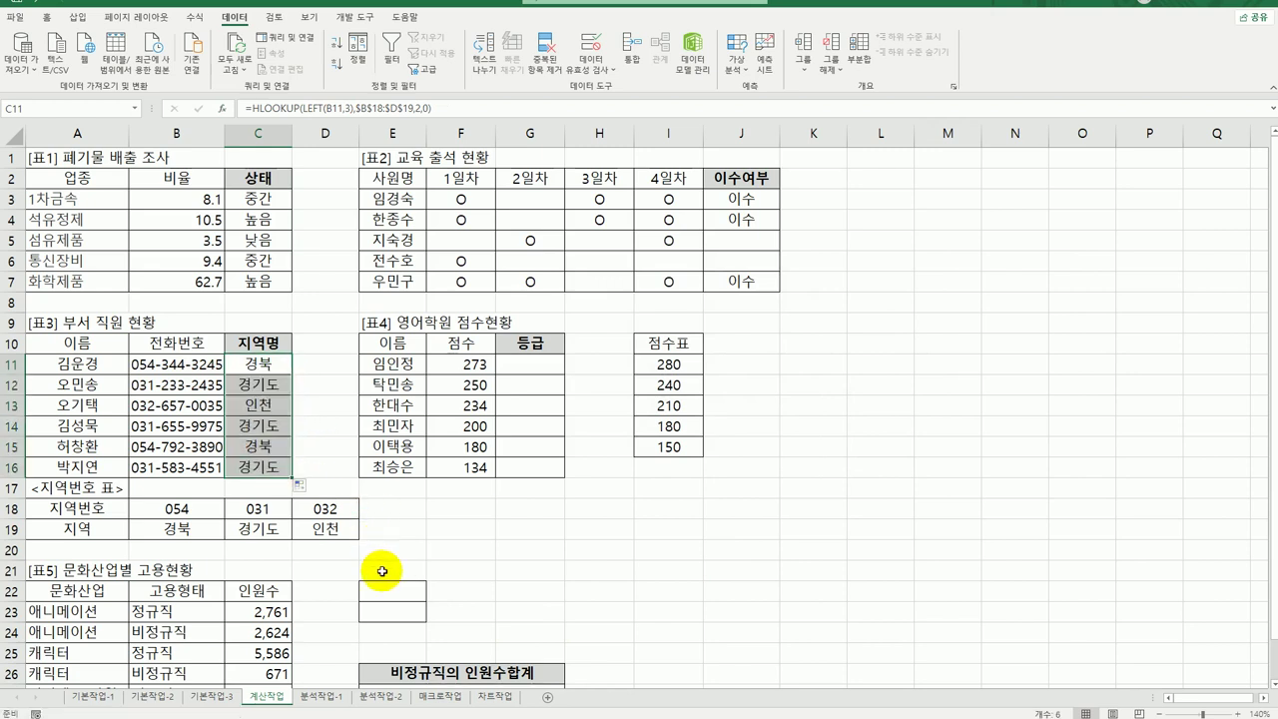
# Step: Examine the 점수 values in 표4 against the descending thresholds in the 점수표 for working out 등급
pyautogui.click(557, 367)
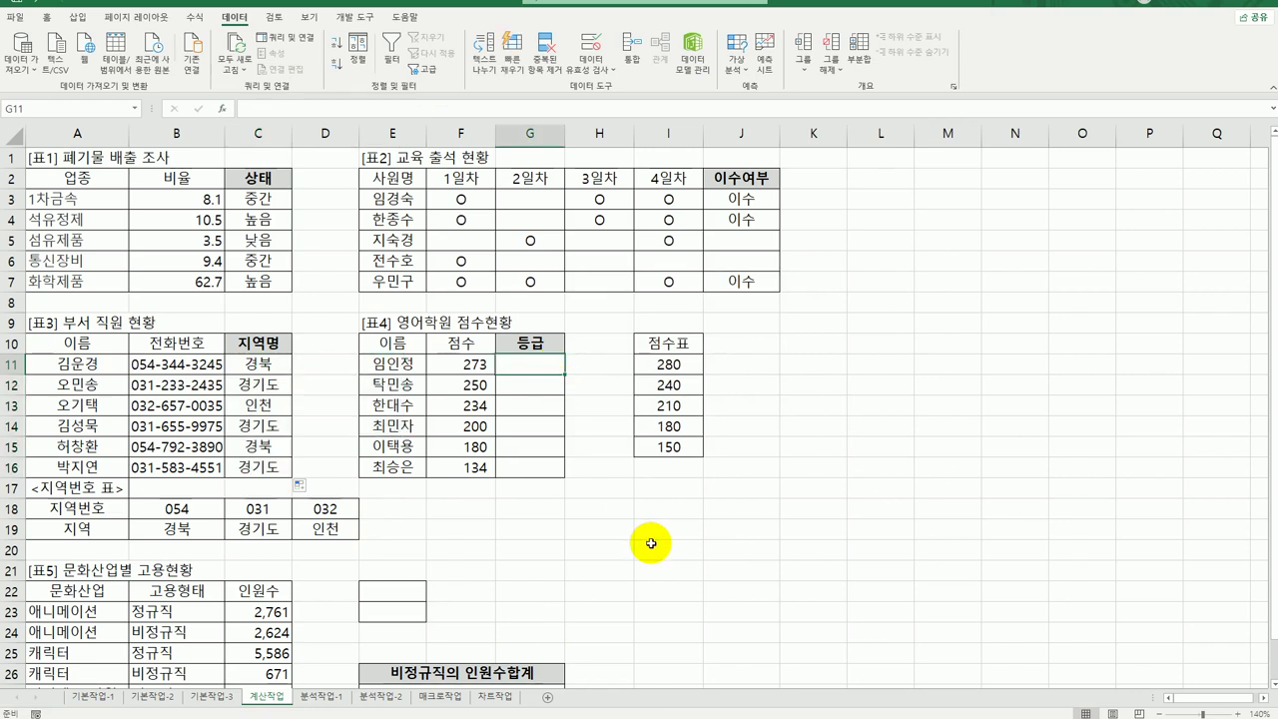
pyautogui.moveTo(674, 357); pyautogui.dragTo(665, 451)
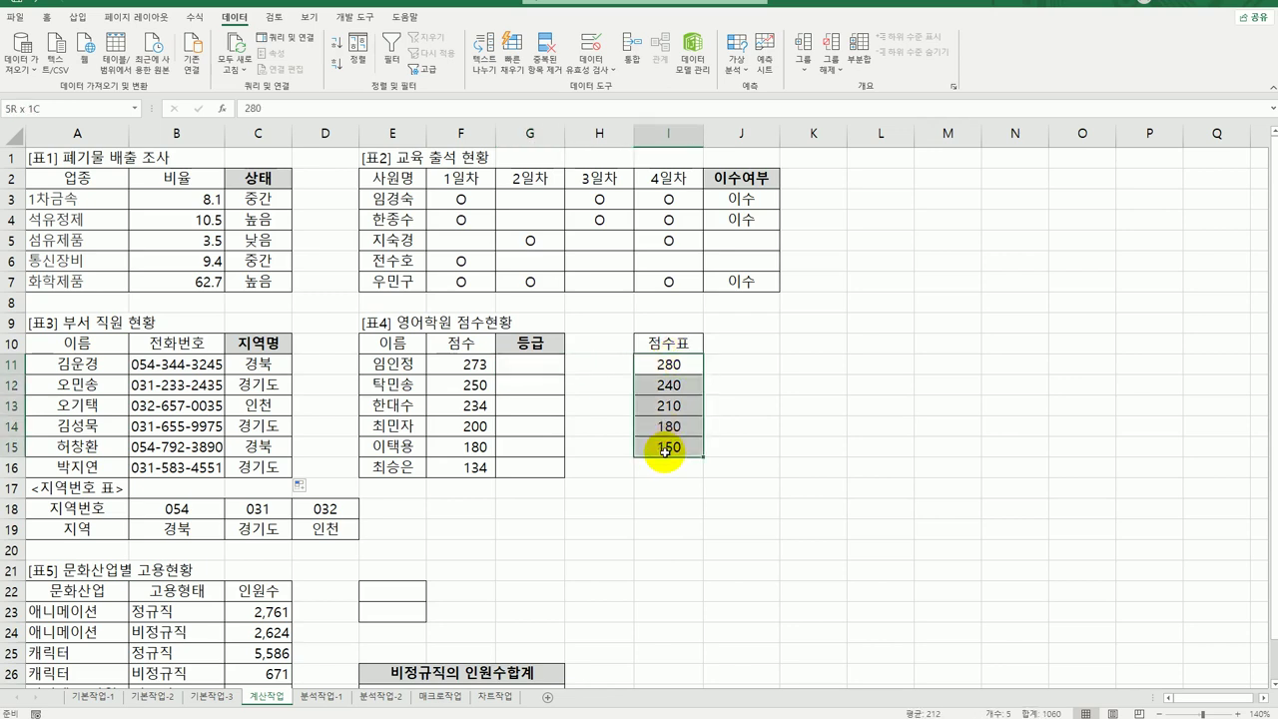
pyautogui.click(524, 364)
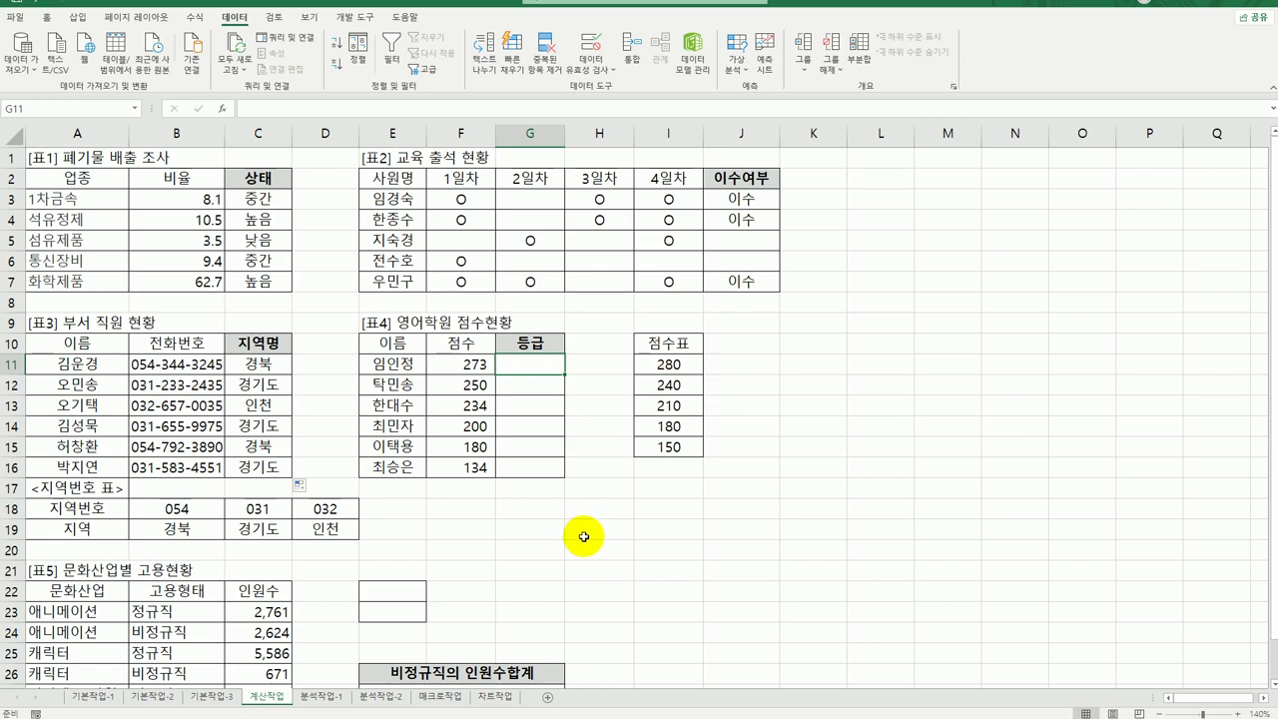
pyautogui.click(467, 363)
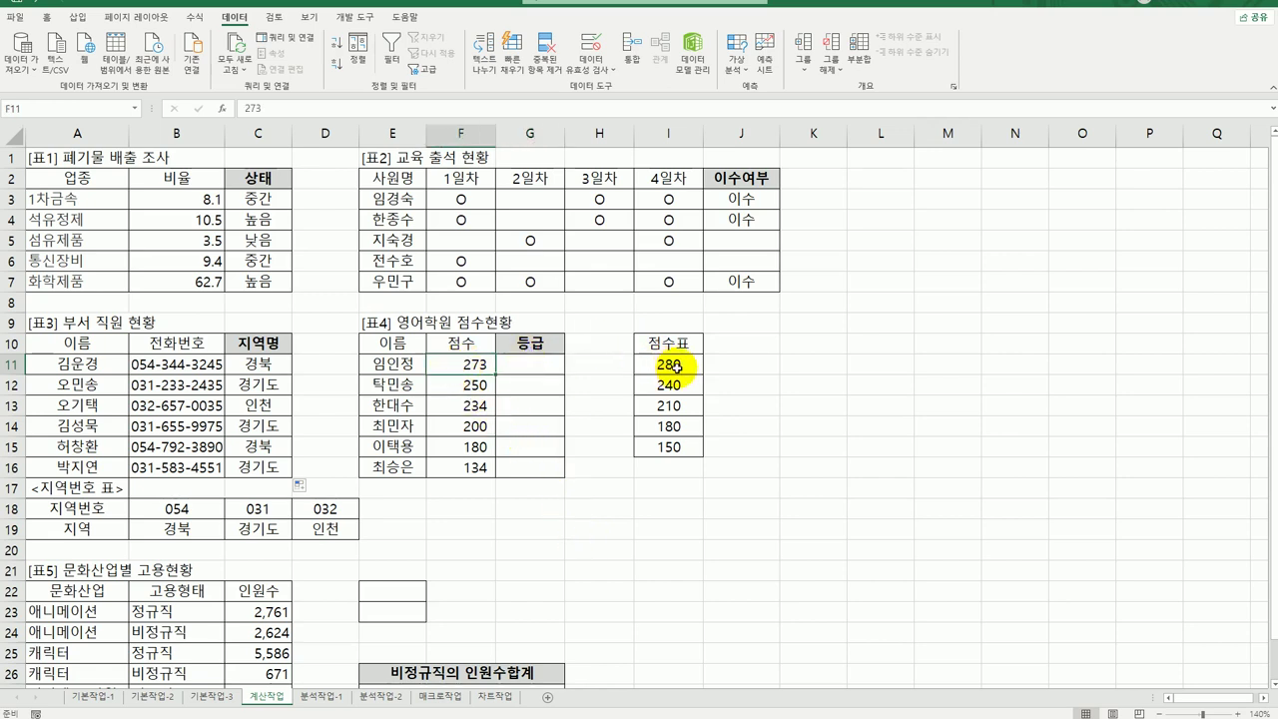
pyautogui.moveTo(668, 366); pyautogui.dragTo(676, 452)
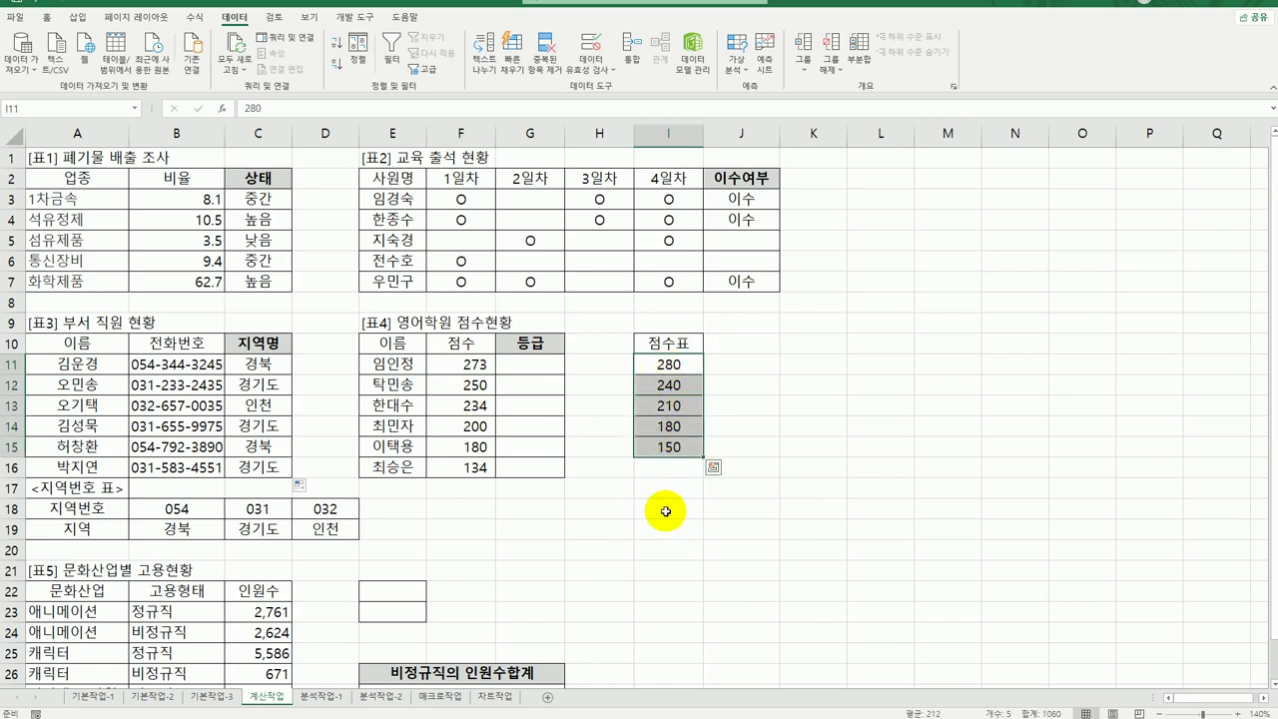
pyautogui.click(688, 361)
pyautogui.click(688, 388)
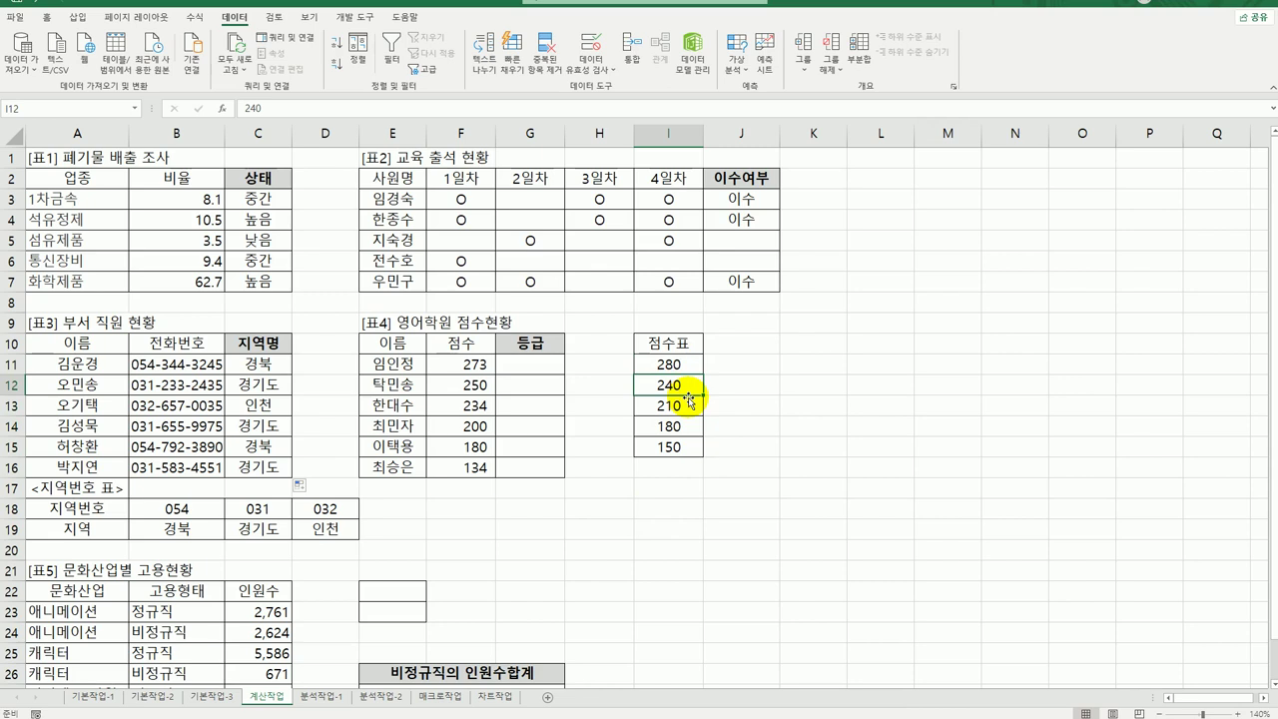
pyautogui.click(559, 364)
pyautogui.moveTo(681, 391); pyautogui.dragTo(683, 430)
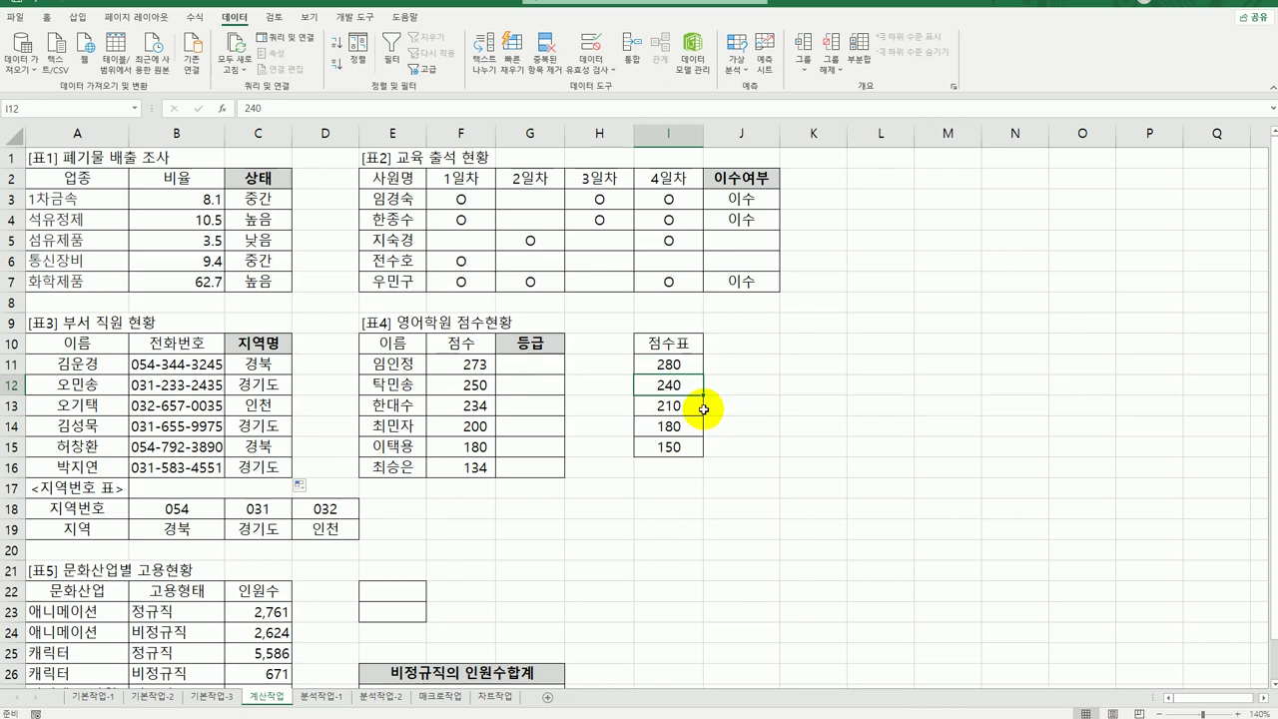
pyautogui.click(671, 366)
pyautogui.moveTo(671, 388); pyautogui.dragTo(666, 447)
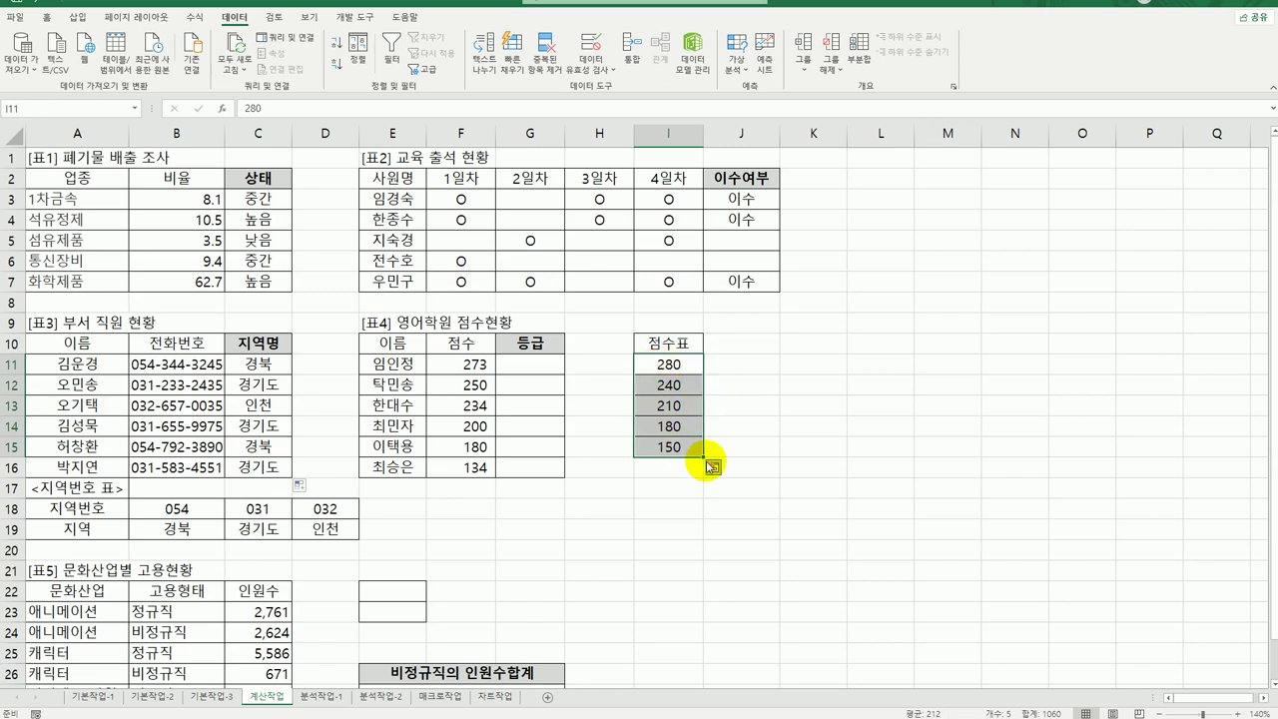
# Step: Start a MATCH formula in G11 under 등급 in 표4 and open its function arguments clear of the tables
pyautogui.click(529, 367)
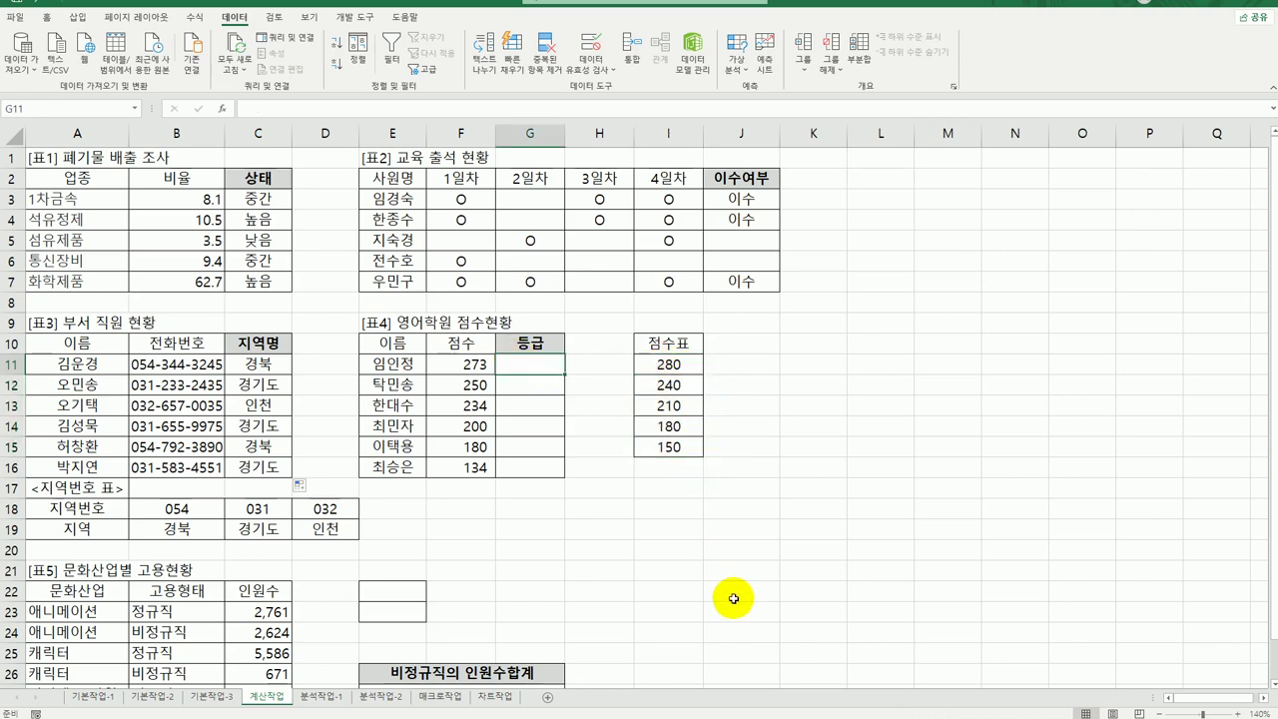
pyautogui.write('=')
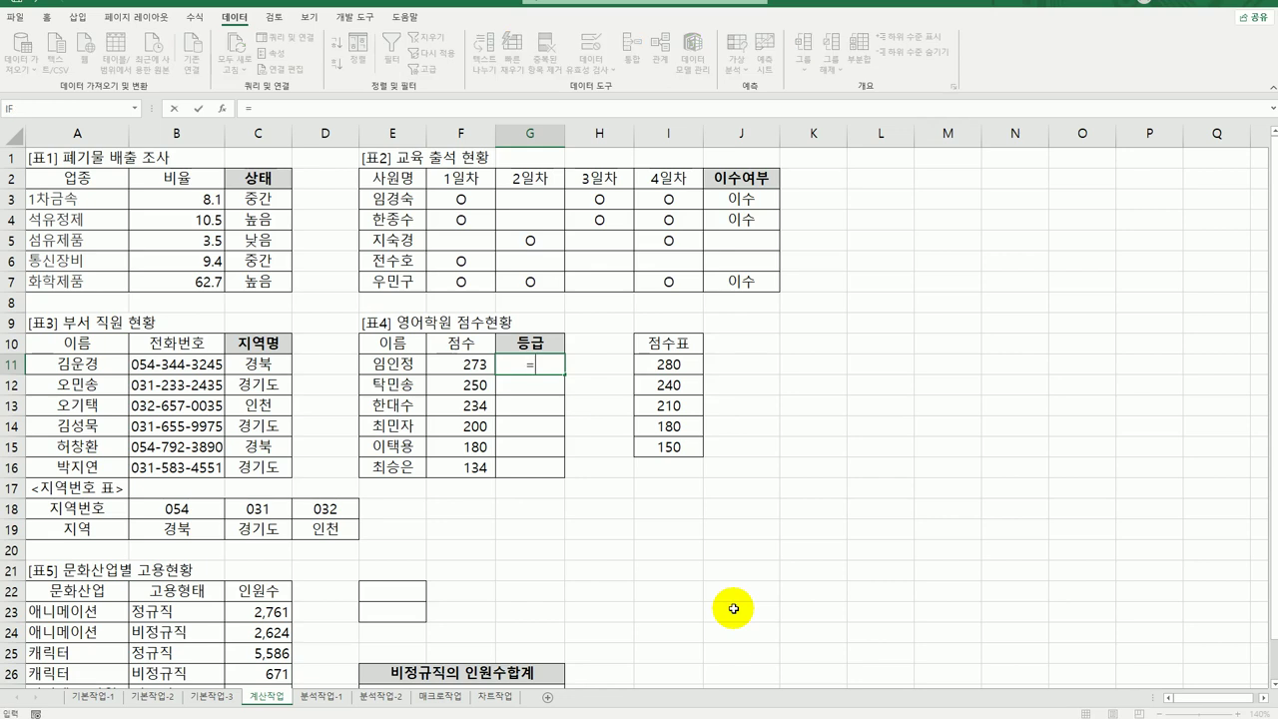
pyautogui.write('m')
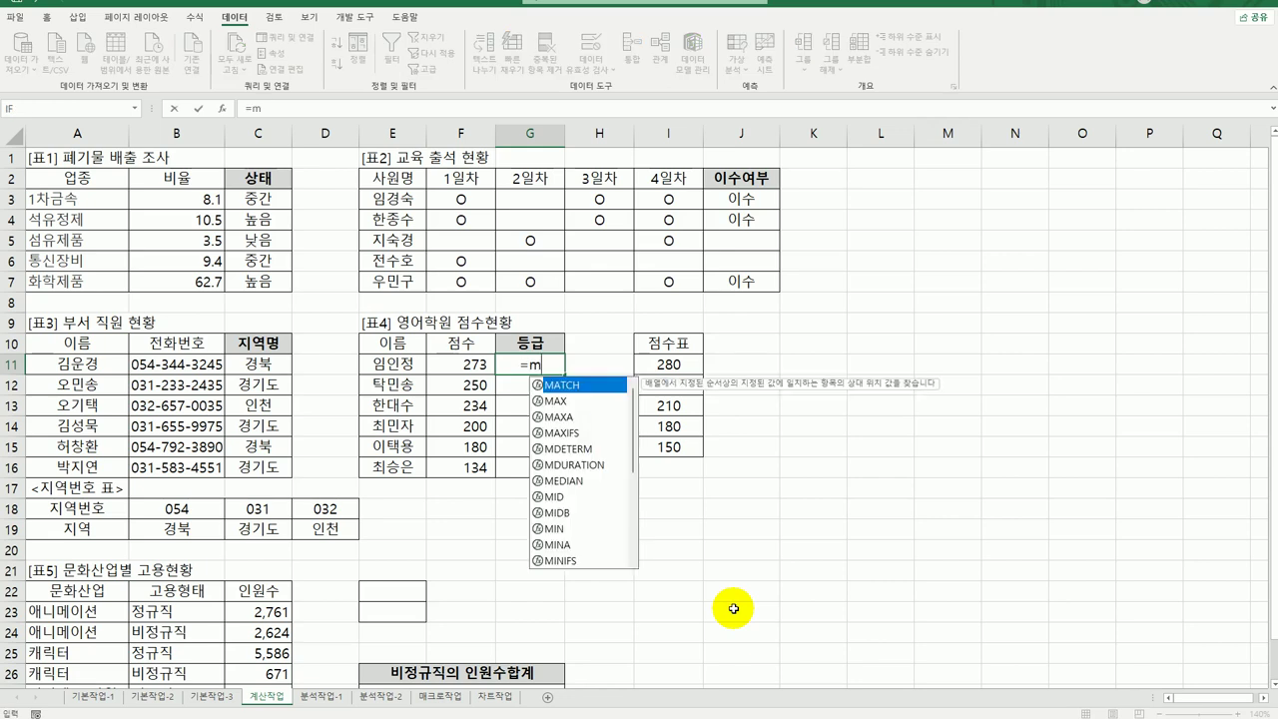
pyautogui.doubleClick(593, 385)
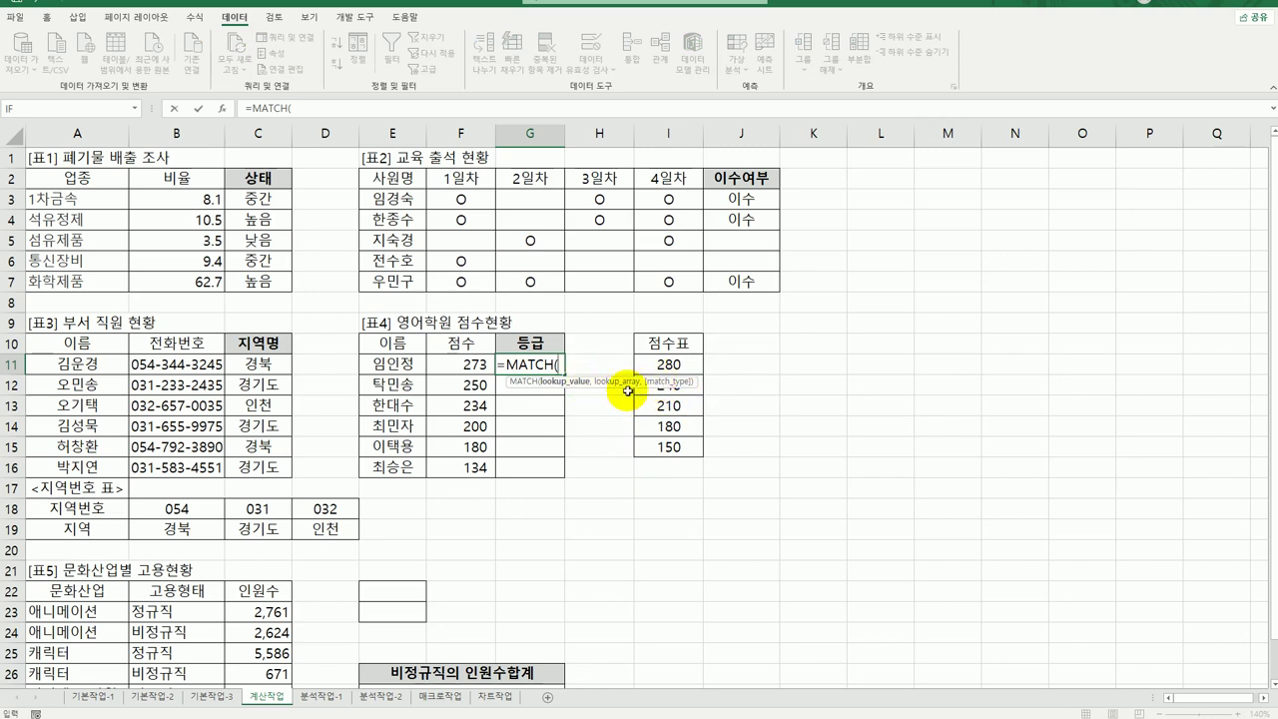
pyautogui.click(222, 108)
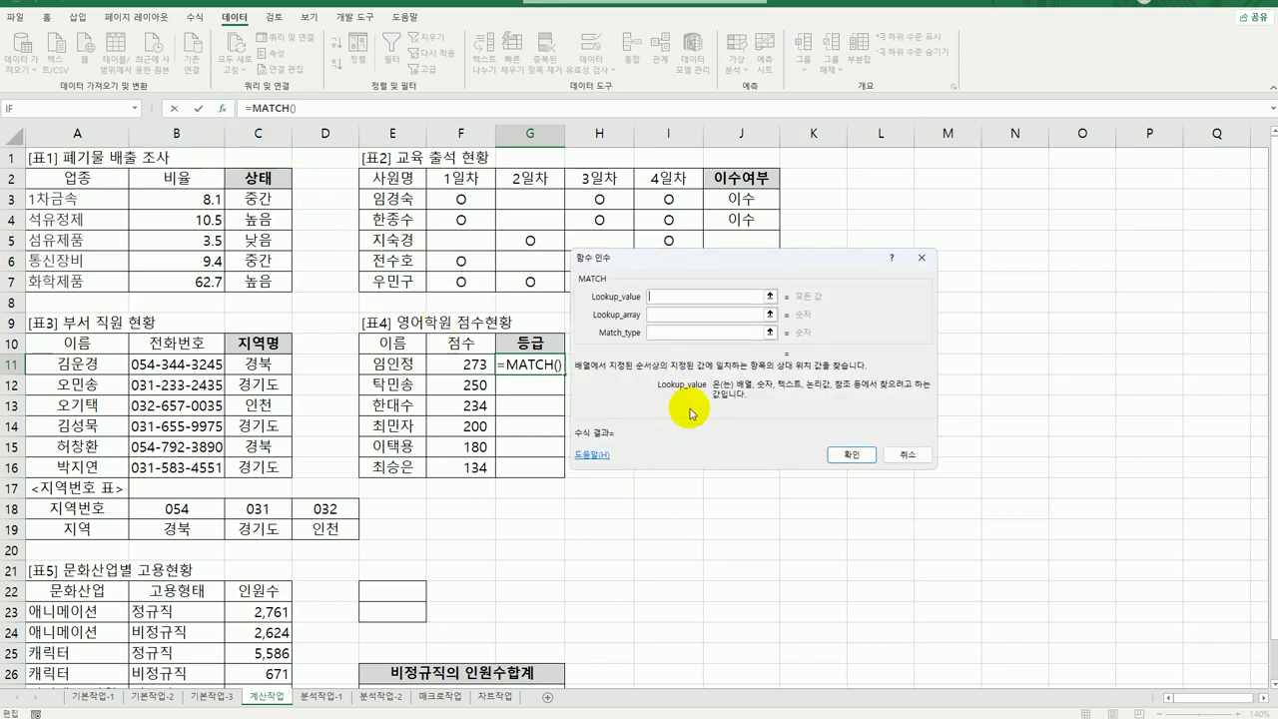
pyautogui.moveTo(751, 261); pyautogui.dragTo(966, 352)
# Step: Set the MATCH lookup value to F11 and the lookup array to the absolute range $I$11:$I$15
pyautogui.click(484, 364)
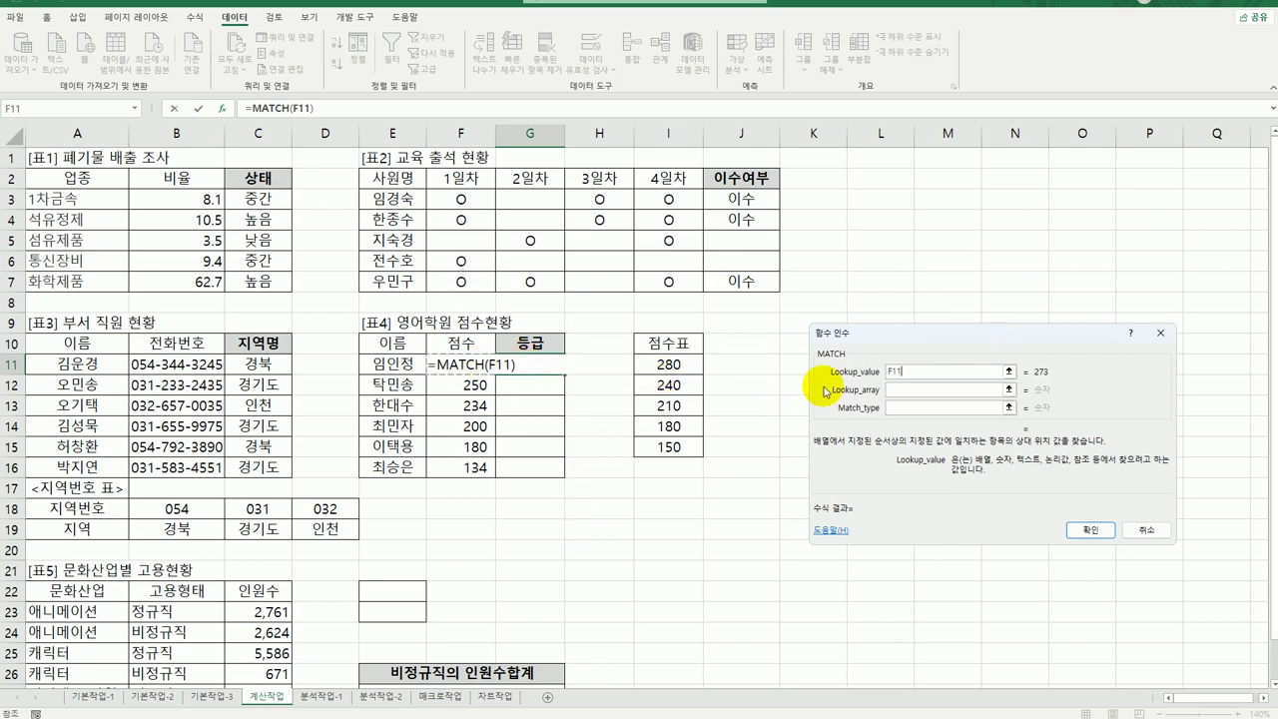
pyautogui.click(915, 388)
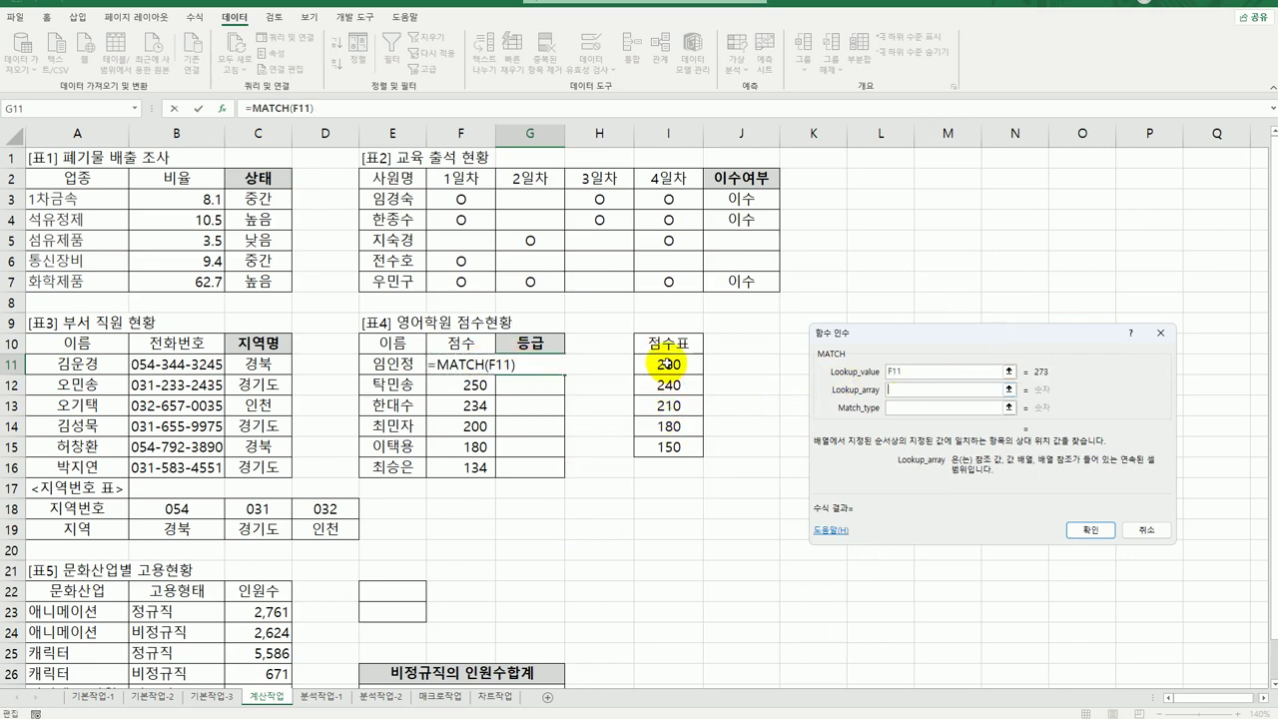
pyautogui.moveTo(665, 365); pyautogui.dragTo(668, 454)
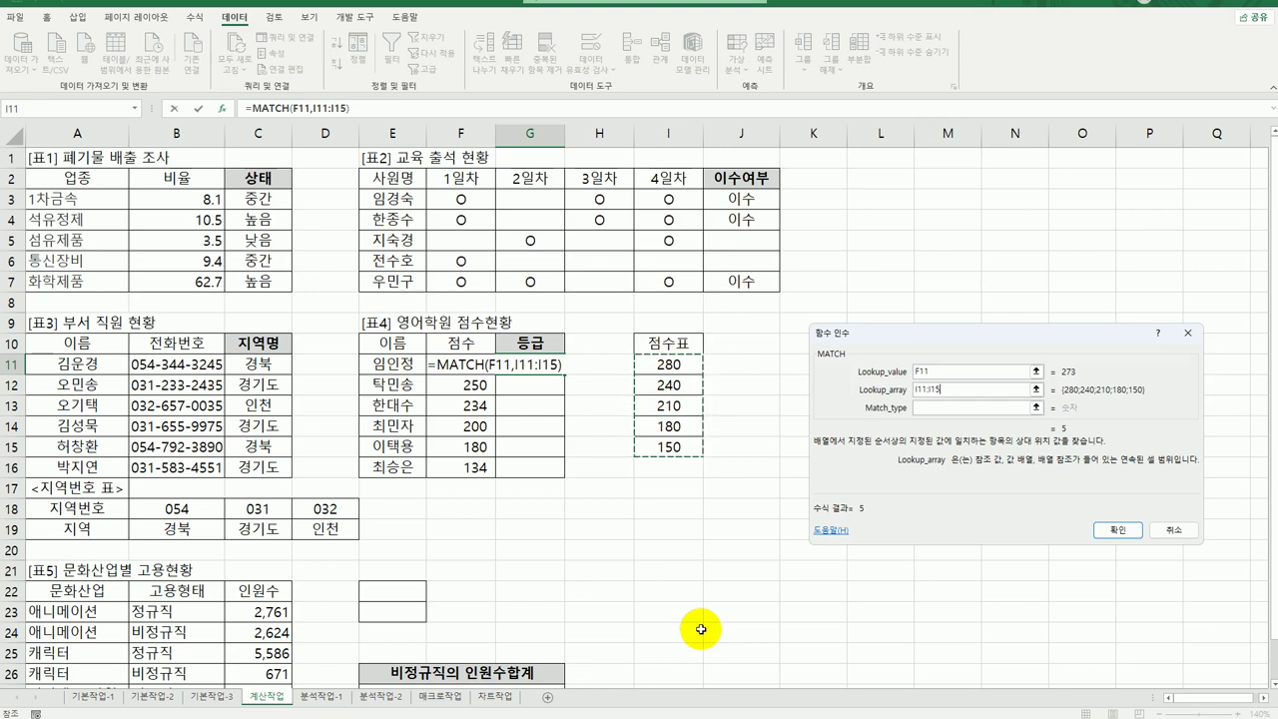
pyautogui.press('F4')
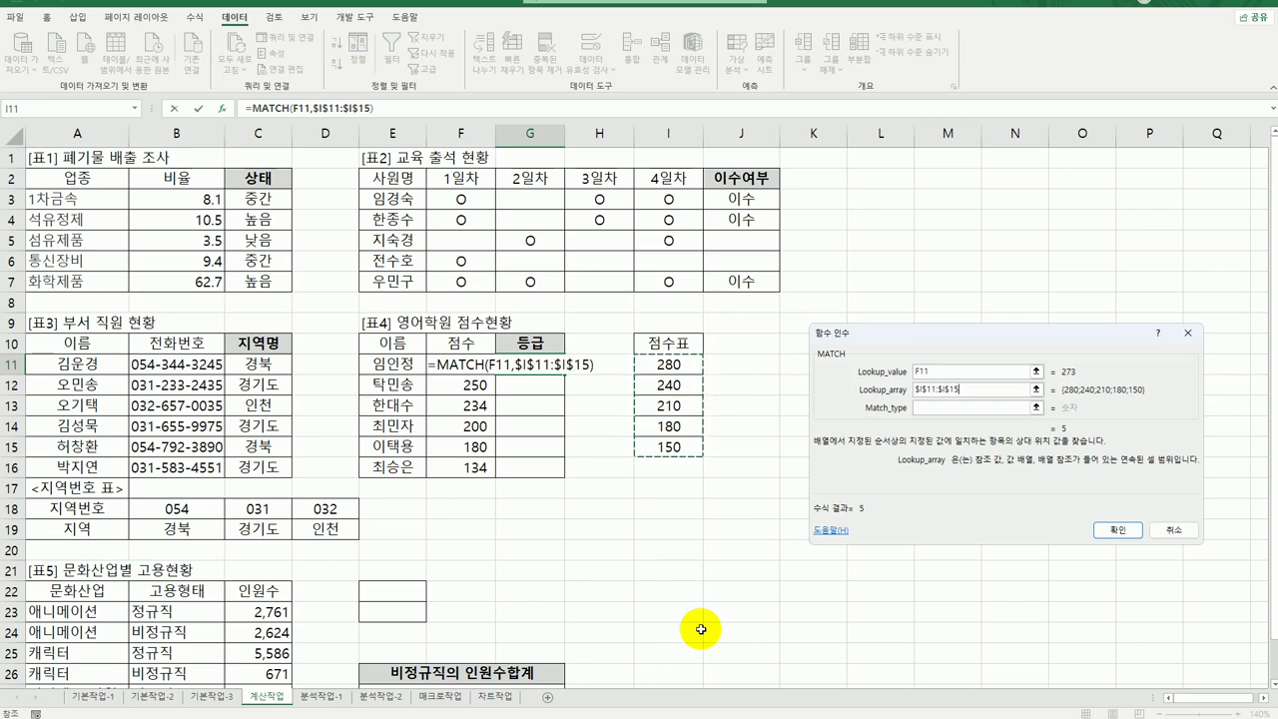
# Step: Set the MATCH match type to -1, accept the function and fill the formula down to G16
pyautogui.click(935, 407)
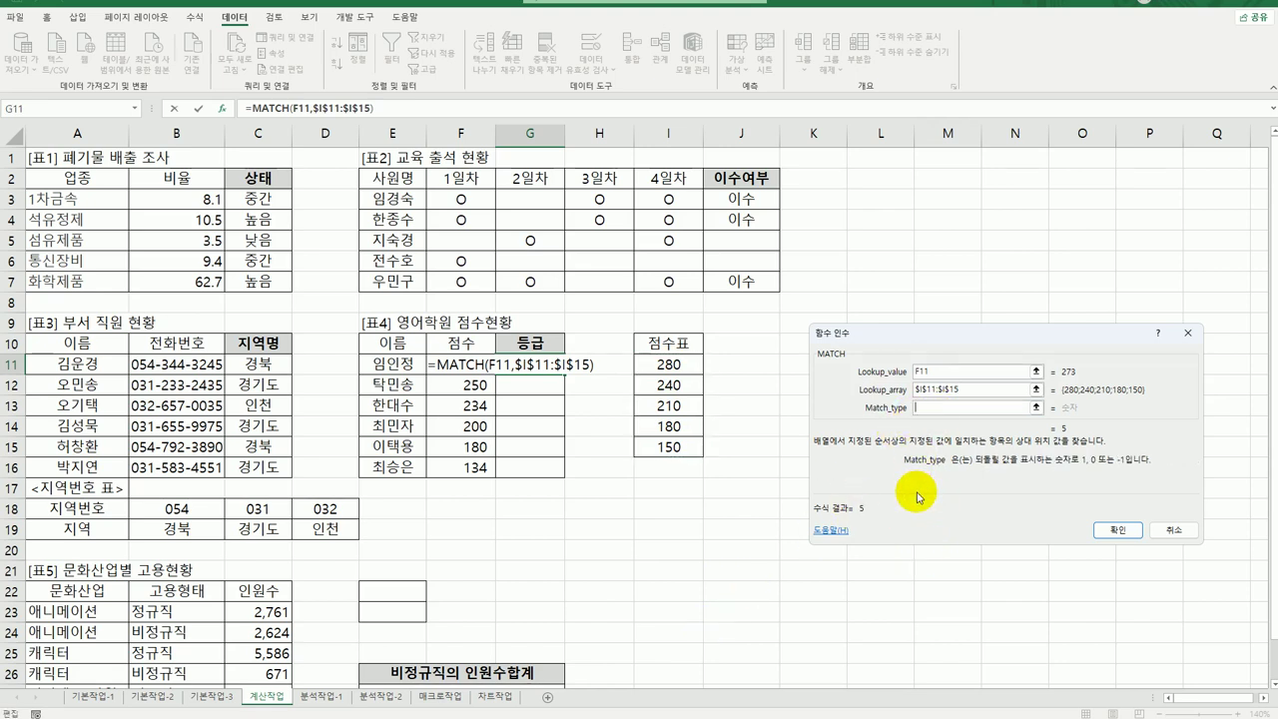
pyautogui.write('15,0')
pyautogui.press('BackSpace')
pyautogui.press('BackSpace')
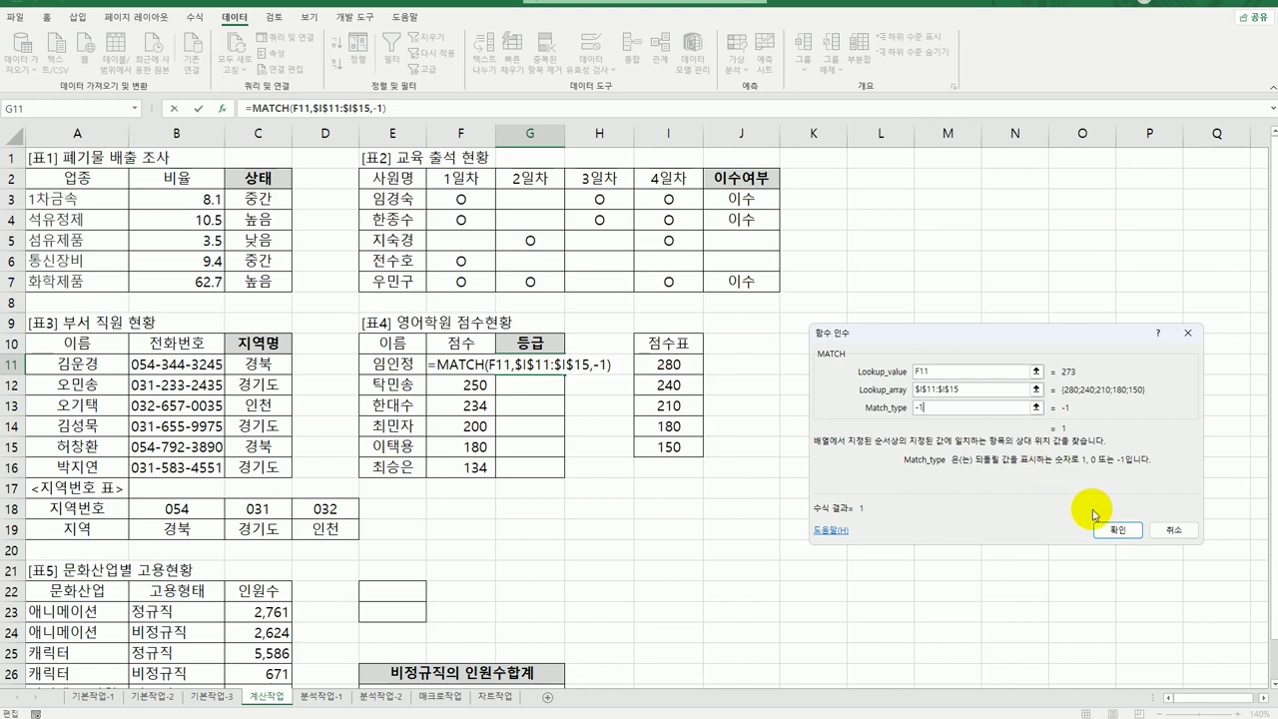
pyautogui.moveTo(990, 349); pyautogui.dragTo(906, 333)
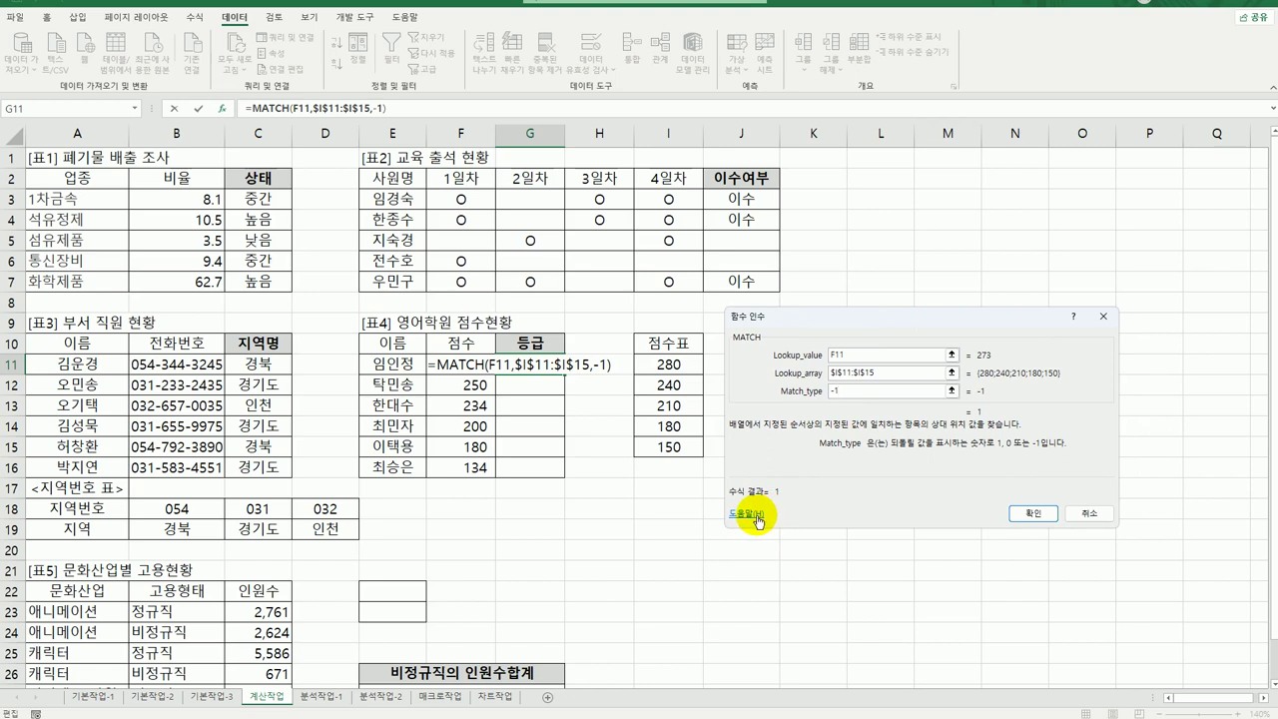
pyautogui.click(1032, 513)
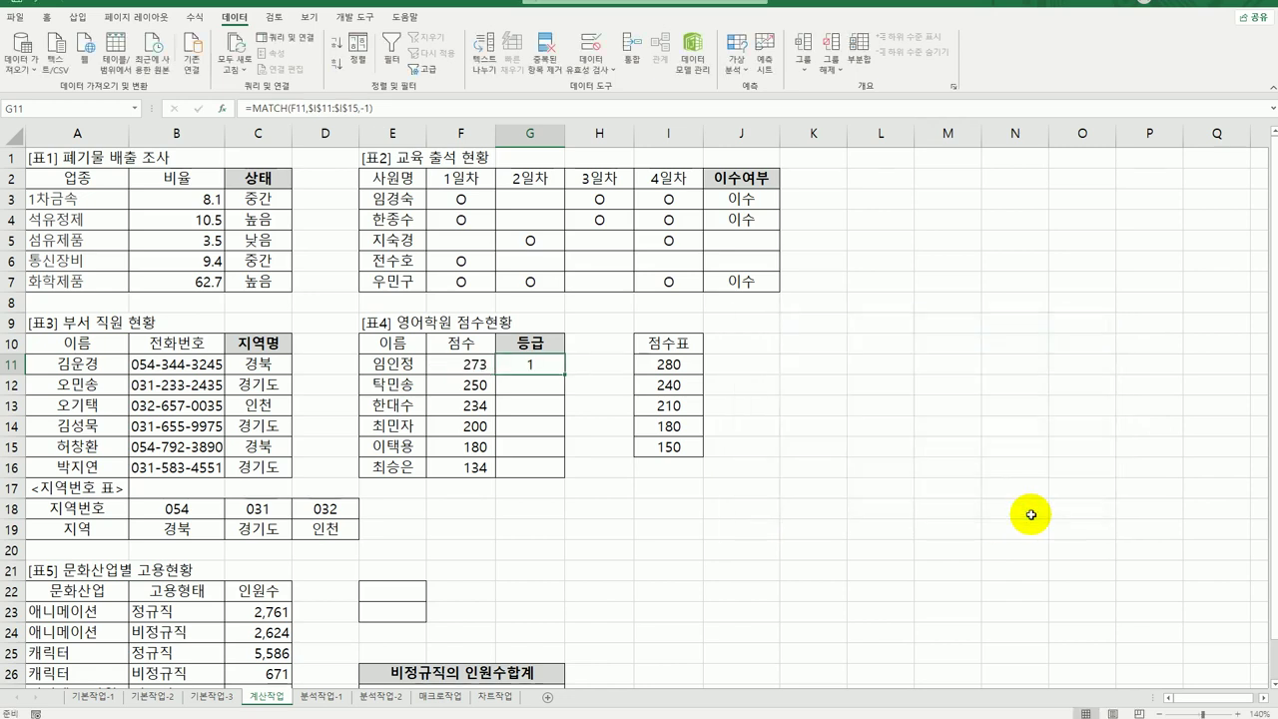
pyautogui.moveTo(565, 372); pyautogui.dragTo(556, 487)
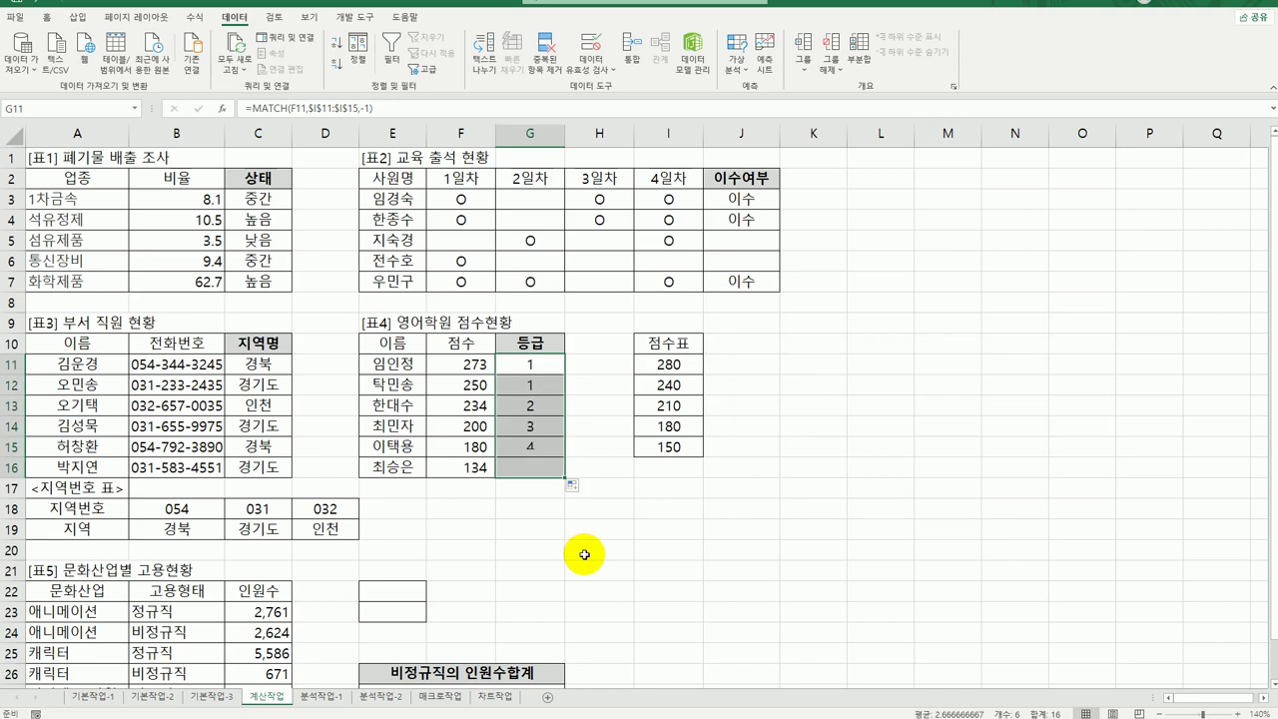
# Step: Append &"등급" to the MATCH formula in G11 and fill the updated formula down to G16
pyautogui.click(543, 364)
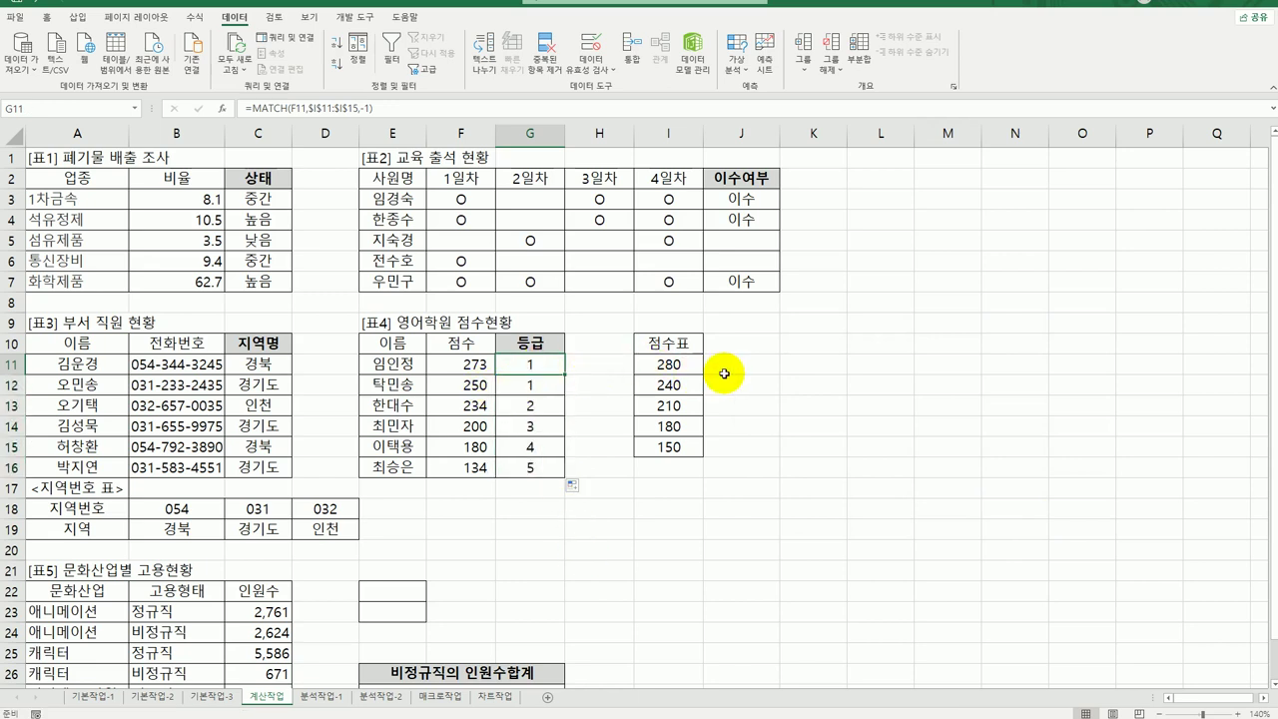
pyautogui.moveTo(685, 364); pyautogui.dragTo(669, 448)
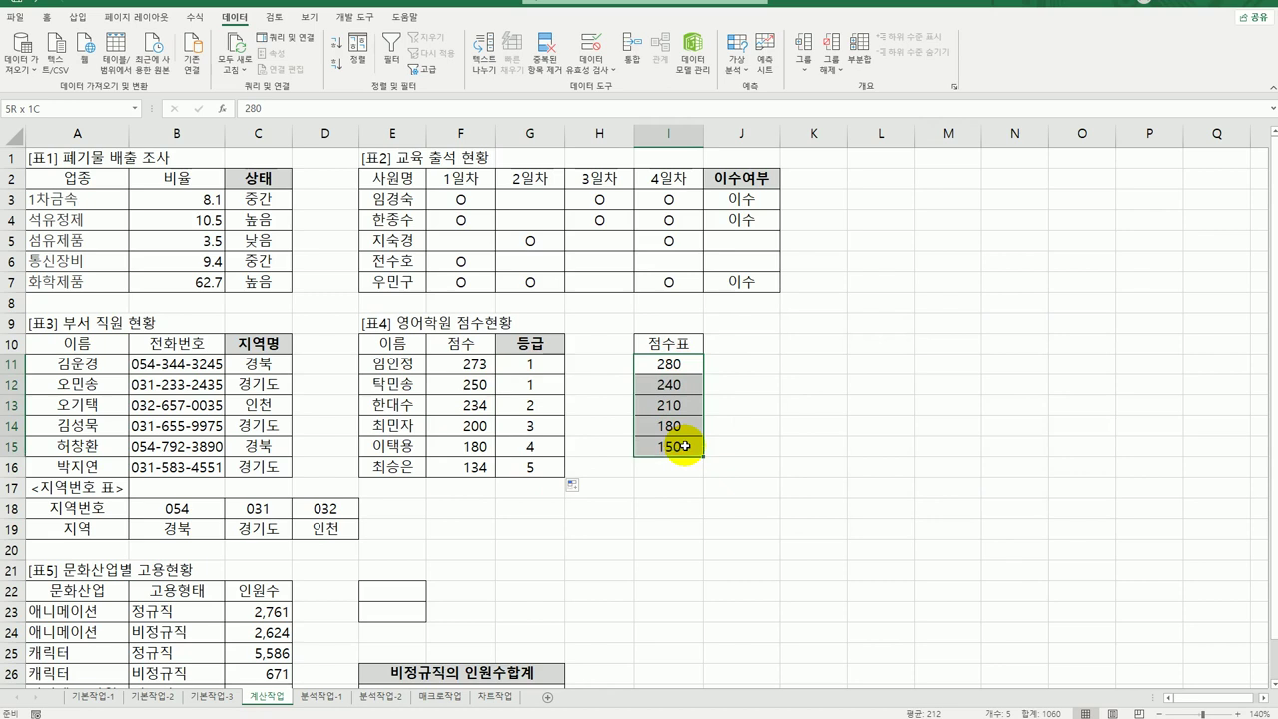
pyautogui.click(538, 364)
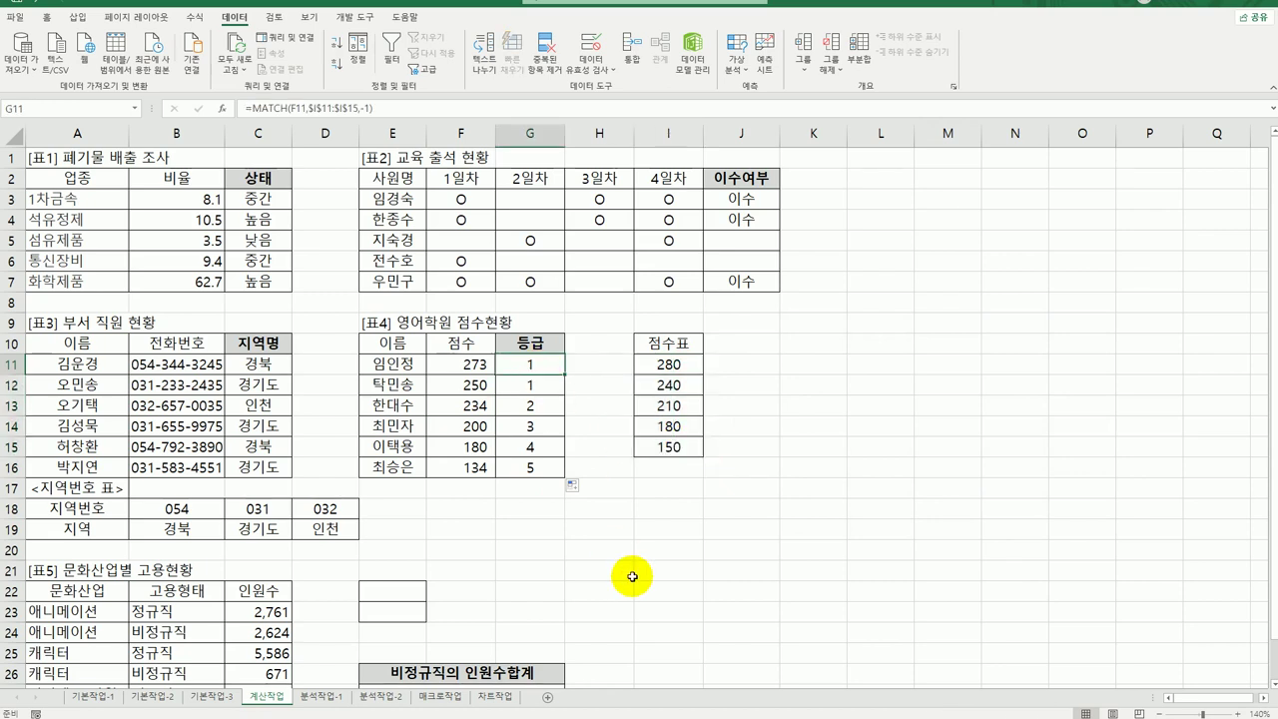
pyautogui.doubleClick(550, 364)
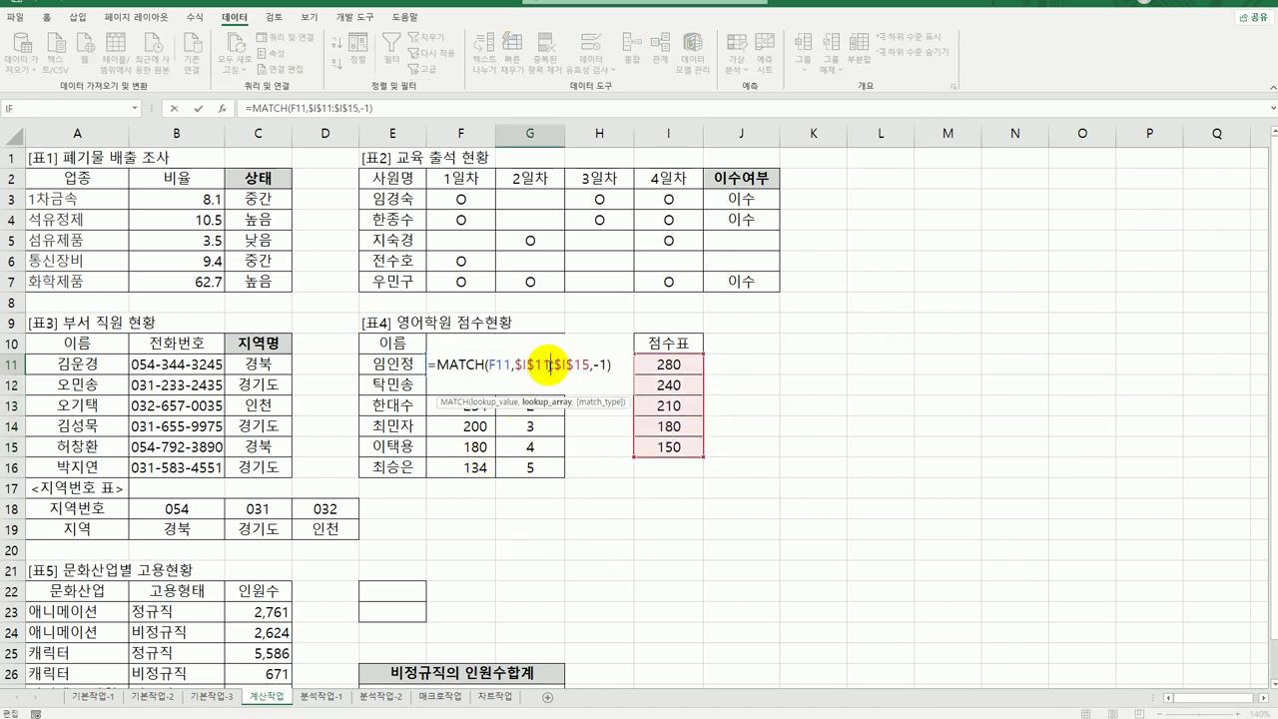
pyautogui.click(611, 364)
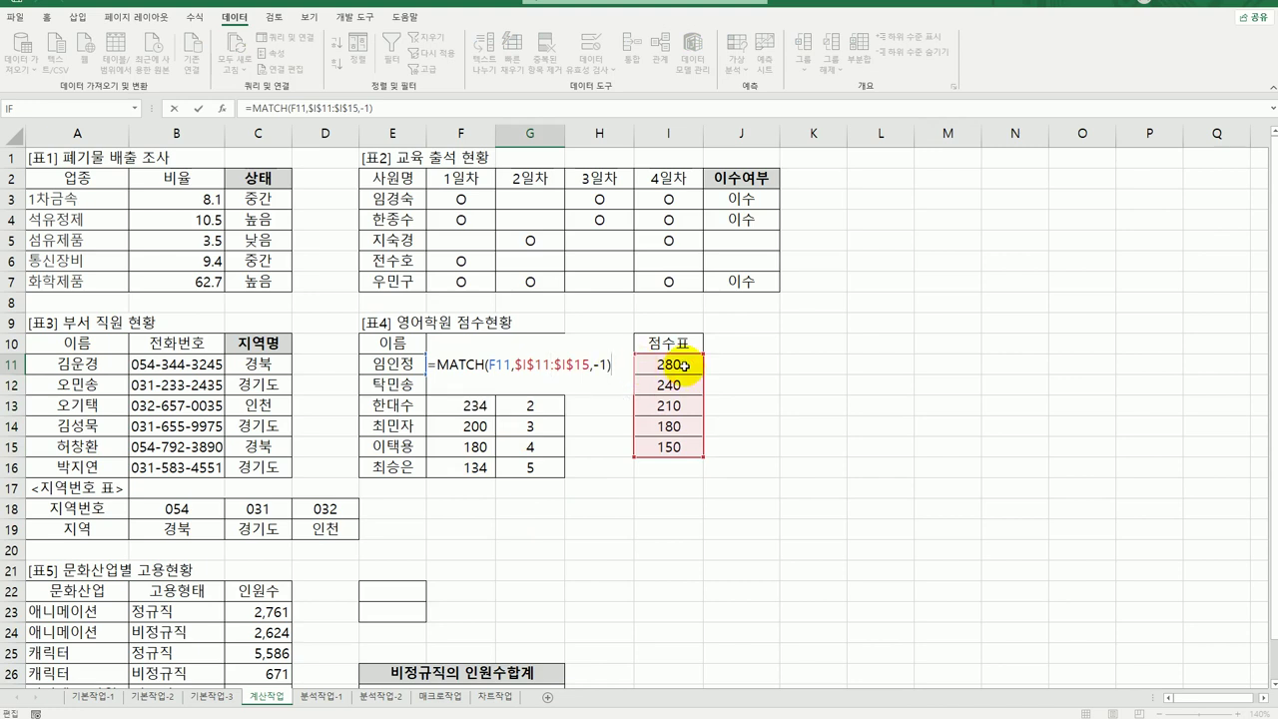
pyautogui.write('&"등')
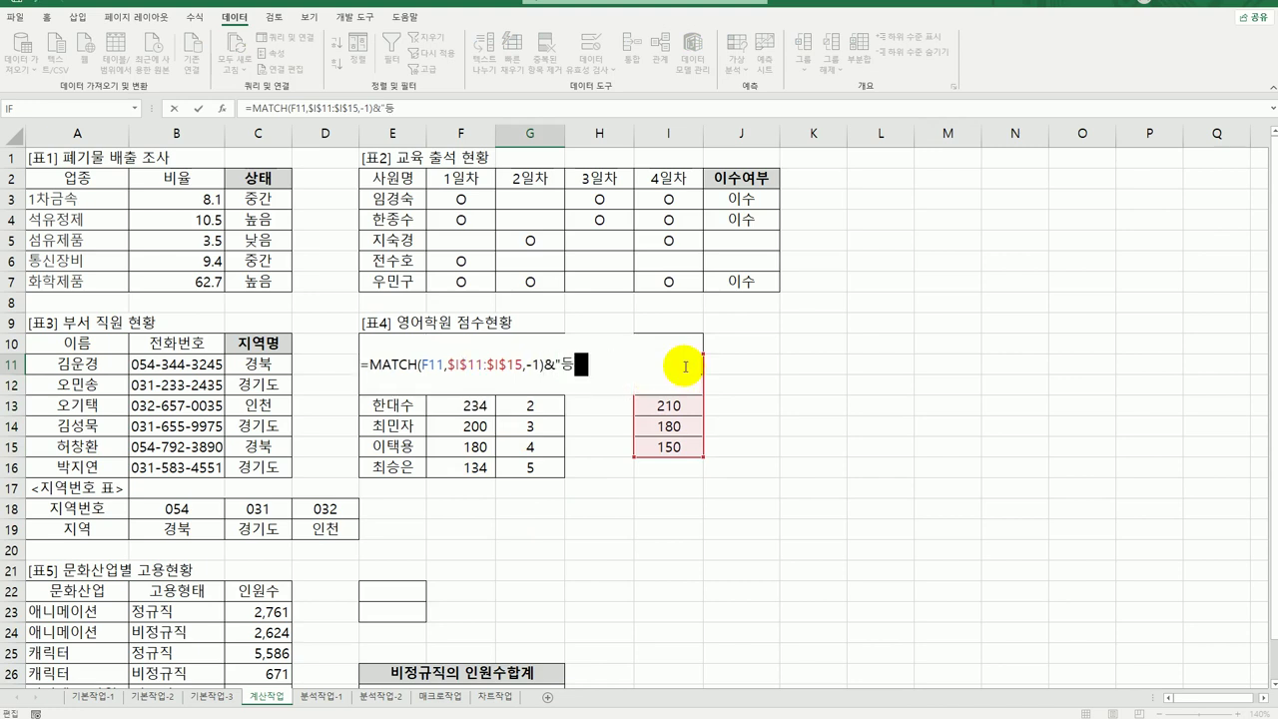
pyautogui.write('급')
pyautogui.press('Return')
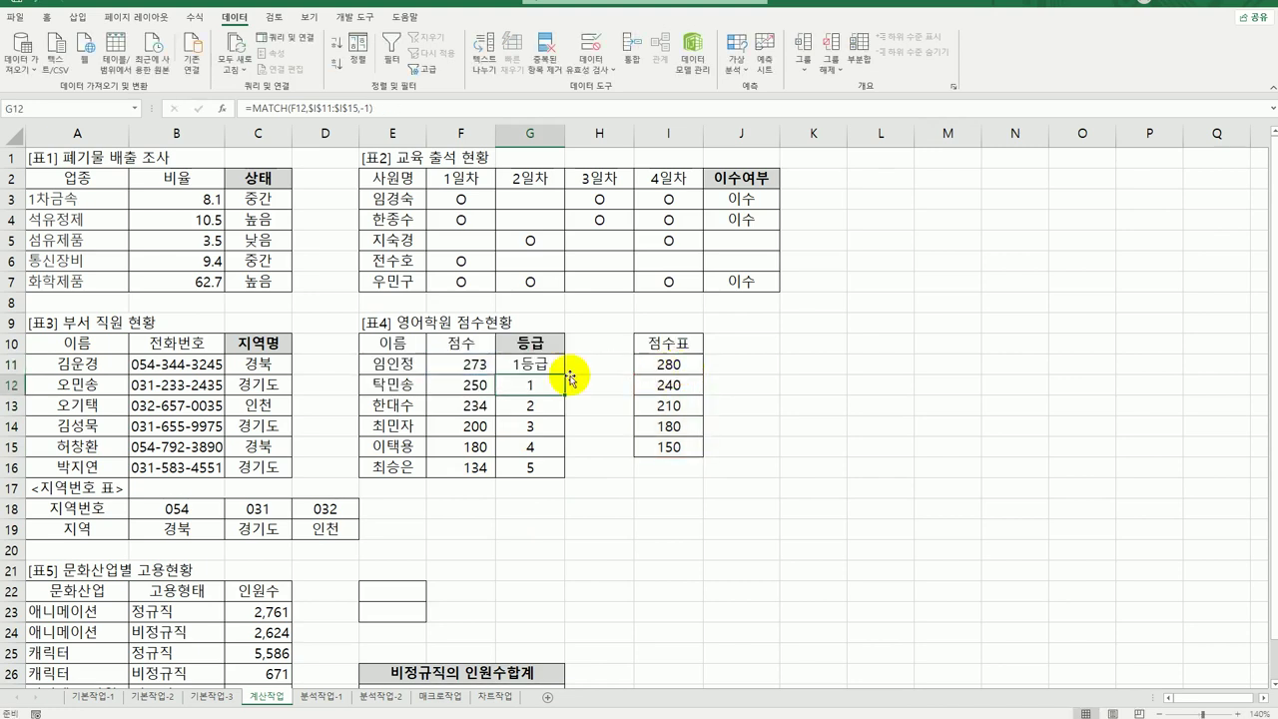
pyautogui.click(547, 370)
pyautogui.moveTo(564, 374); pyautogui.dragTo(554, 471)
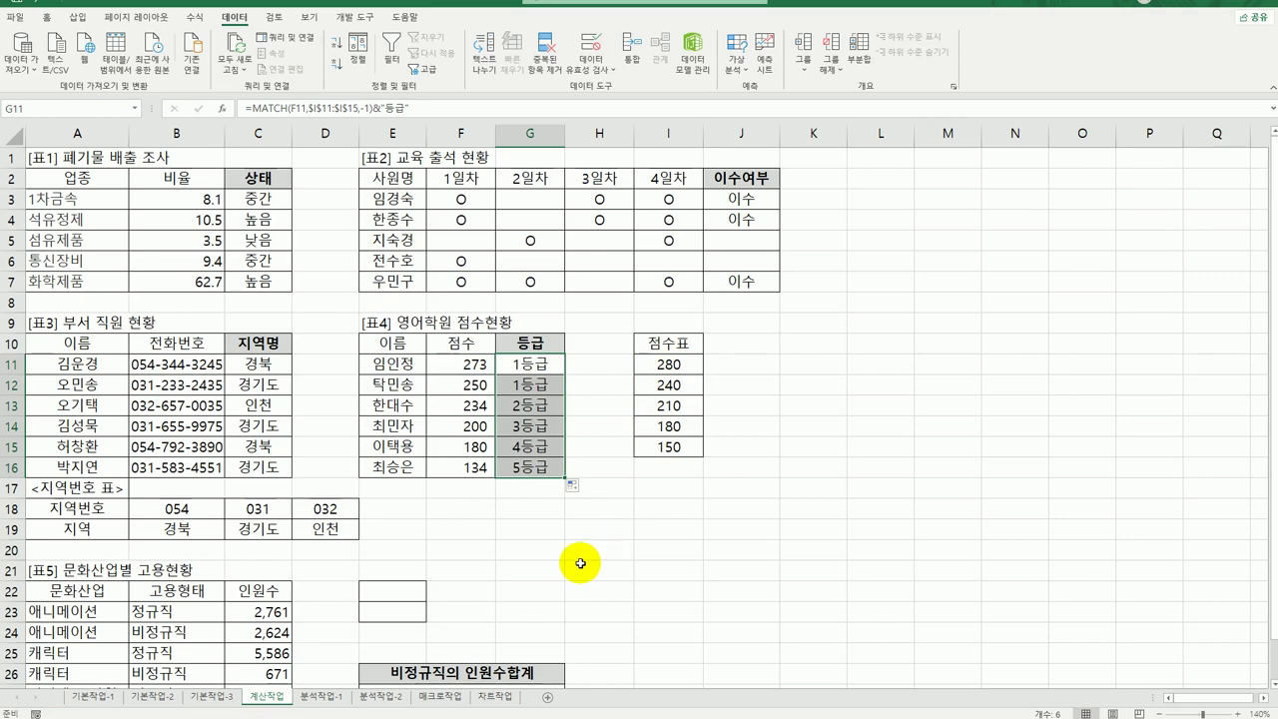
# Step: Build the 표5 criteria range by copying the 고용형태 header and the 비정규직 value into E22:E23
pyautogui.click(409, 591)
pyautogui.scroll(-2, 423, 615)
pyautogui.scroll(-1, 423, 615)
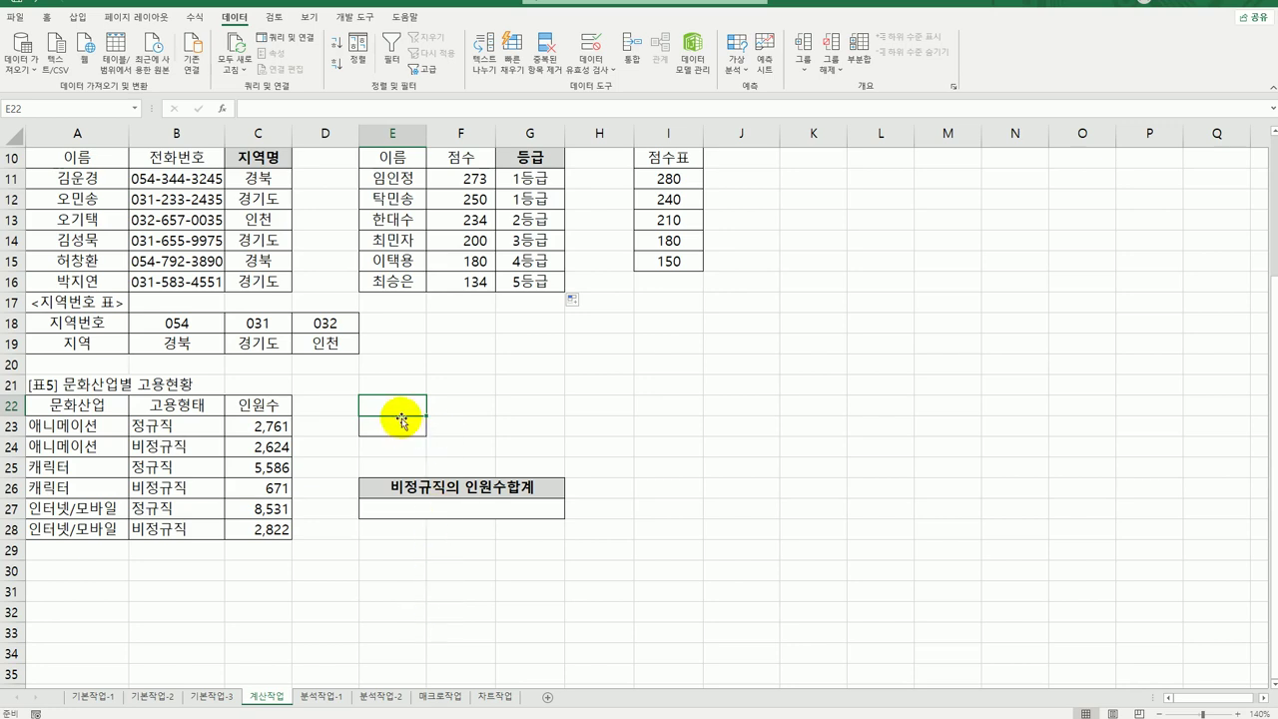
pyautogui.moveTo(395, 410); pyautogui.dragTo(394, 426)
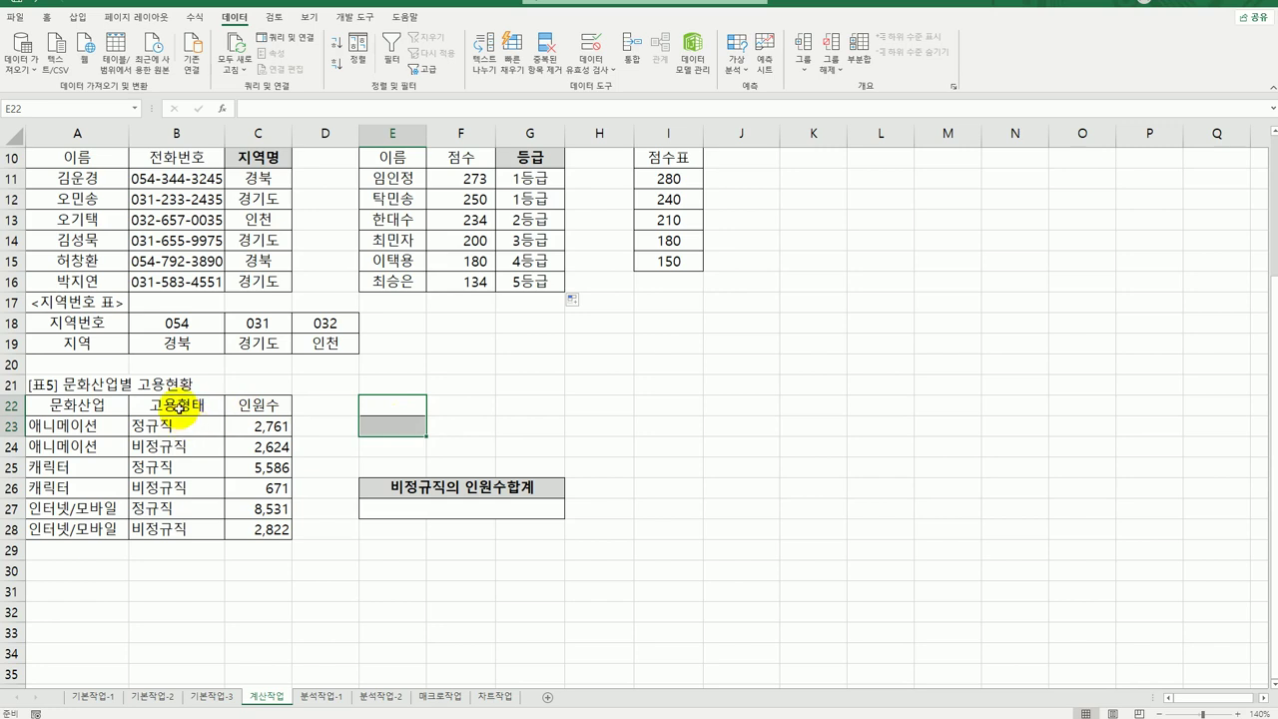
pyautogui.click(178, 405)
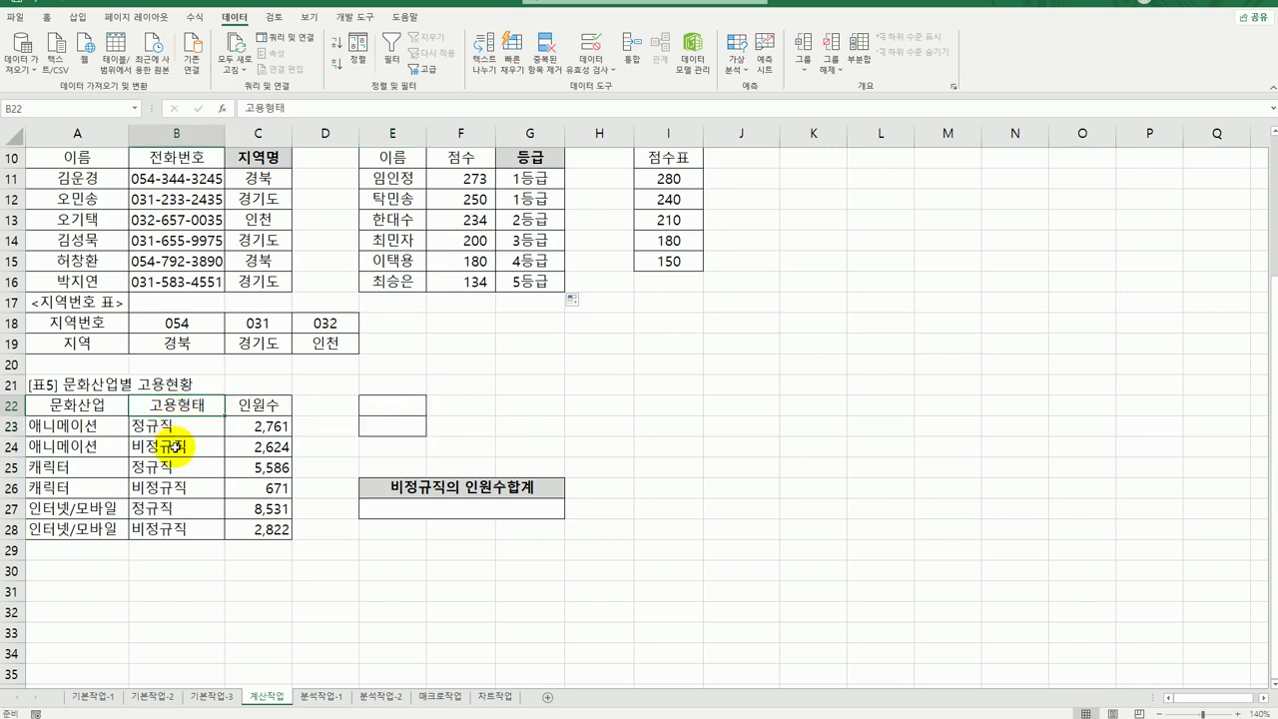
pyautogui.keyDown('ctrl'); pyautogui.click(176, 447); pyautogui.keyUp('ctrl')
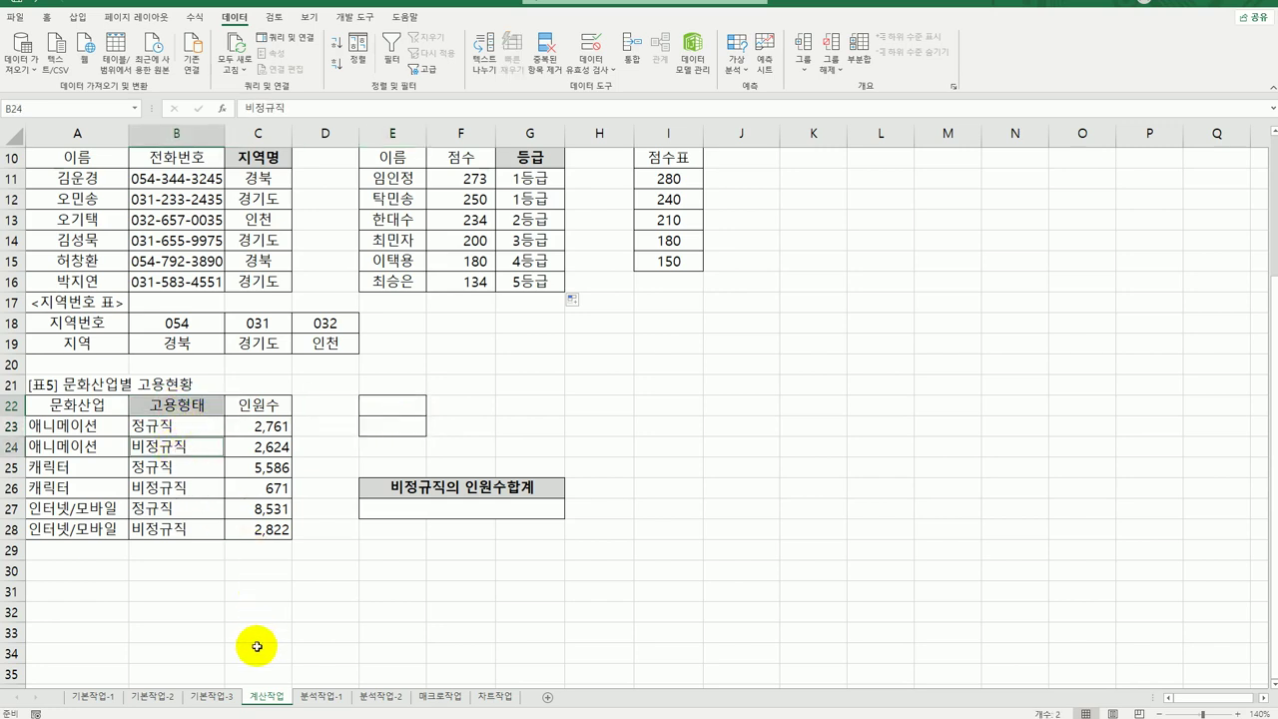
pyautogui.hotkey('ctrl', 'c')
pyautogui.click(399, 404)
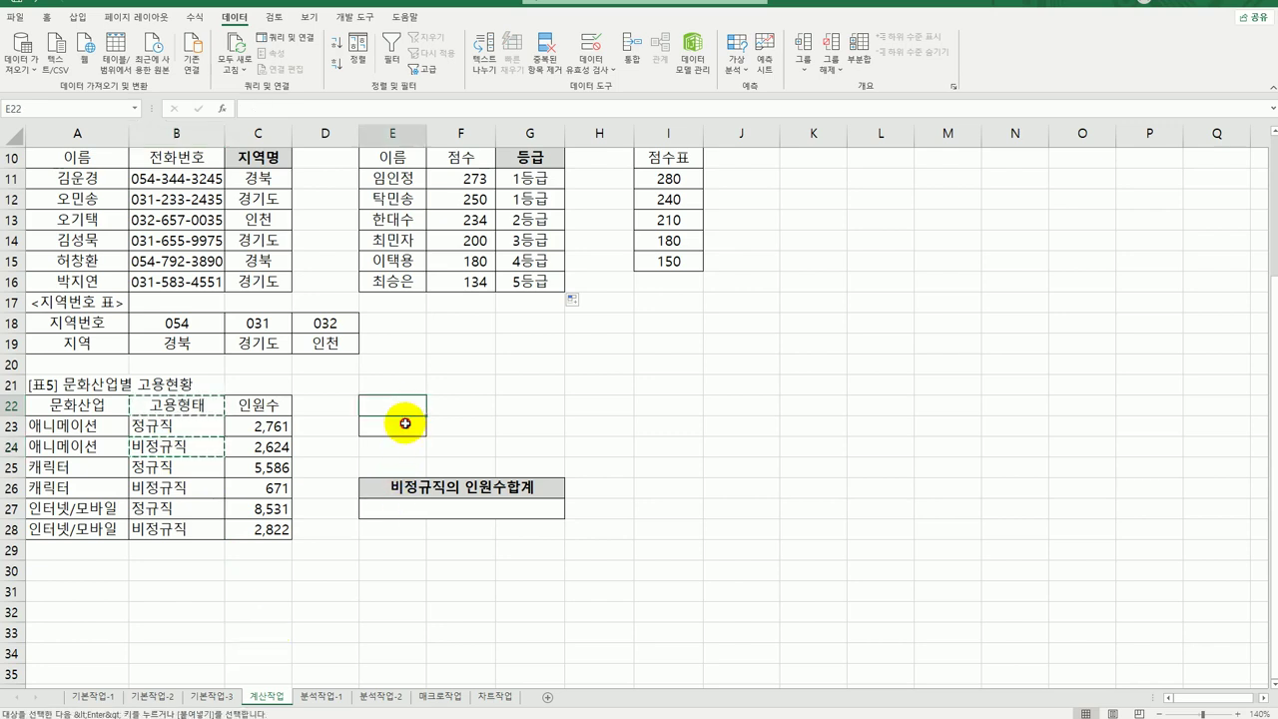
pyautogui.hotkey('ctrl', 'v')
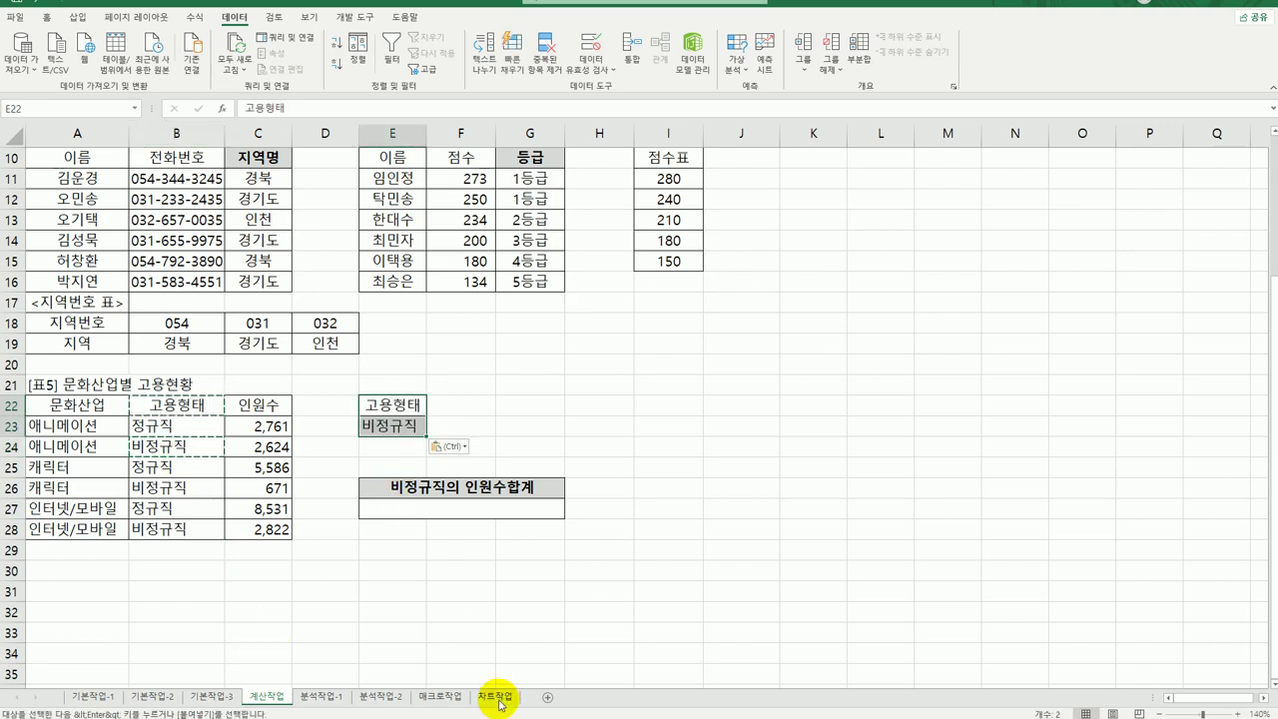
# Step: Start a DSUM formula in E27 under 비정규직의 인원수합계 and open its function arguments
pyautogui.click(475, 507)
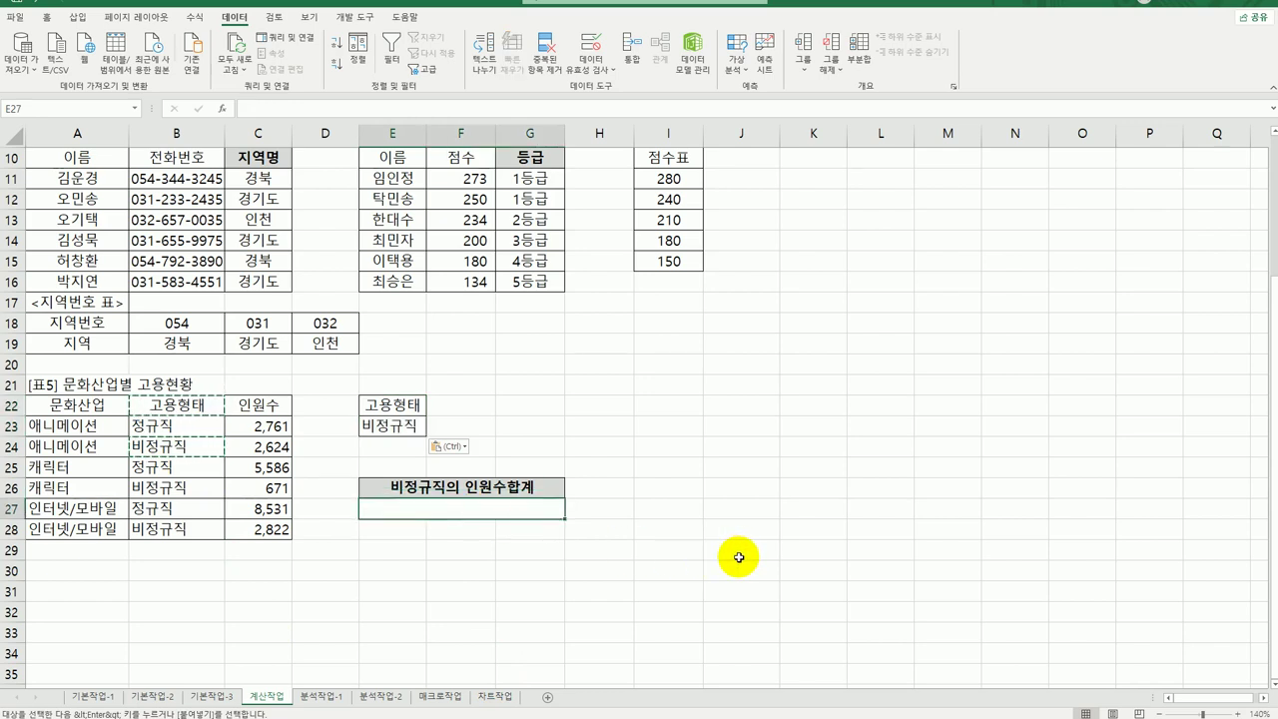
pyautogui.write('=ㅇ')
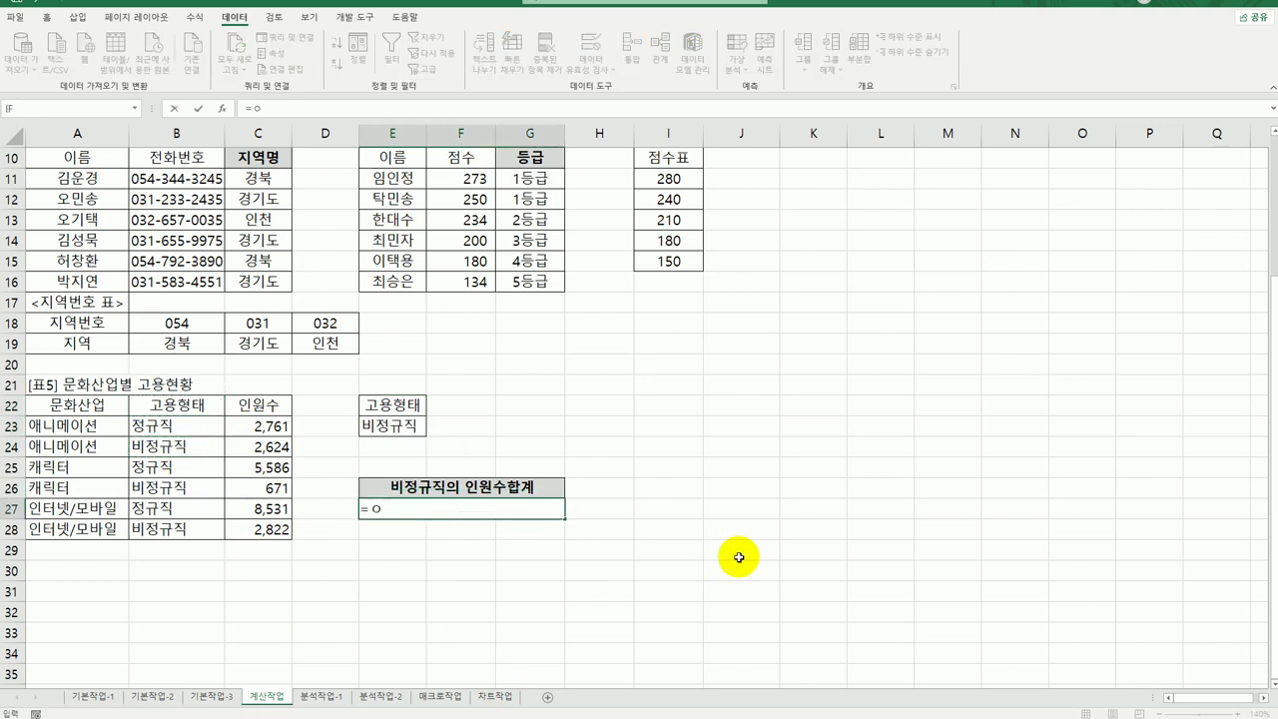
pyautogui.write('dsum')
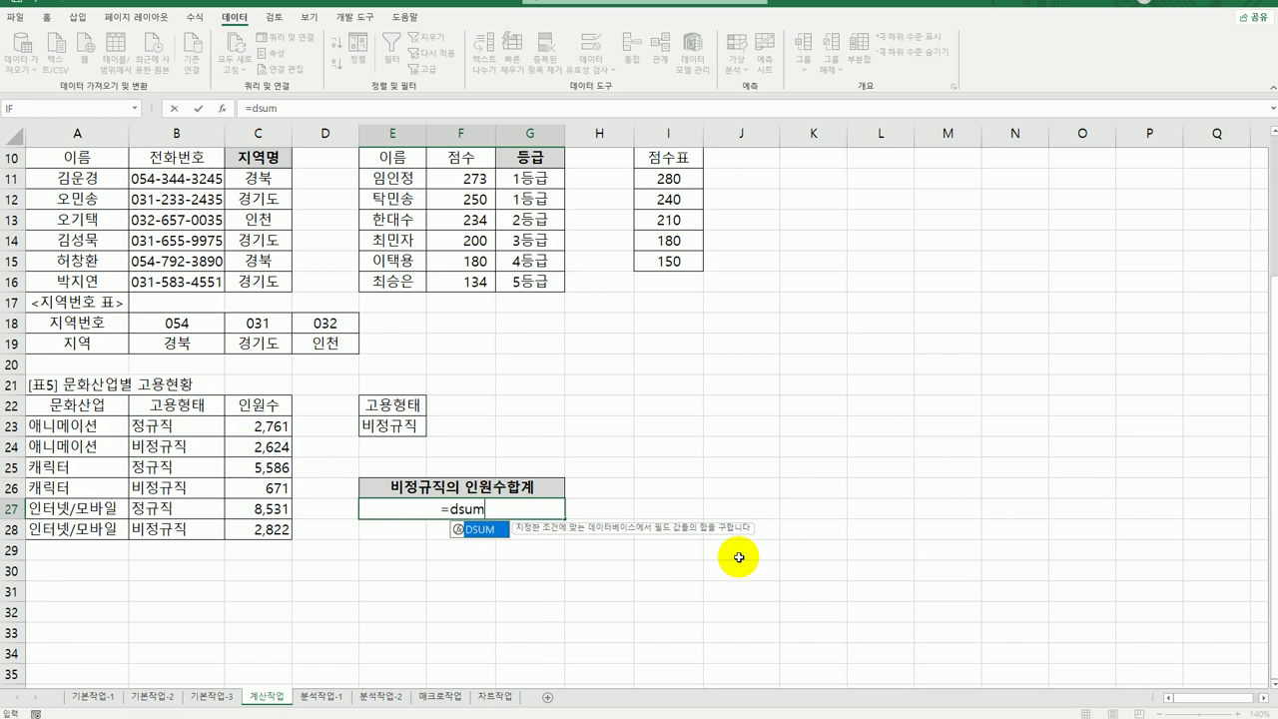
pyautogui.doubleClick(485, 530)
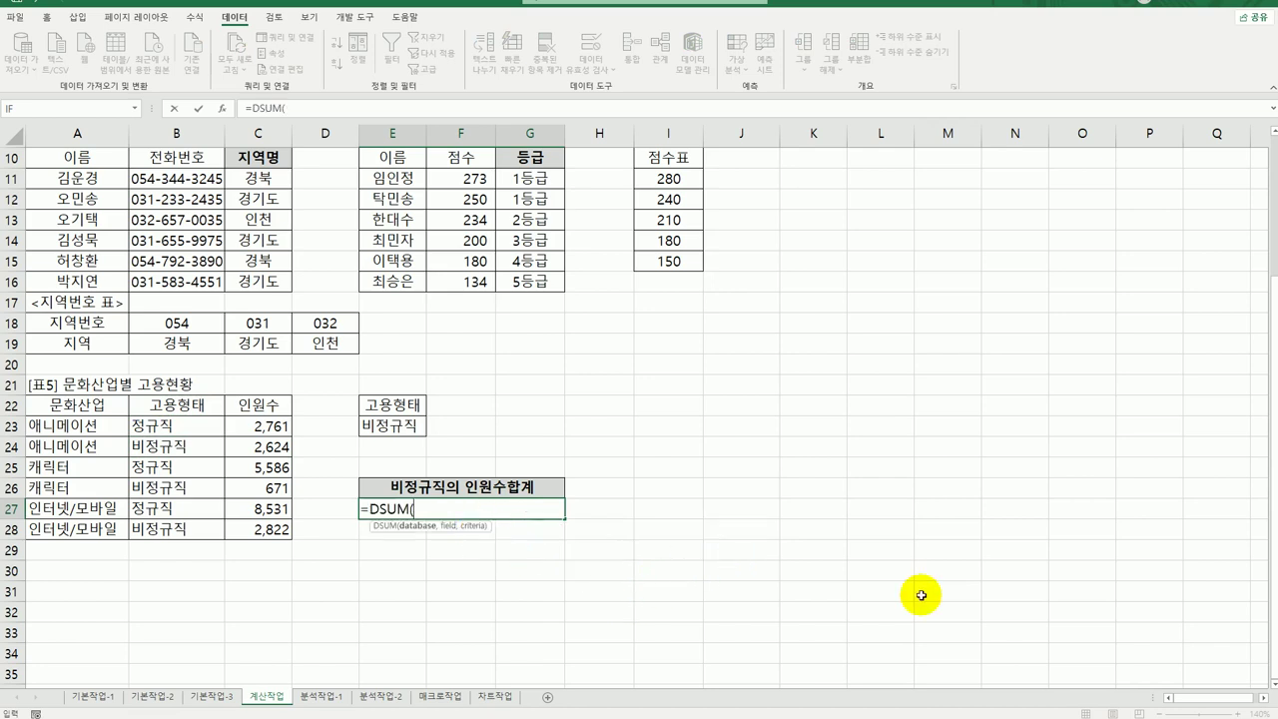
pyautogui.click(221, 108)
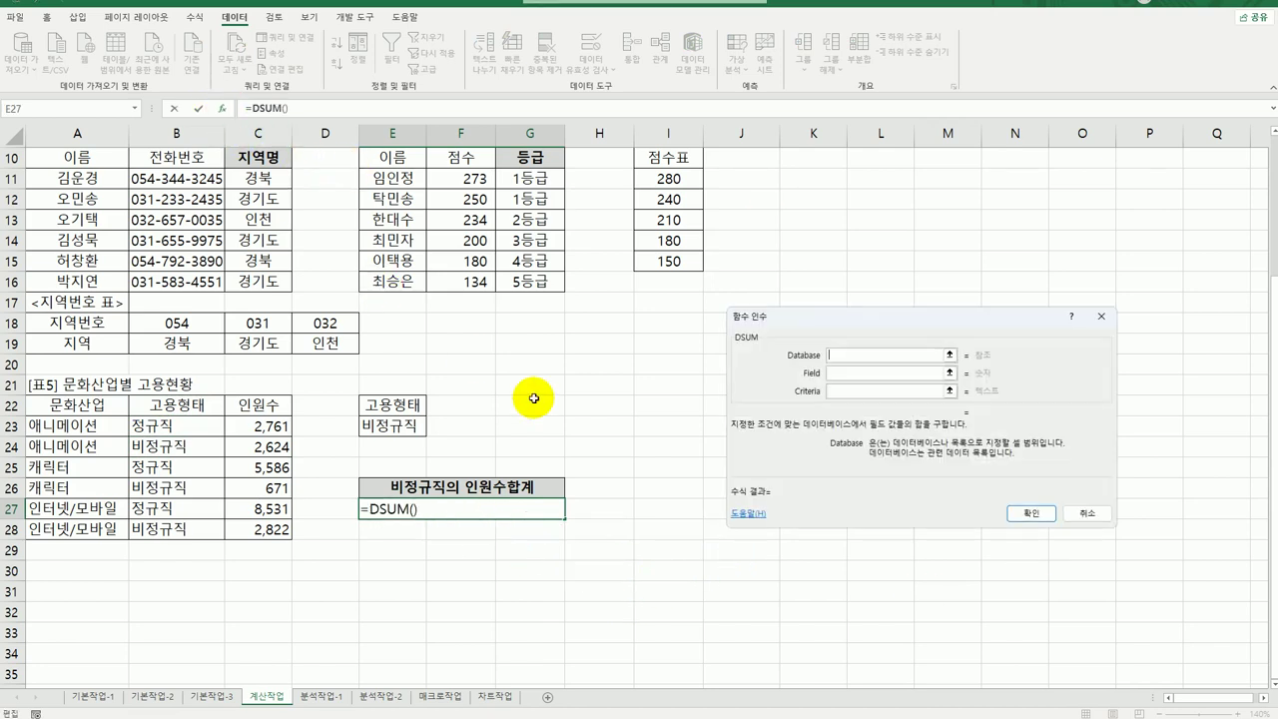
# Step: Complete the DSUM in E27 with database A22:C28, field C22 and criteria E22:E23, and accept the function
pyautogui.moveTo(48, 403); pyautogui.dragTo(247, 536)
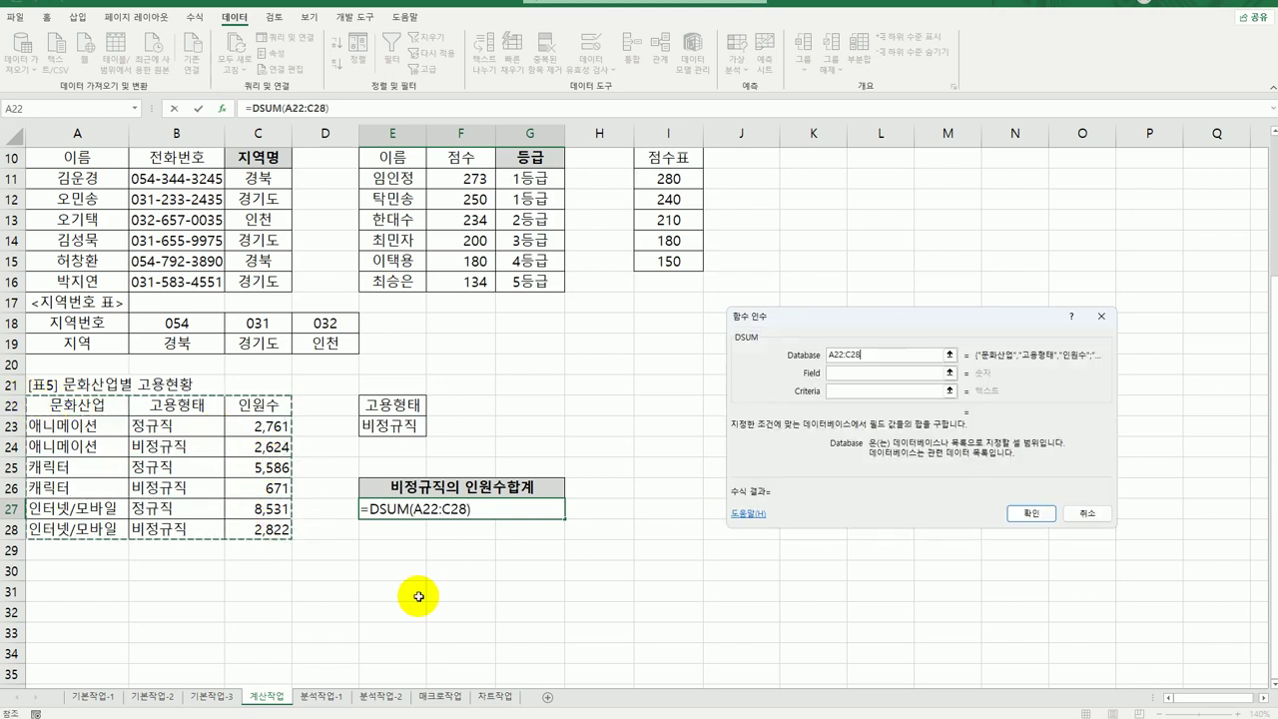
pyautogui.click(847, 374)
pyautogui.click(262, 403)
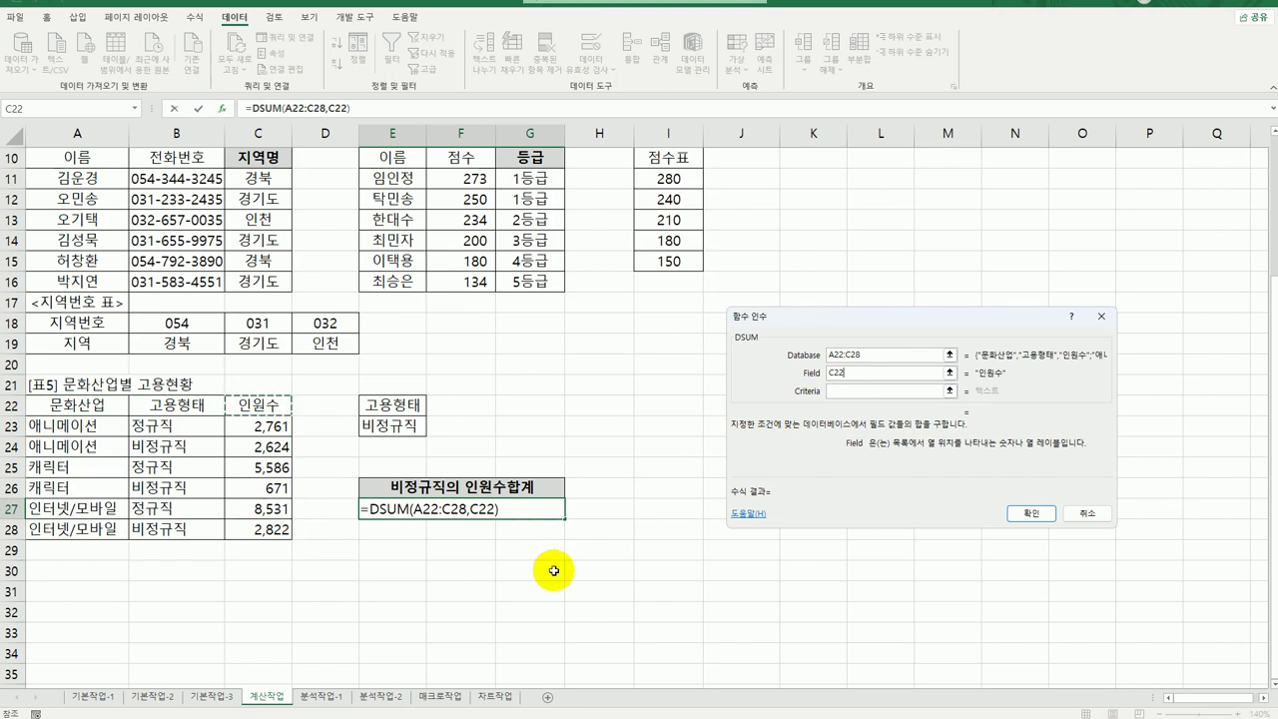
pyautogui.click(877, 390)
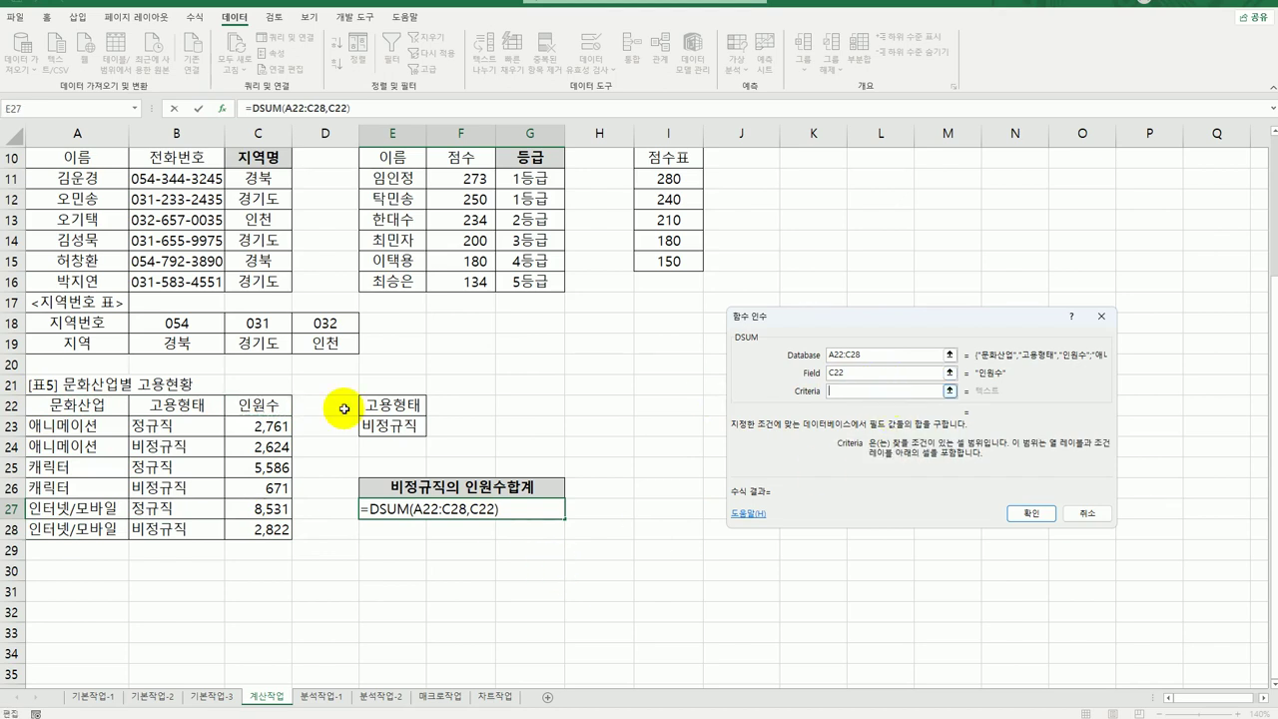
pyautogui.moveTo(396, 403); pyautogui.dragTo(402, 425)
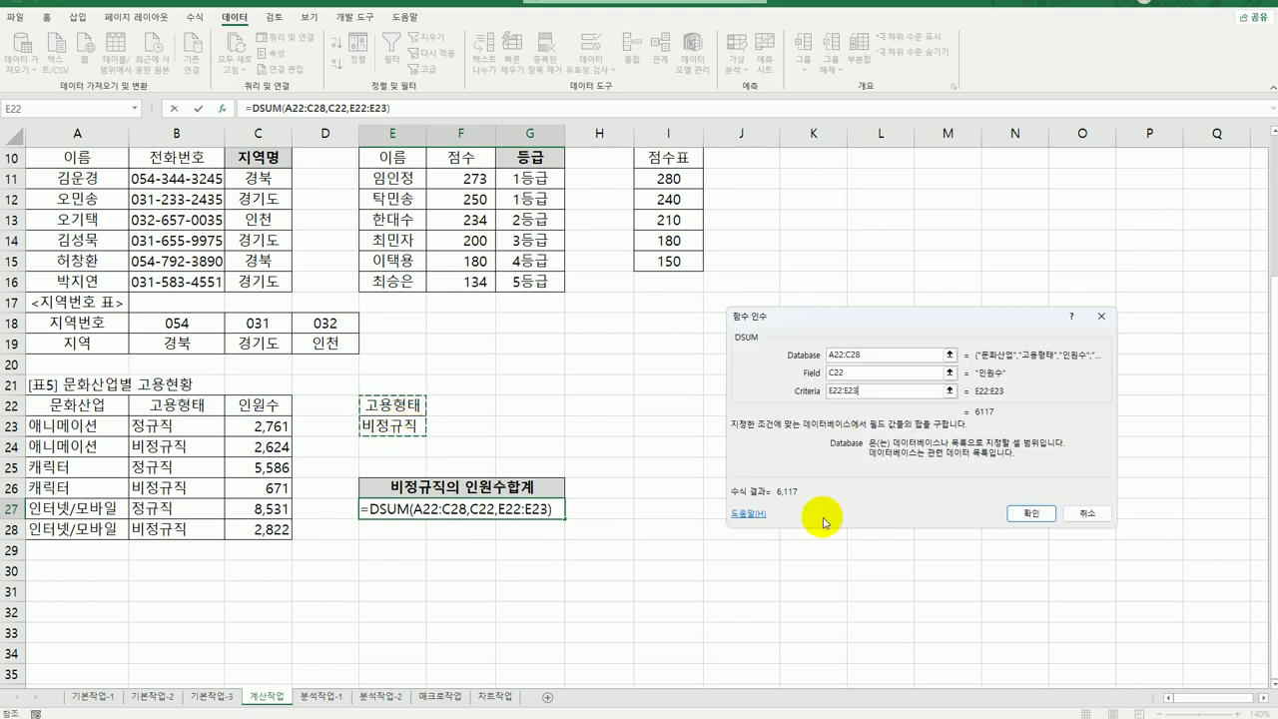
pyautogui.click(1035, 512)
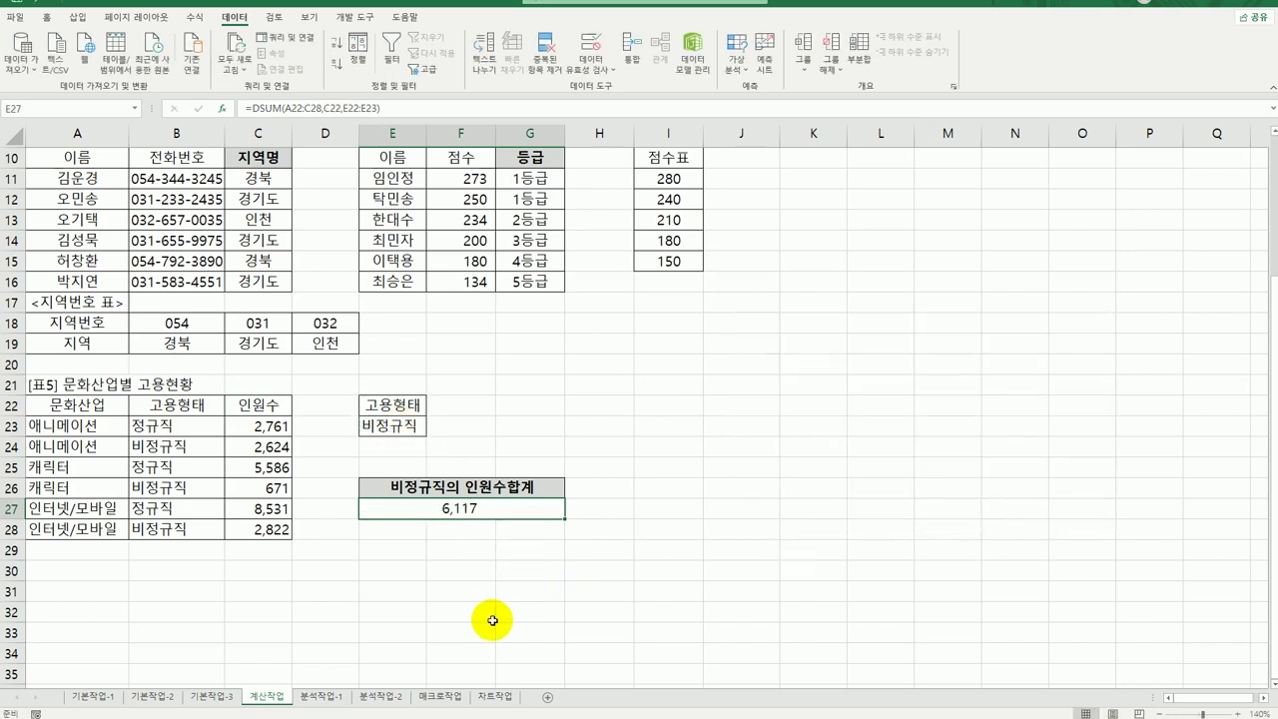
# Step: Append &"명" to the end of the DSUM formula in E27
pyautogui.doubleClick(486, 509)
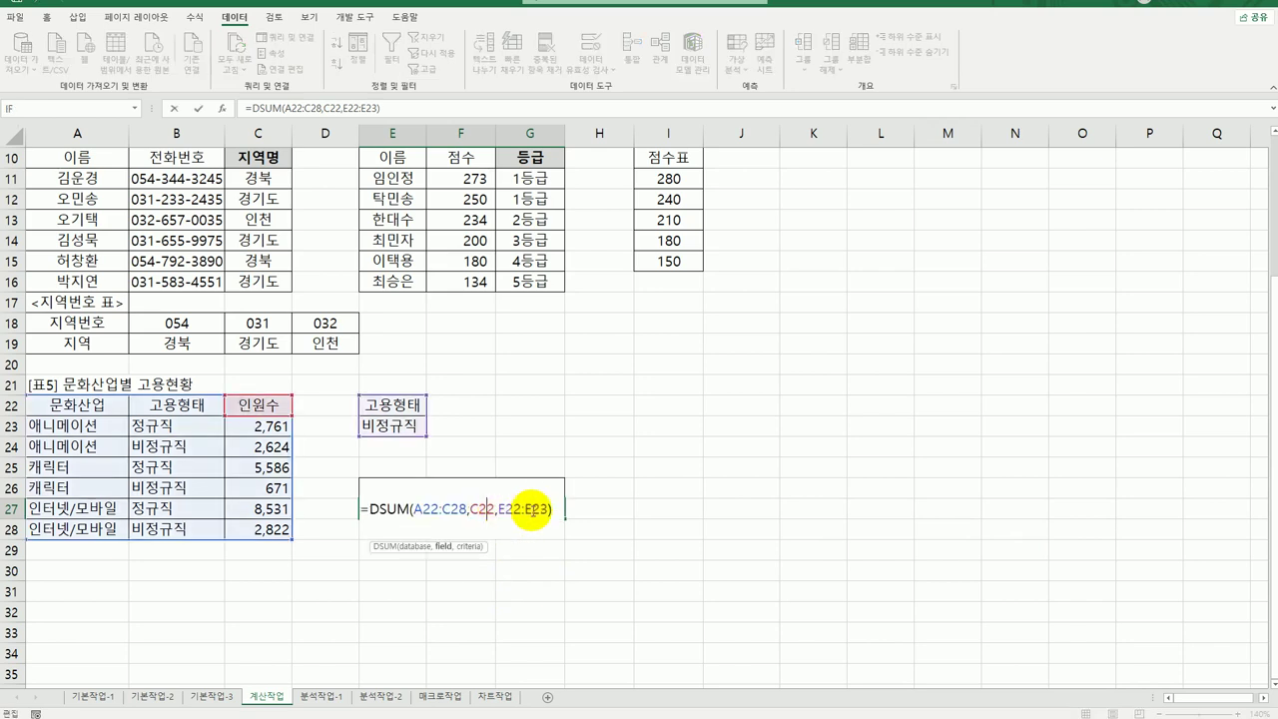
pyautogui.click(564, 511)
pyautogui.write('&')
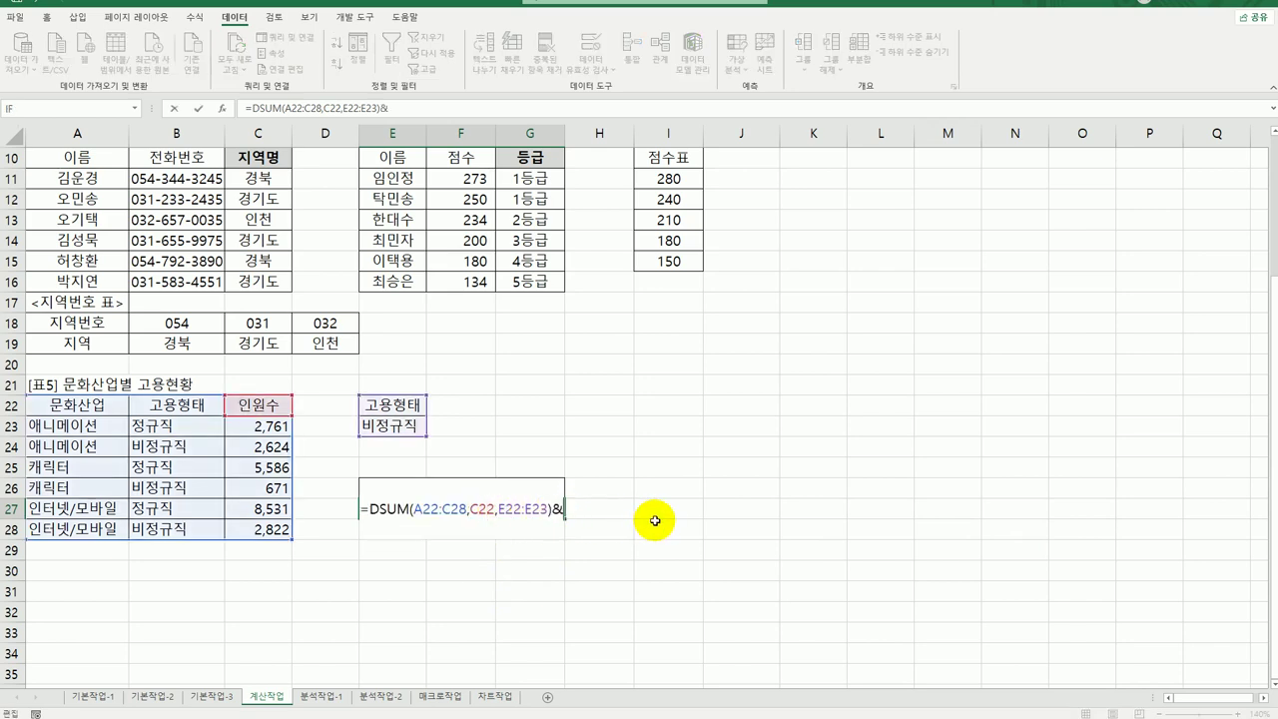
pyautogui.write('"명')
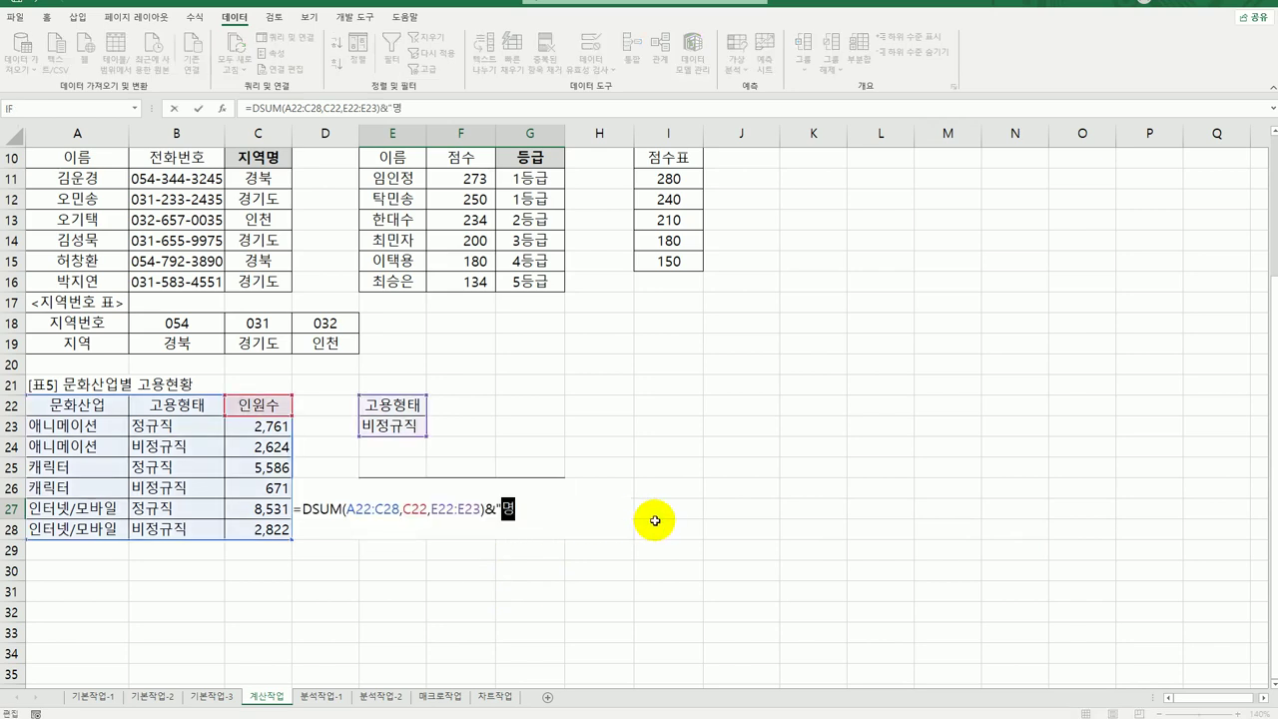
pyautogui.press('Return')
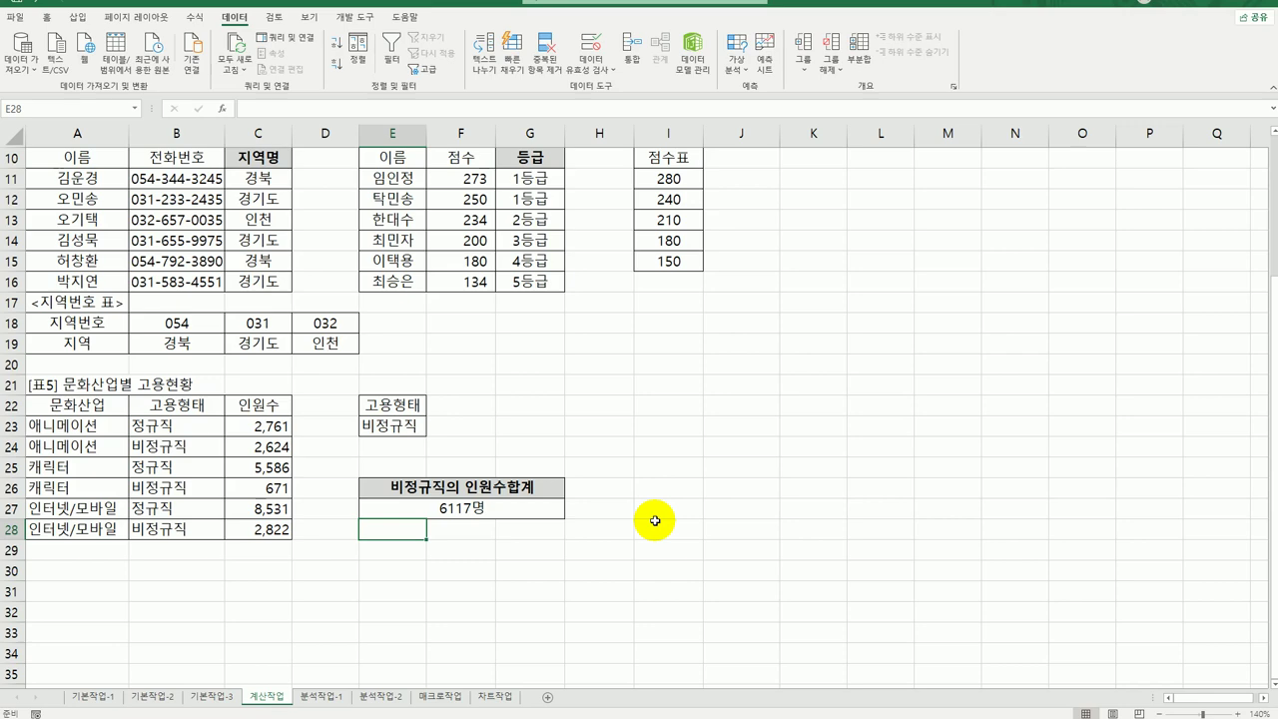
# Step: Open the 분석작업-1 sheet and autofit column J so the 작성일 date fits
pyautogui.scroll(3, 655, 520)
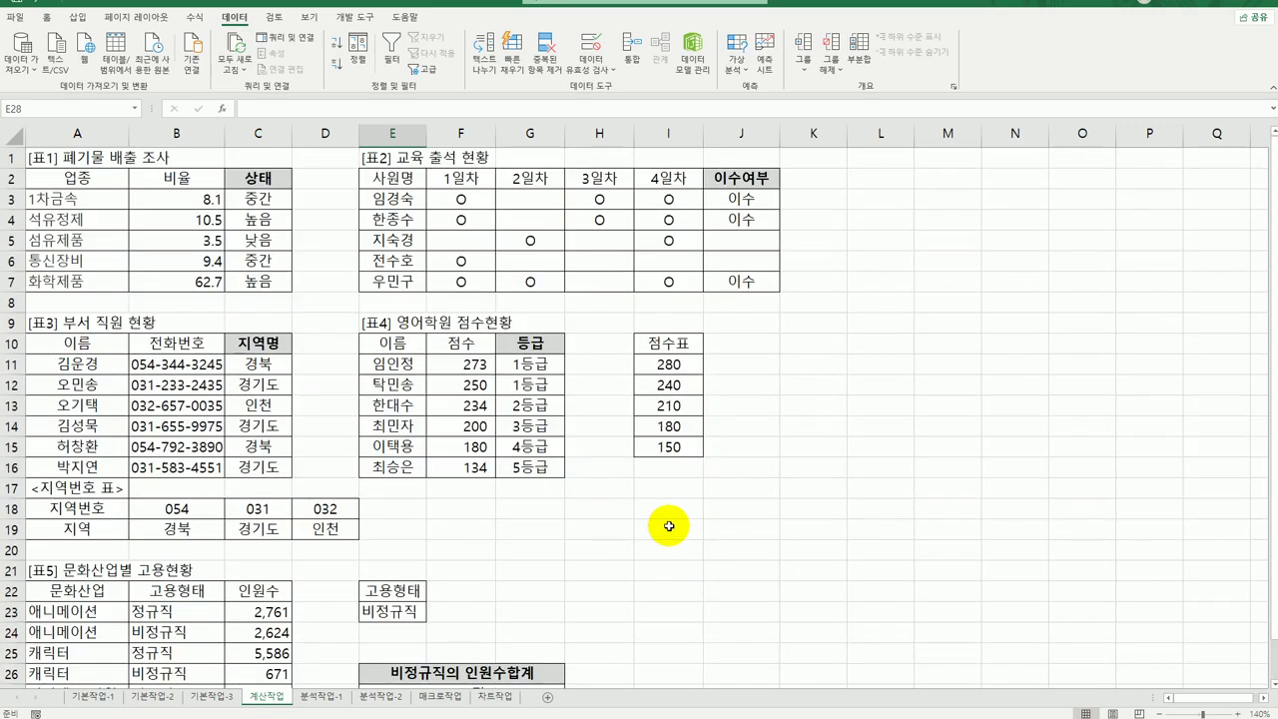
pyautogui.click(333, 695)
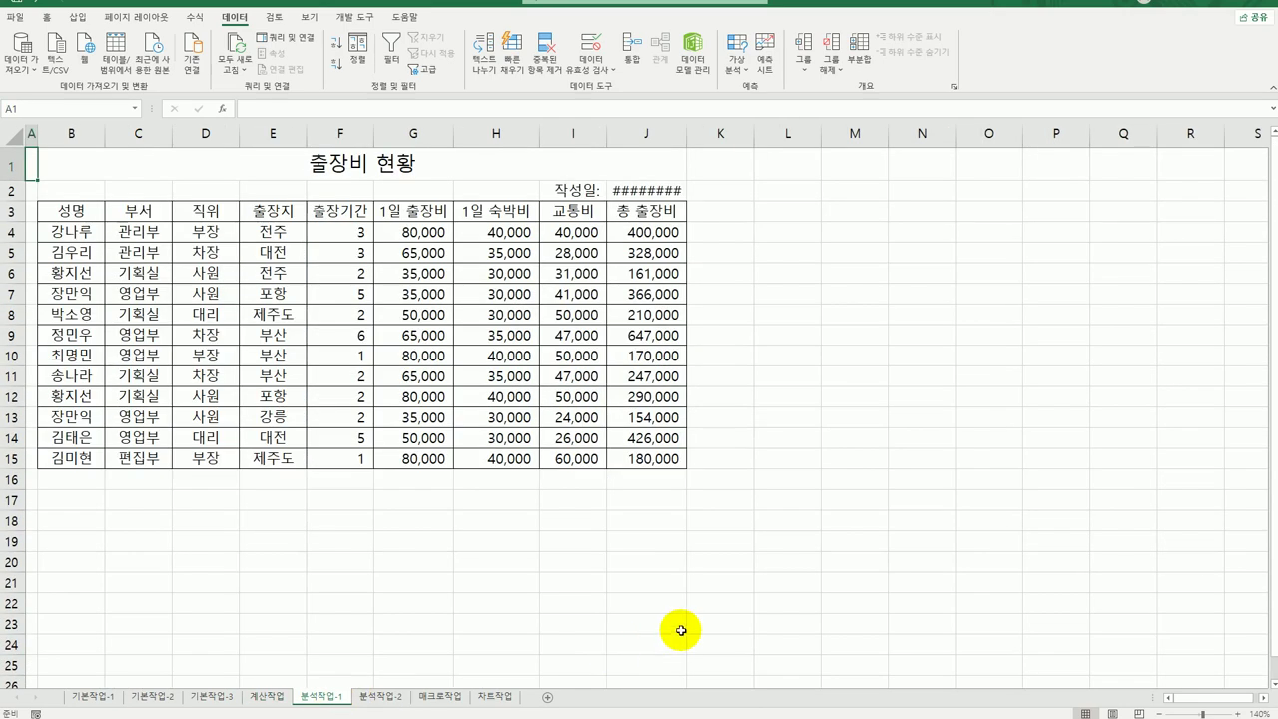
pyautogui.doubleClick(686, 133)
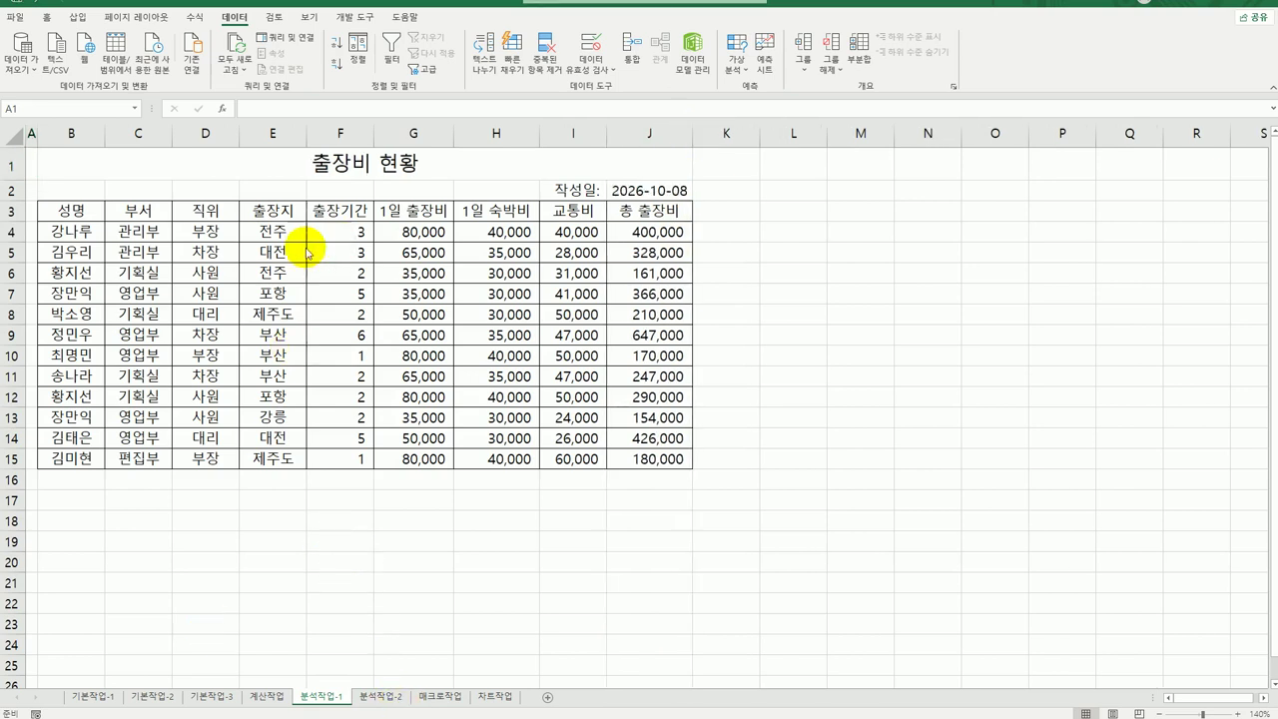
# Step: Create a pivot table from the 출장비 현황 range B3:J15, placed on the existing worksheet at B21
pyautogui.click(281, 291)
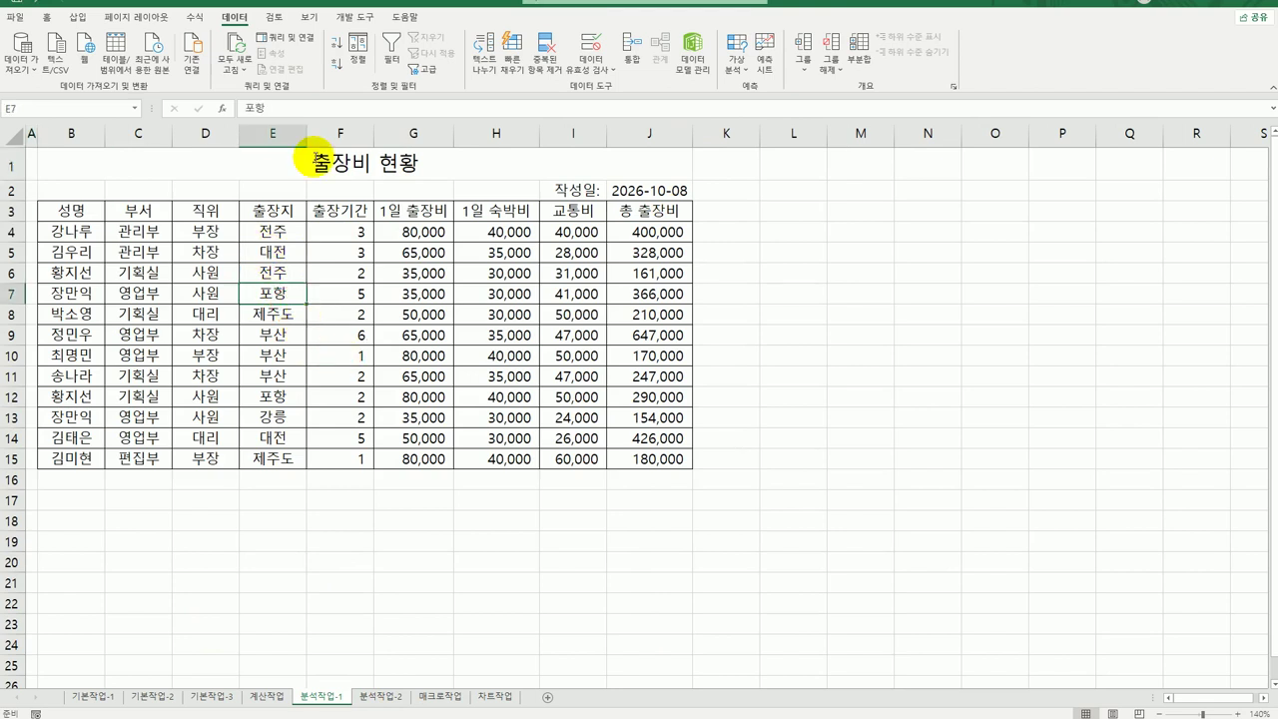
pyautogui.click(80, 18)
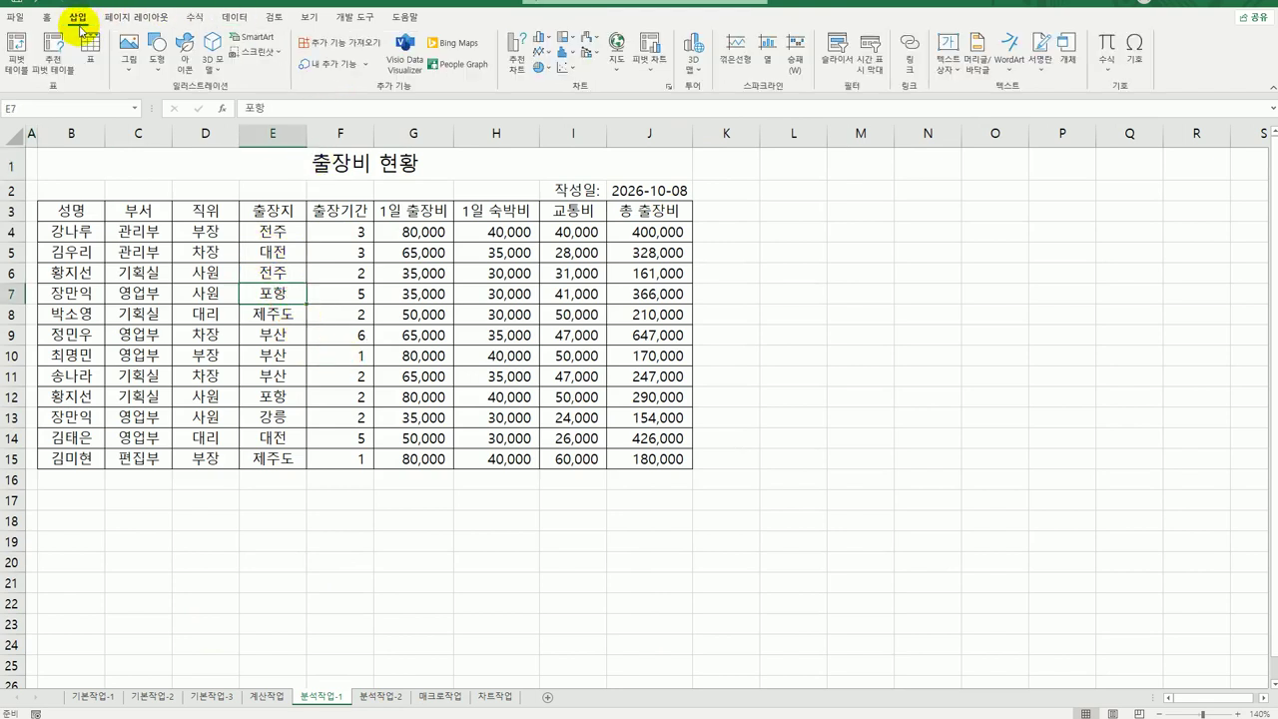
pyautogui.click(18, 50)
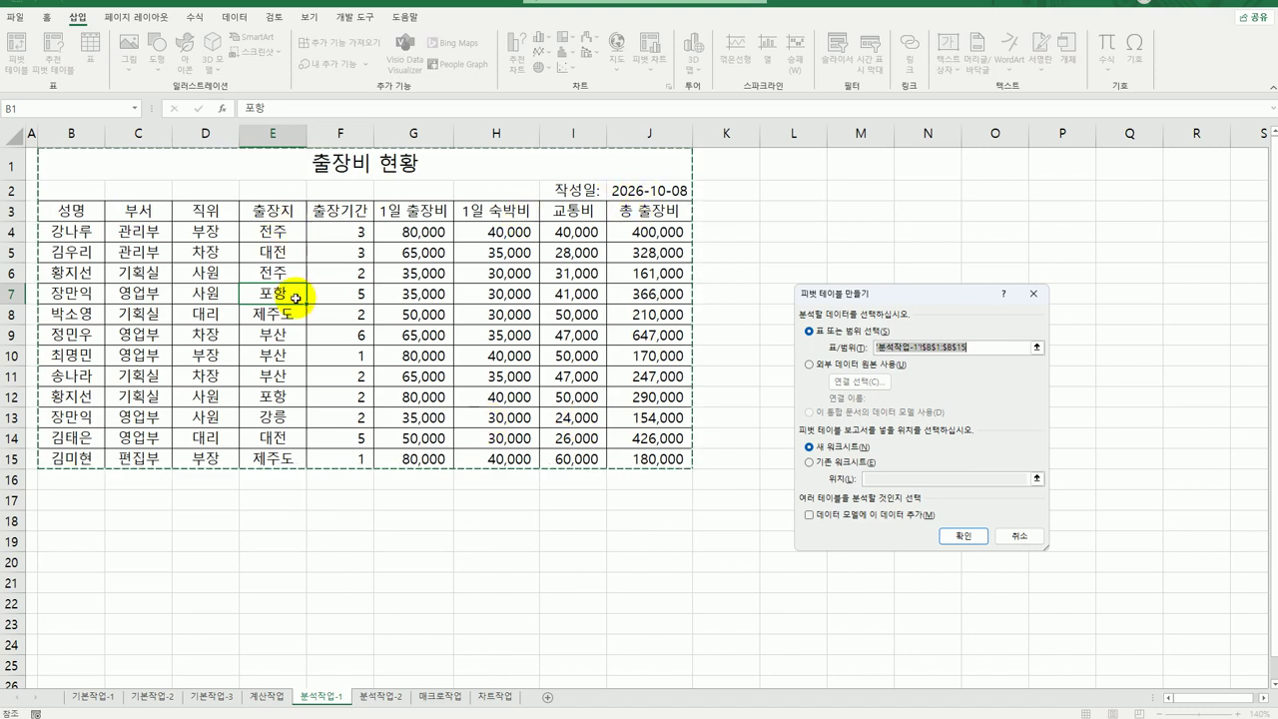
pyautogui.moveTo(55, 214); pyautogui.dragTo(664, 461)
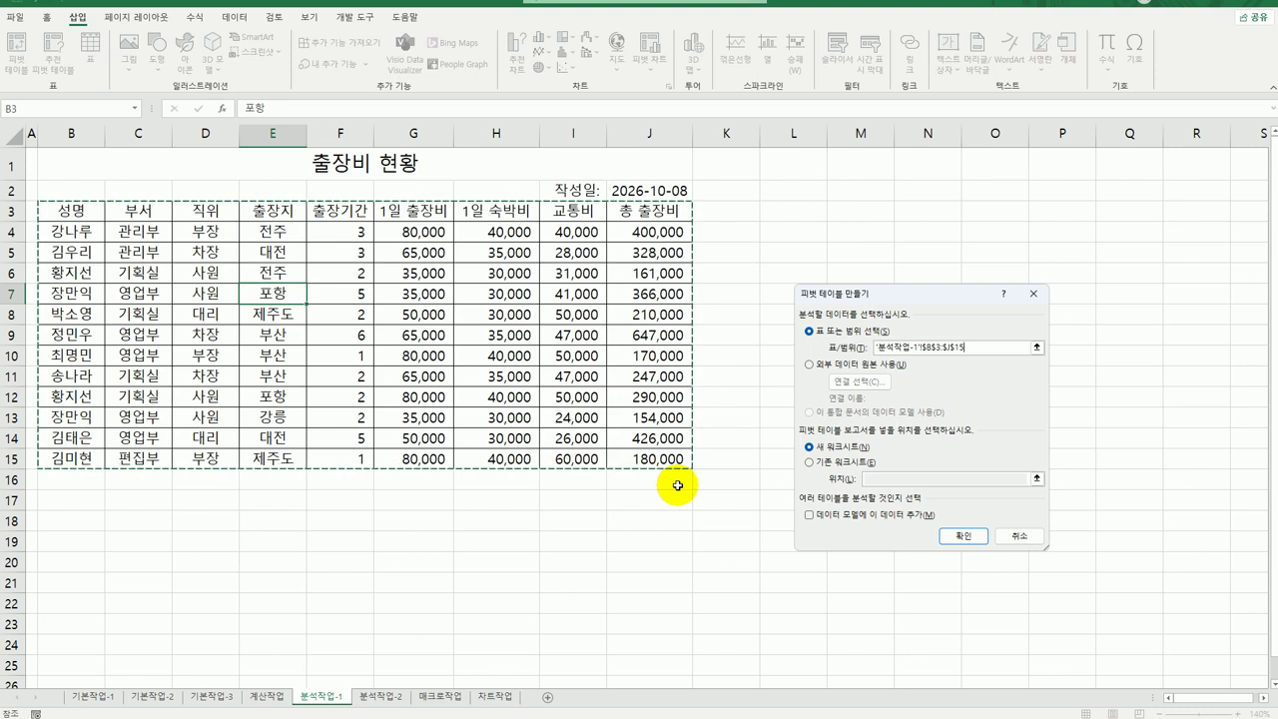
pyautogui.click(854, 463)
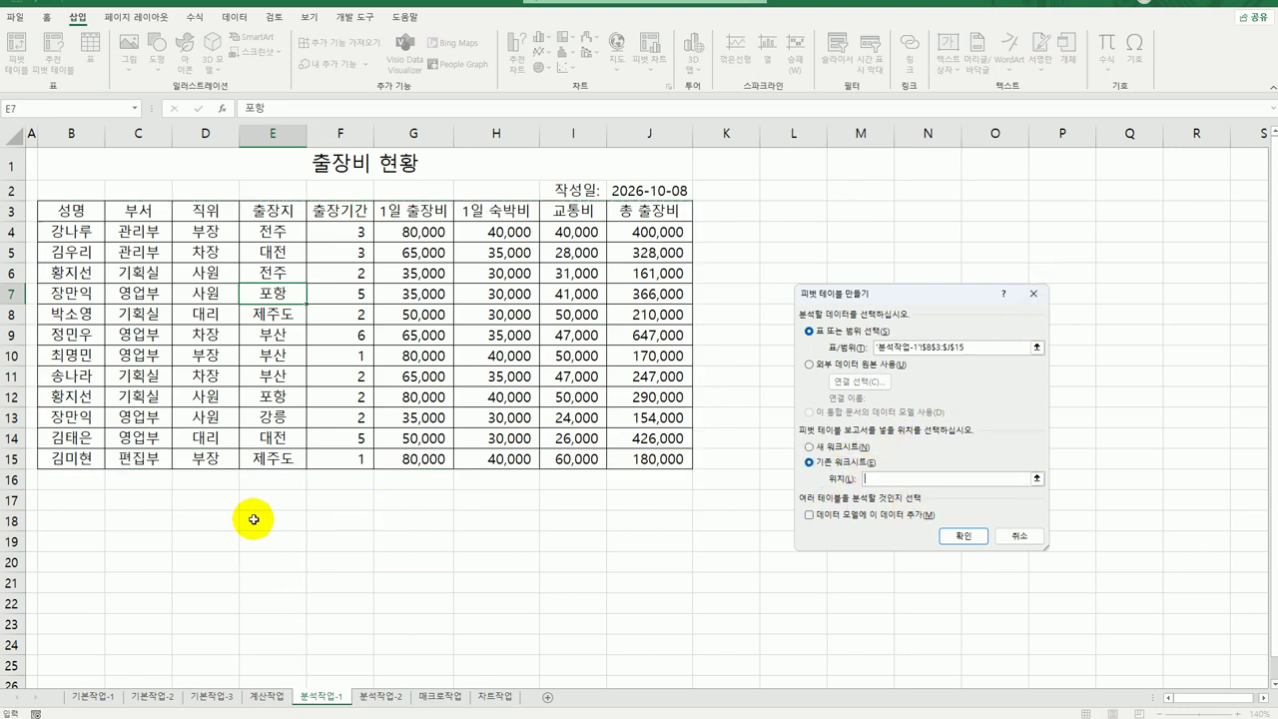
pyautogui.click(58, 582)
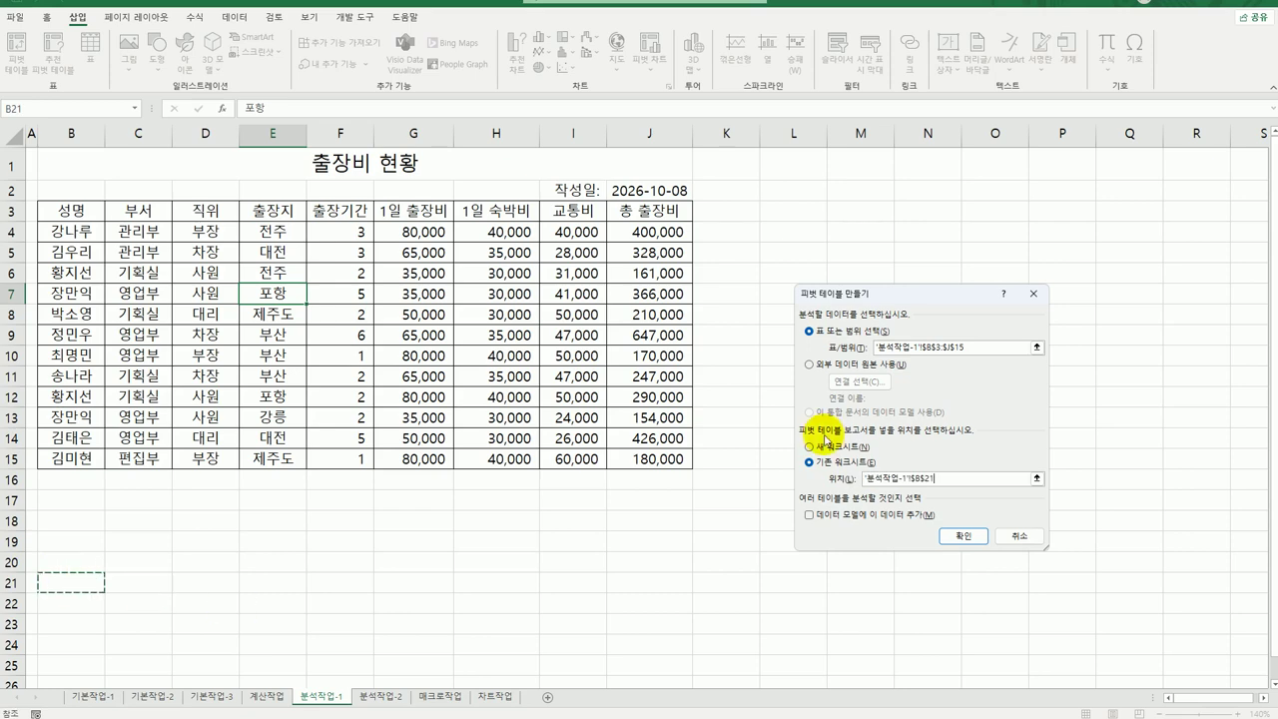
pyautogui.click(964, 537)
# Step: Lay out the pivot table with 부서 as filter, 성명 in rows, 출장지 in columns and 총 출장비 in values
pyautogui.scroll(-6, 722, 505)
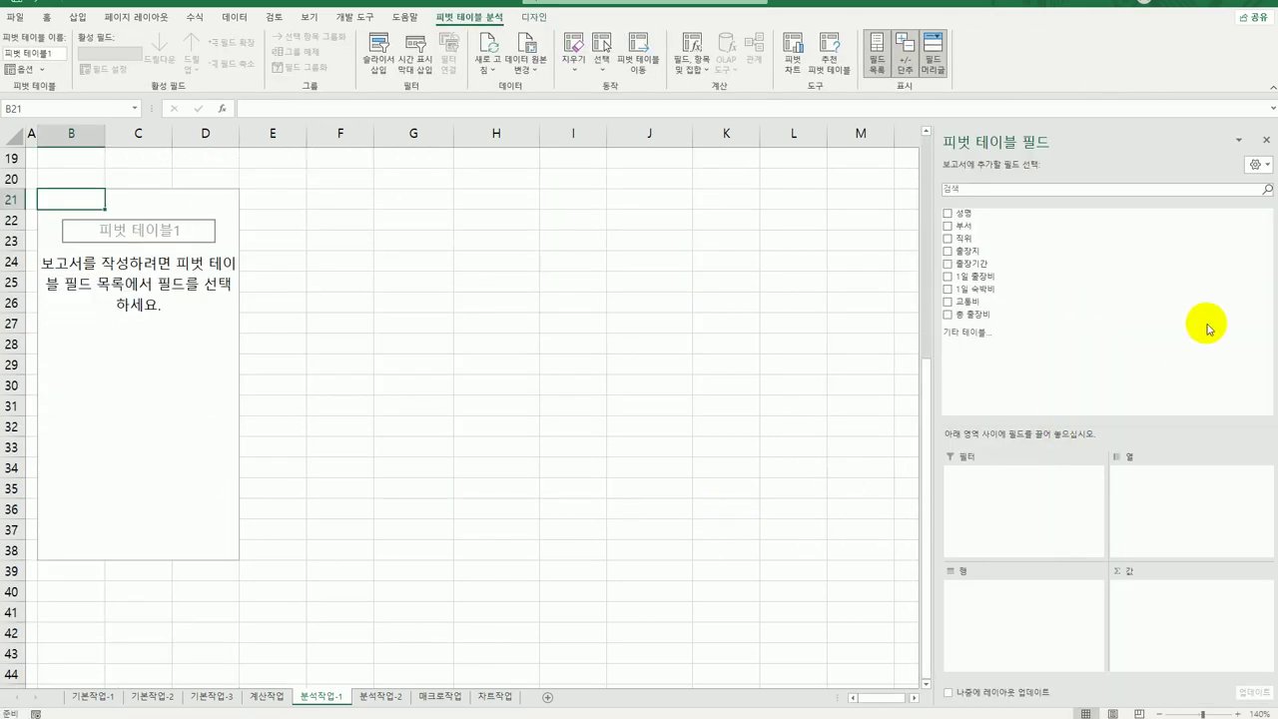
pyautogui.moveTo(1009, 229); pyautogui.dragTo(1005, 503)
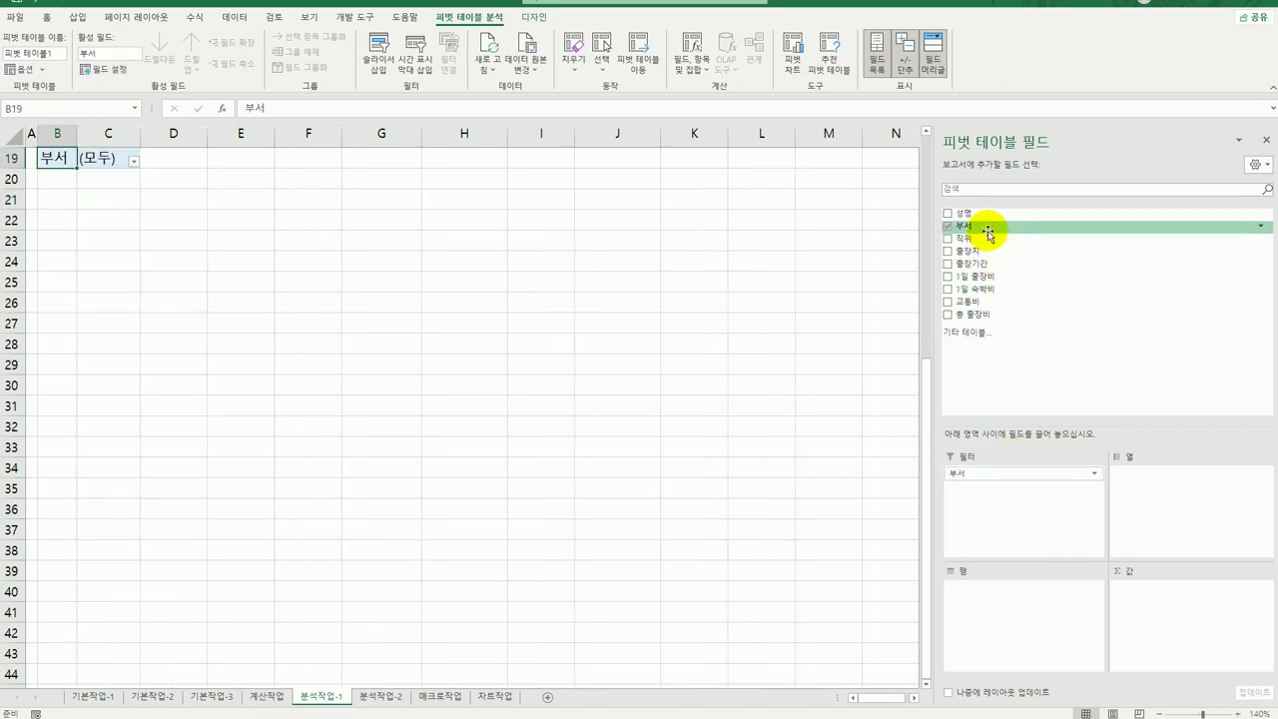
pyautogui.moveTo(983, 218); pyautogui.dragTo(998, 605)
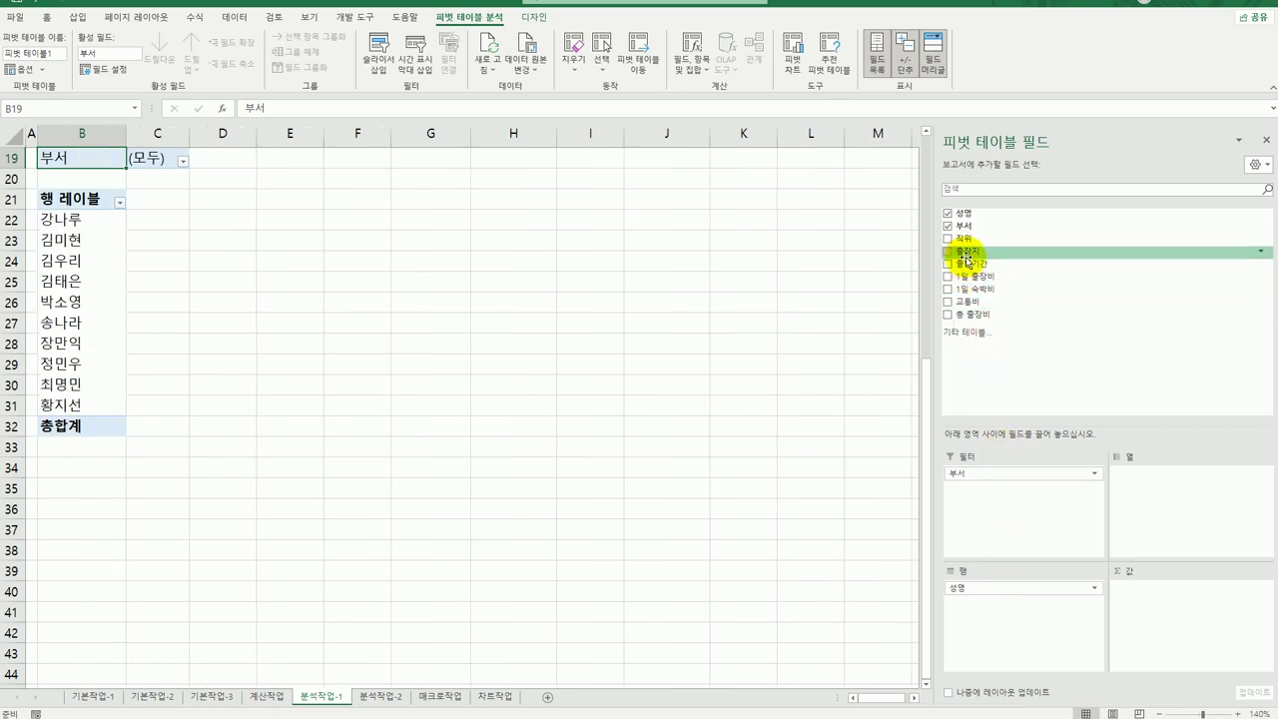
pyautogui.moveTo(969, 251); pyautogui.dragTo(1141, 485)
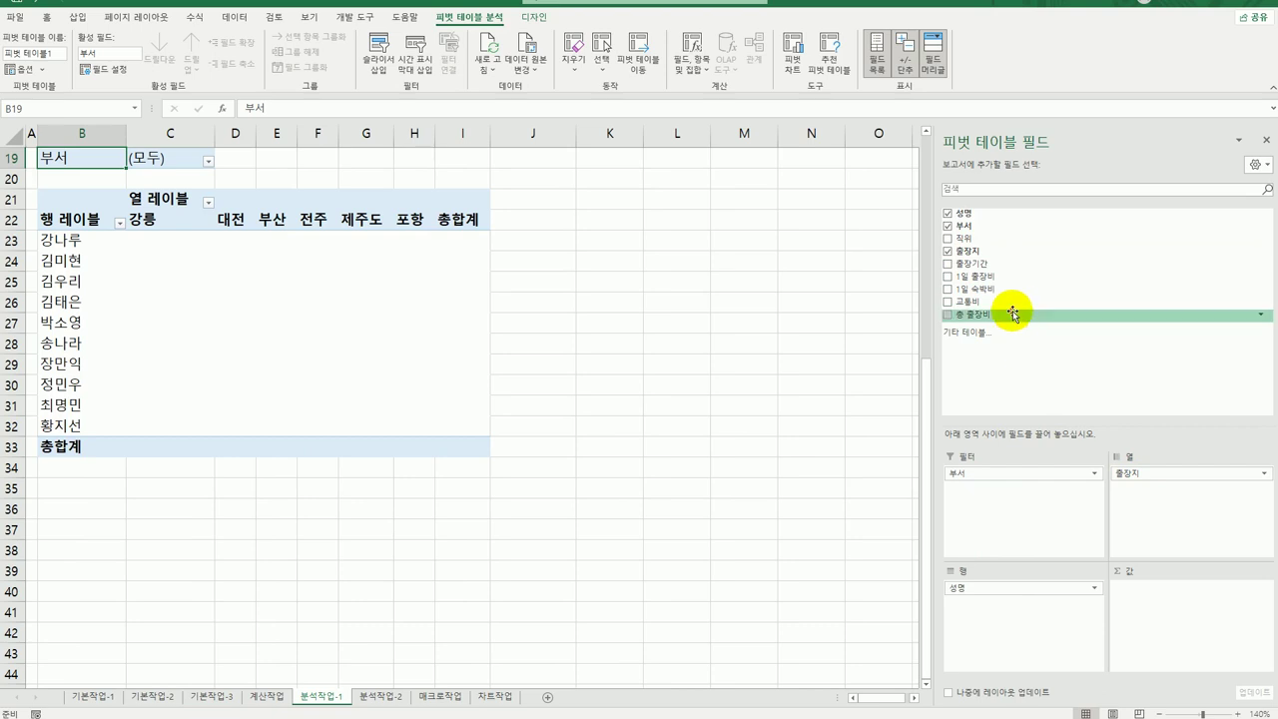
pyautogui.moveTo(1013, 315); pyautogui.dragTo(1203, 627)
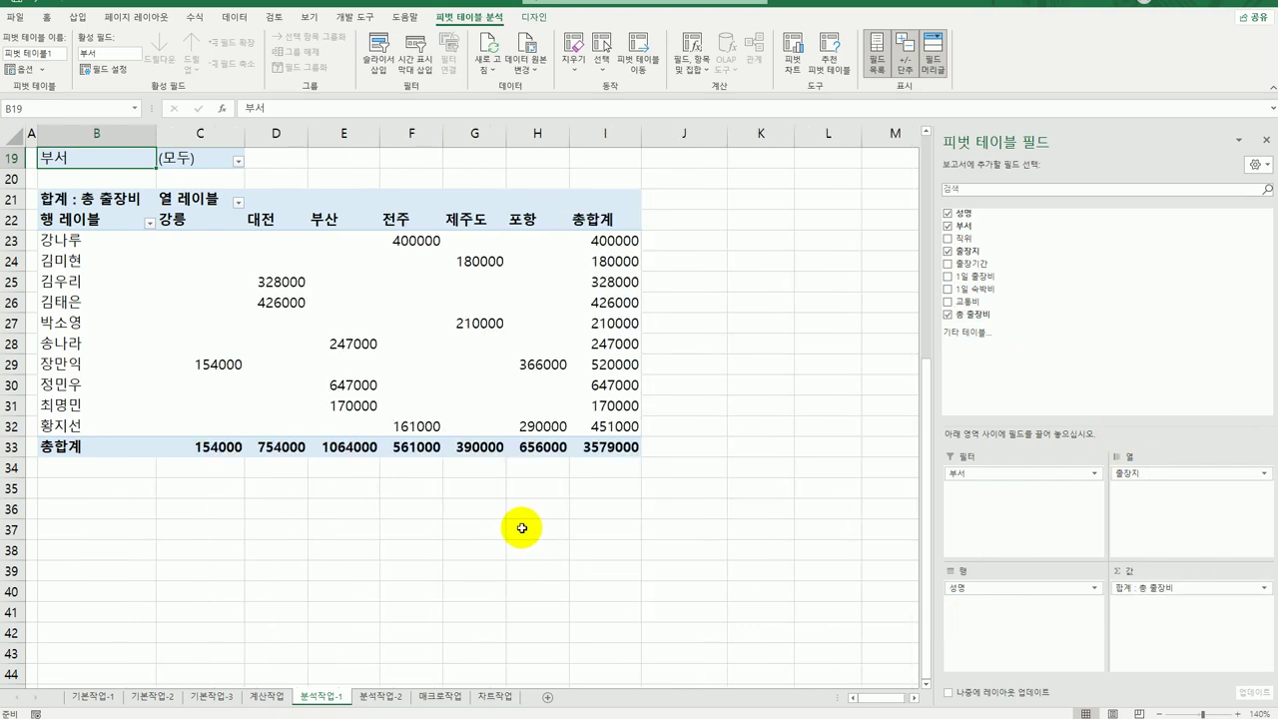
# Step: Turn off the pivot table's row and column grand totals and show the report in outline form (개요 형식)
pyautogui.scroll(1, 499, 579)
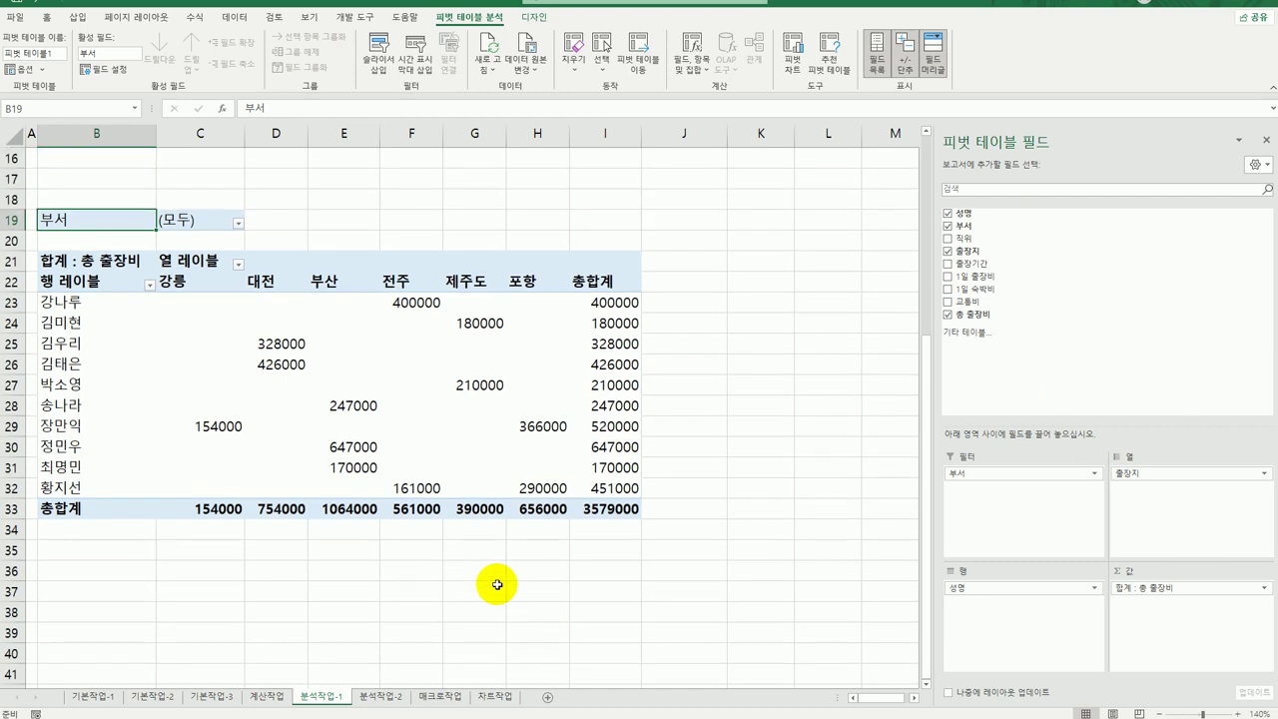
pyautogui.click(530, 19)
pyautogui.click(44, 52)
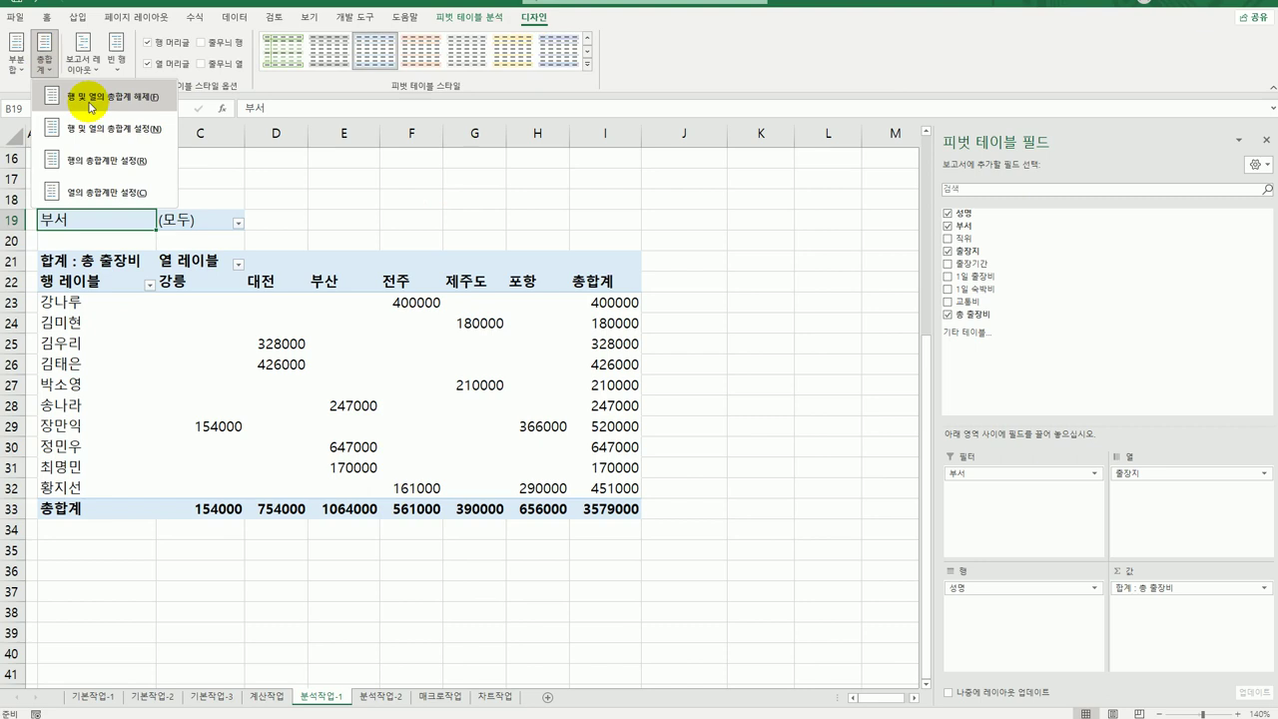
pyautogui.click(91, 97)
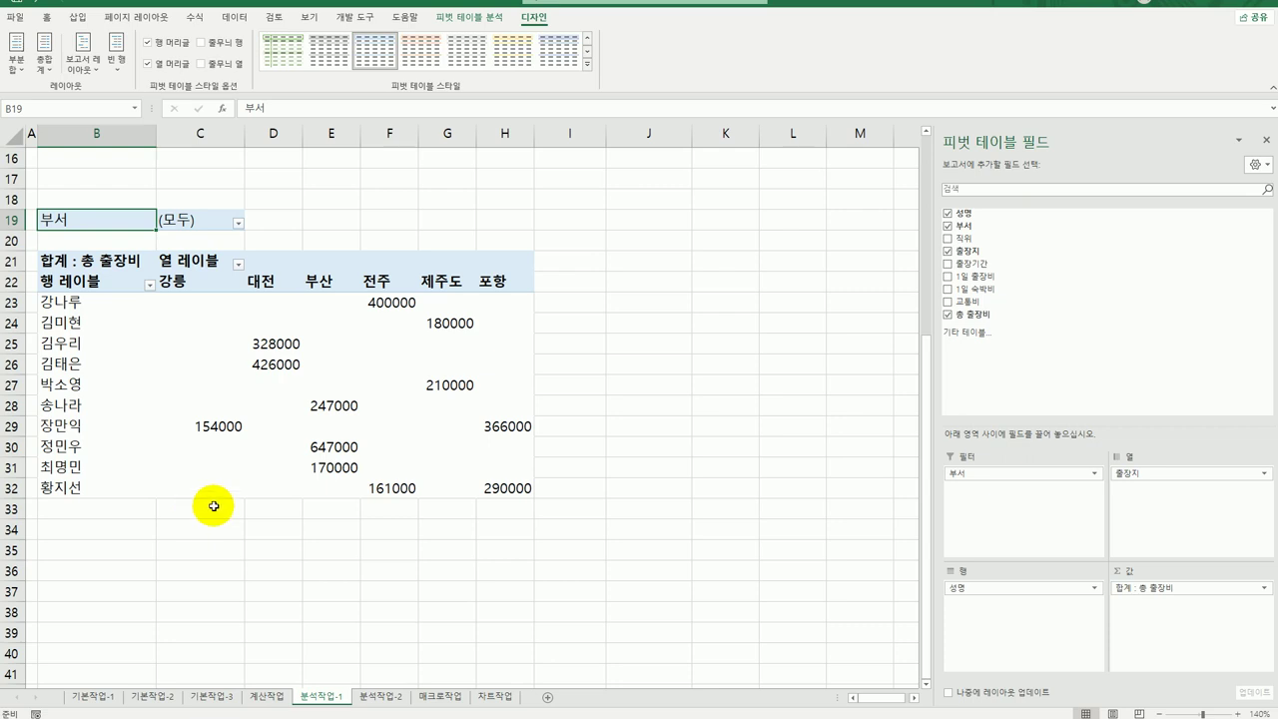
pyautogui.click(78, 70)
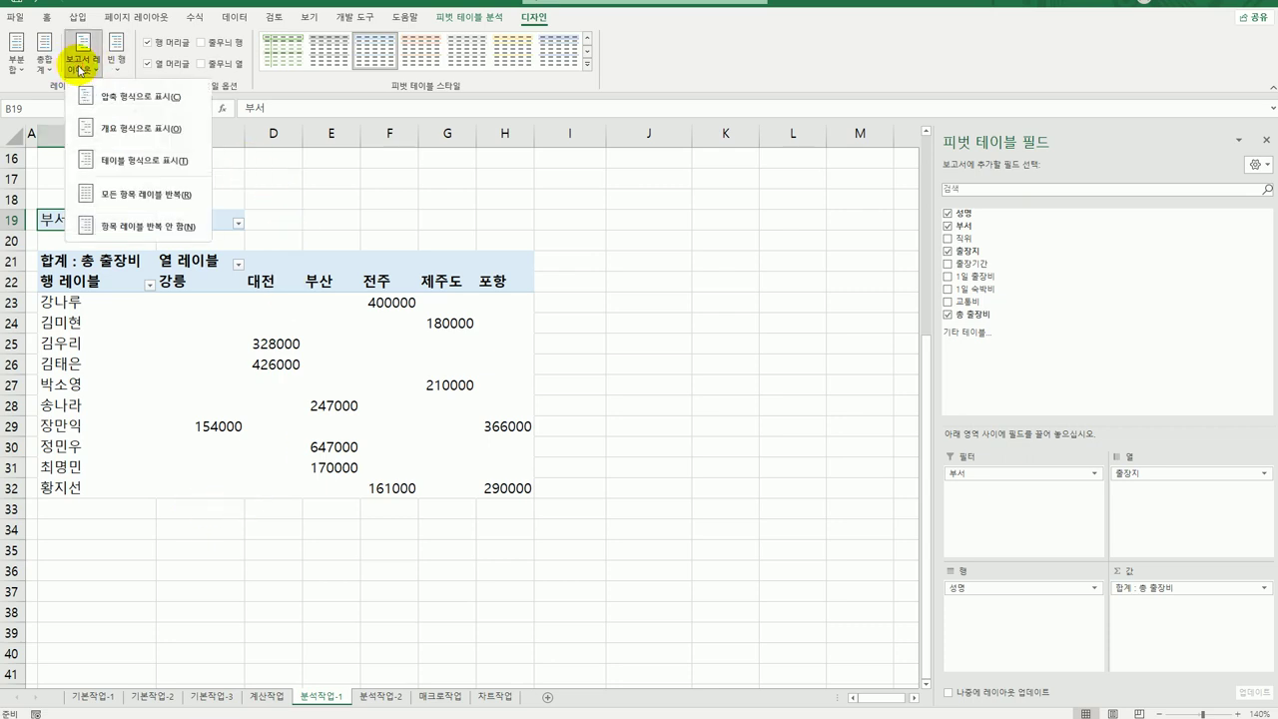
pyautogui.click(127, 130)
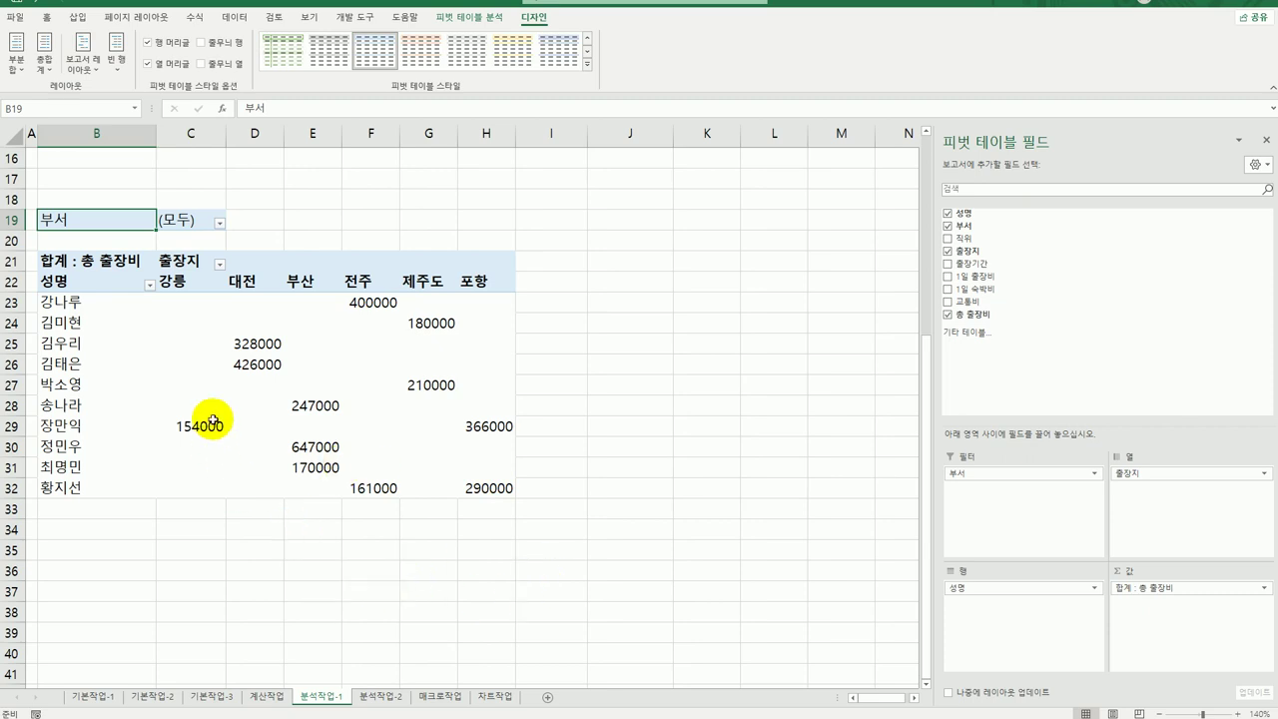
# Step: Set the pivot table options to show * in empty cells, and deselect the pivot table
pyautogui.rightClick(187, 304)
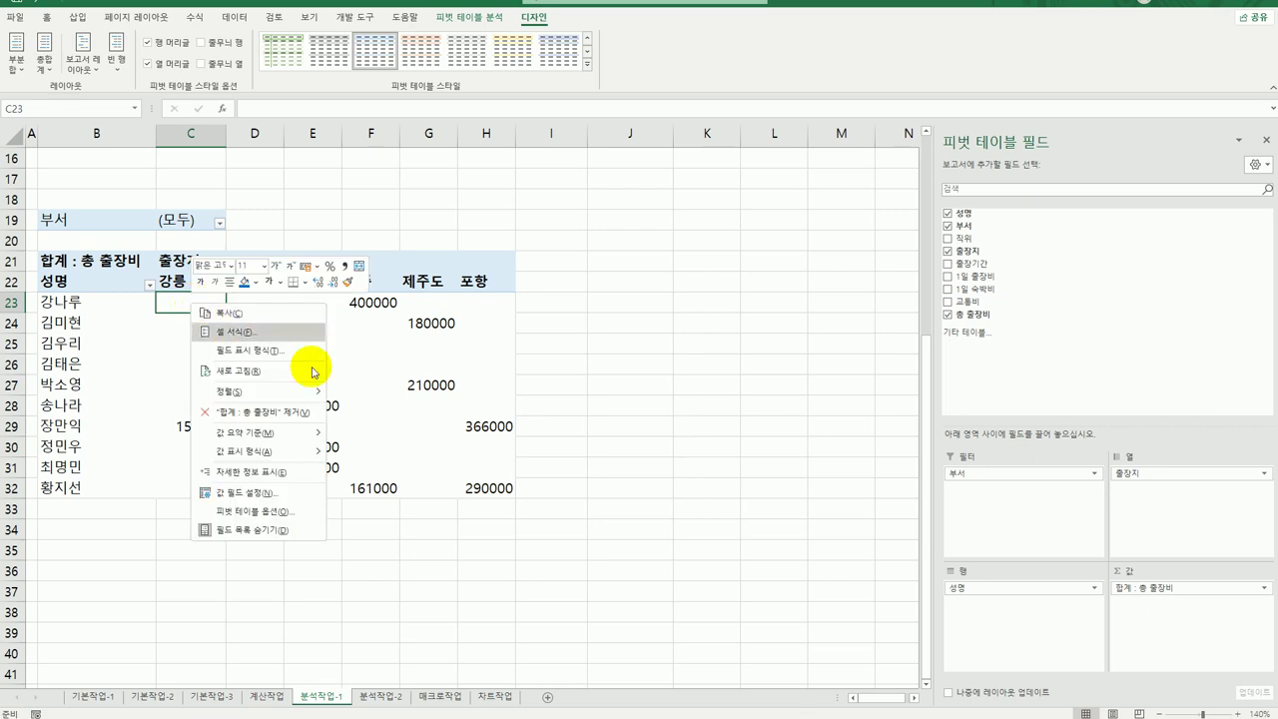
pyautogui.click(304, 513)
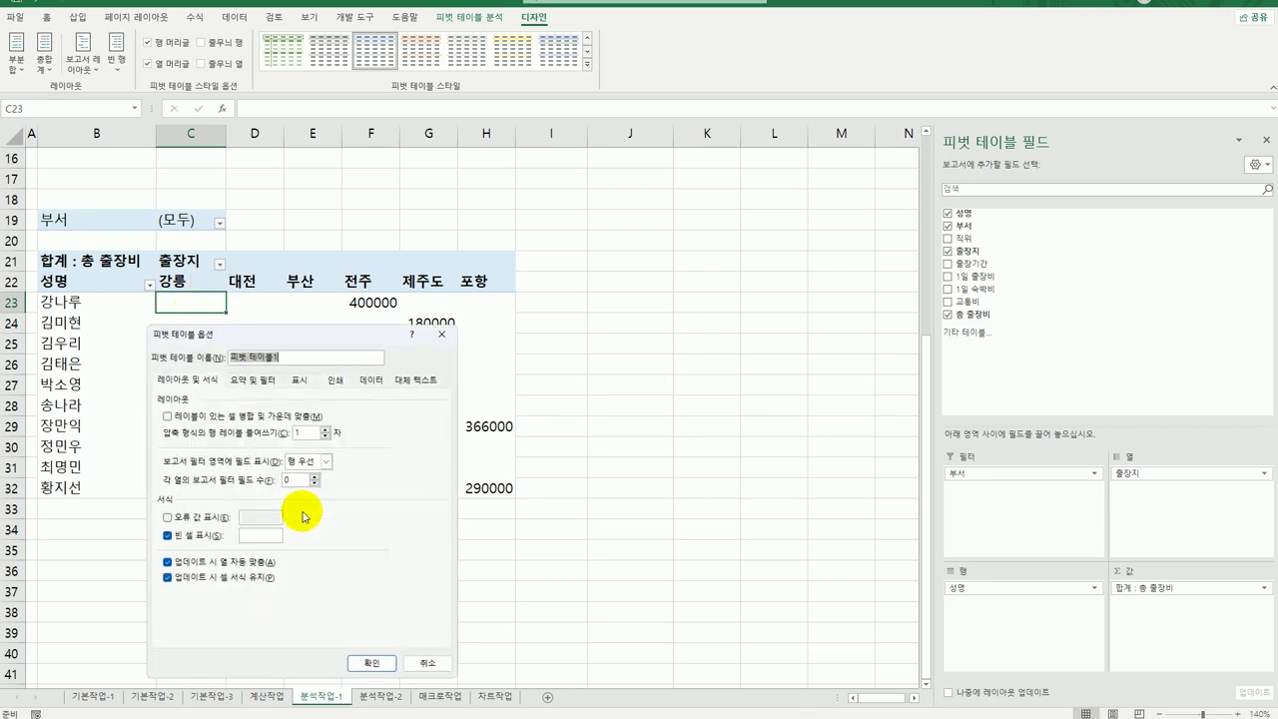
pyautogui.moveTo(320, 337); pyautogui.dragTo(727, 169)
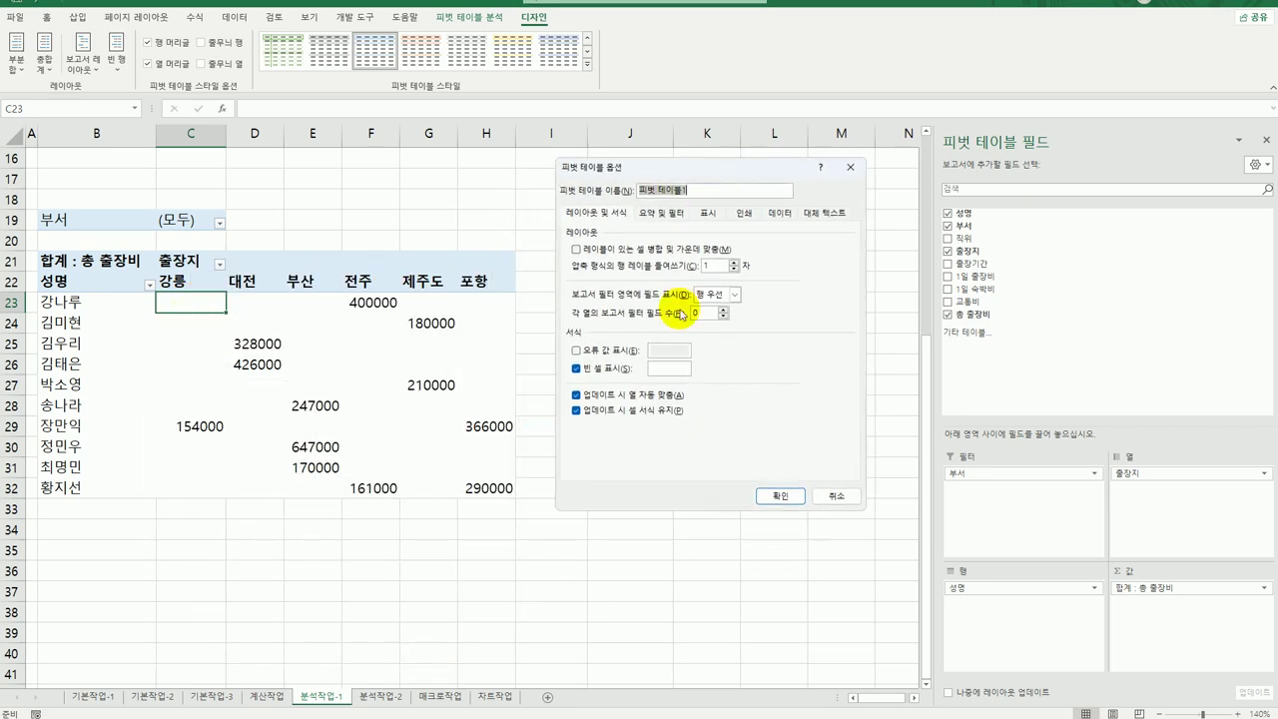
pyautogui.click(675, 369)
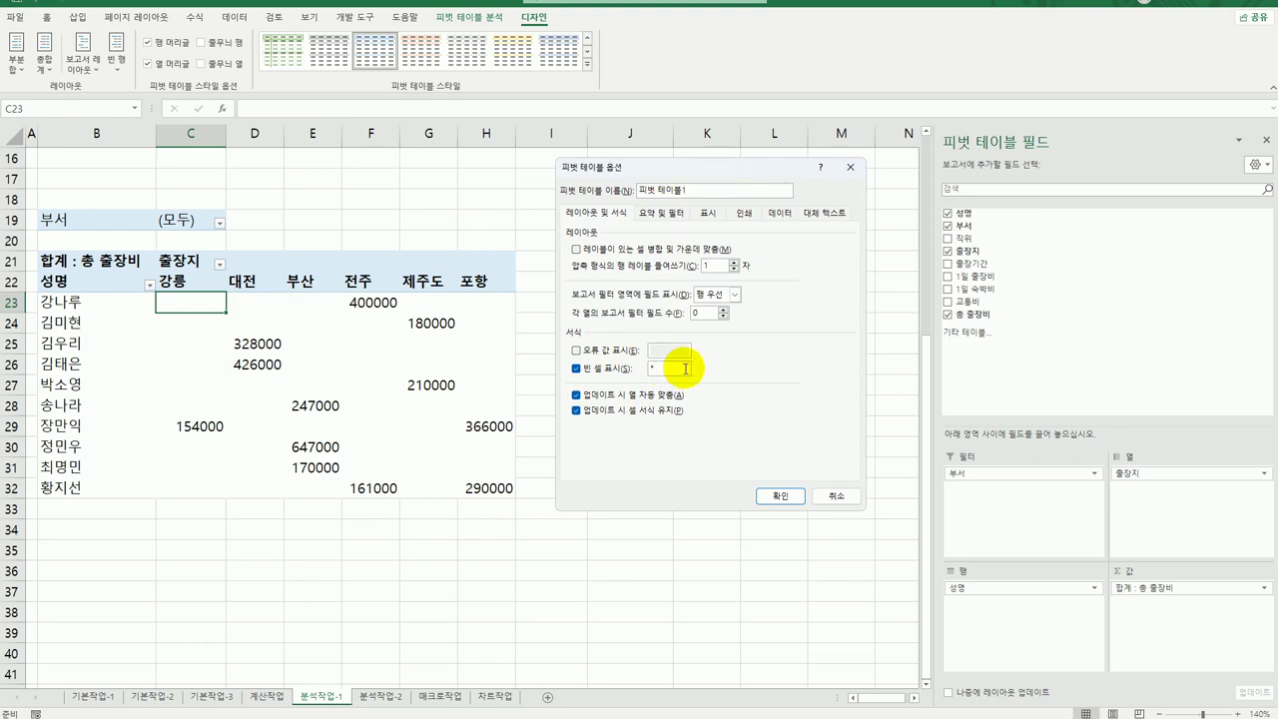
pyautogui.write('*')
pyautogui.click(779, 495)
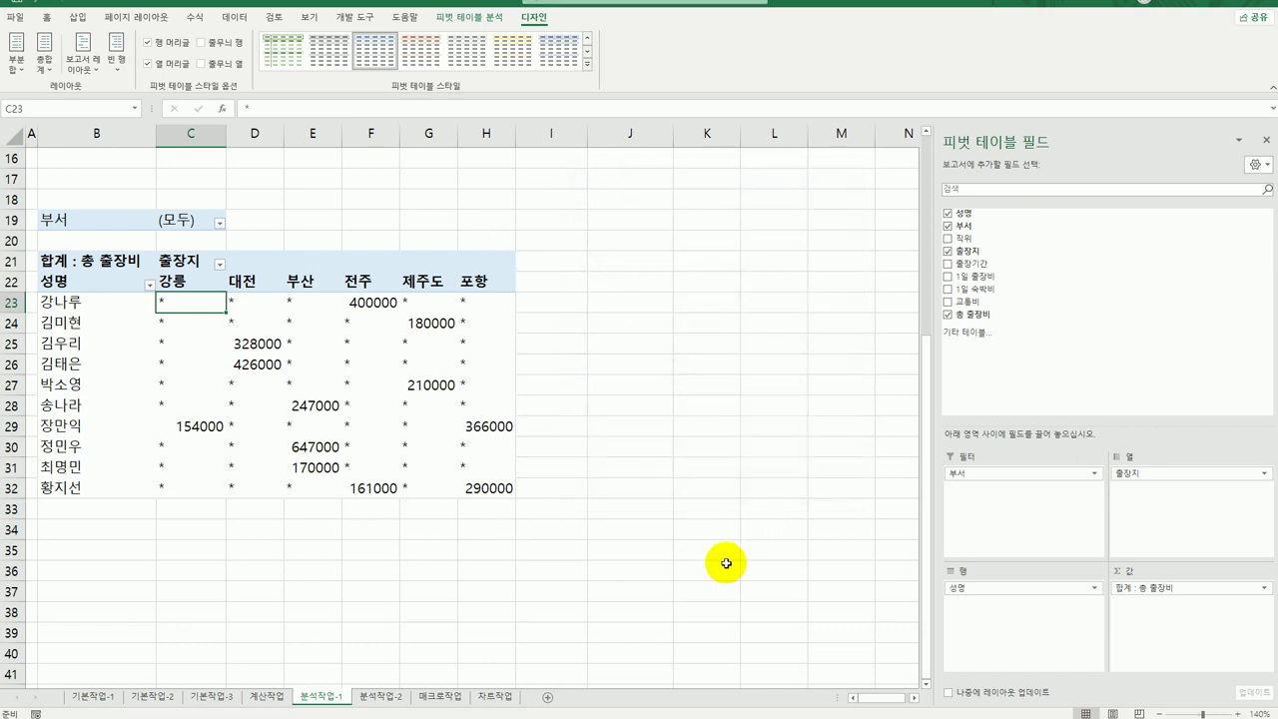
pyautogui.click(726, 566)
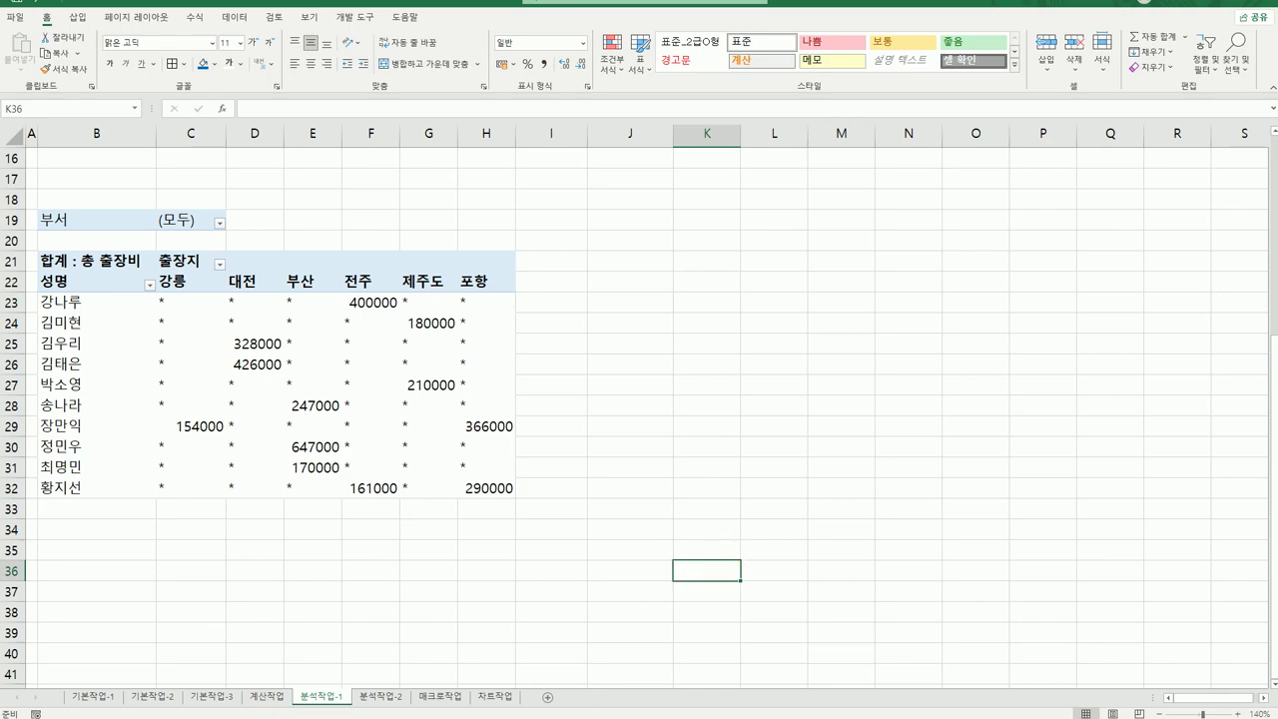
# Step: On the 분석작업-2 sheet, auto-fit column G so the 수당 total displays in full
pyautogui.click(381, 697)
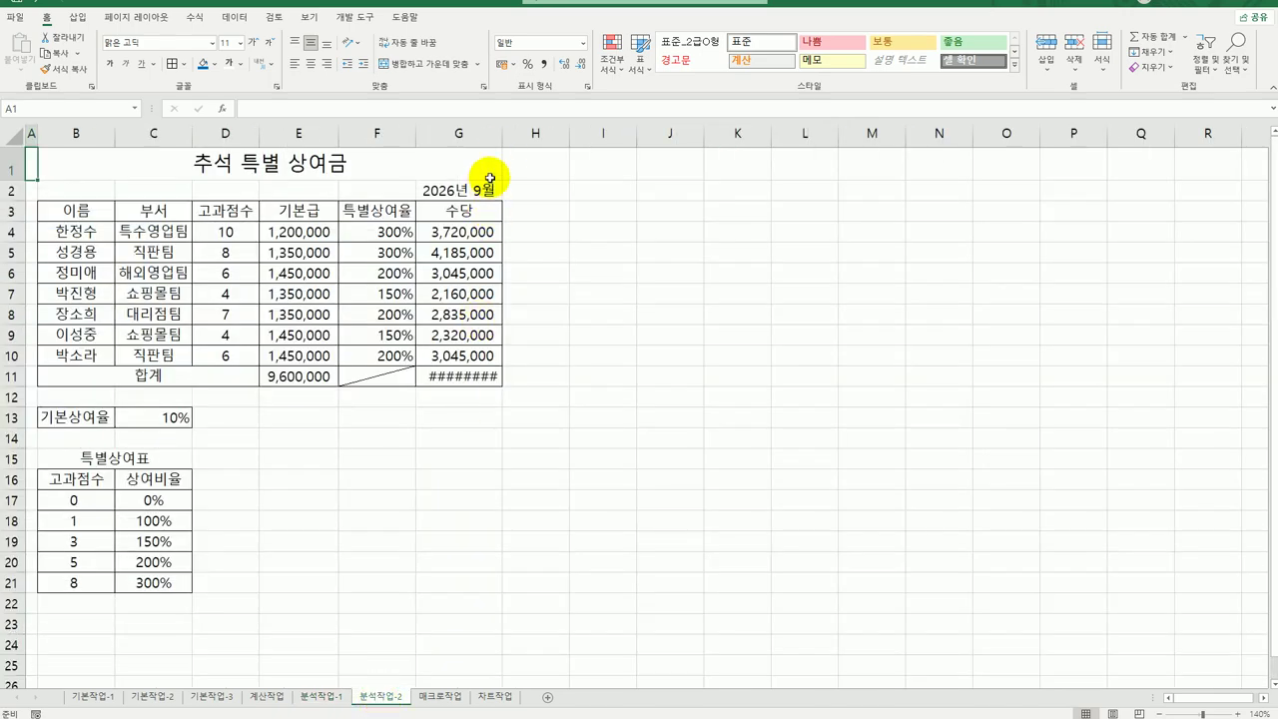
pyautogui.doubleClick(503, 133)
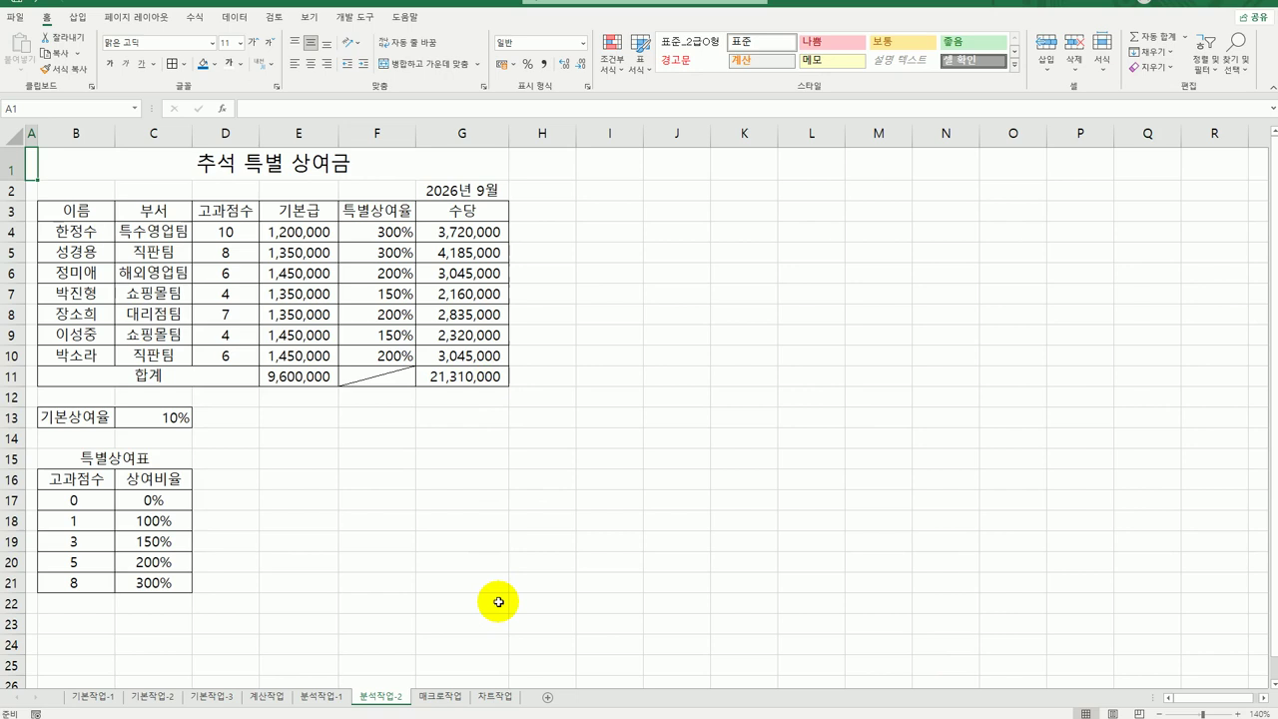
# Step: Define the cell names 기본상여율 for C13 and 수당합계 for G11
pyautogui.click(152, 421)
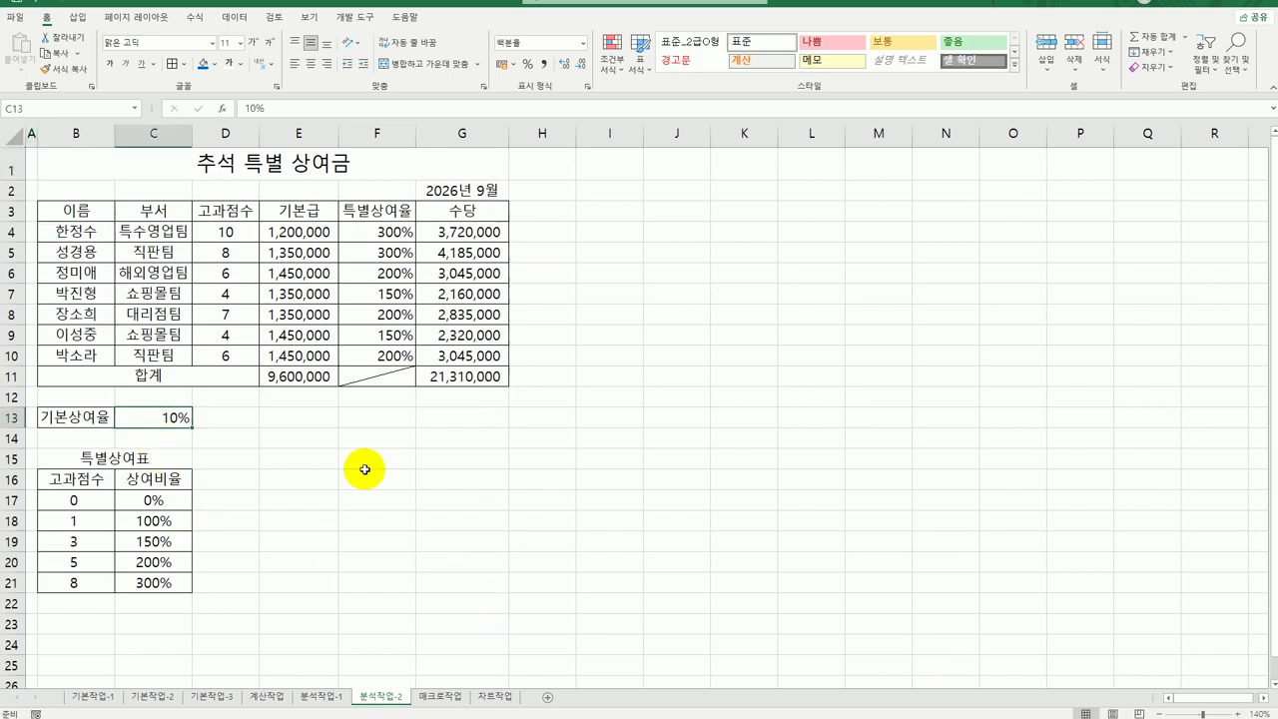
pyautogui.click(40, 108)
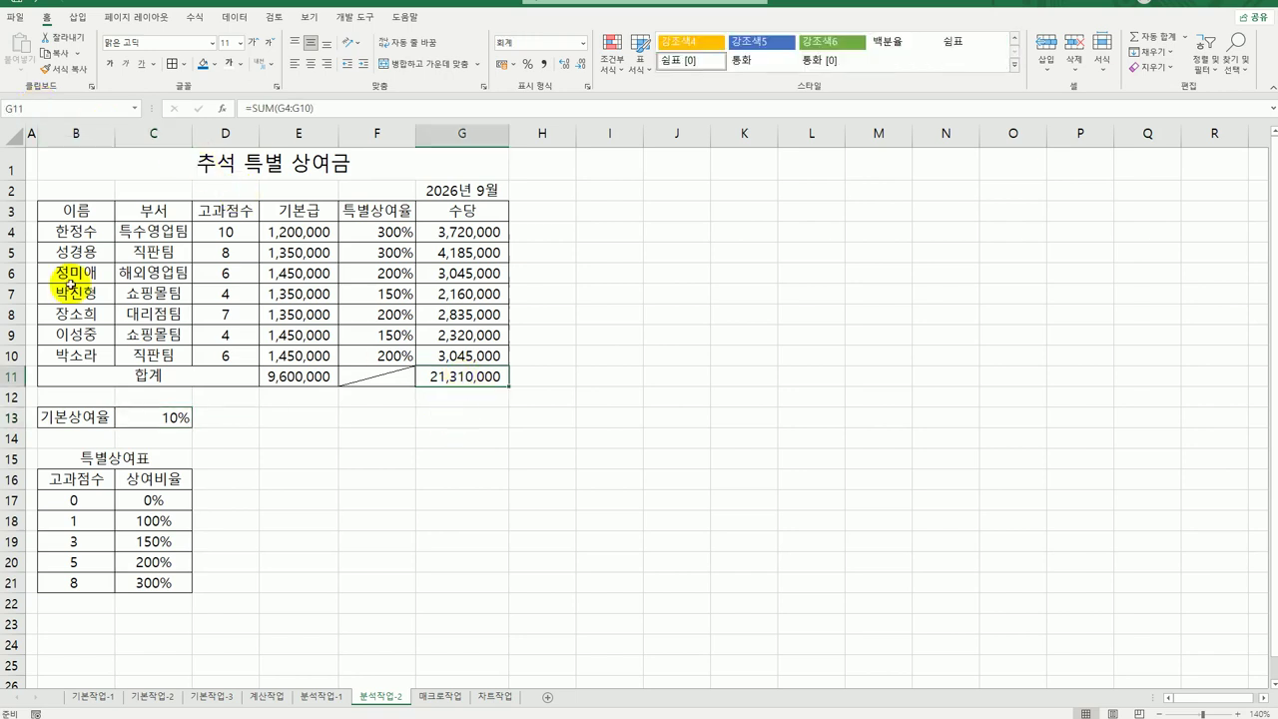
pyautogui.click(38, 109)
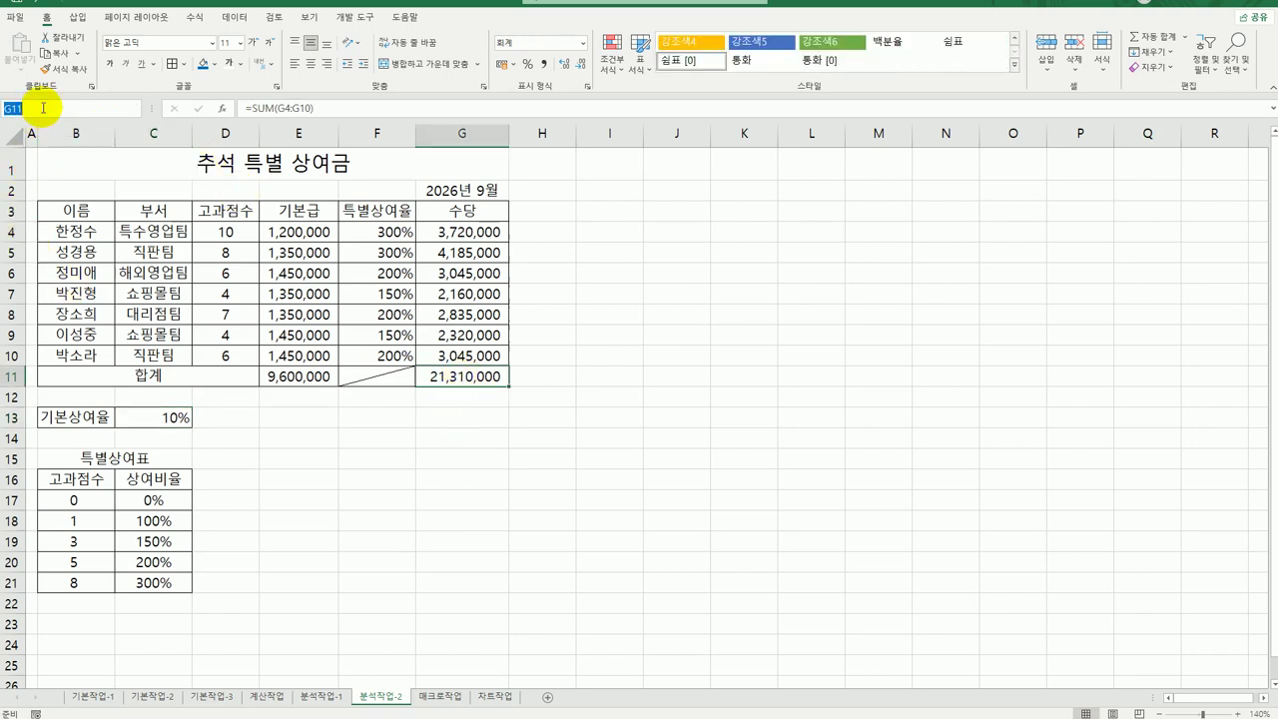
pyautogui.write('수당합계')
pyautogui.press('Return')
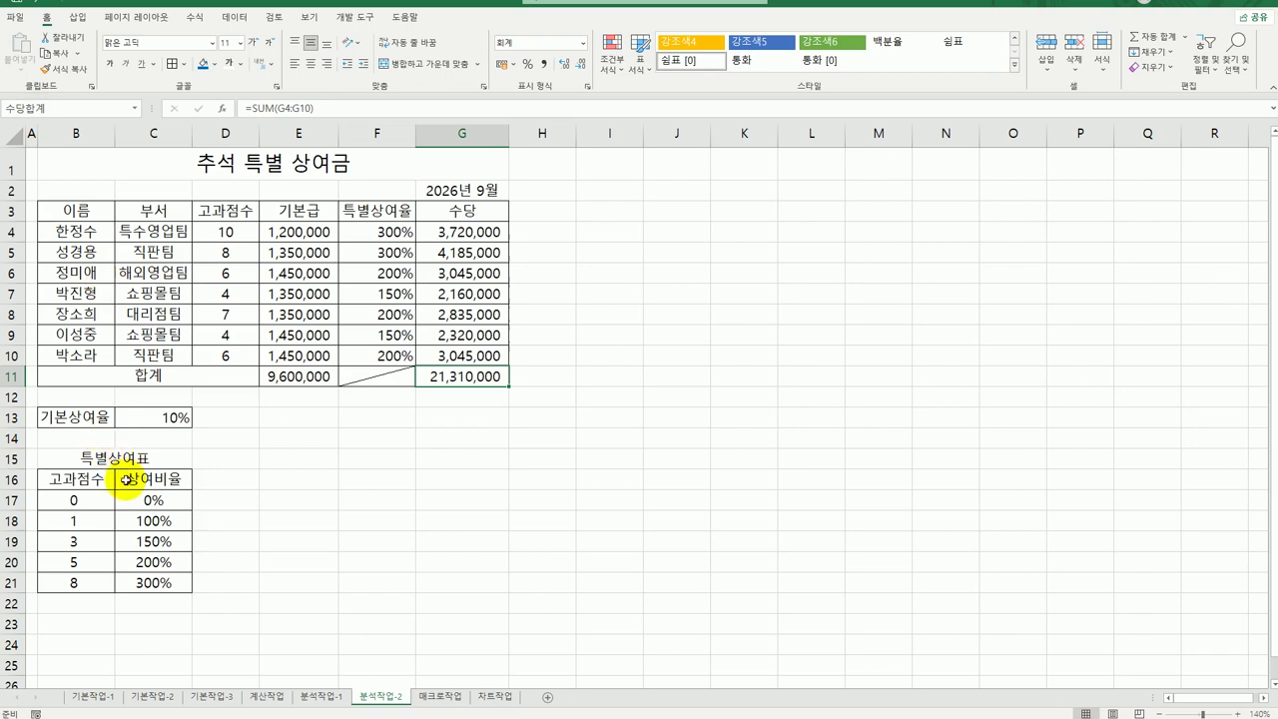
# Step: Add a scenario named 기본 상여율 인상 with changing cell C13 set to 15% and the description left blank
pyautogui.click(166, 417)
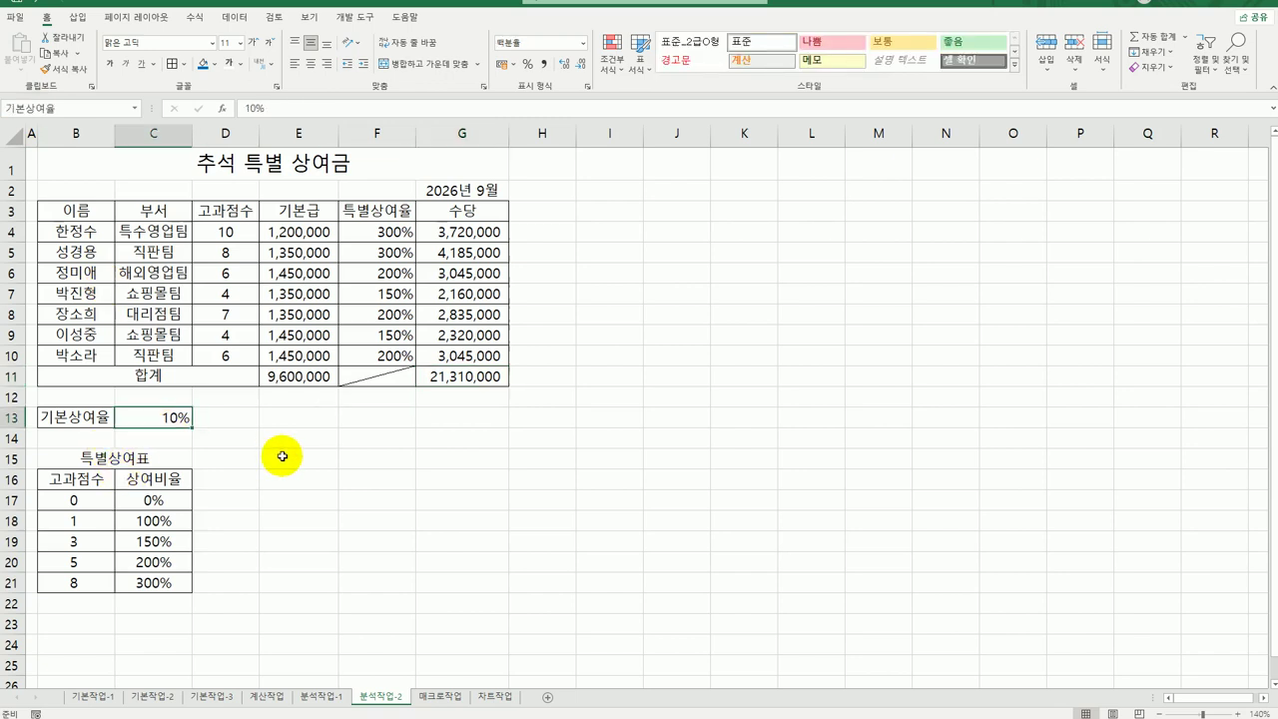
pyautogui.click(242, 17)
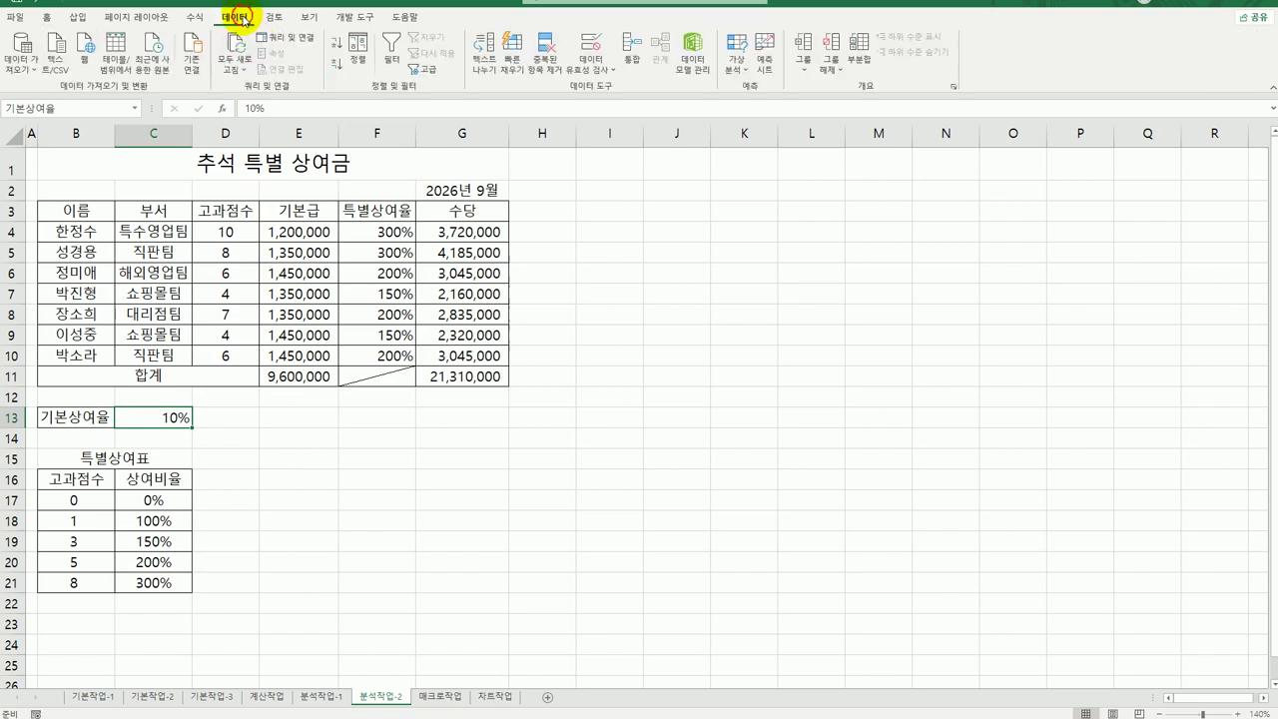
pyautogui.click(734, 72)
pyautogui.click(748, 88)
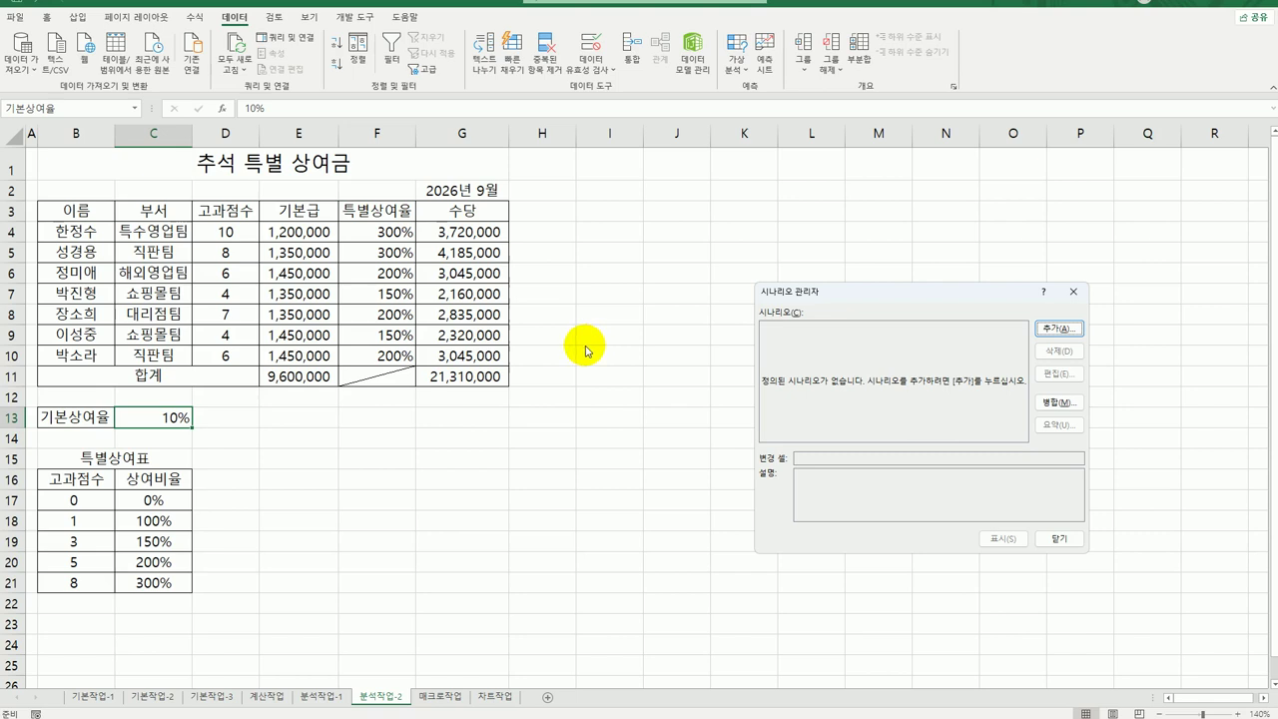
pyautogui.click(1045, 334)
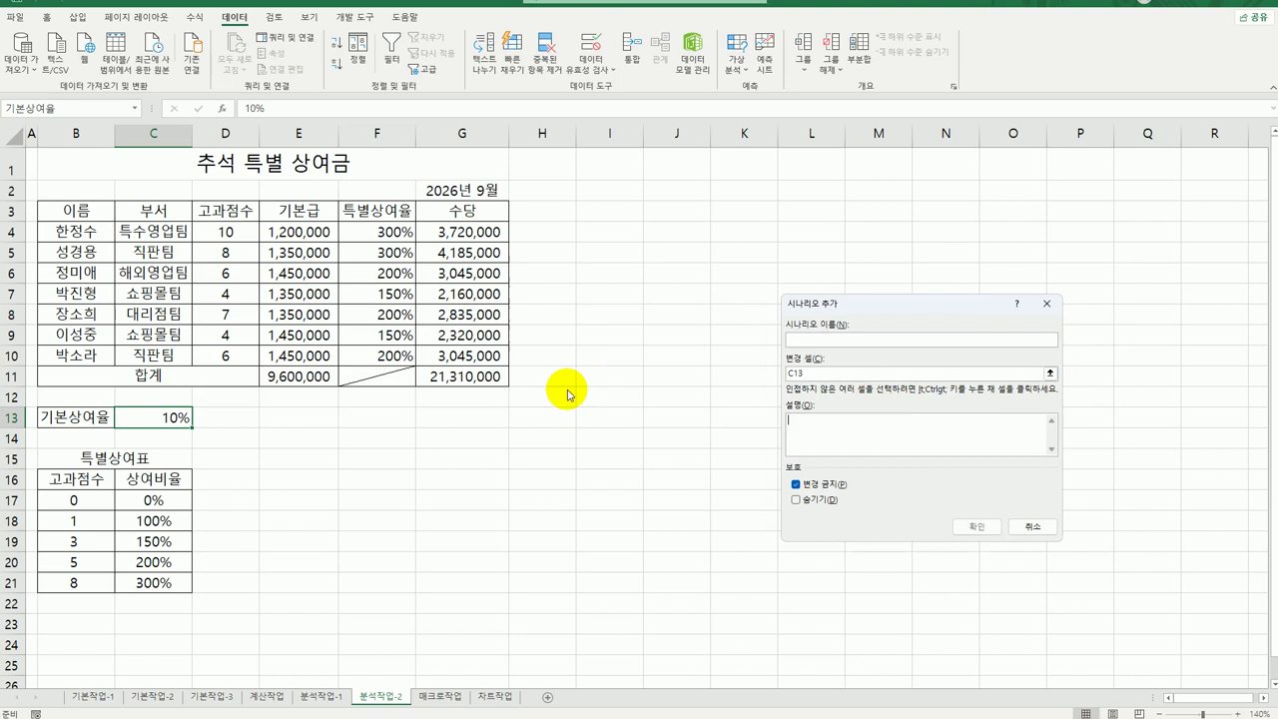
pyautogui.click(809, 342)
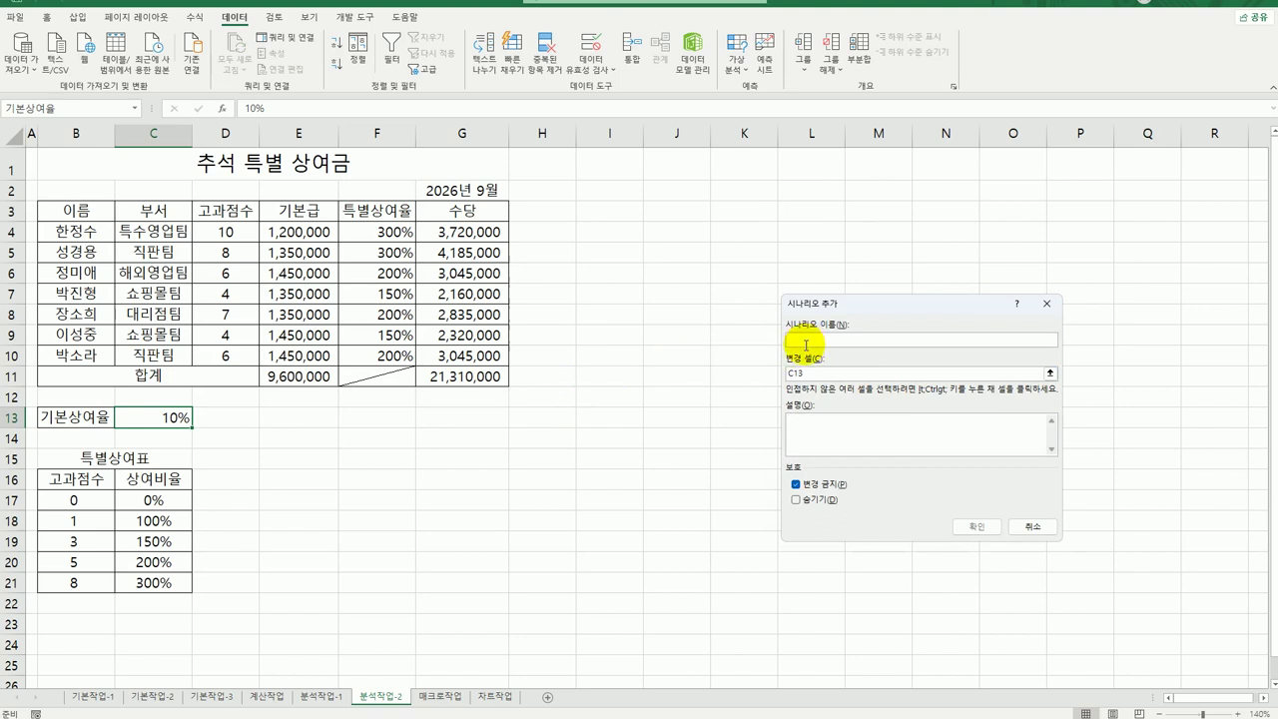
pyautogui.write('기본 상여율 인상')
pyautogui.click(966, 526)
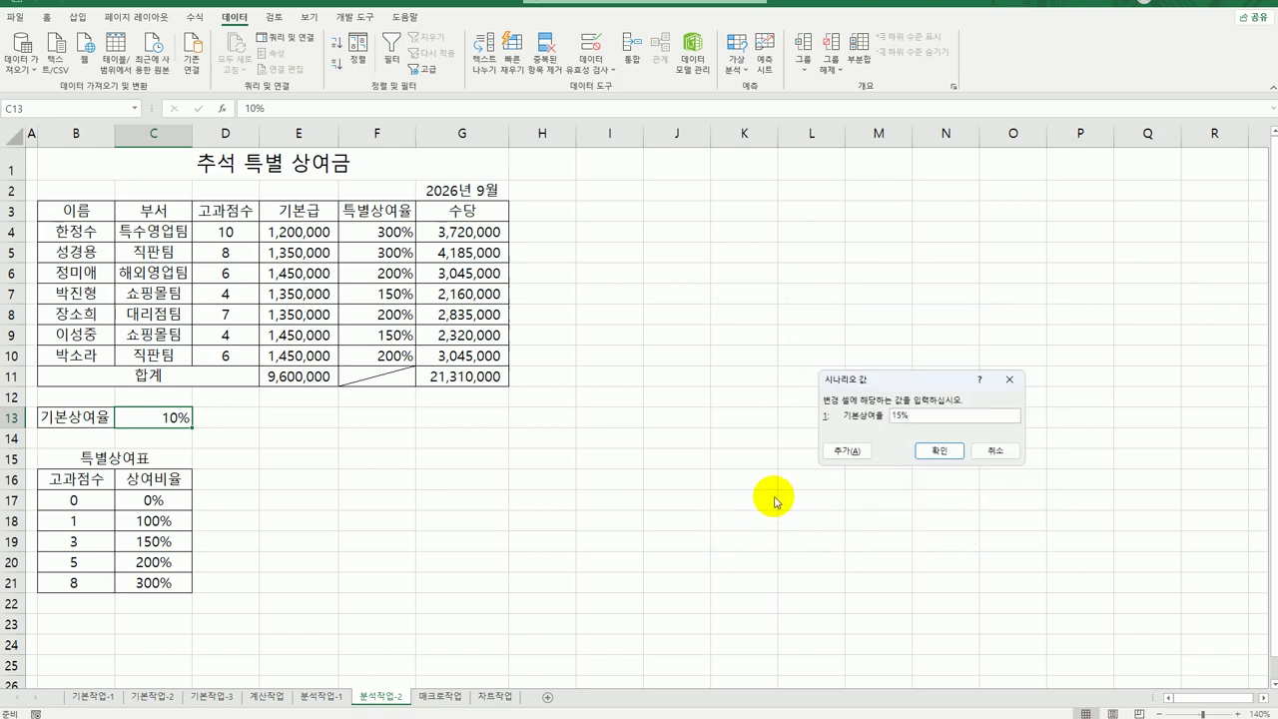
pyautogui.click(845, 450)
# Step: Add a second scenario named 기본 상여율 인하 with a blank description and changing cell C13 set to 5%
pyautogui.moveTo(920, 430); pyautogui.dragTo(733, 390)
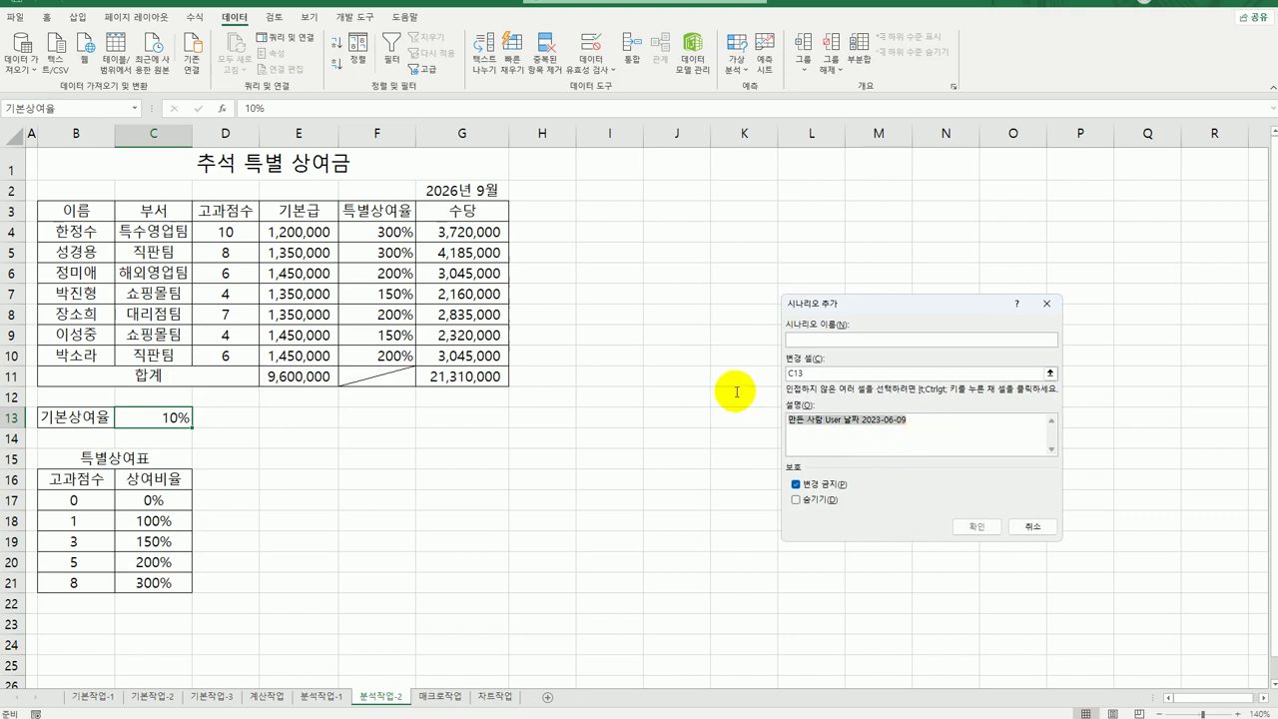
pyautogui.press('Delete')
pyautogui.click(830, 337)
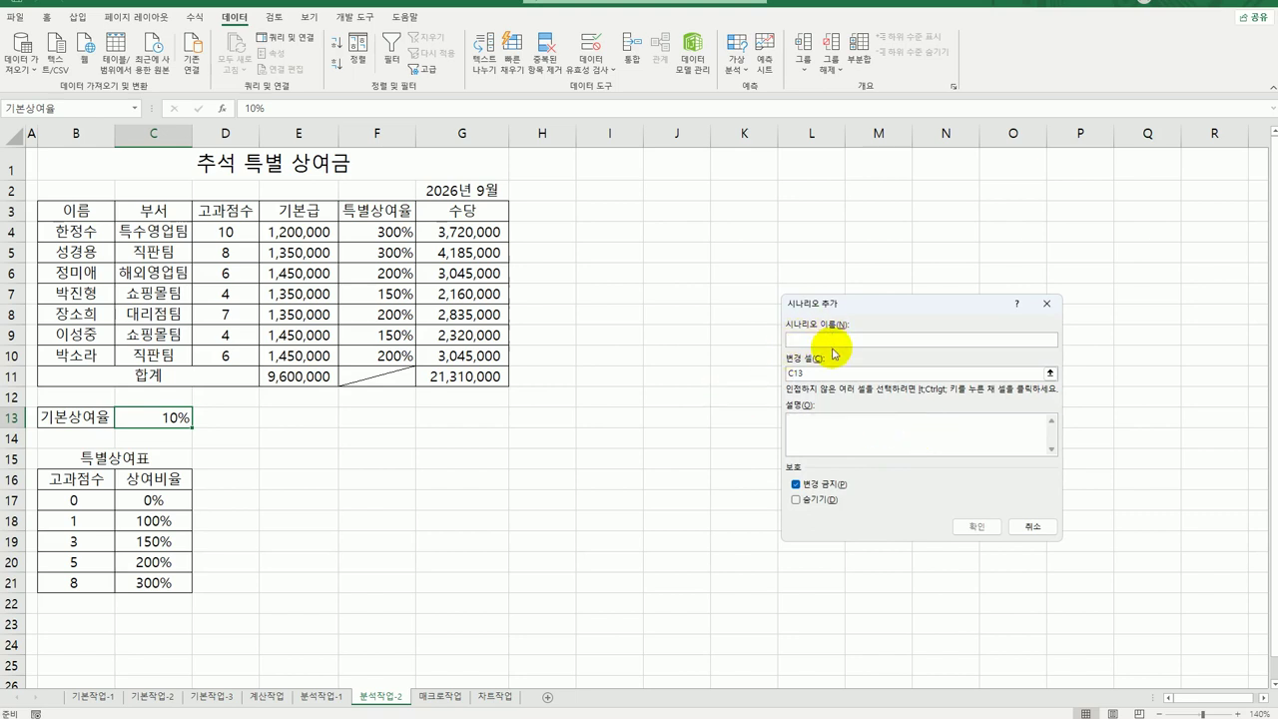
pyautogui.write('기본 시')
pyautogui.write('여율 인상')
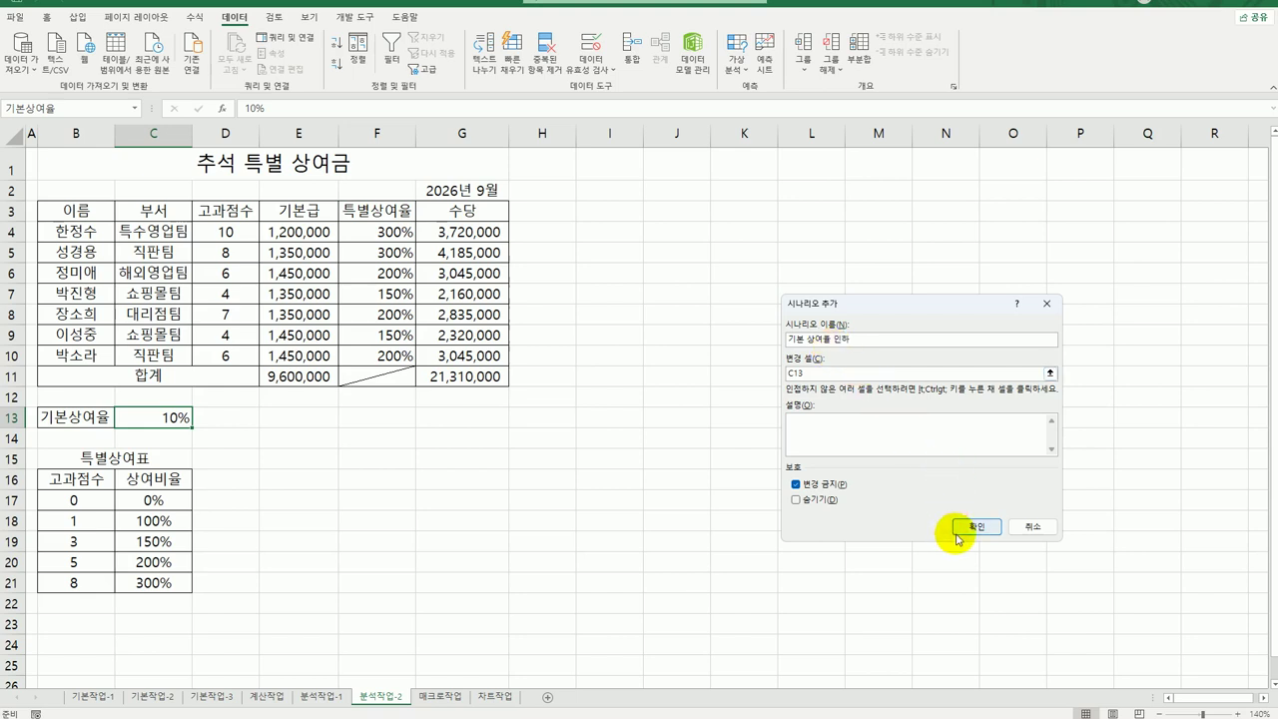
pyautogui.click(958, 527)
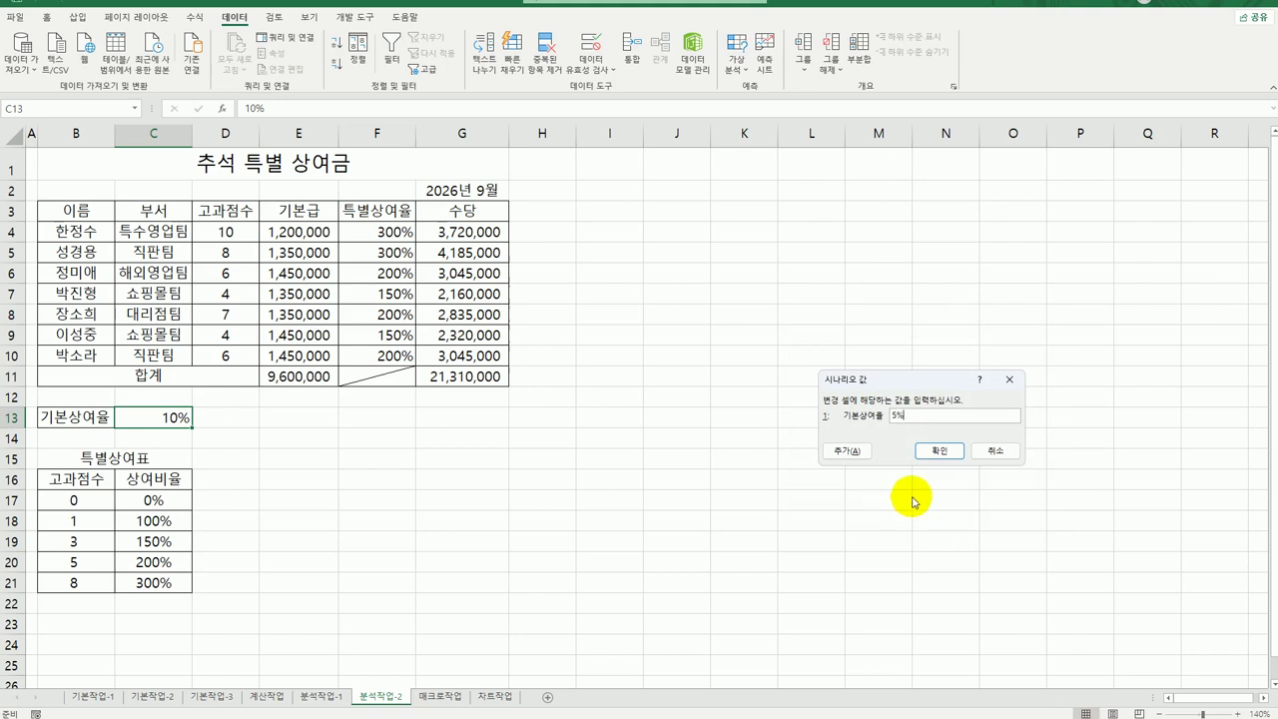
pyautogui.click(939, 450)
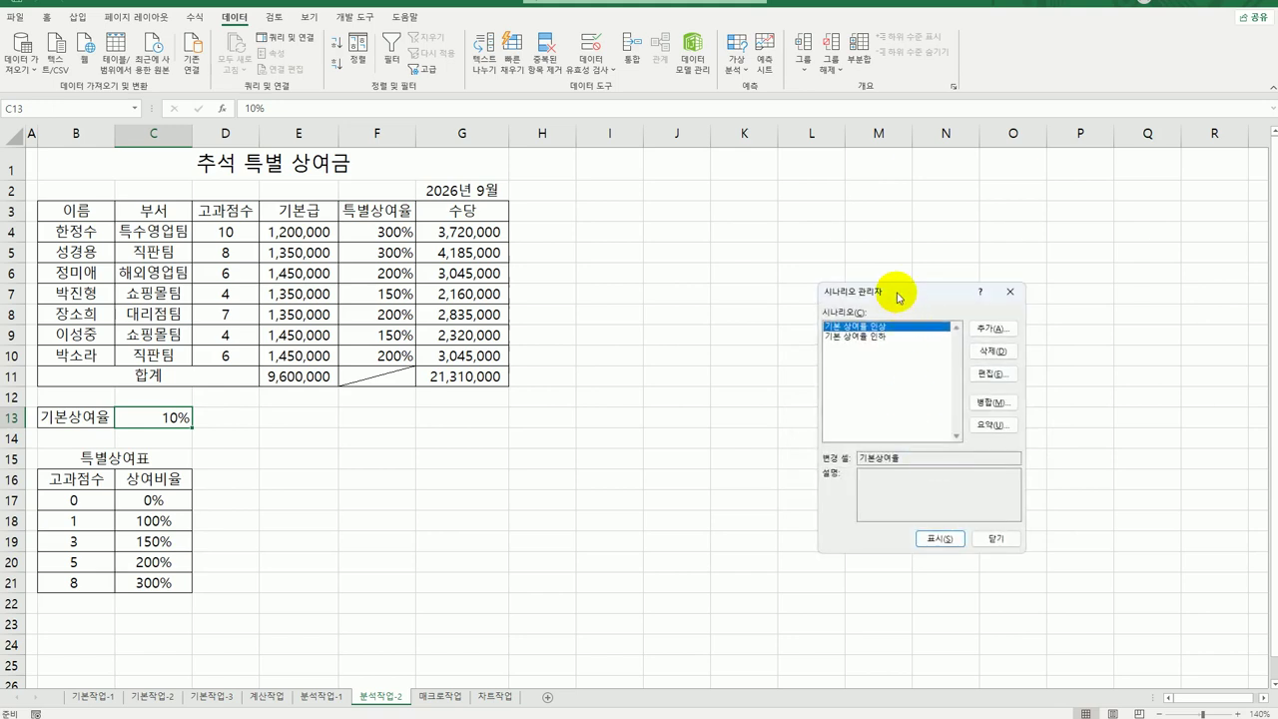
# Step: Generate a 시나리오 요약 report from the two scenarios with G11 as the result cell
pyautogui.moveTo(892, 292); pyautogui.dragTo(628, 212)
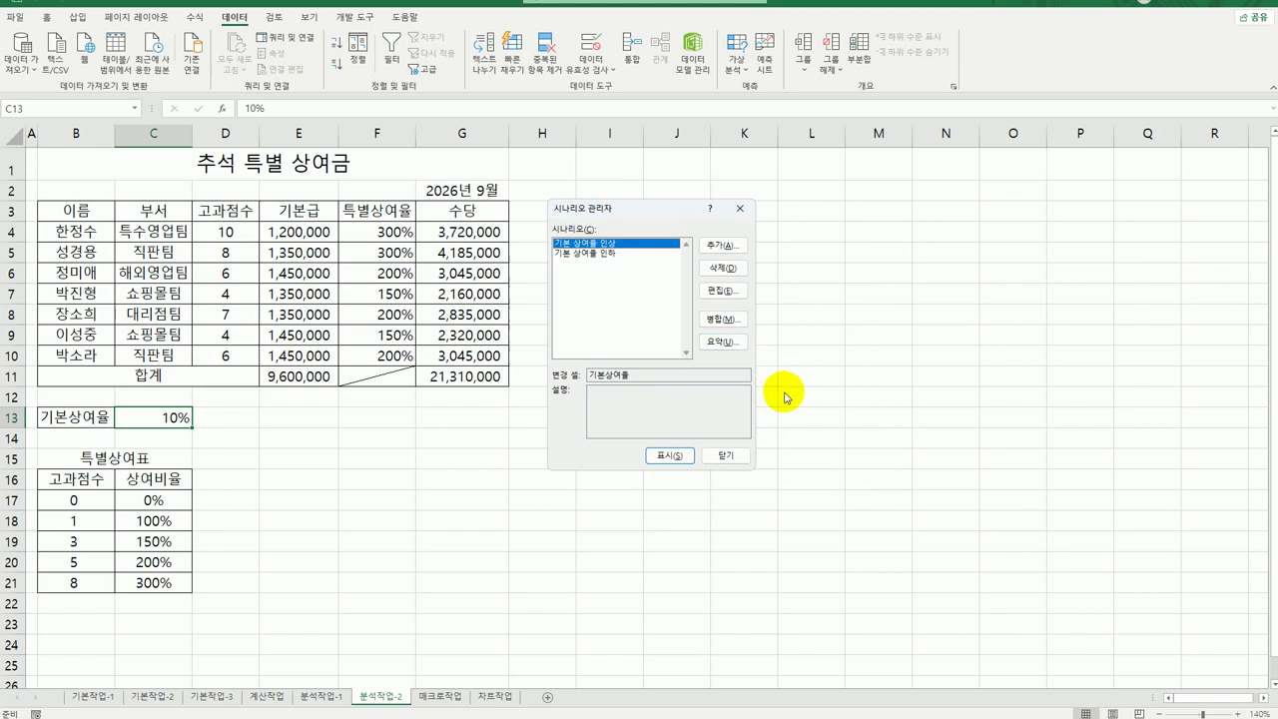
pyautogui.click(722, 341)
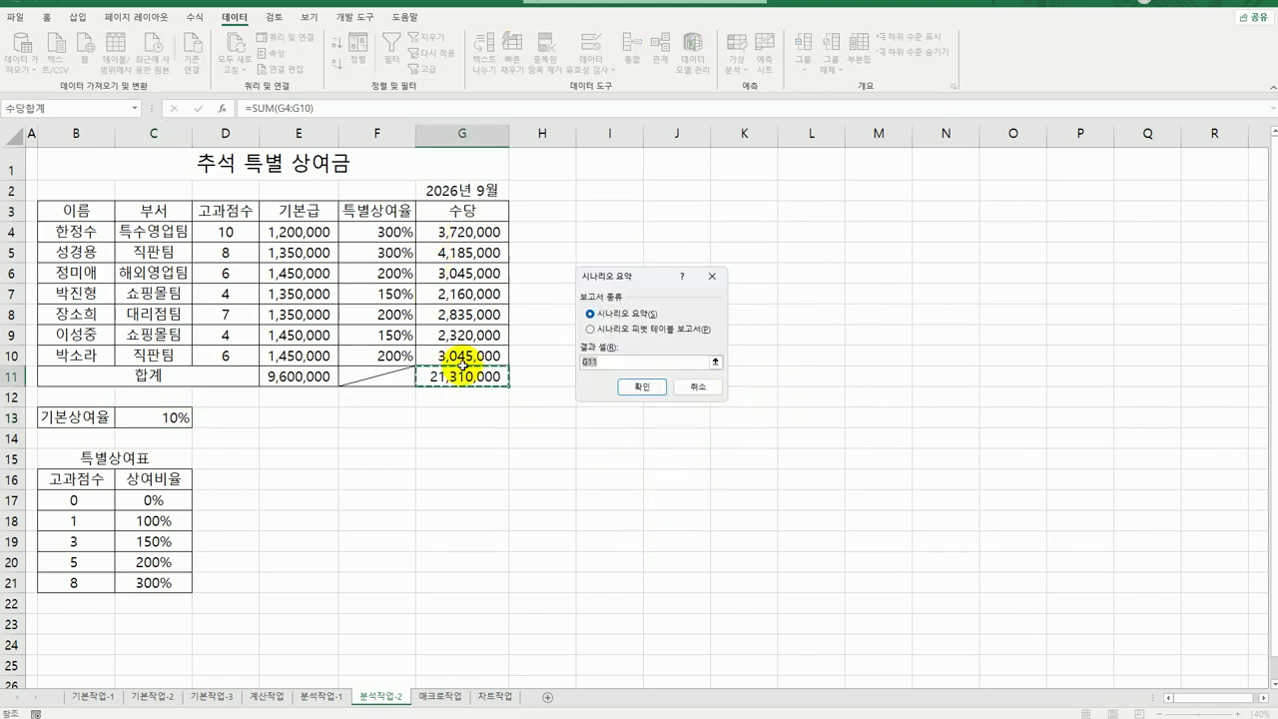
pyautogui.click(627, 389)
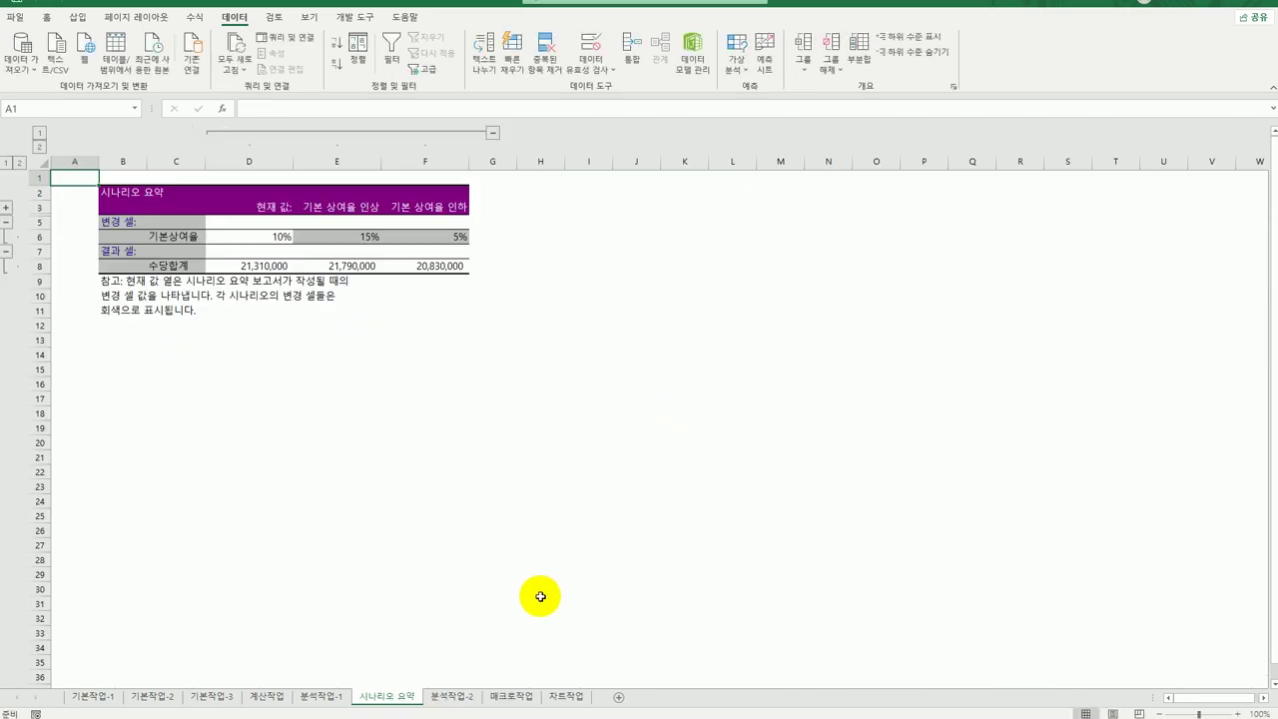
pyautogui.click(1238, 713)
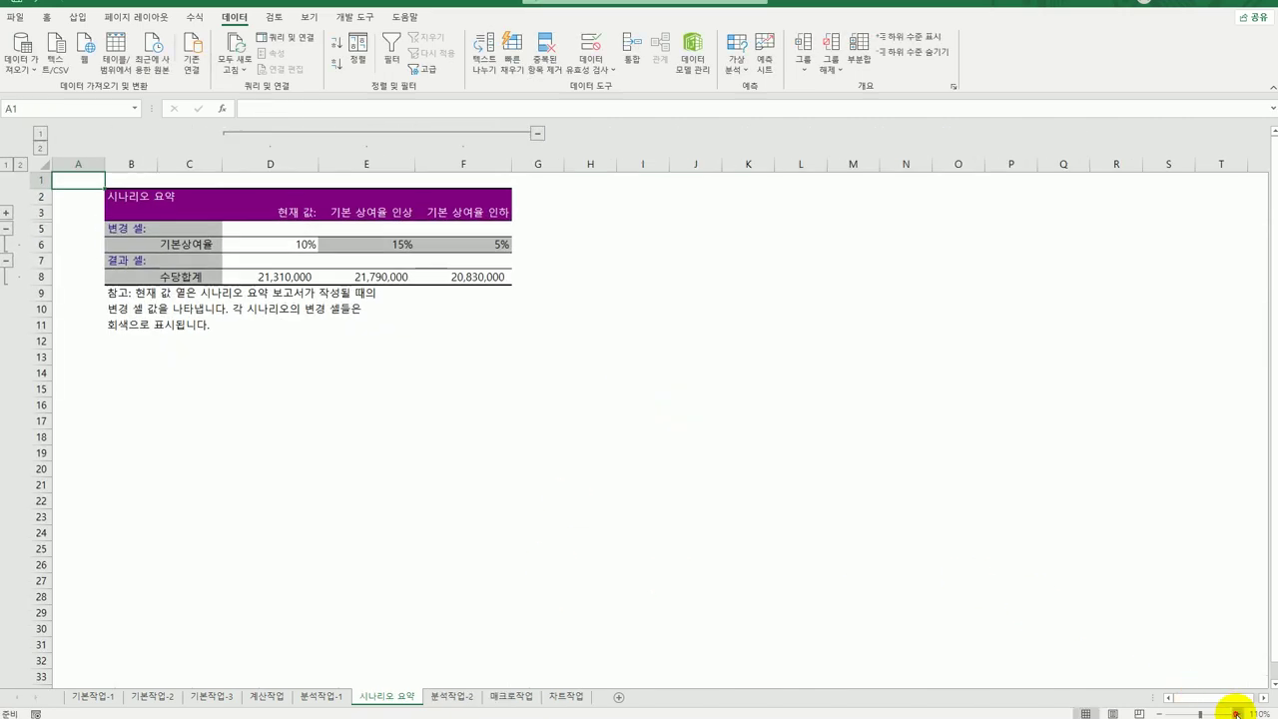
pyautogui.click(1238, 713)
pyautogui.click(1238, 713)
pyautogui.click(1237, 712)
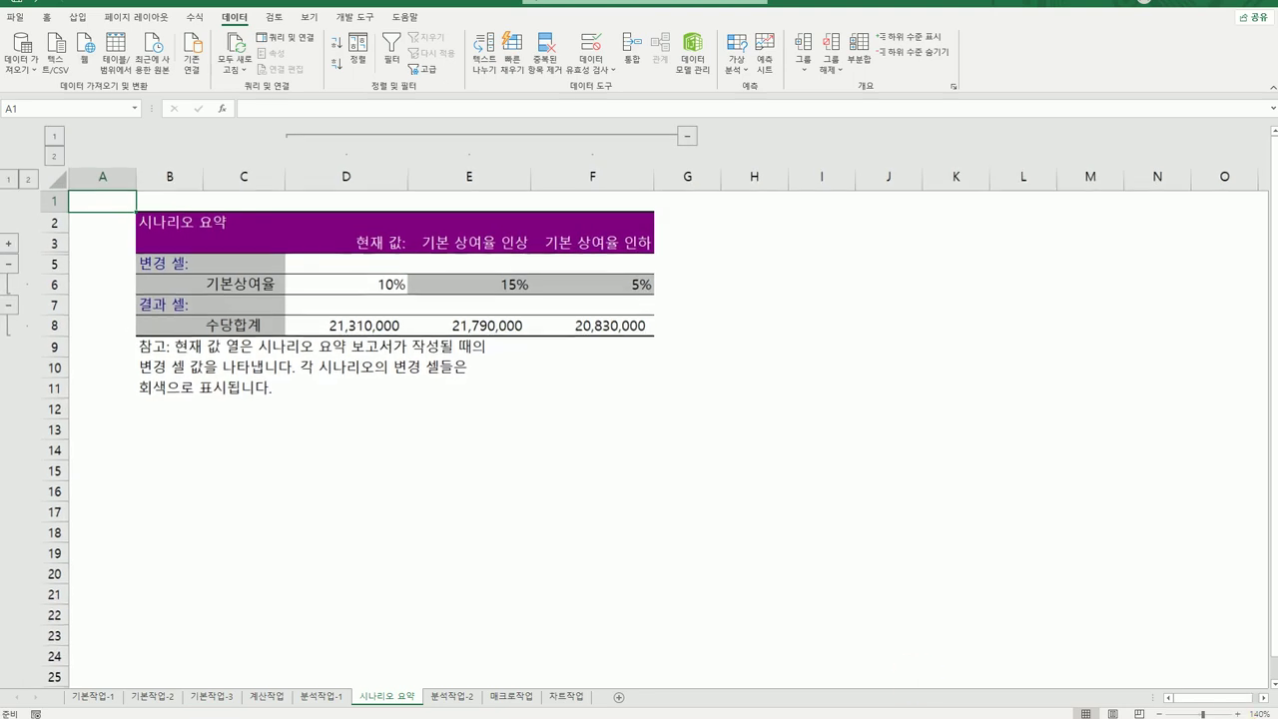
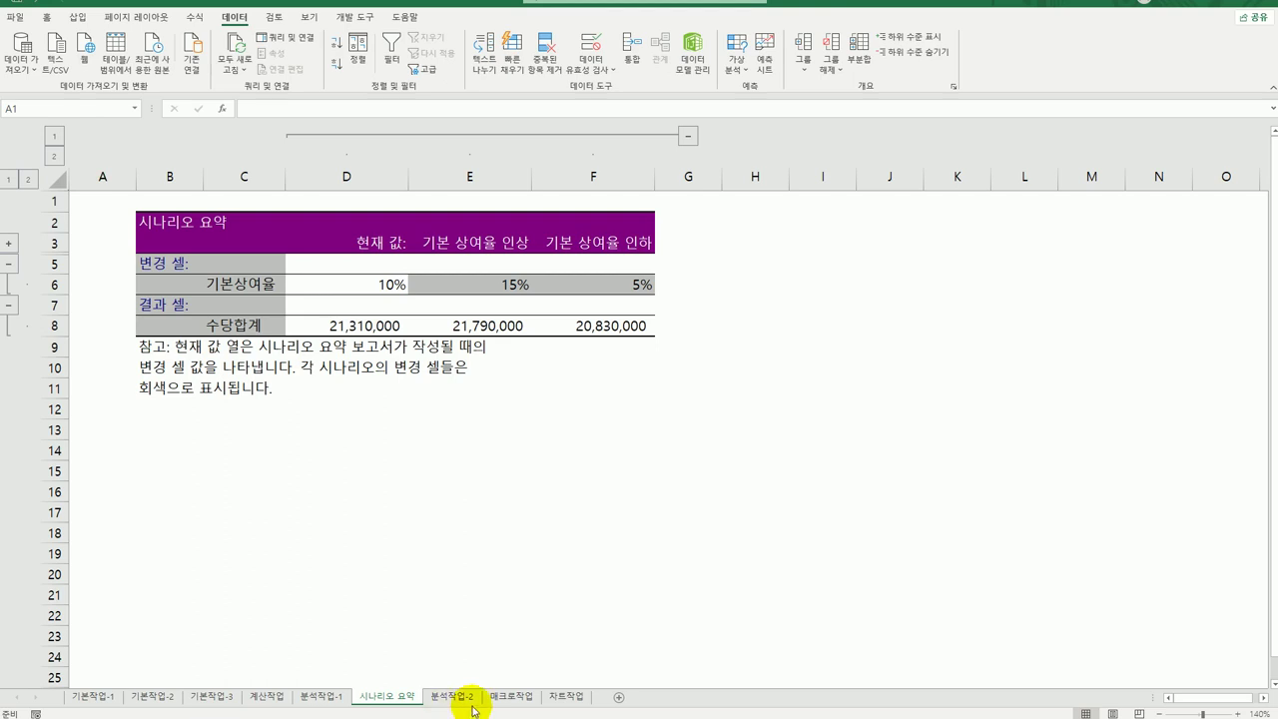
# Step: On the 매크로작업 sheet, start recording a macro named 금액계산, stored in the current workbook
pyautogui.click(504, 696)
pyautogui.click(613, 549)
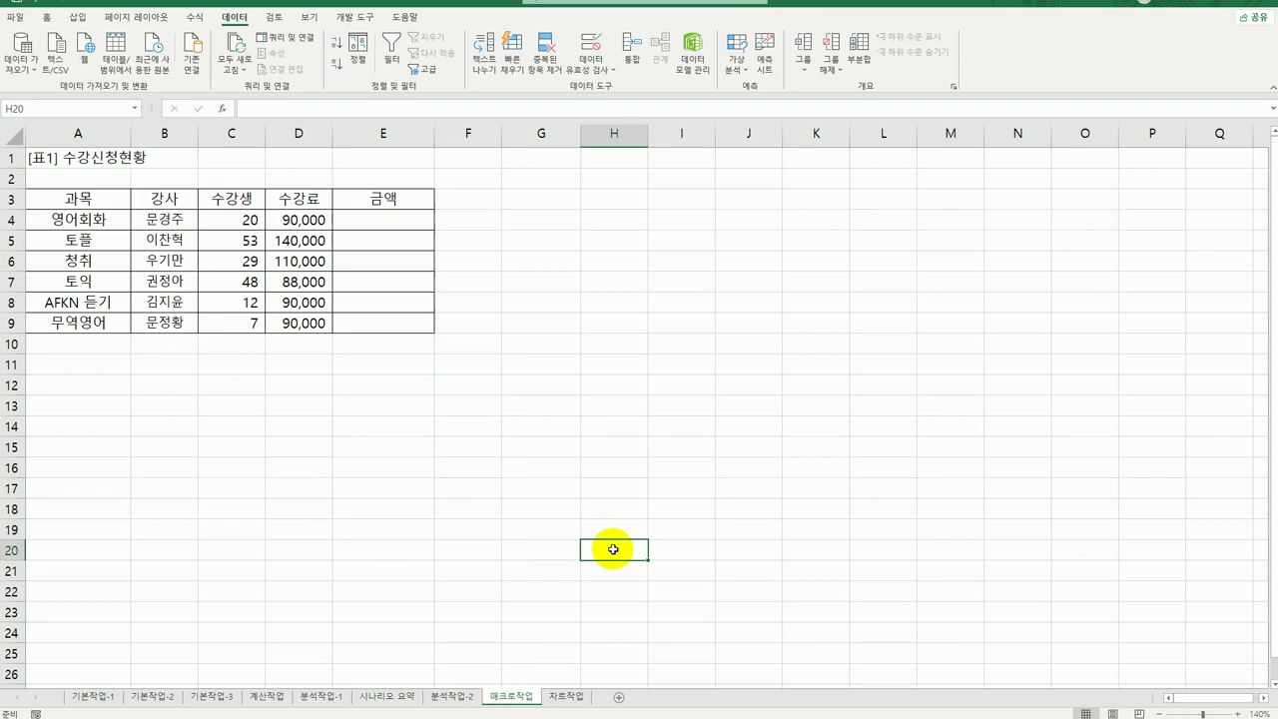
pyautogui.click(100, 467)
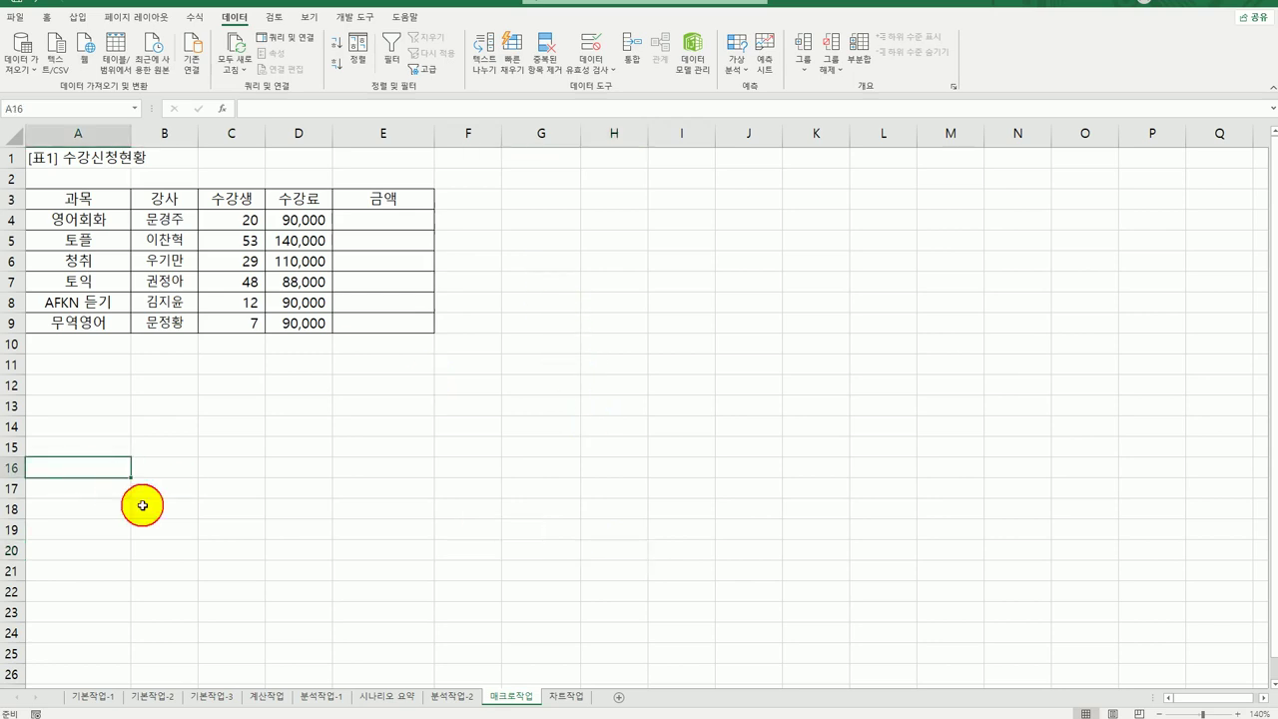
pyautogui.click(350, 18)
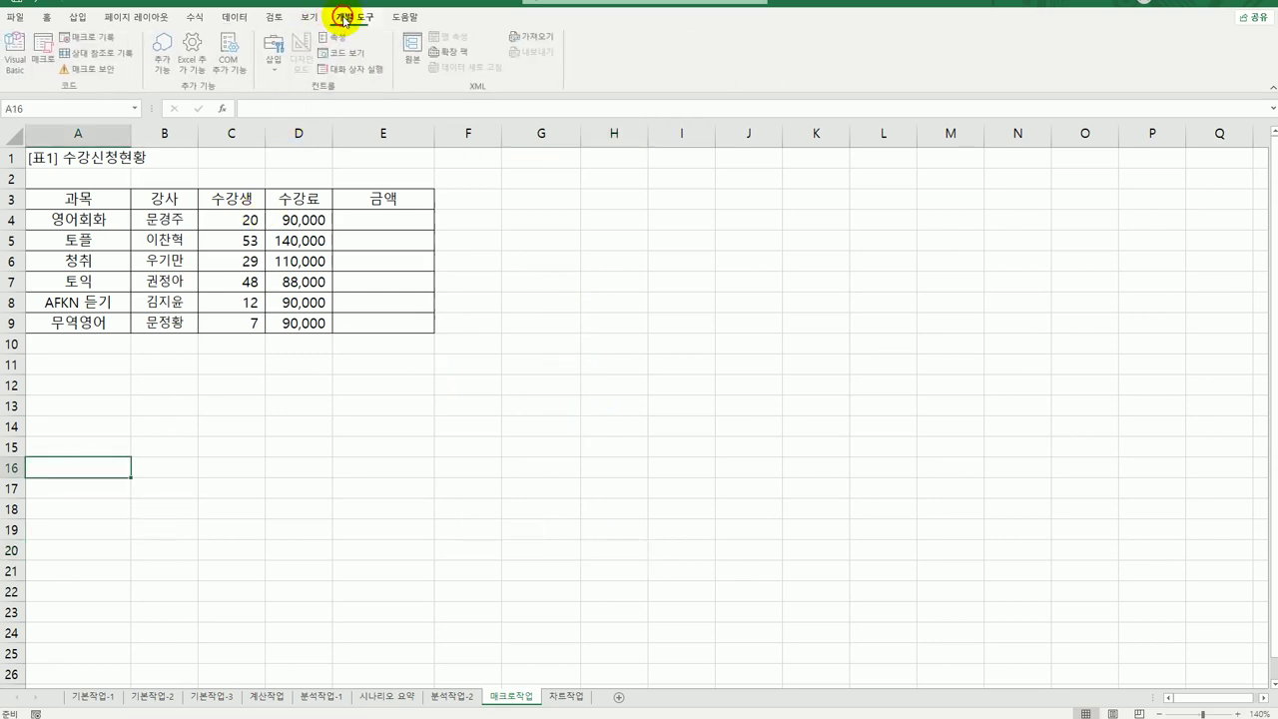
pyautogui.click(88, 37)
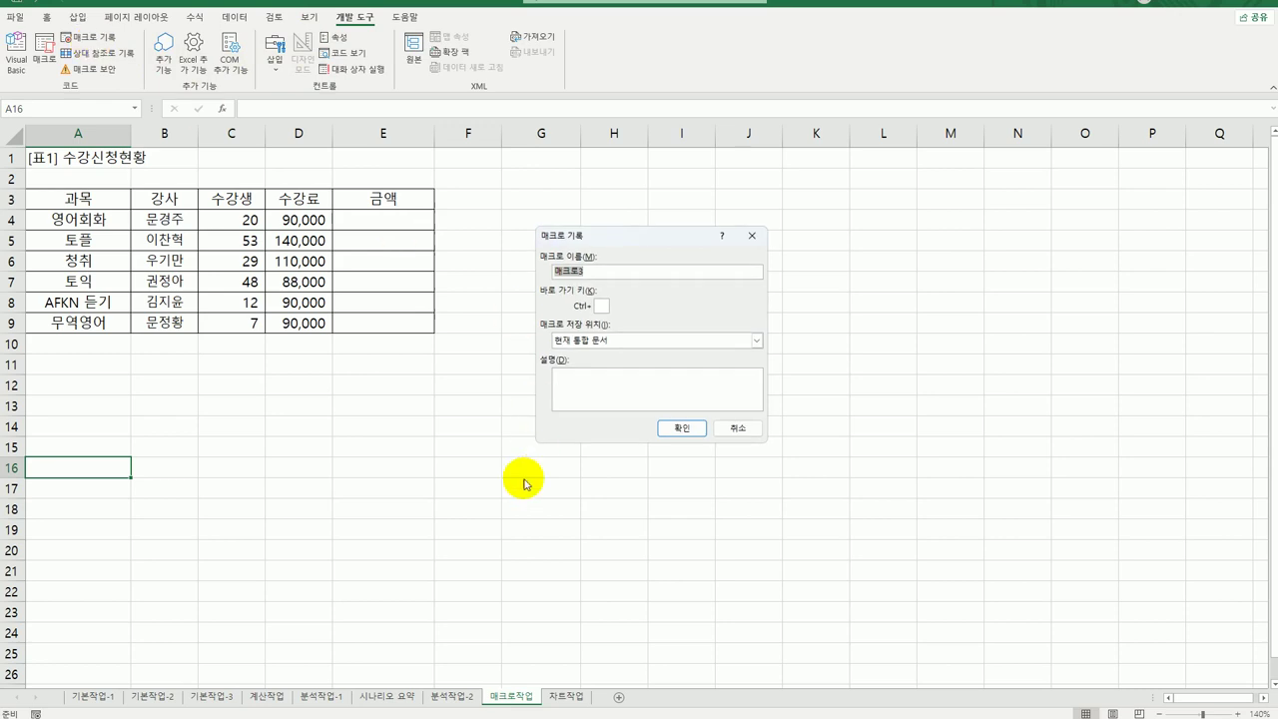
pyautogui.write('금')
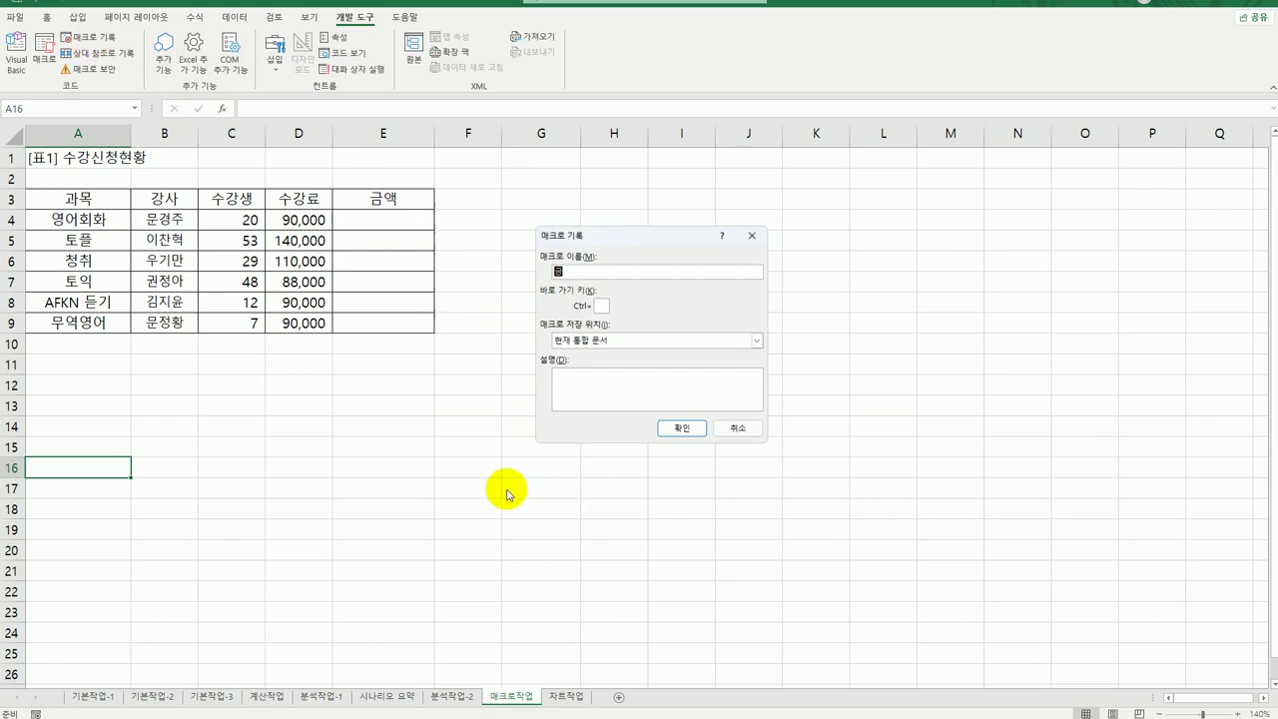
pyautogui.write('액계산')
pyautogui.click(679, 429)
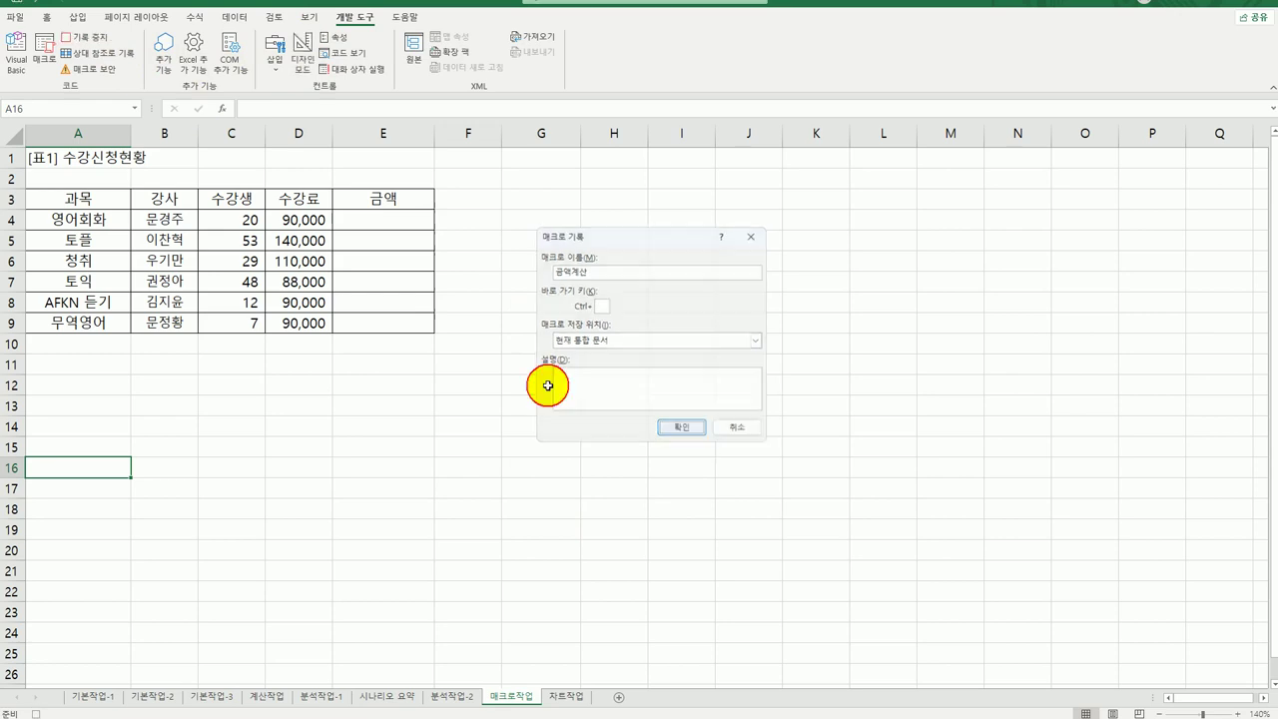
# Step: Calculate 금액 in E4 with the formula =C4*D4 and fill it down to E9
pyautogui.click(419, 227)
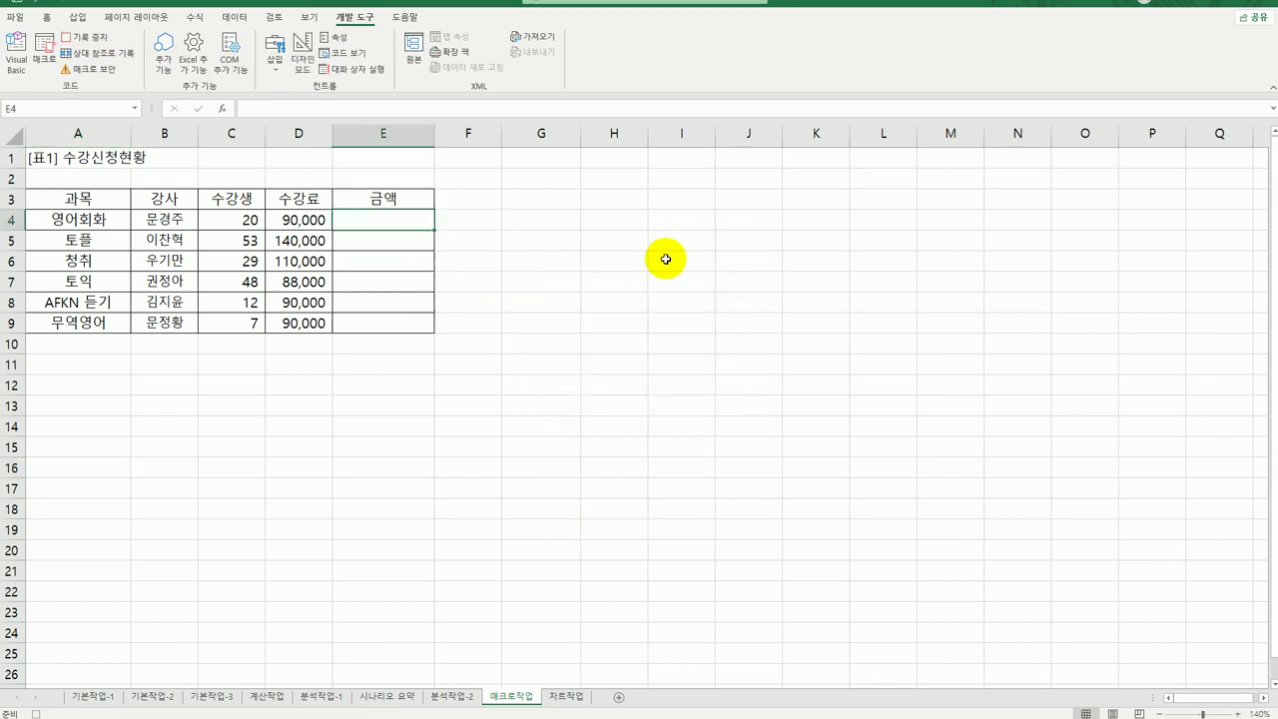
pyautogui.write('=')
pyautogui.press('Left')
pyautogui.press('Left')
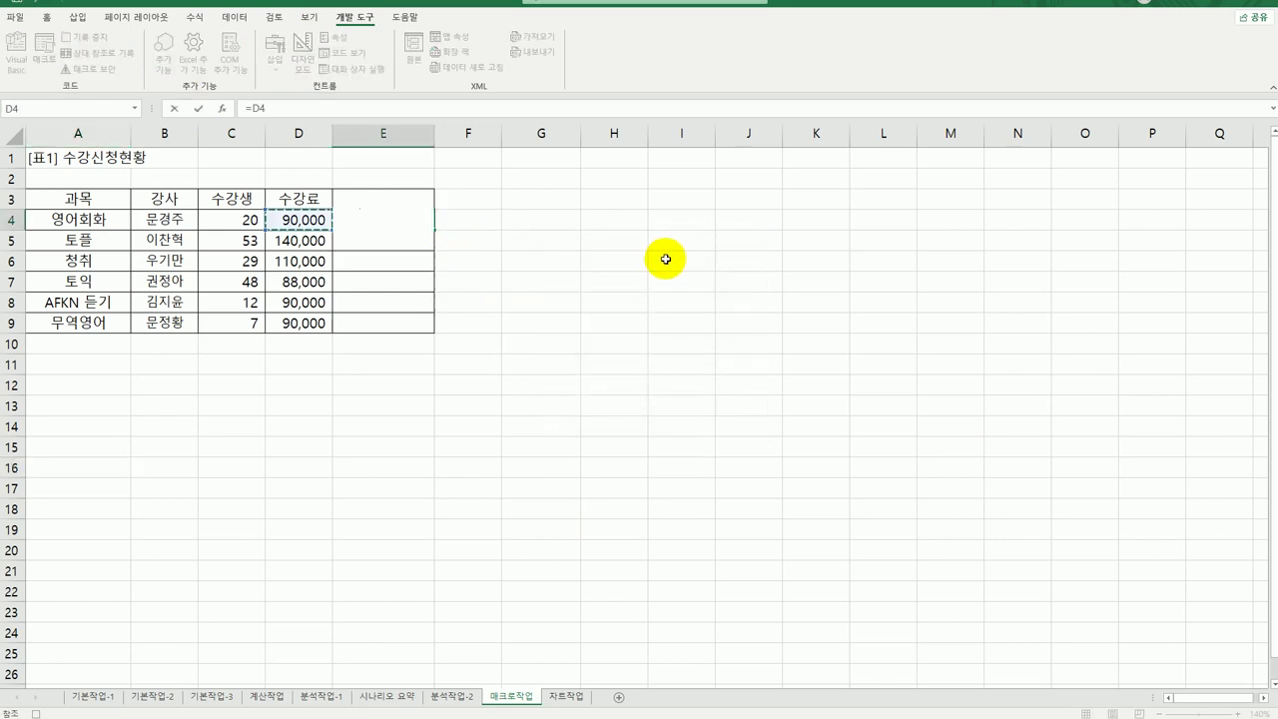
pyautogui.write('*')
pyautogui.press('Left')
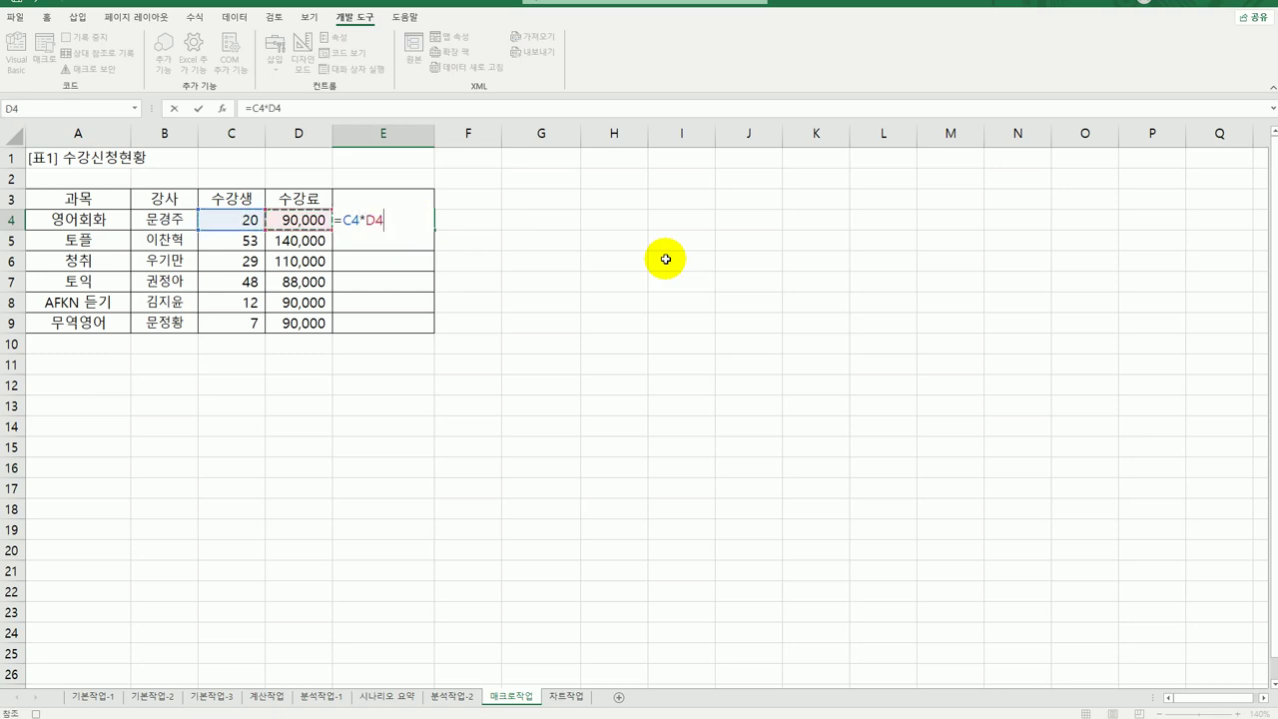
pyautogui.press('Return')
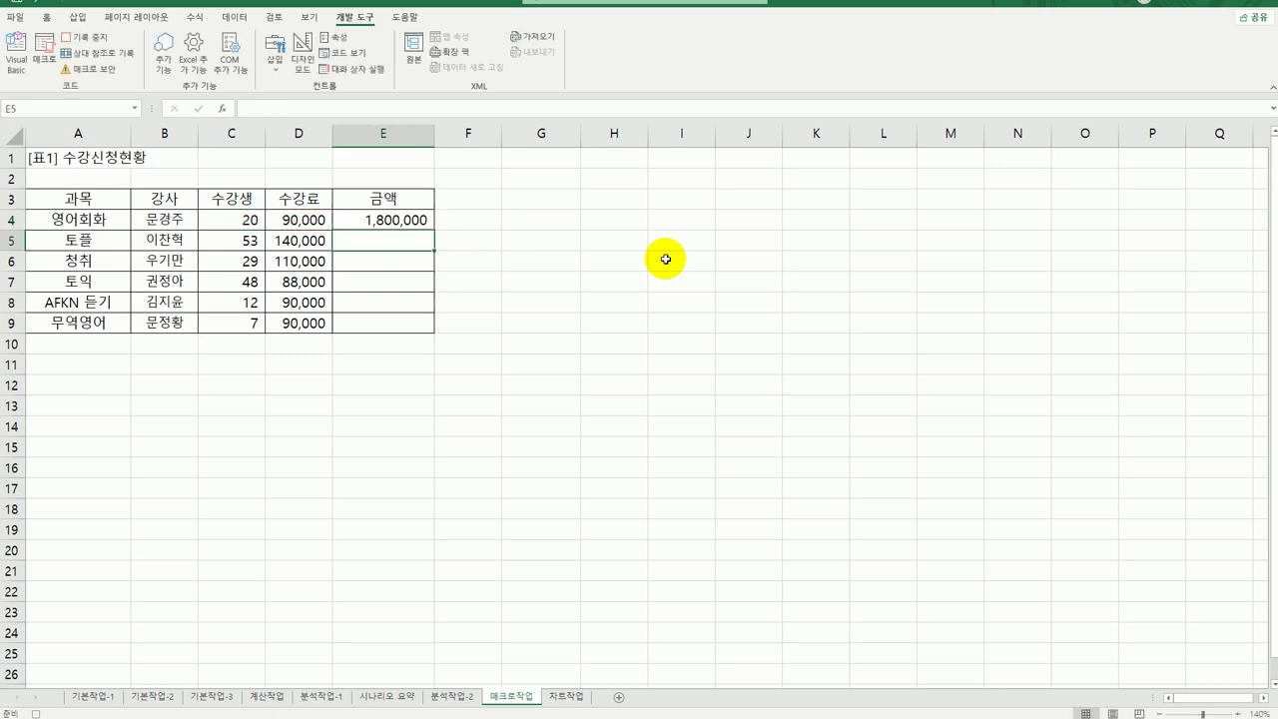
pyautogui.click(419, 228)
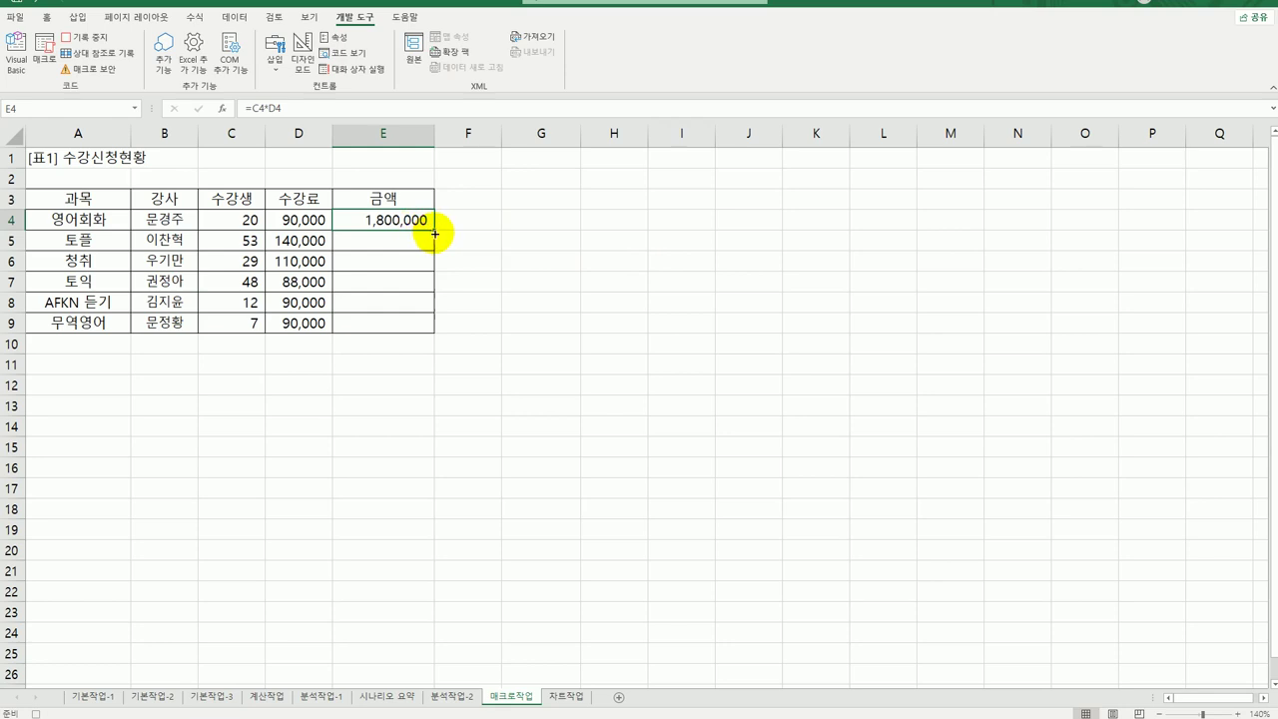
pyautogui.moveTo(422, 228); pyautogui.dragTo(406, 328)
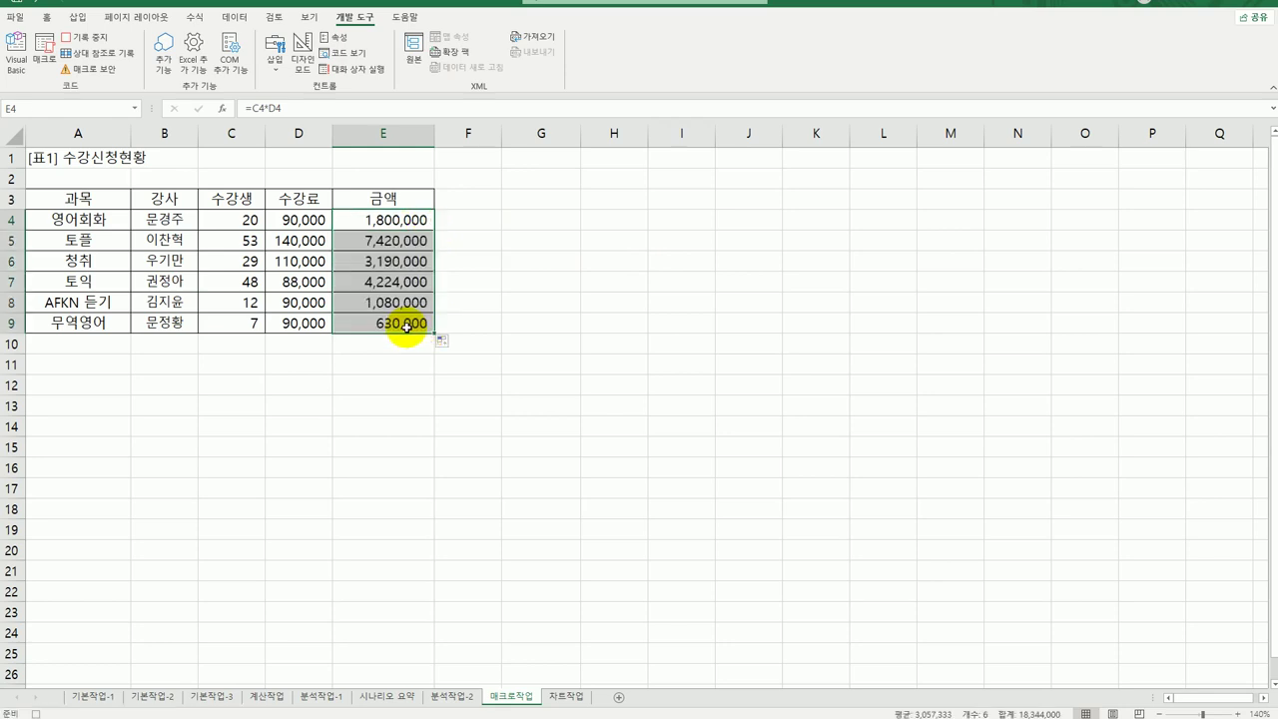
# Step: Select E9 and stop recording the 금액계산 macro
pyautogui.click(409, 327)
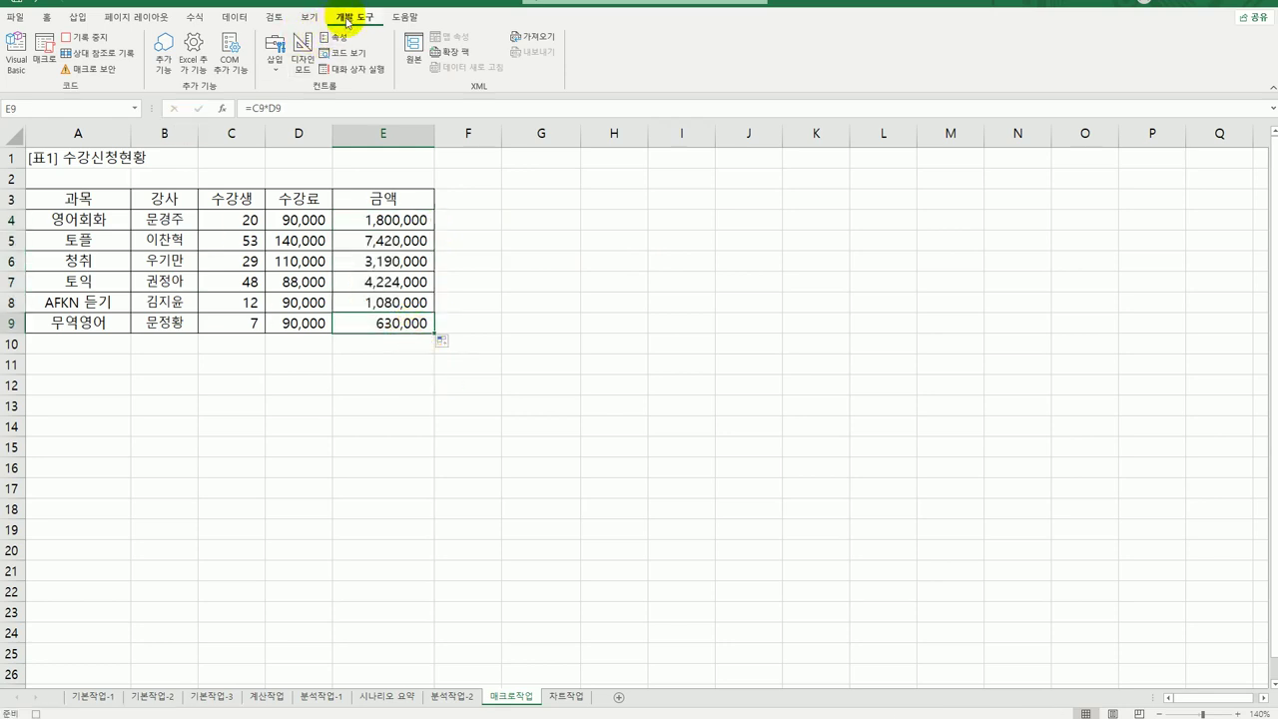
pyautogui.click(95, 40)
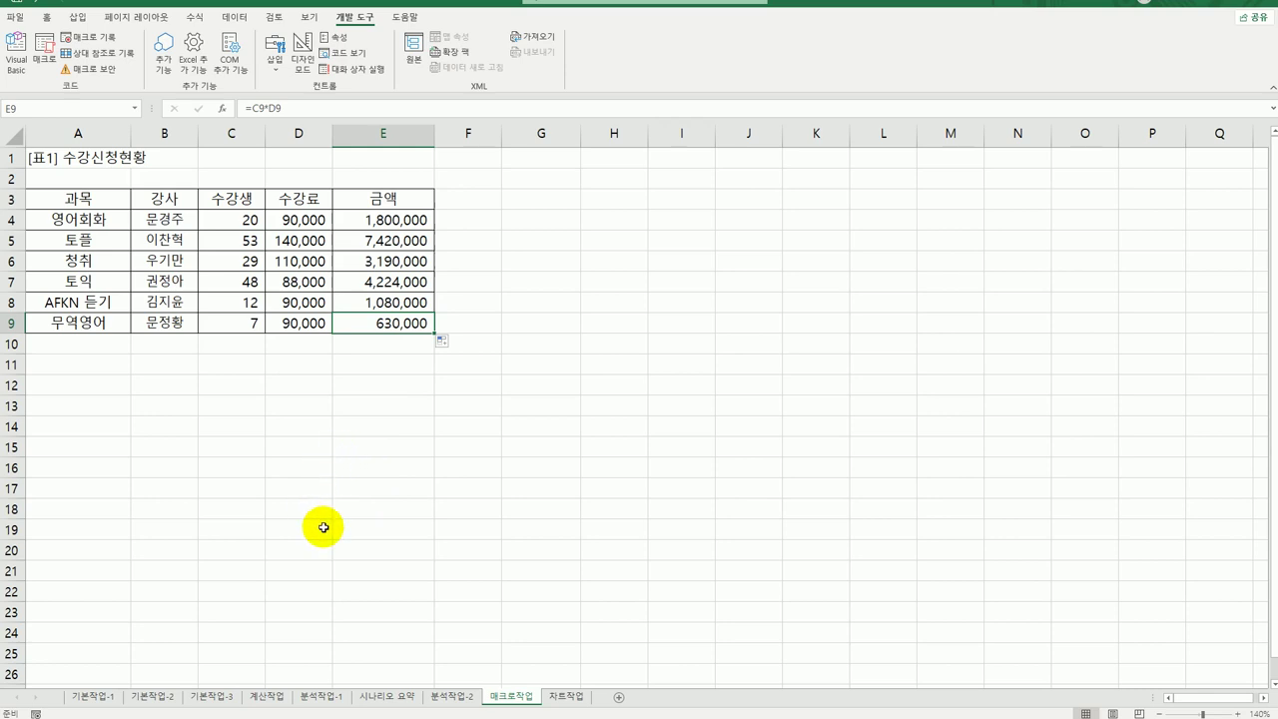
# Step: Insert a hexagon aligned exactly to cells G3:G5 and label it 금액
pyautogui.click(77, 17)
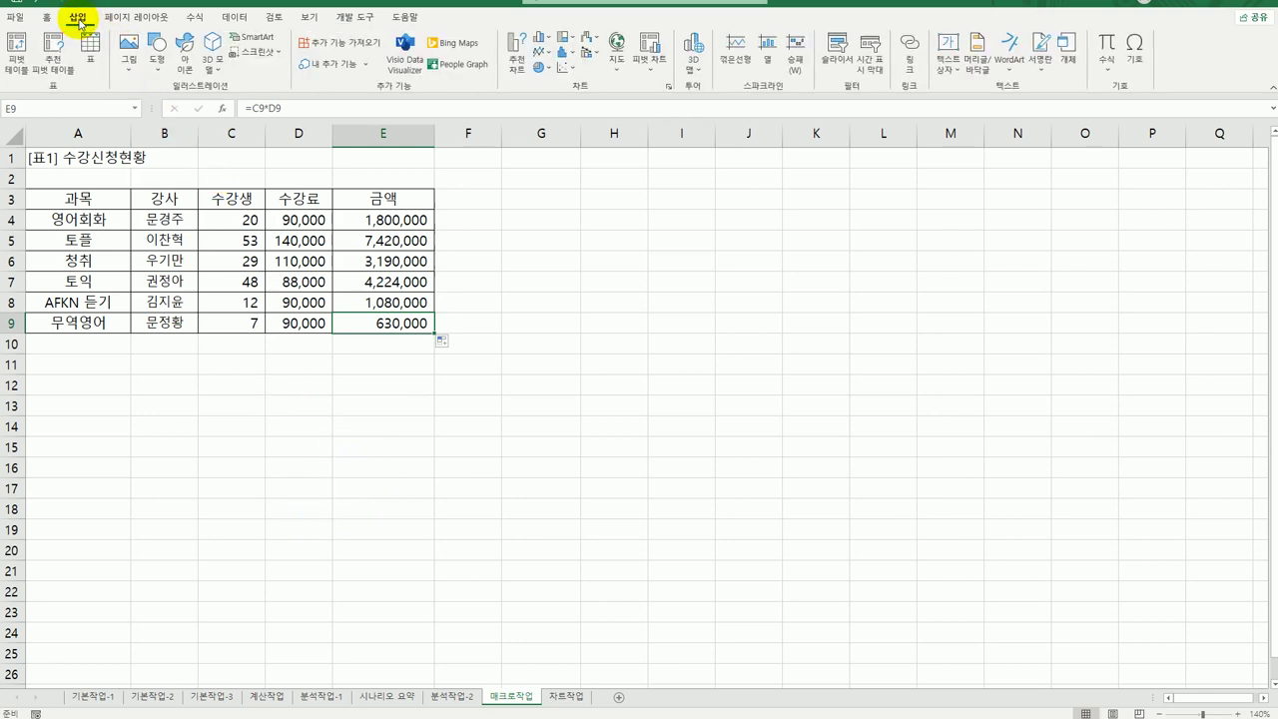
pyautogui.click(155, 62)
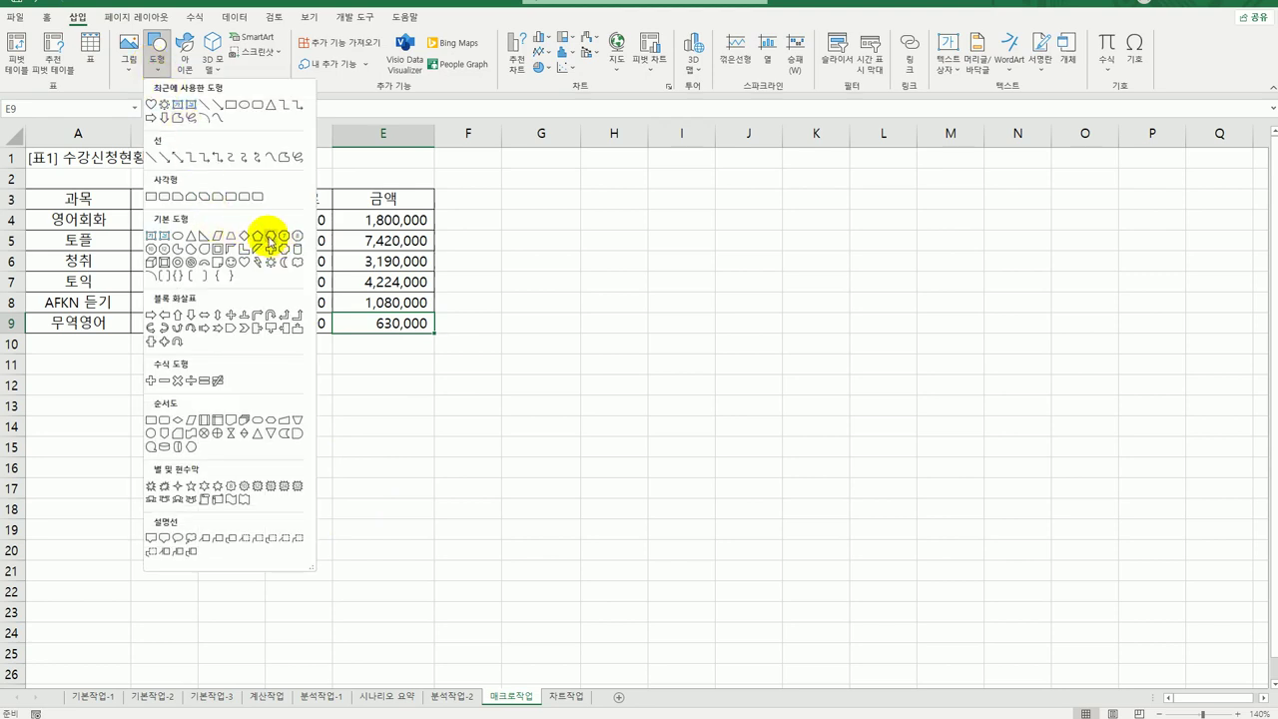
pyautogui.click(269, 238)
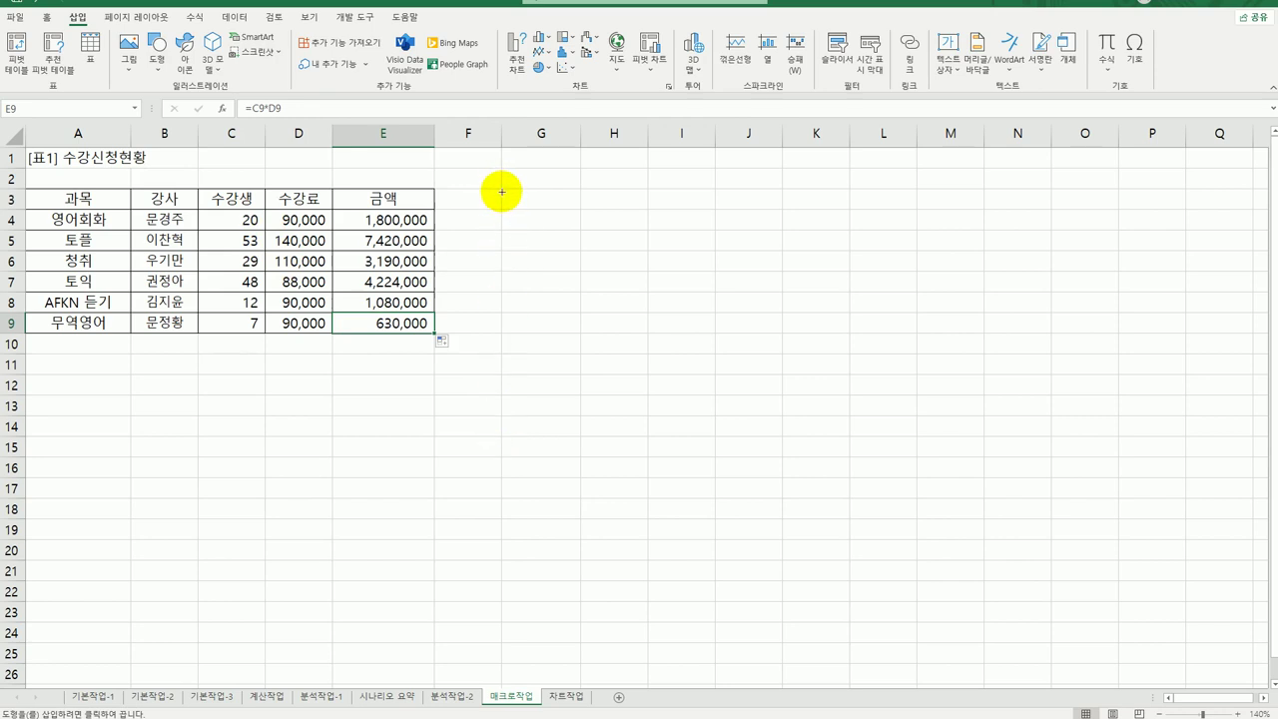
pyautogui.press('alt')
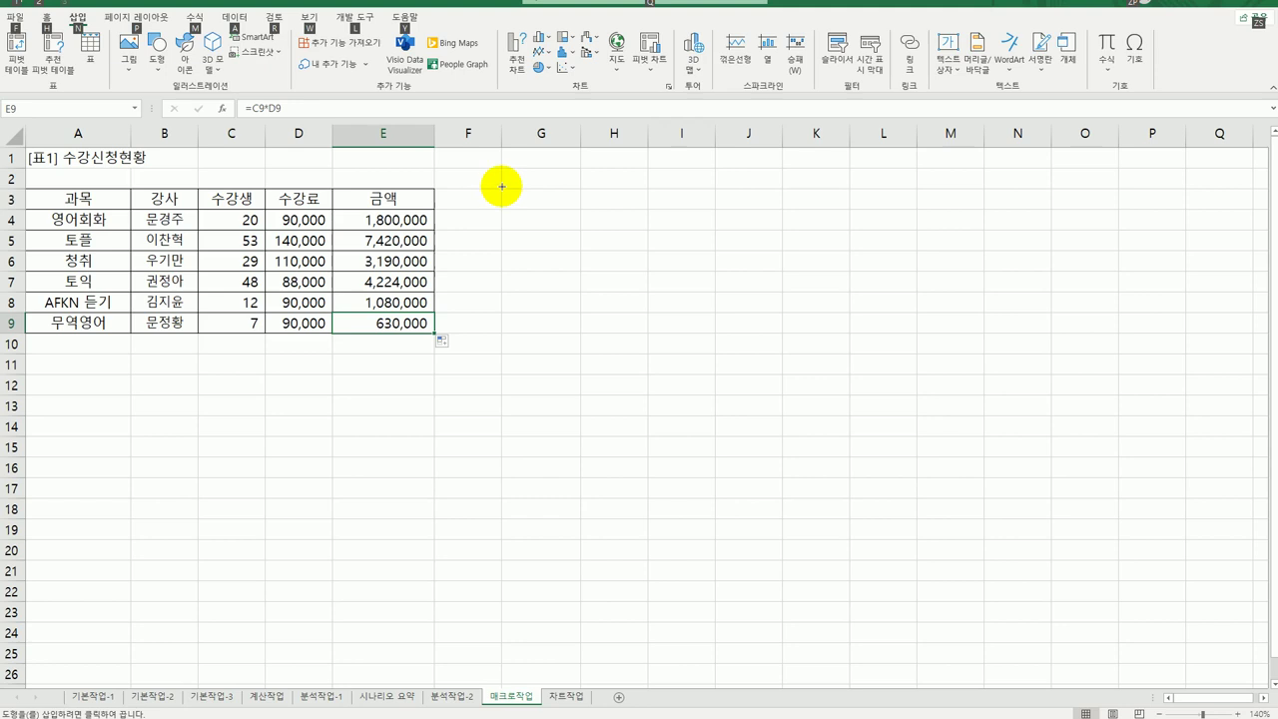
pyautogui.moveTo(502, 190); pyautogui.dragTo(552, 249)
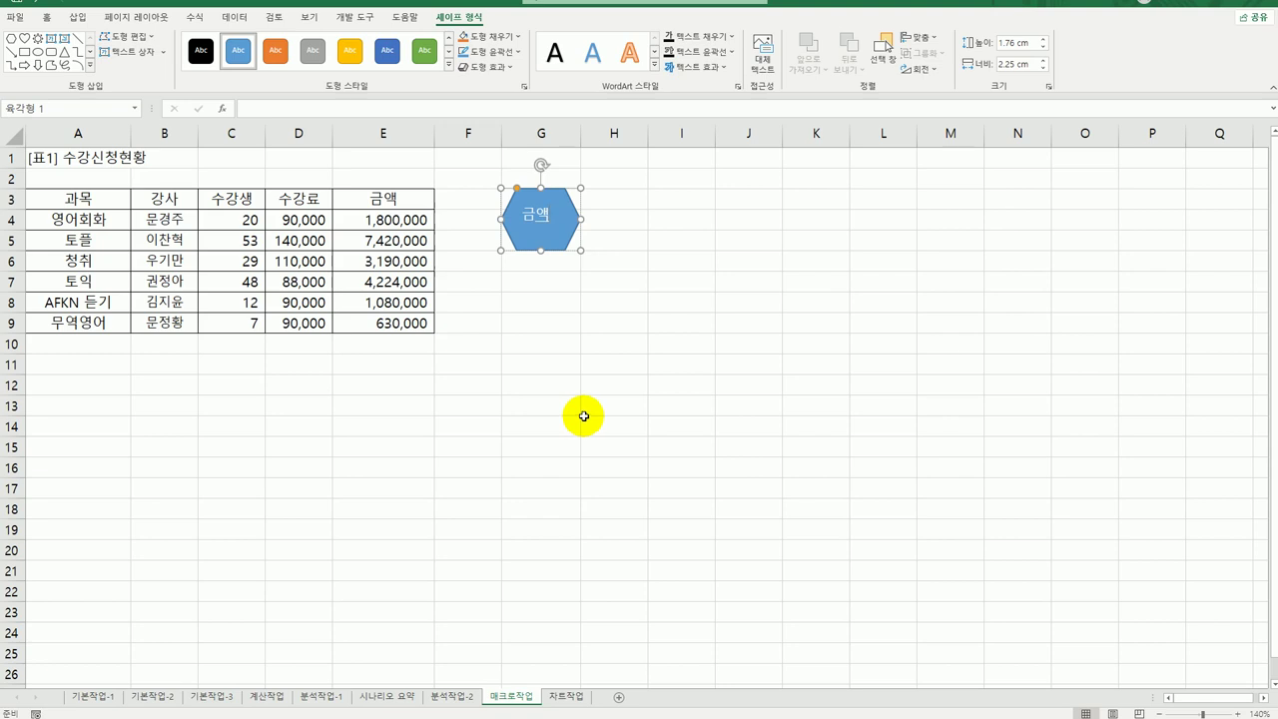
# Step: Assign the 금액계산 macro to the hexagon and deselect the shape
pyautogui.rightClick(565, 202)
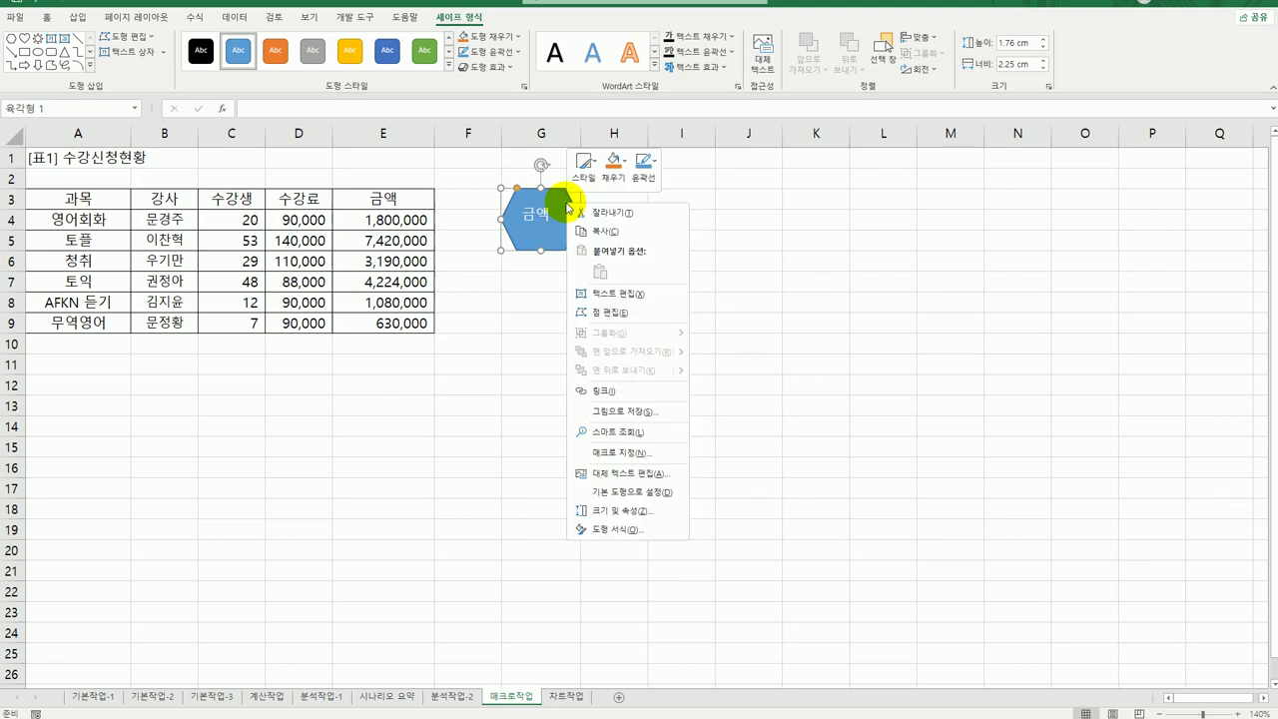
pyautogui.click(636, 453)
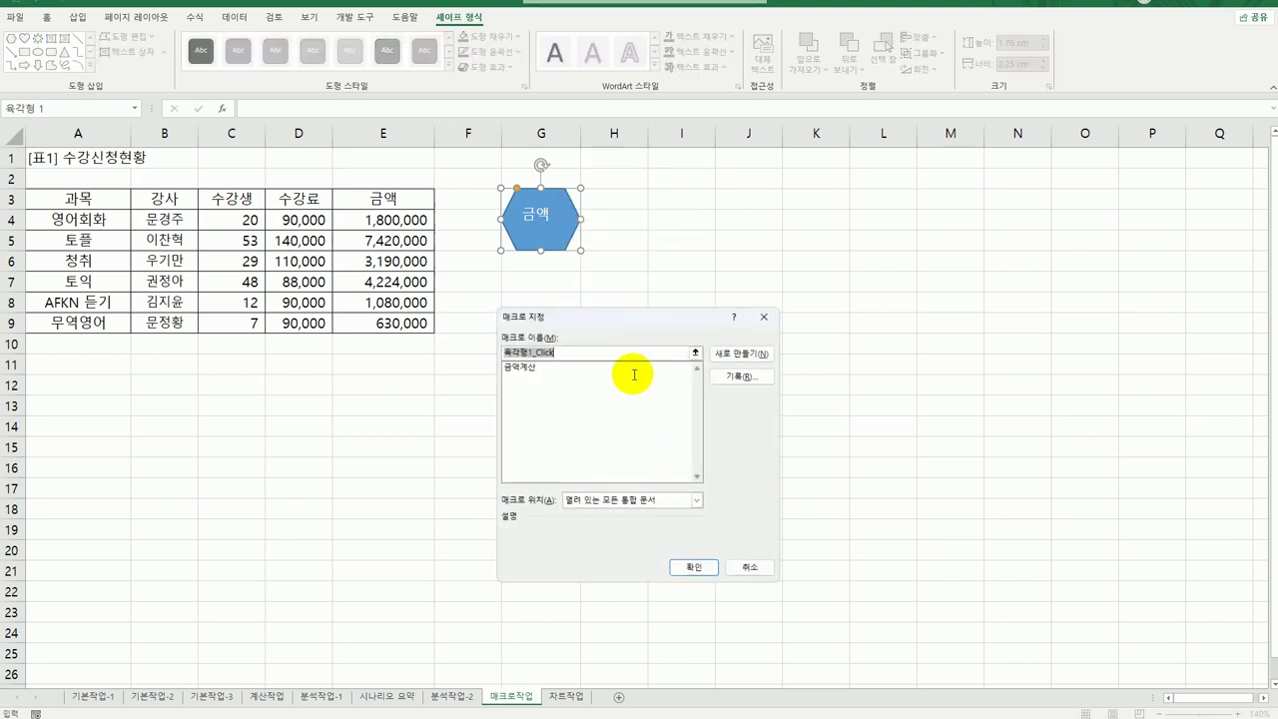
pyautogui.click(547, 368)
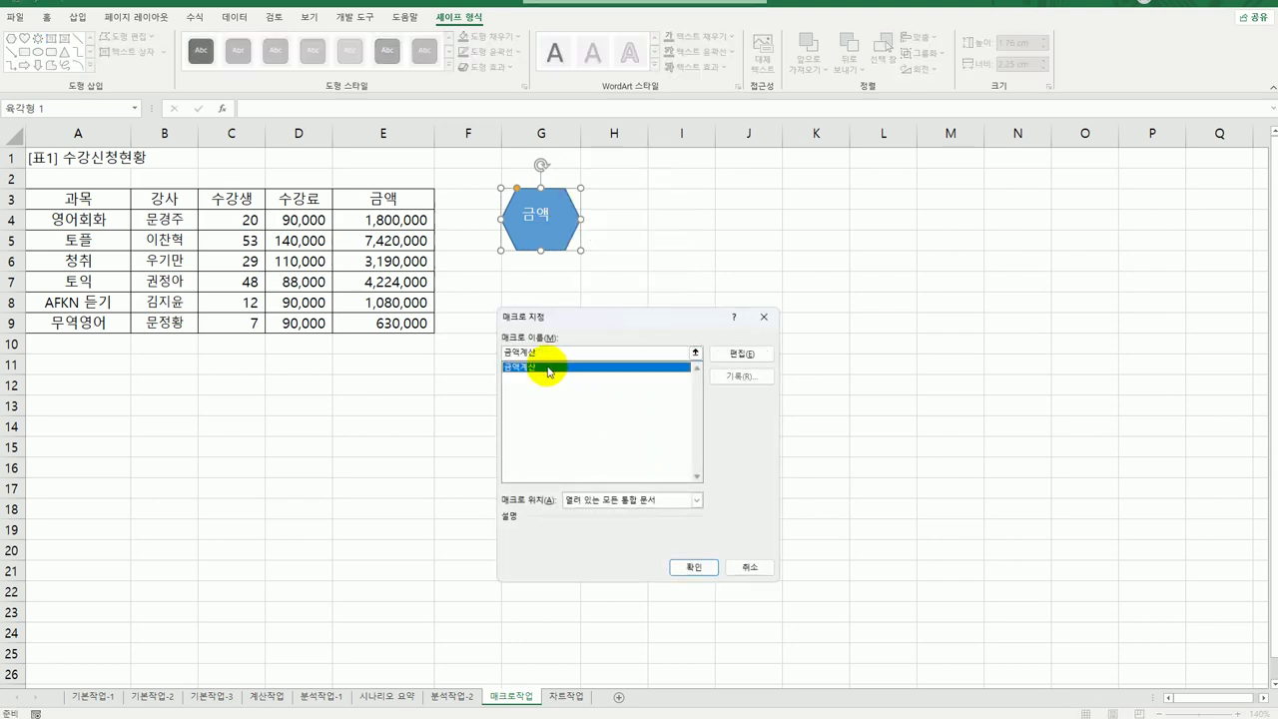
pyautogui.click(689, 568)
pyautogui.click(681, 570)
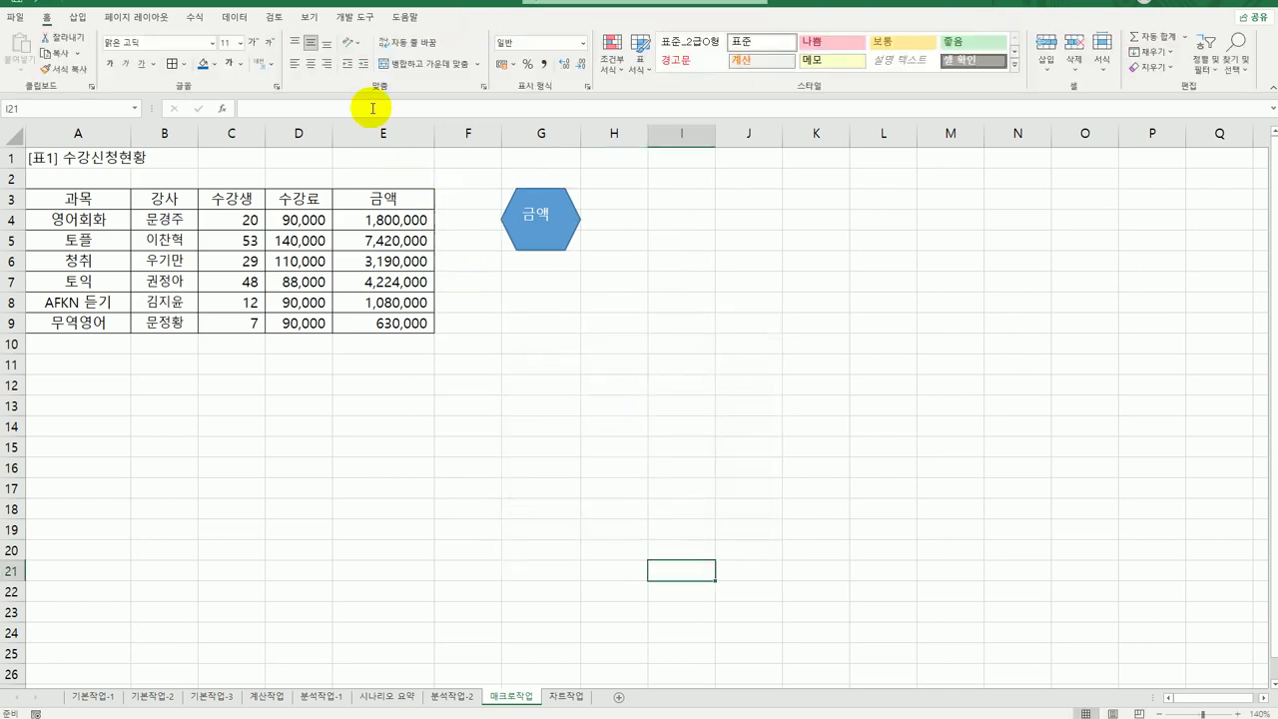
# Step: Start recording a macro named 서식지정, stored in the current workbook
pyautogui.click(195, 461)
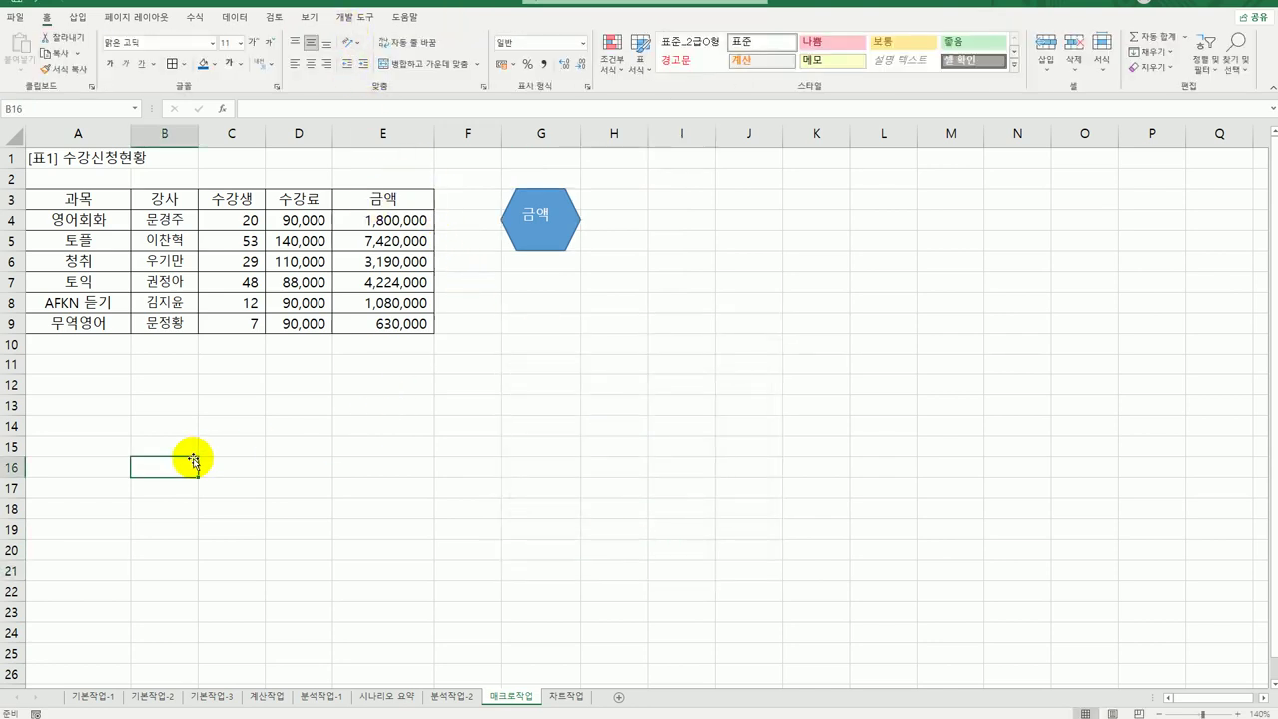
pyautogui.click(347, 22)
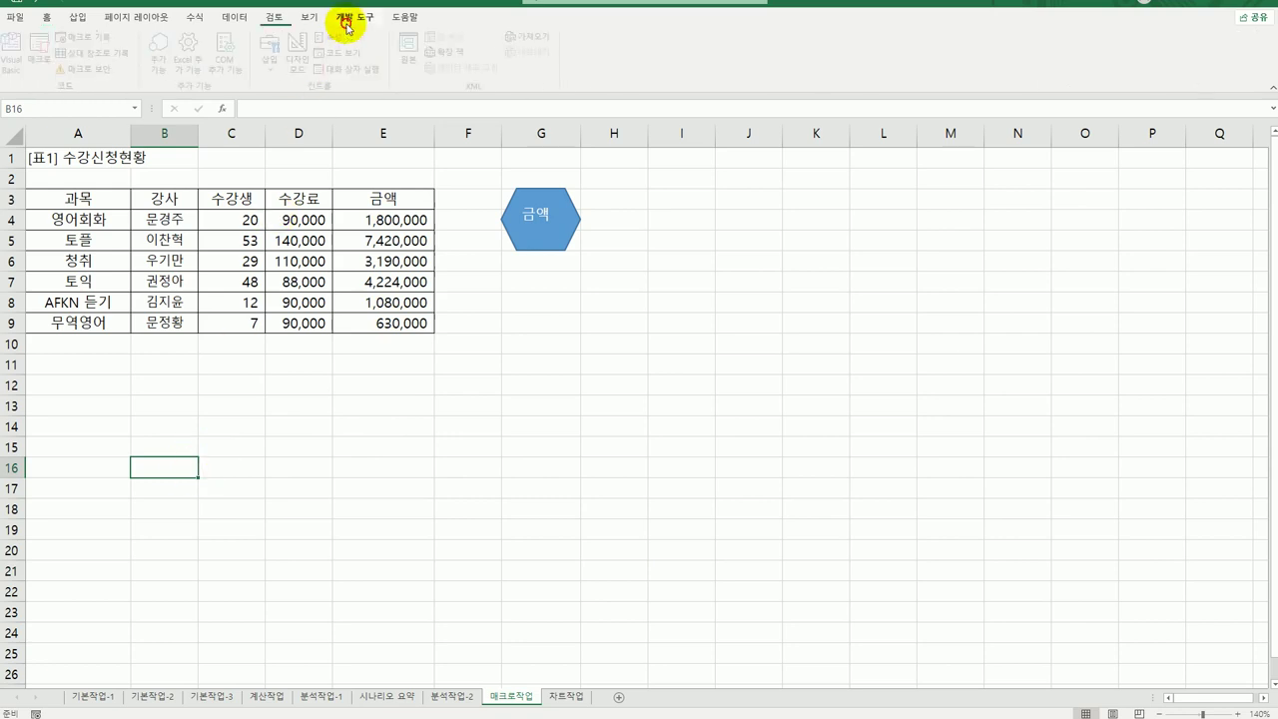
pyautogui.click(80, 37)
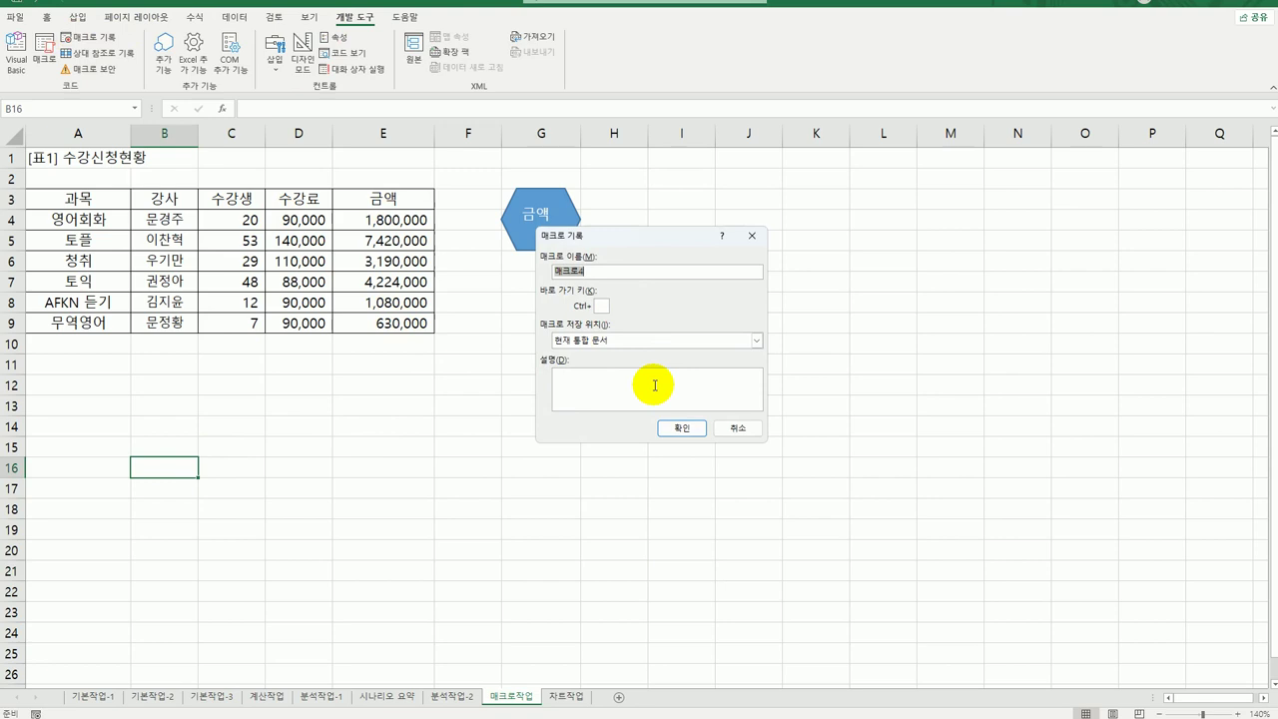
pyautogui.write('서식지정')
pyautogui.click(681, 427)
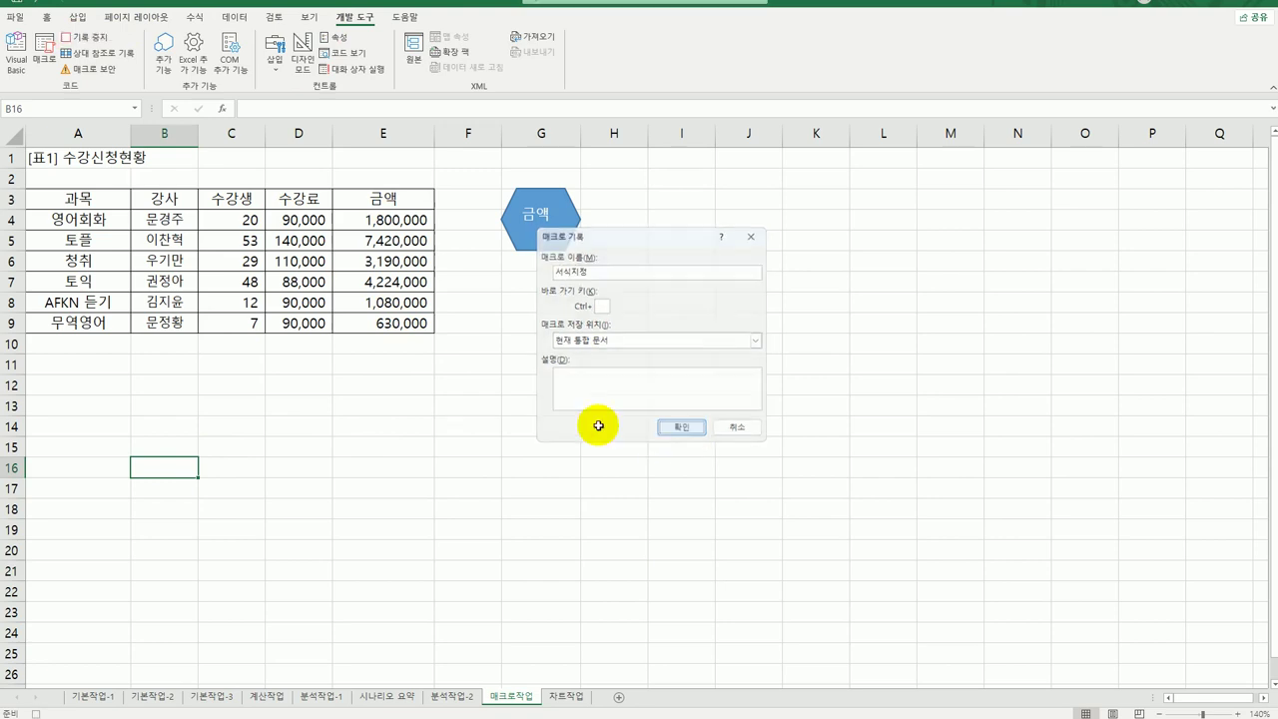
# Step: Make the header cells A3:E3 bold and fill them with standard yellow
pyautogui.moveTo(100, 199); pyautogui.dragTo(377, 198)
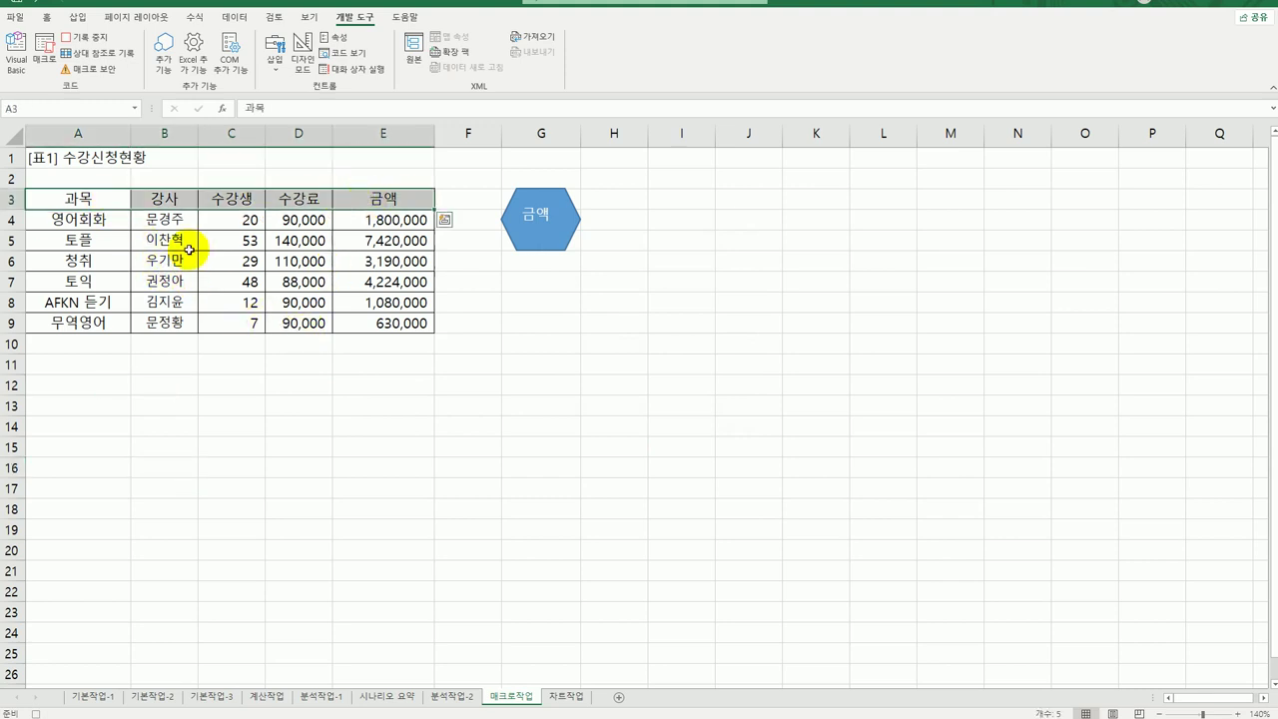
pyautogui.click(45, 17)
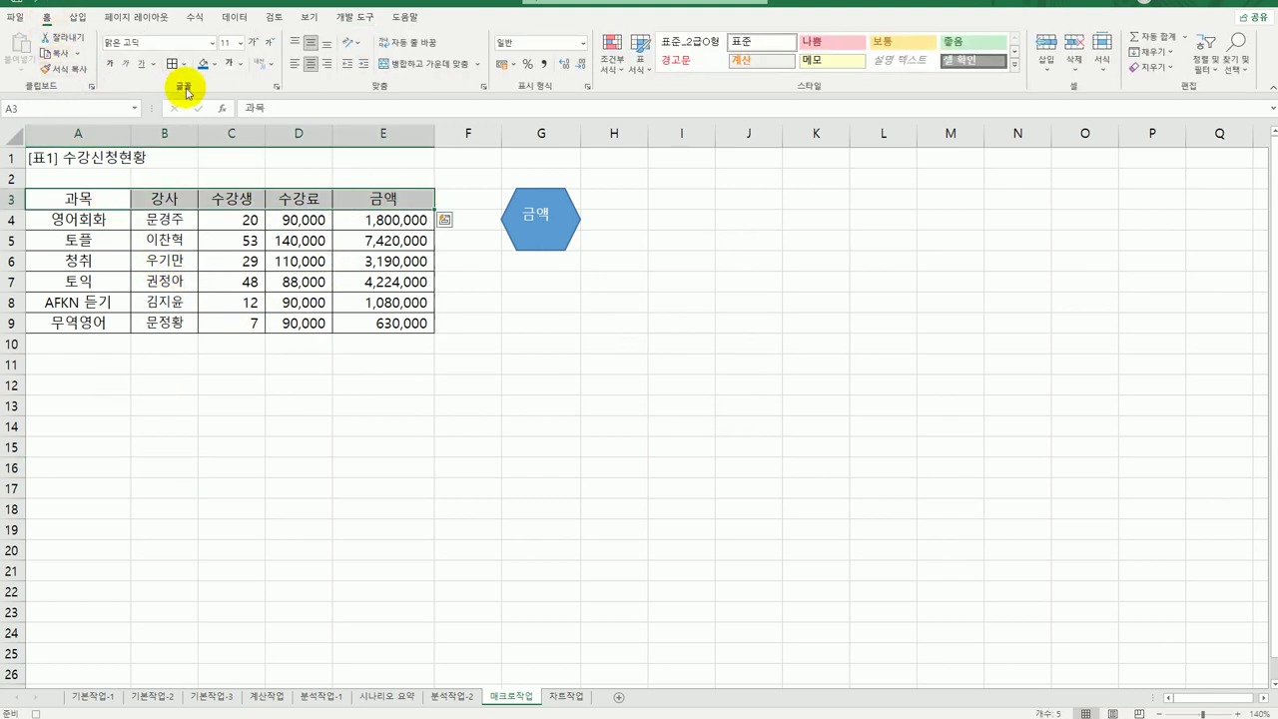
pyautogui.click(112, 66)
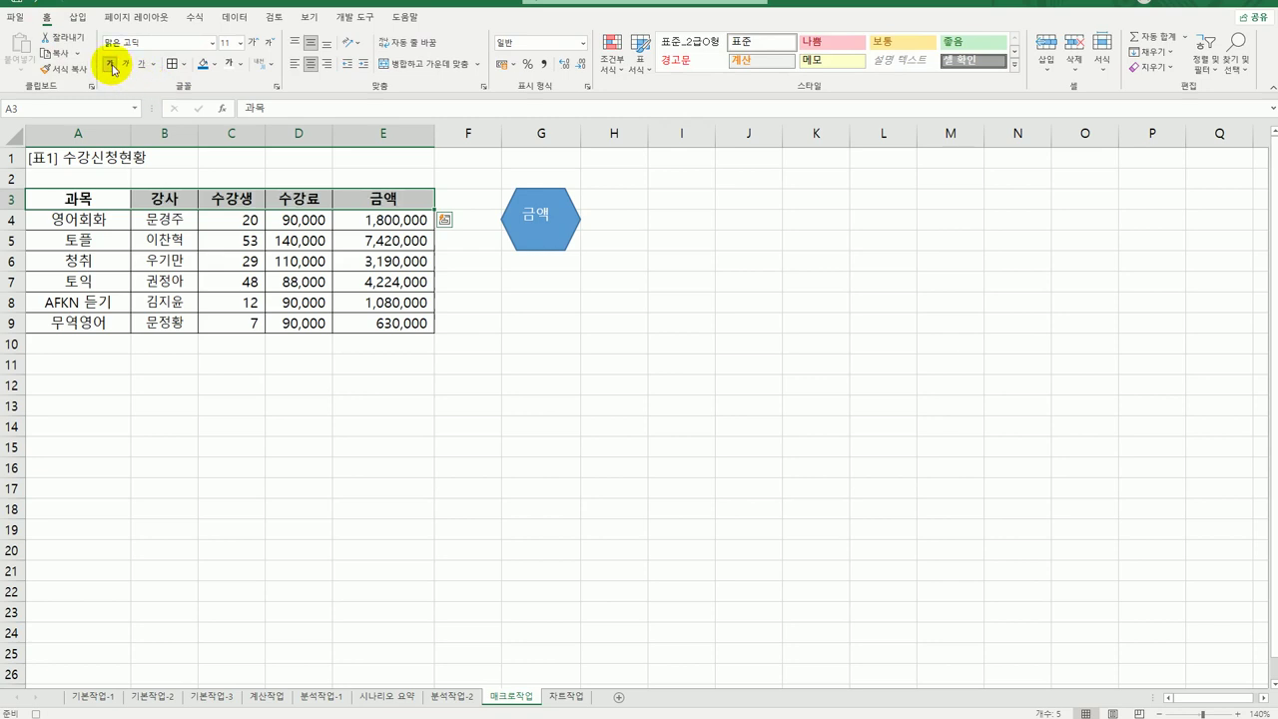
pyautogui.click(214, 66)
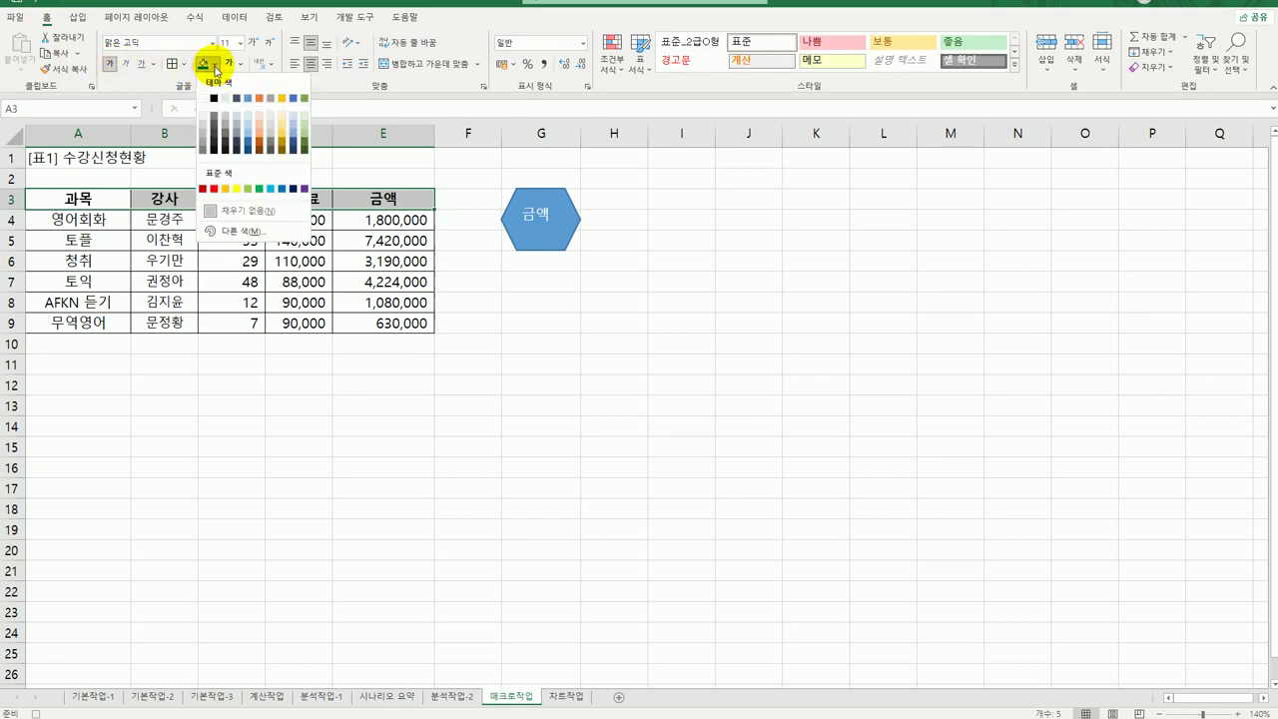
pyautogui.click(237, 188)
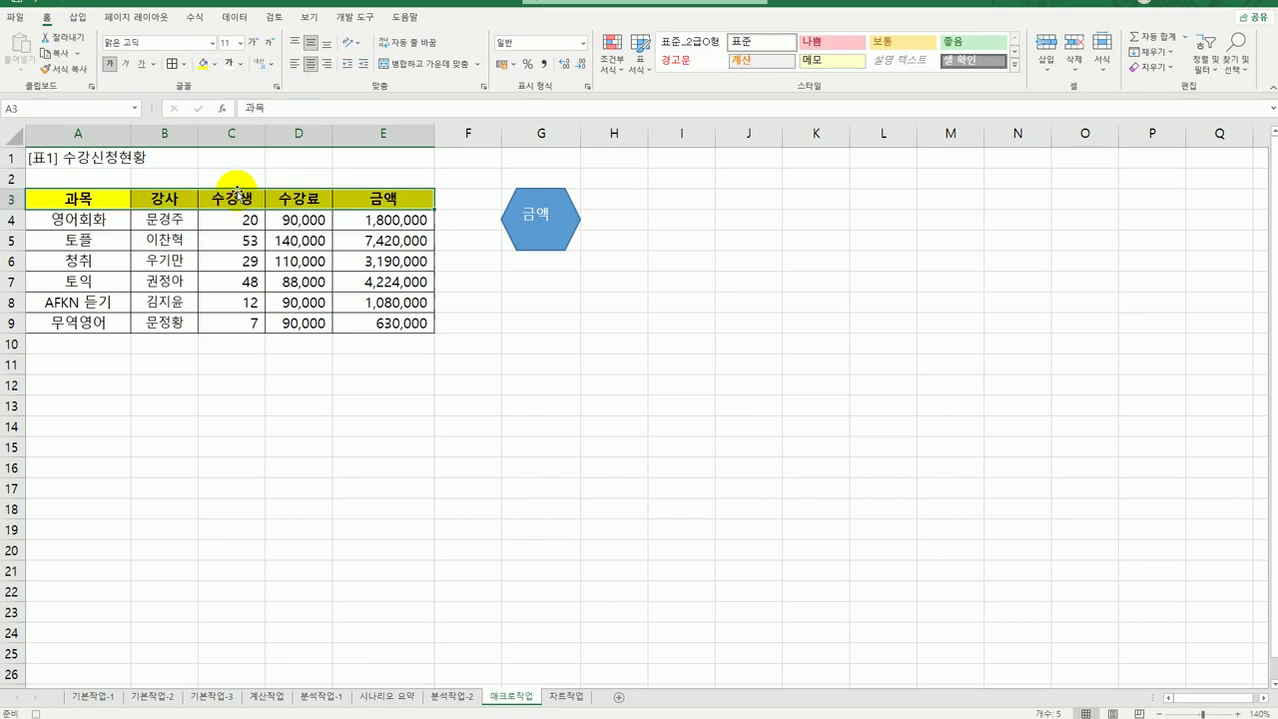
# Step: Select E3, stop recording the 서식지정 macro, and move to an empty cell
pyautogui.click(390, 195)
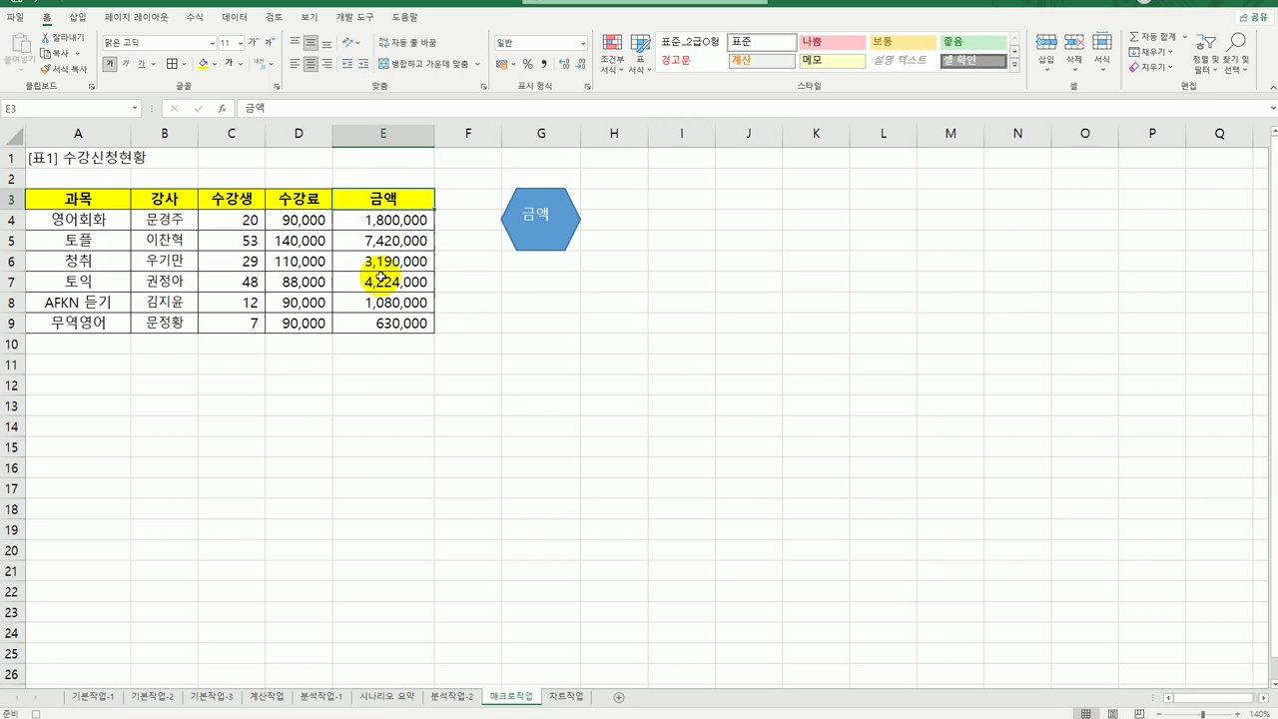
pyautogui.click(355, 17)
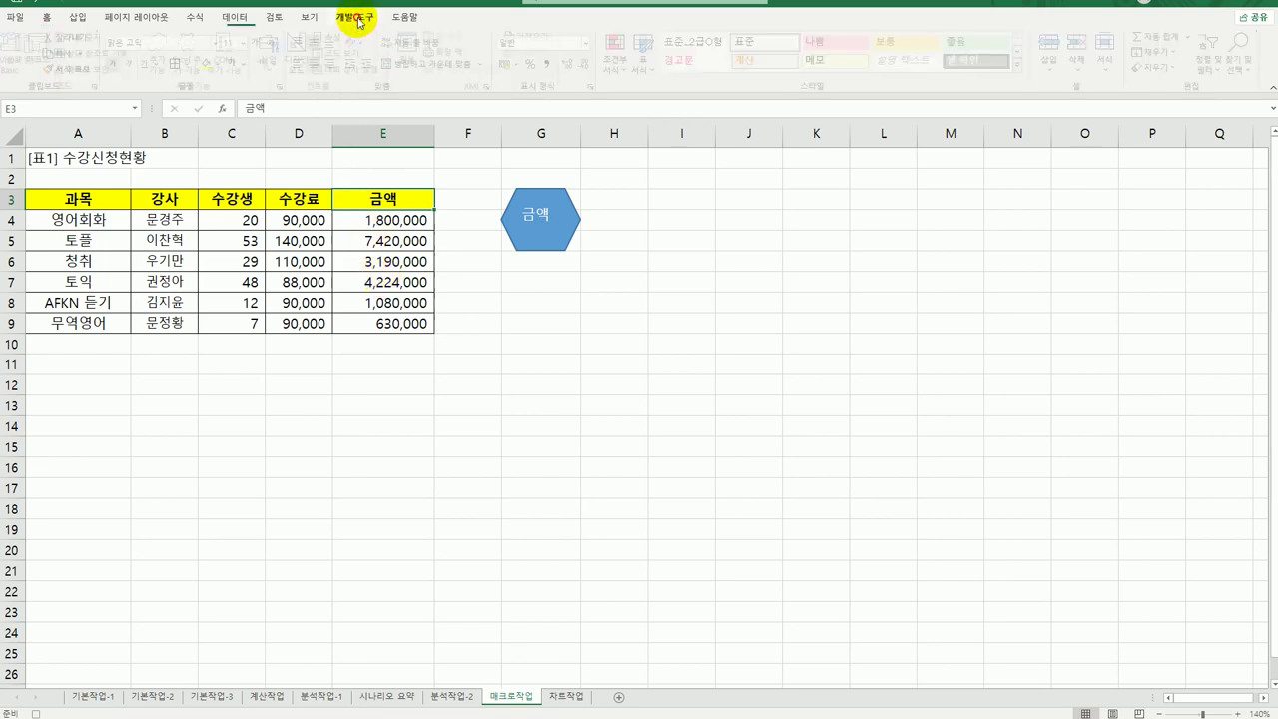
pyautogui.click(88, 37)
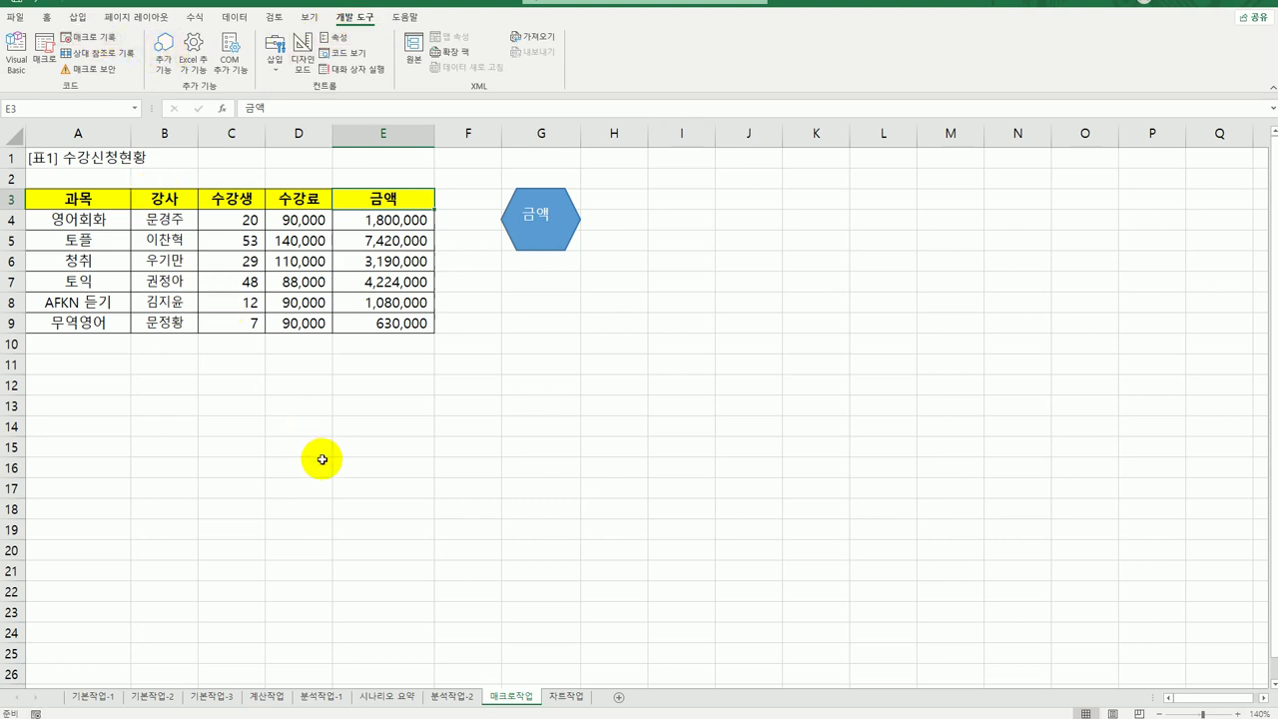
pyautogui.click(321, 458)
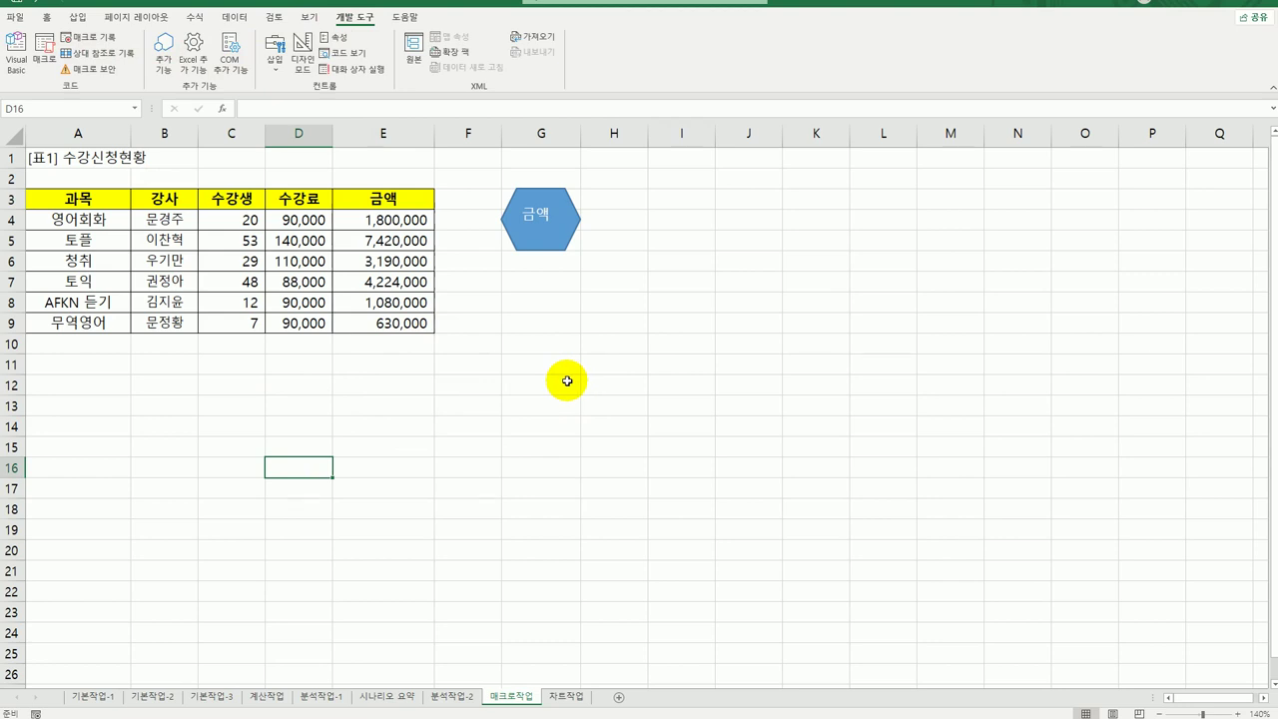
# Step: Insert a rounded rectangle aligned to cells G7:G9 and label it 서식
pyautogui.click(80, 18)
pyautogui.click(157, 58)
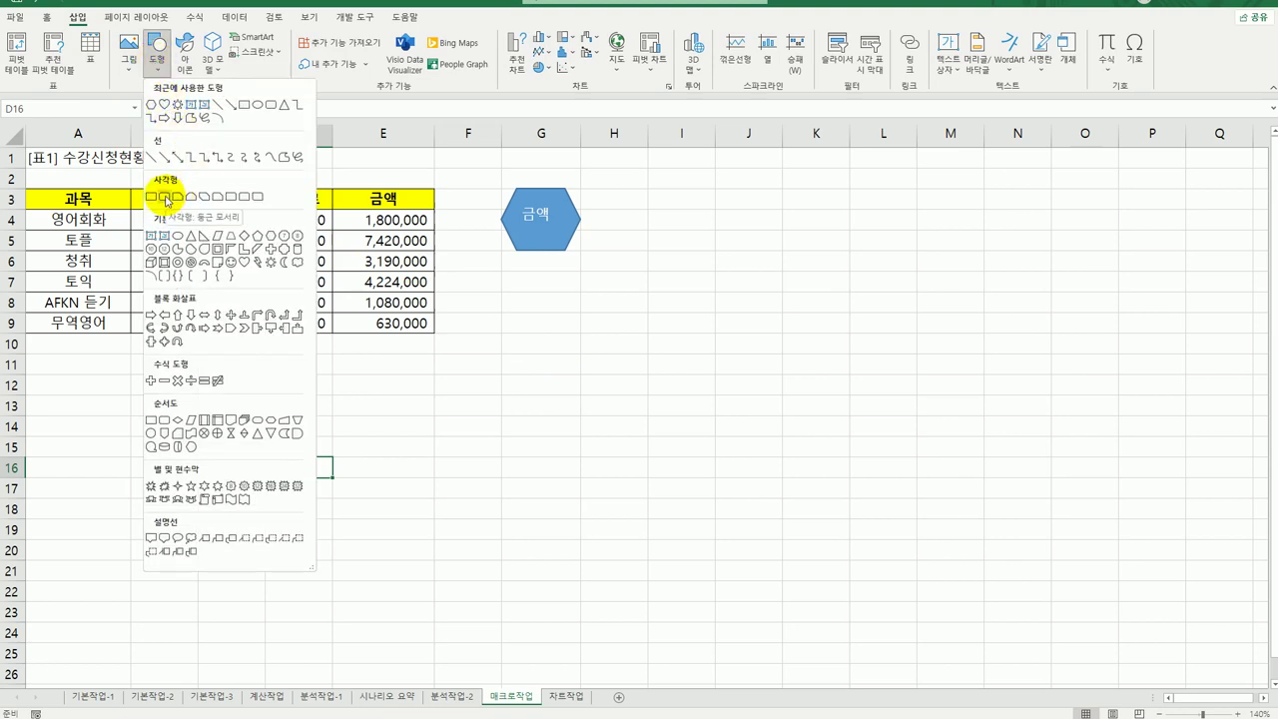
pyautogui.click(165, 198)
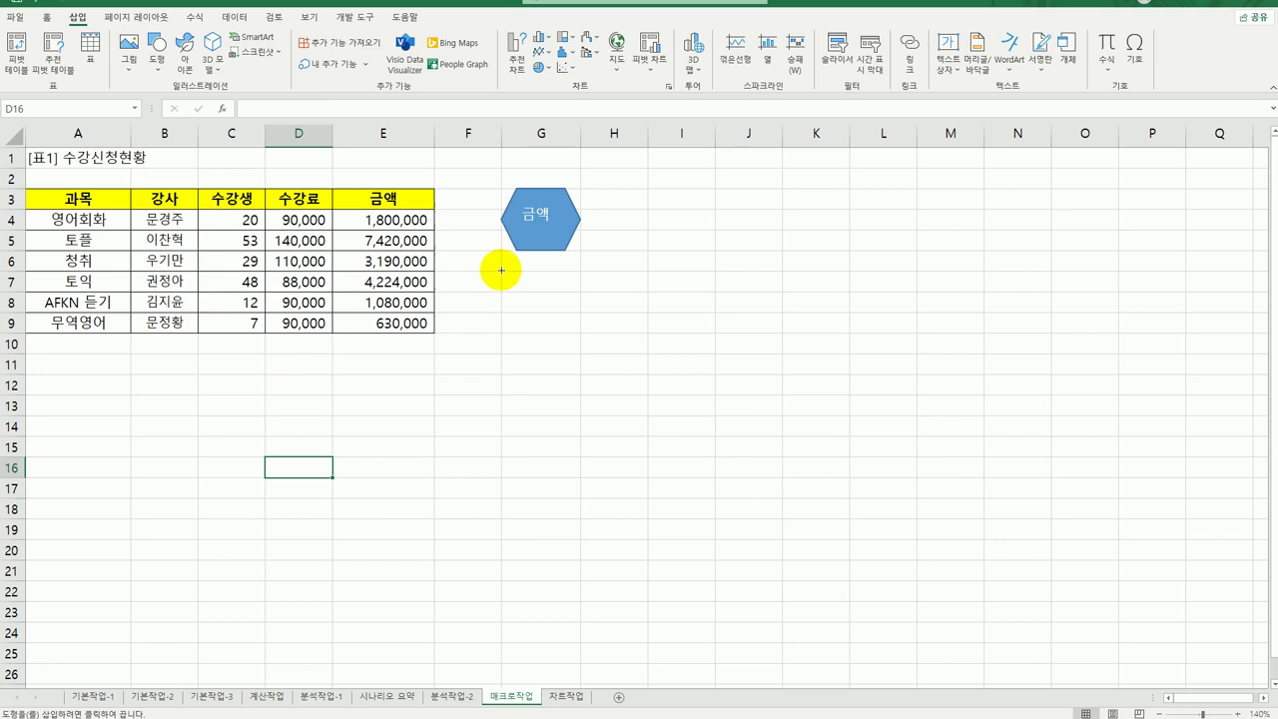
pyautogui.moveTo(500, 271); pyautogui.dragTo(562, 327)
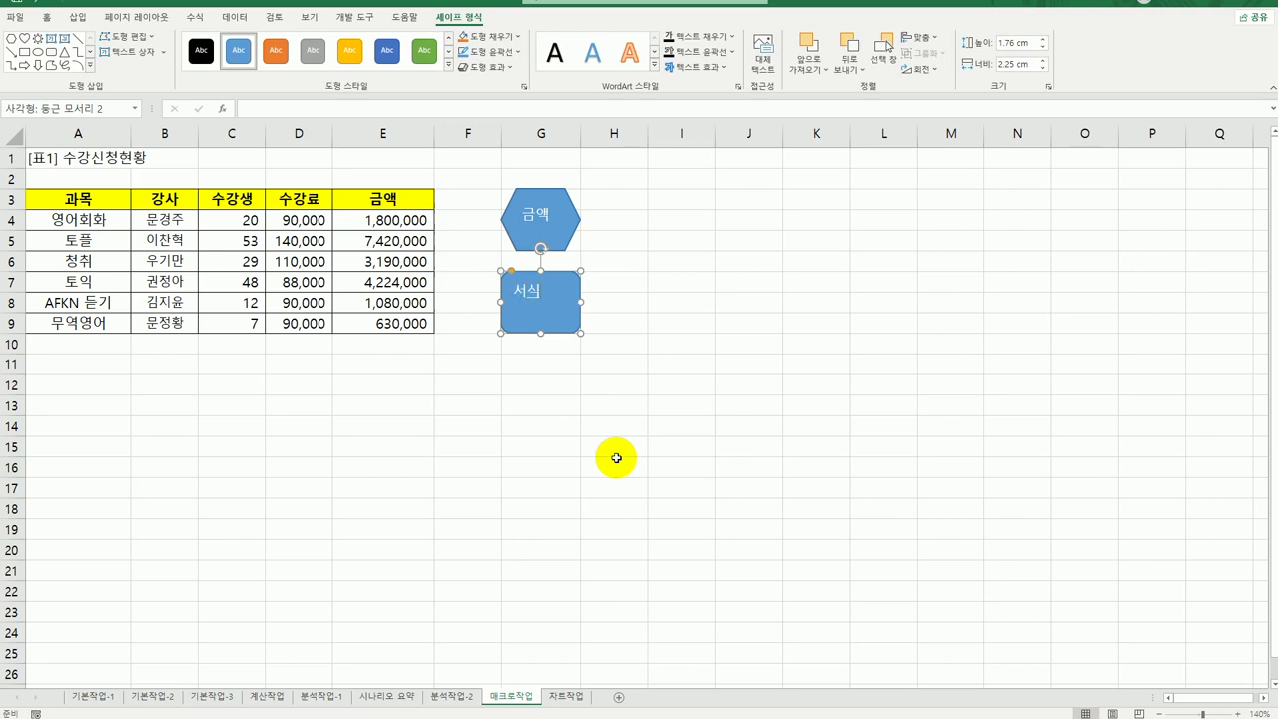
# Step: Assign the 서식지정 macro to the rounded rectangle and deselect the shape
pyautogui.click(562, 297)
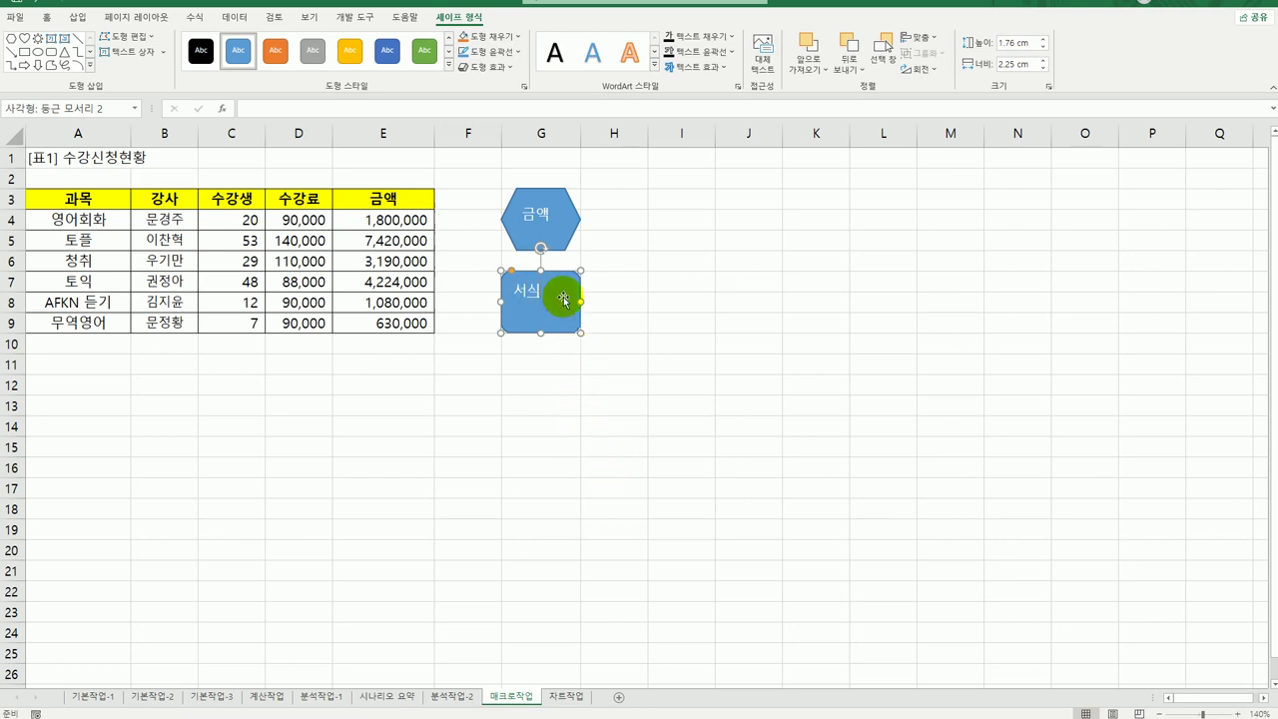
pyautogui.rightClick(562, 298)
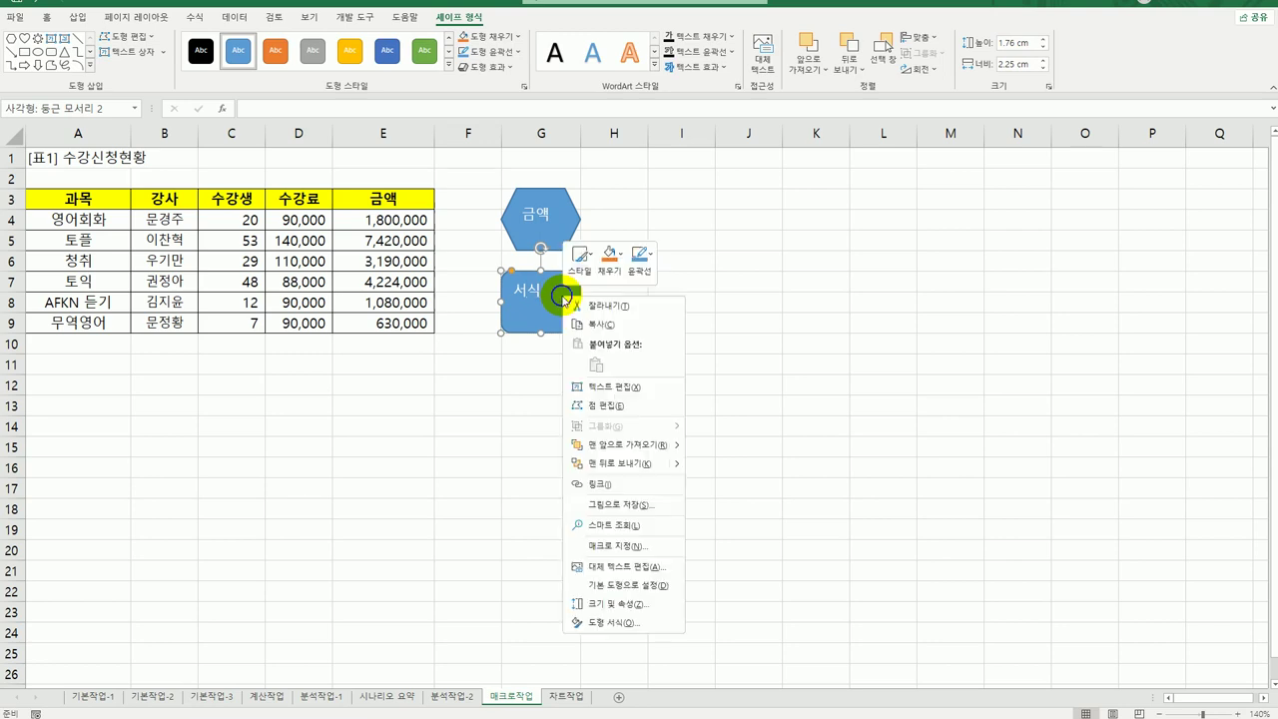
pyautogui.click(644, 542)
pyautogui.moveTo(608, 407); pyautogui.dragTo(744, 270)
pyautogui.click(671, 331)
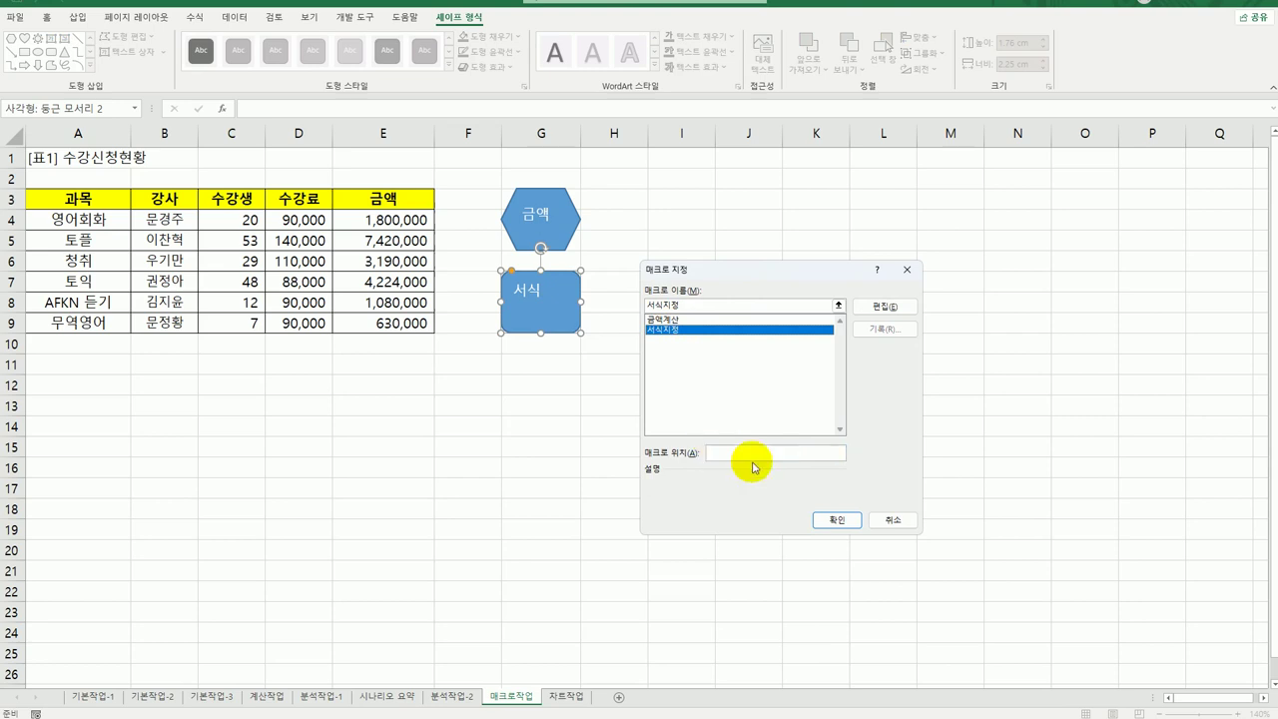
pyautogui.click(836, 523)
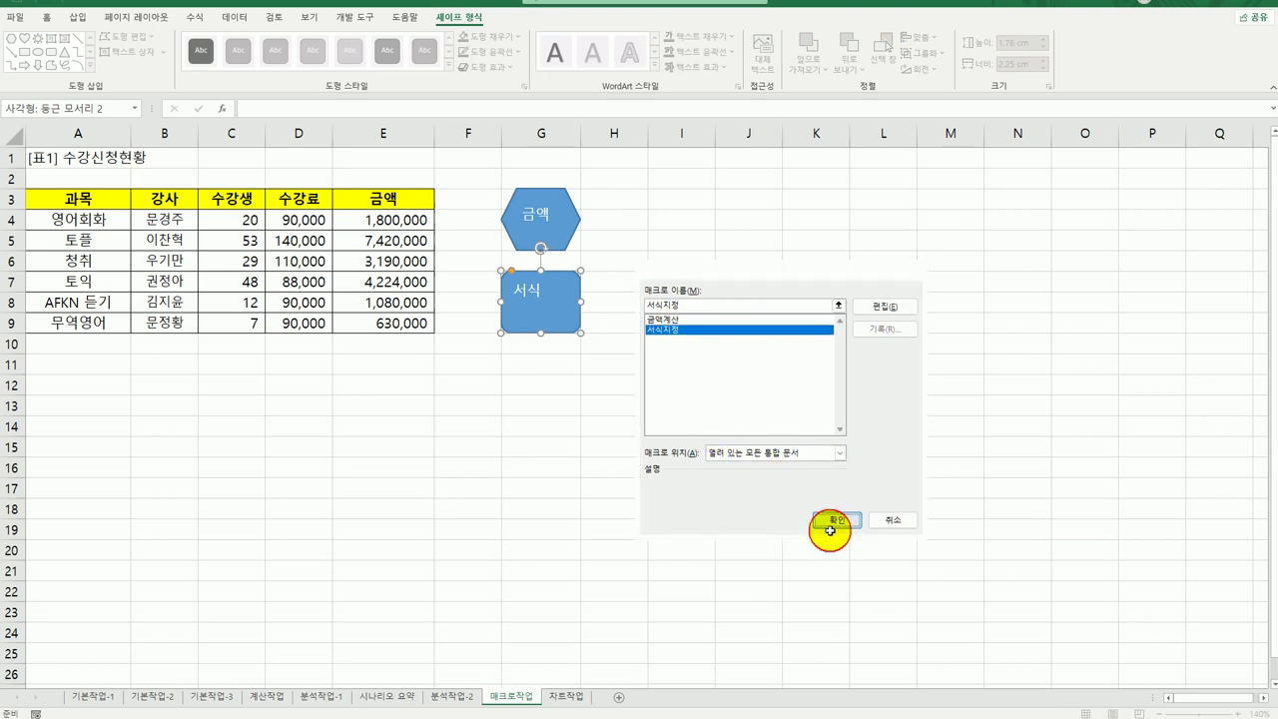
pyautogui.click(736, 552)
# Step: Clear the 금액 values in E4:E9 and fill header cells A3:E3 with standard light green
pyautogui.moveTo(419, 220); pyautogui.dragTo(407, 328)
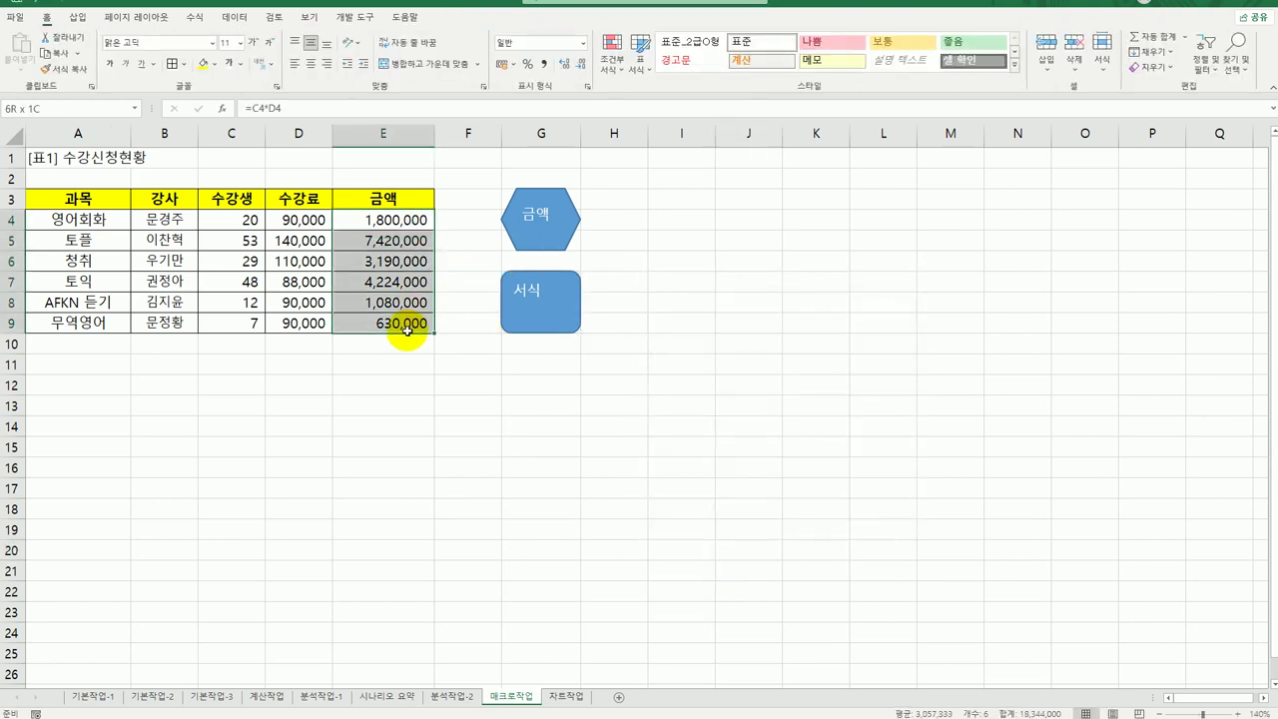
pyautogui.press('Delete')
pyautogui.moveTo(85, 198); pyautogui.dragTo(350, 197)
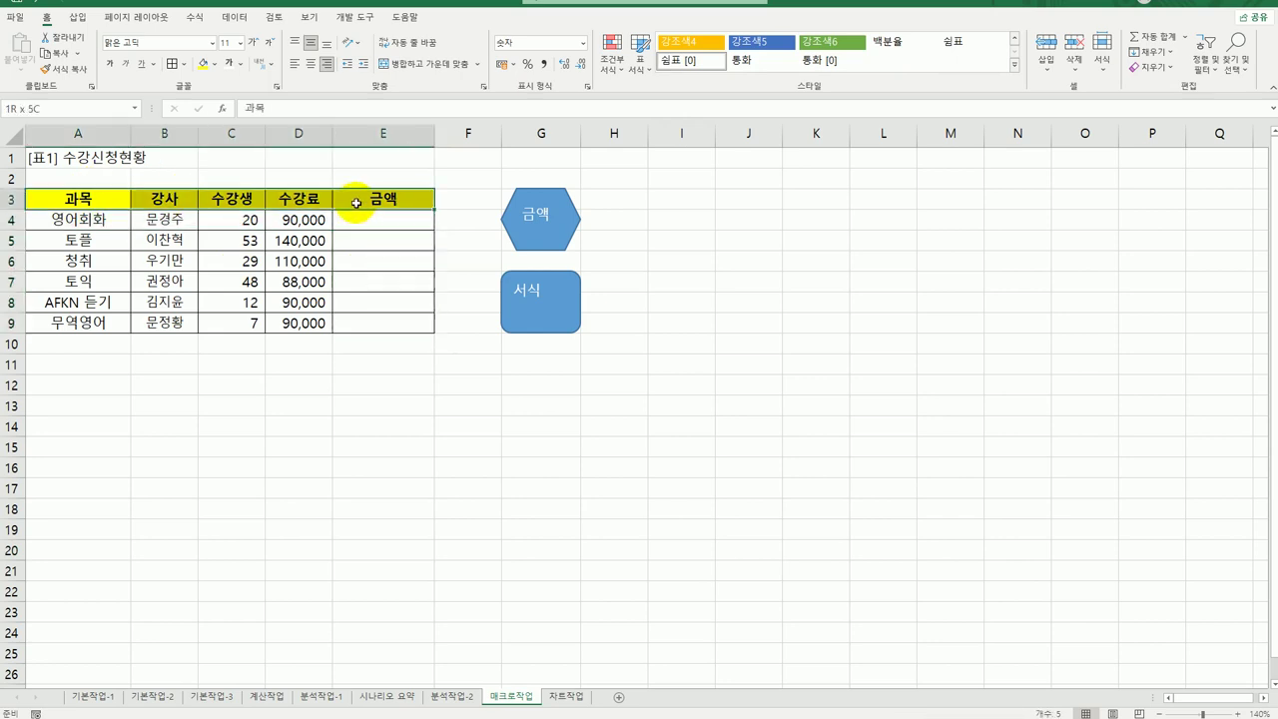
pyautogui.click(212, 68)
pyautogui.click(250, 184)
pyautogui.click(317, 441)
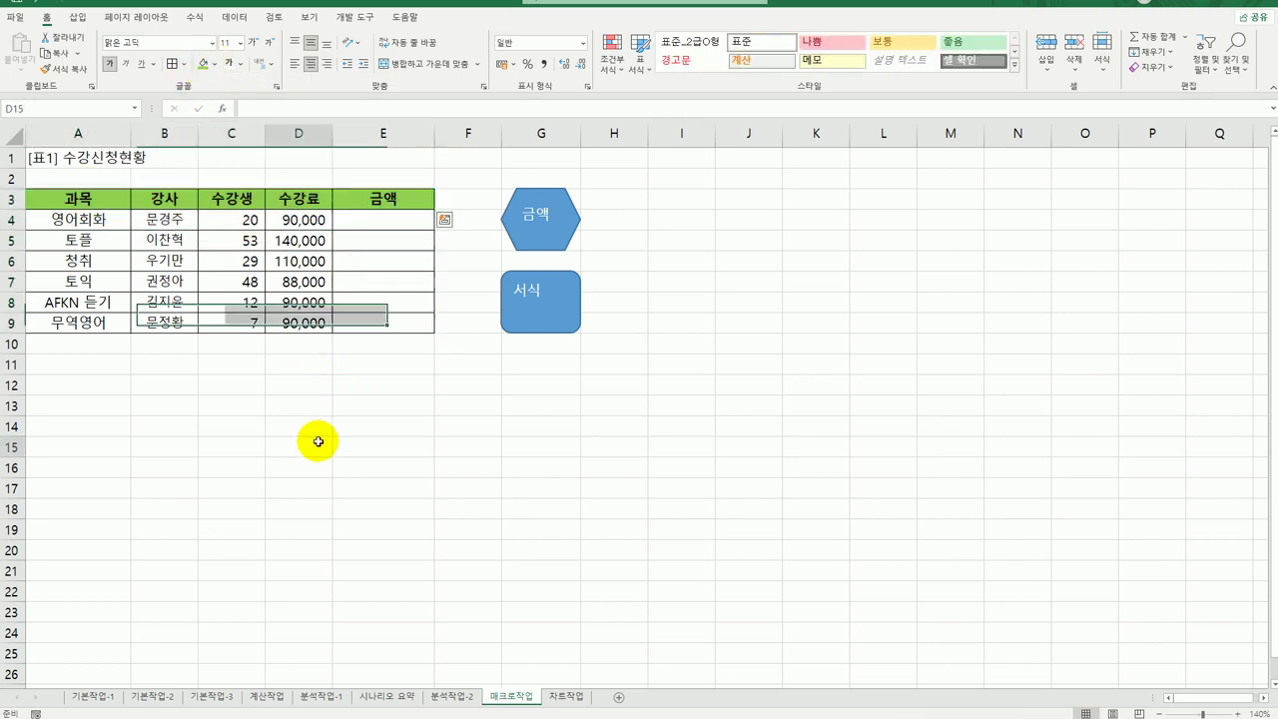
# Step: Run the 금액계산 macro from the 금액 hexagon to recalculate the amounts
pyautogui.click(537, 216)
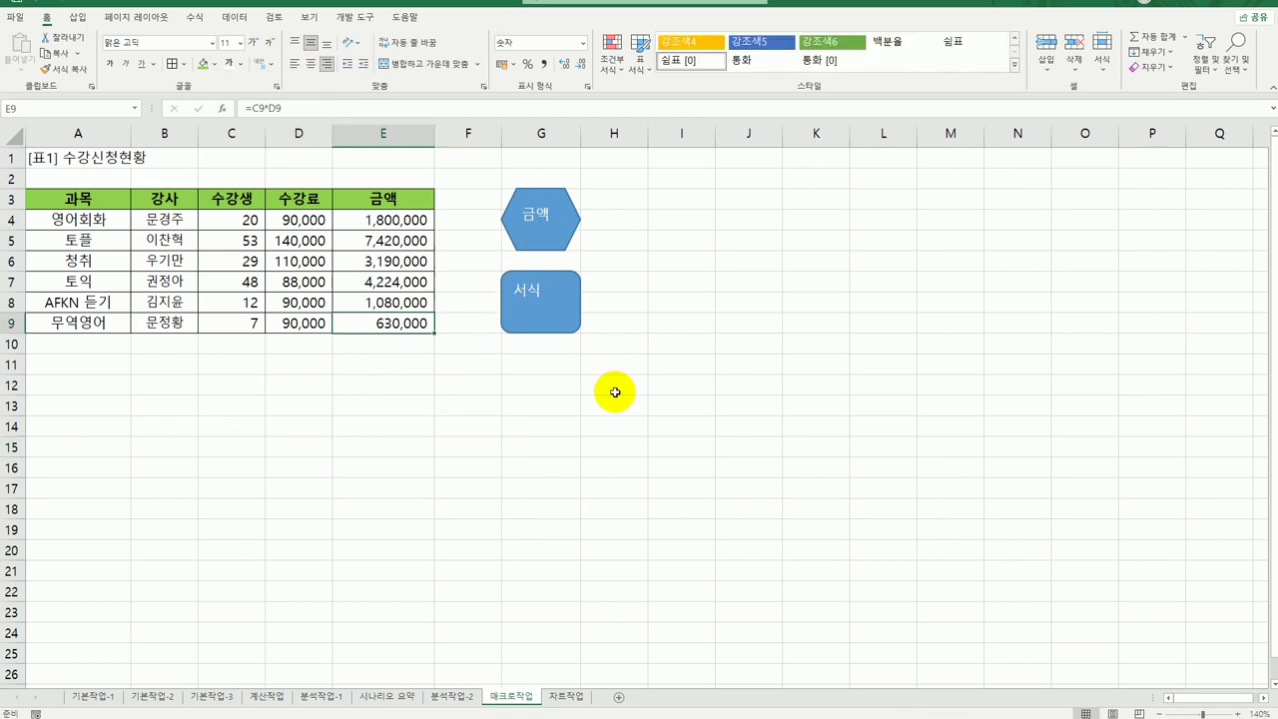
# Step: Run the 서식지정 macro from the 서식 rounded rectangle to reformat the table's header cells
pyautogui.click(540, 311)
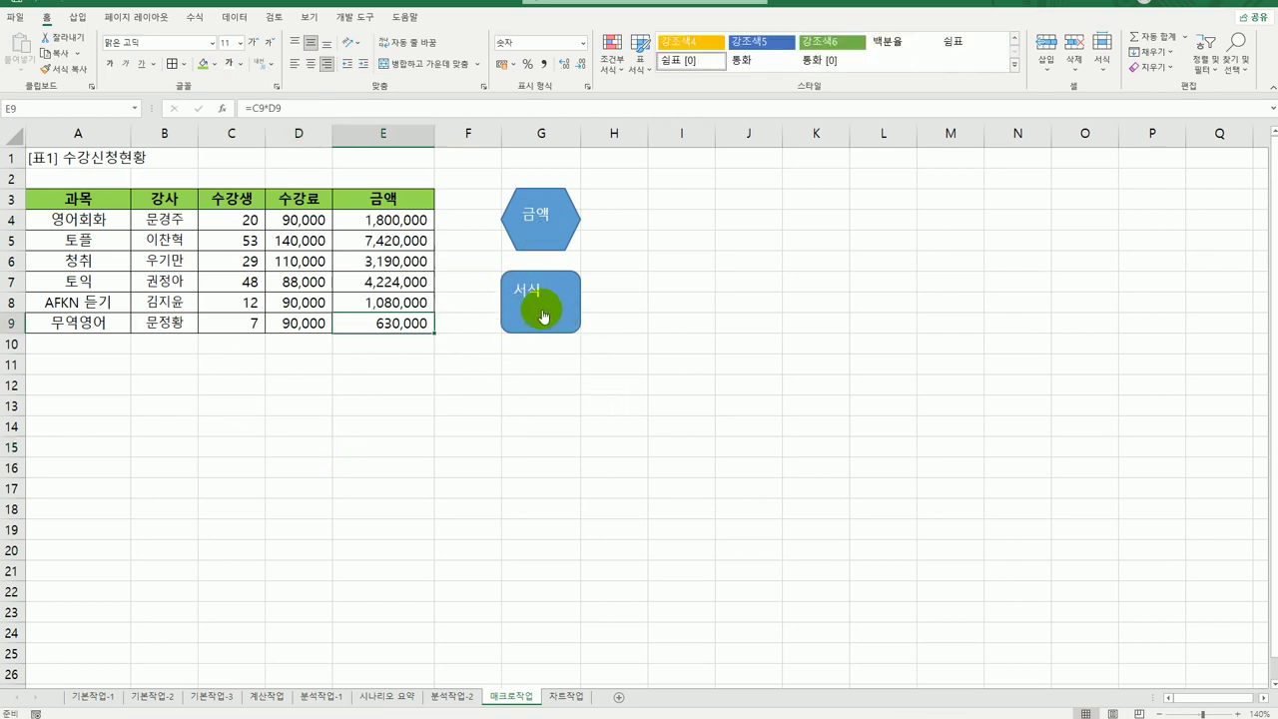
pyautogui.click(576, 464)
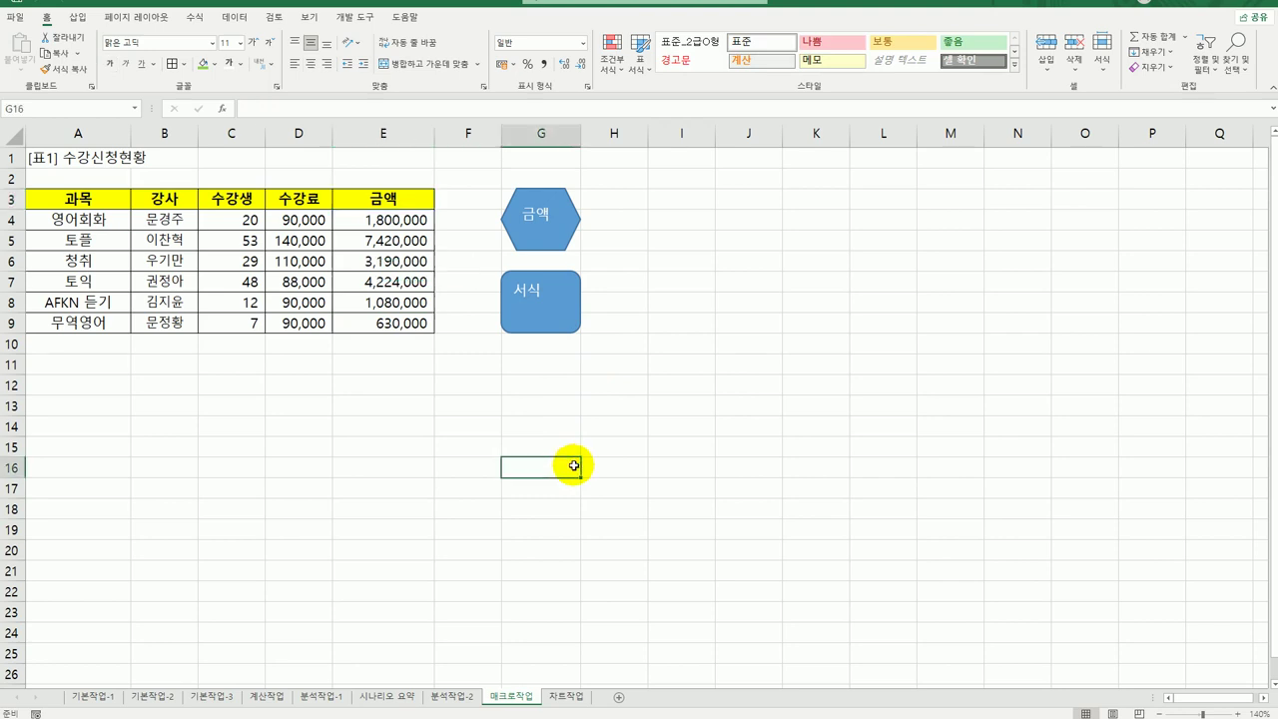
# Step: Change the 2월매출 pie chart on the 차트작업 sheet to a 3-D pie chart
pyautogui.click(569, 697)
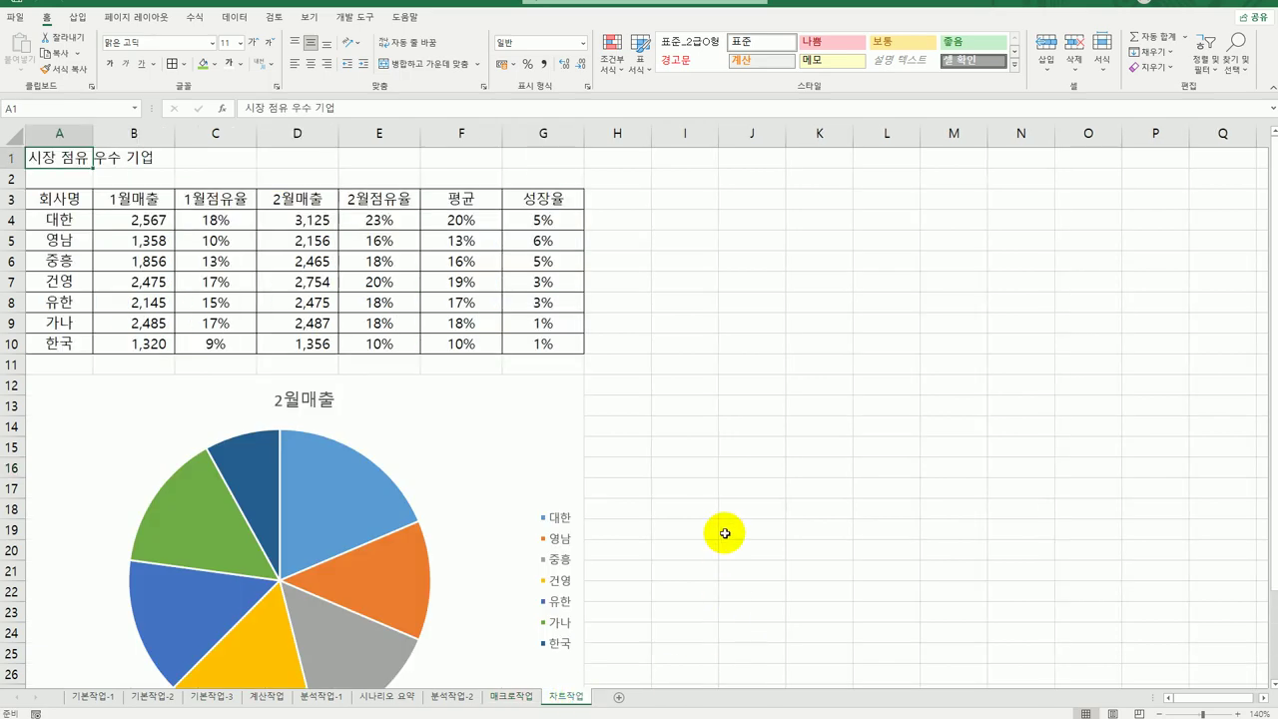
pyautogui.scroll(-1, 724, 546)
pyautogui.scroll(-1, 718, 554)
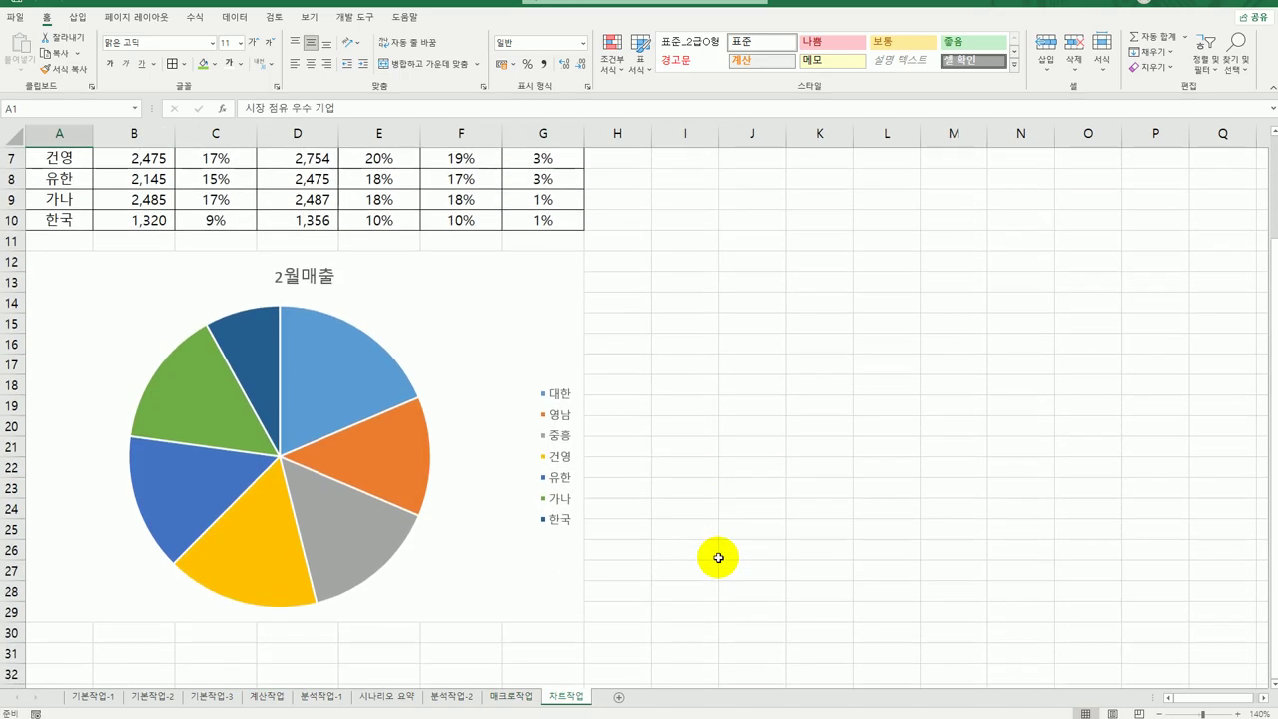
pyautogui.click(481, 303)
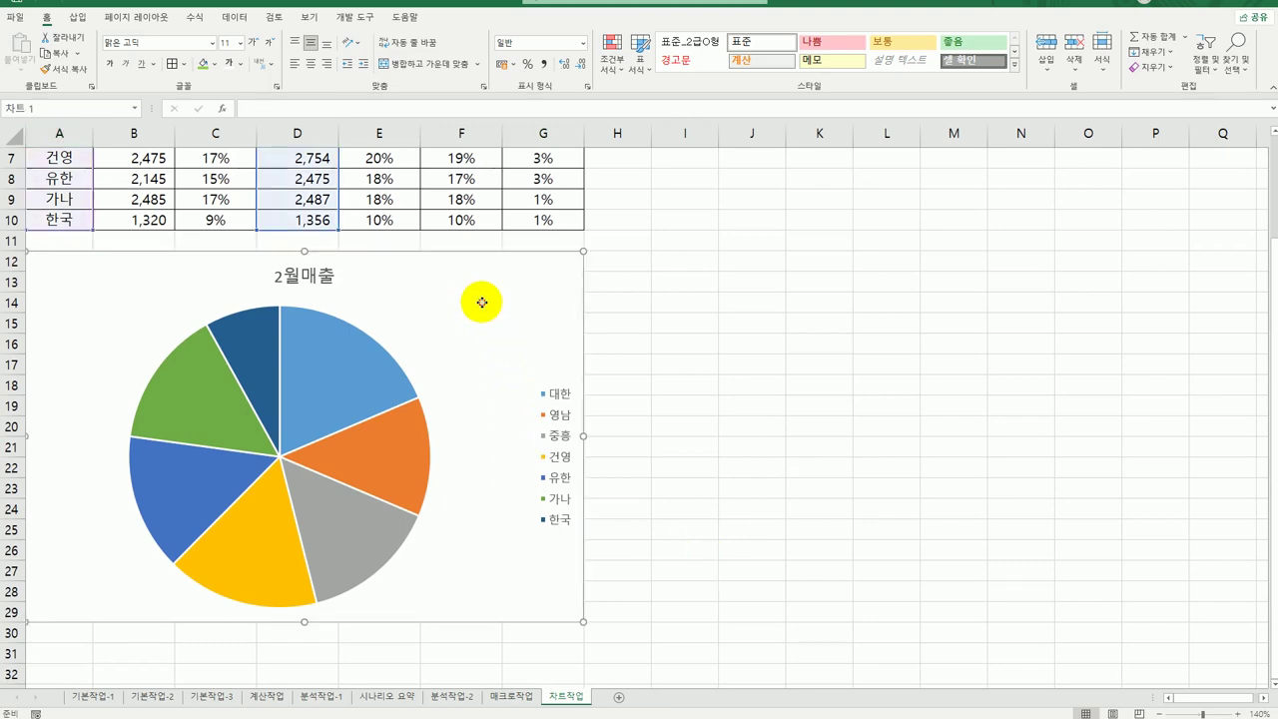
pyautogui.rightClick(423, 312)
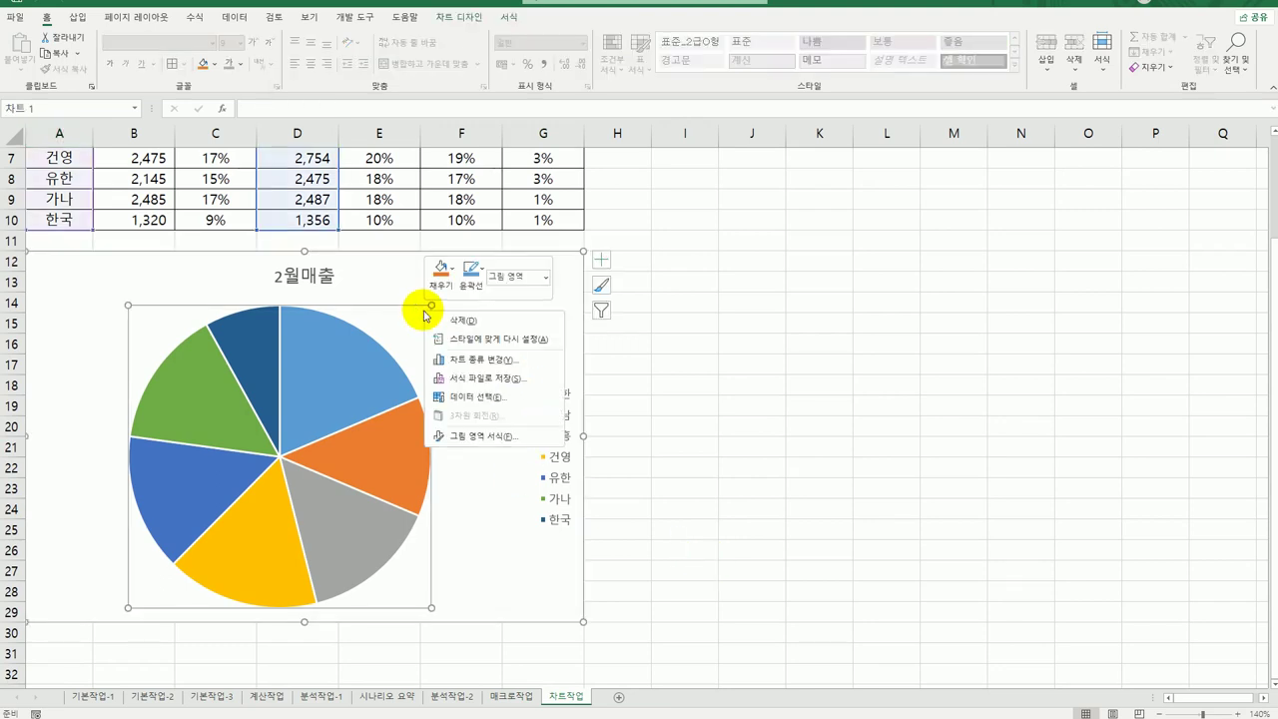
pyautogui.click(512, 365)
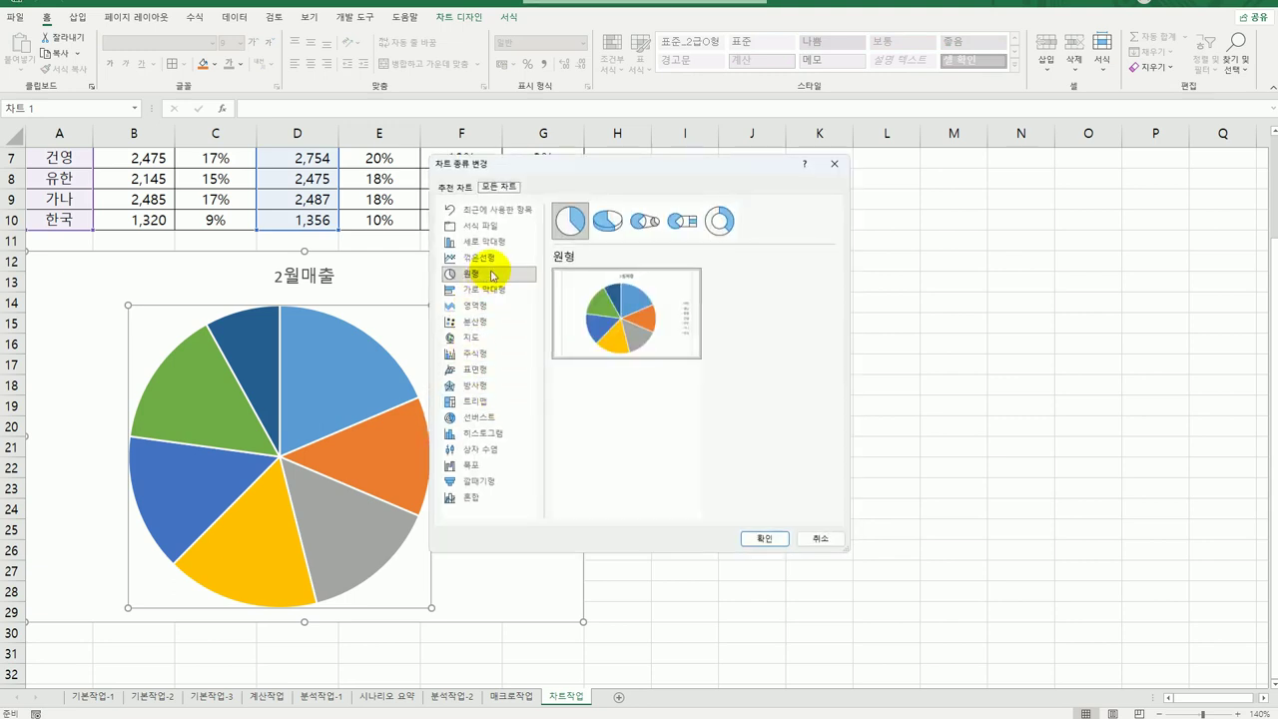
pyautogui.click(604, 224)
pyautogui.click(749, 538)
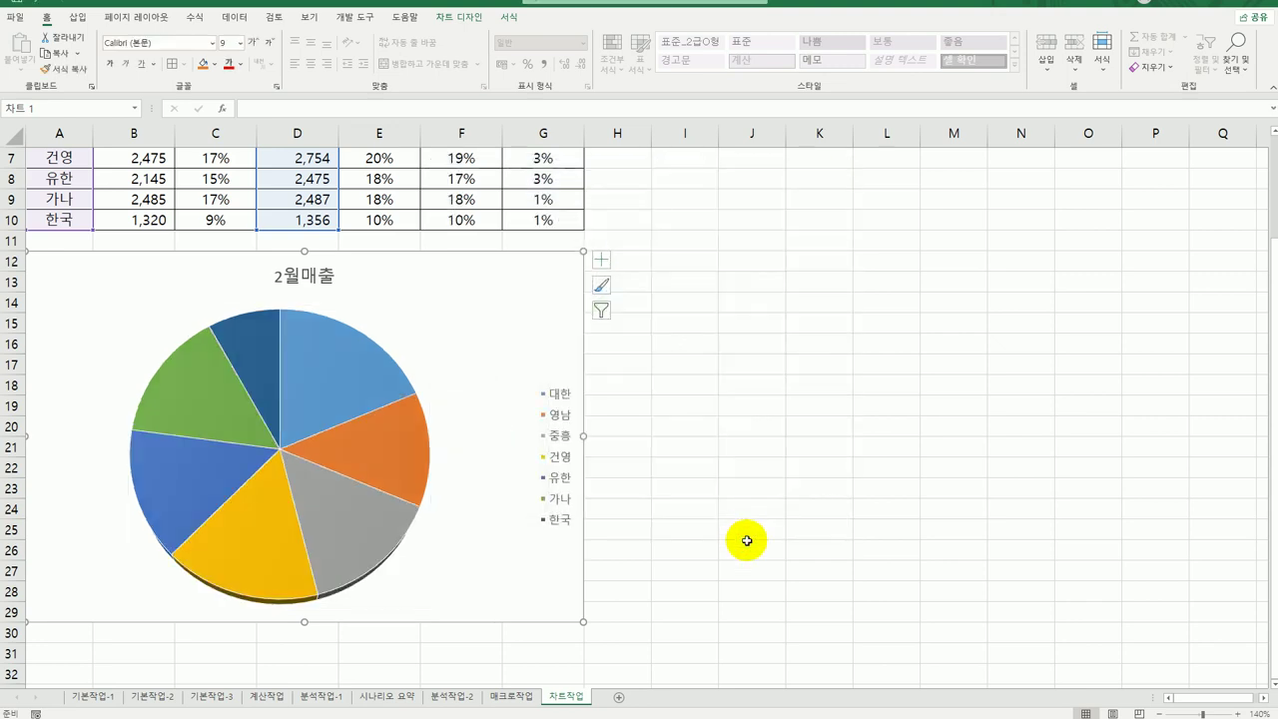
# Step: Replace the chart title text with 2월 우수 기업 시장 점유 구성
pyautogui.click(285, 277)
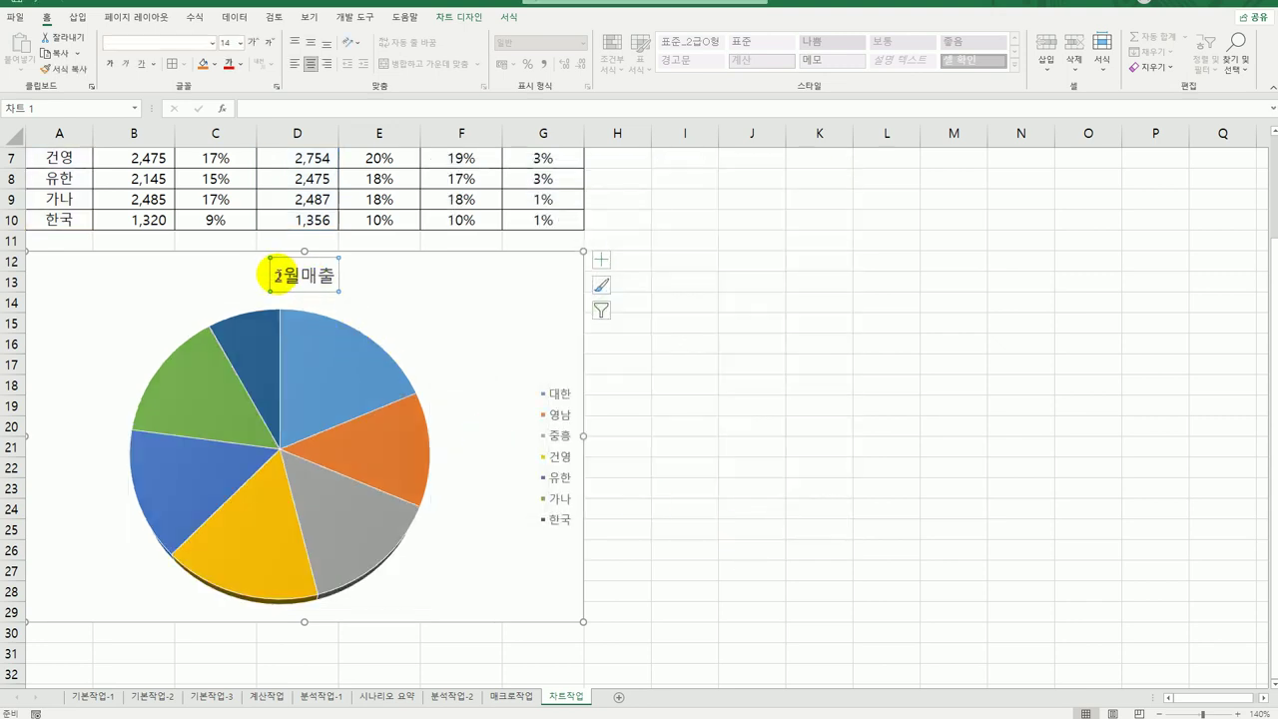
pyautogui.click(278, 275)
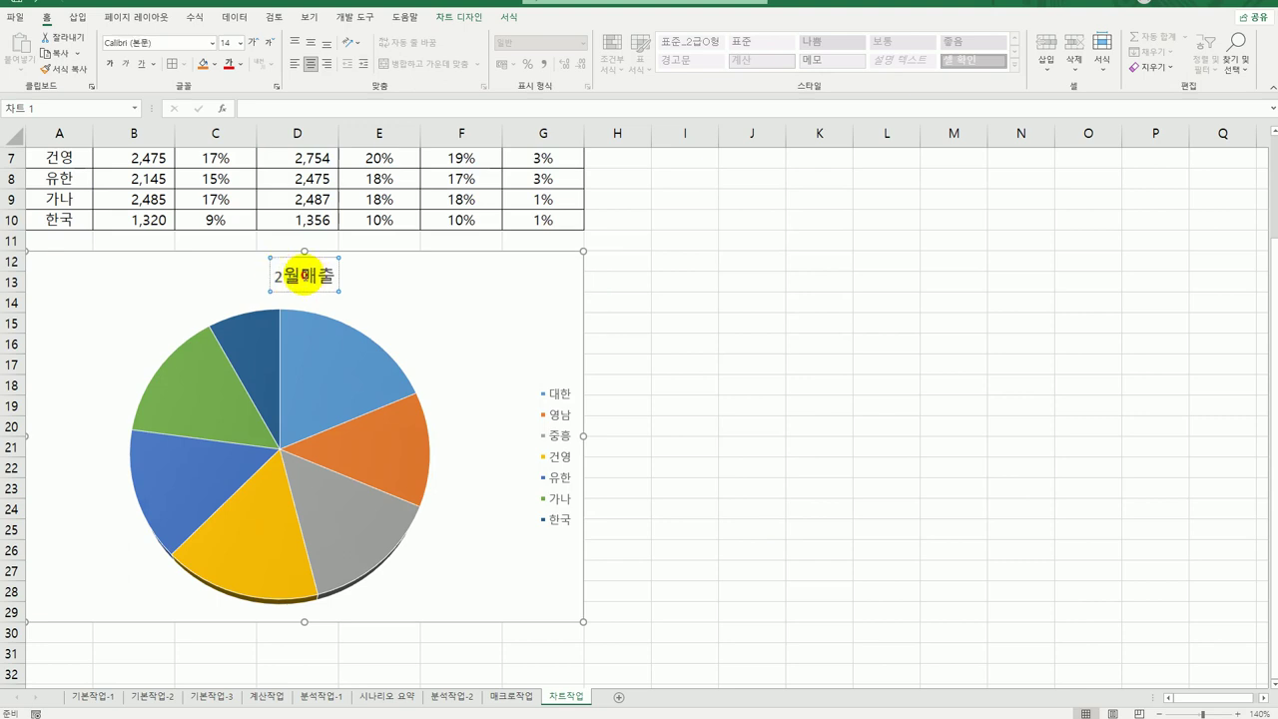
pyautogui.moveTo(304, 272); pyautogui.dragTo(354, 270)
pyautogui.press('BackSpace')
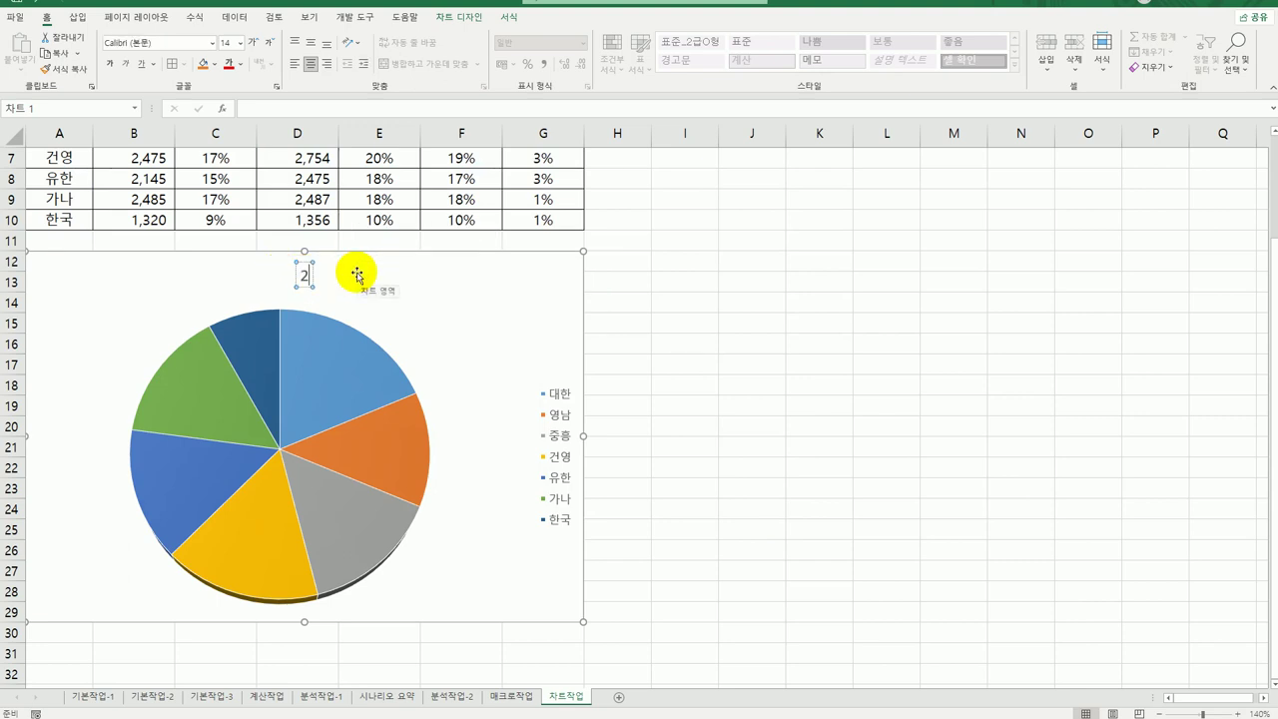
pyautogui.press('BackSpace')
pyautogui.write('2ㅇ 우수 기업')
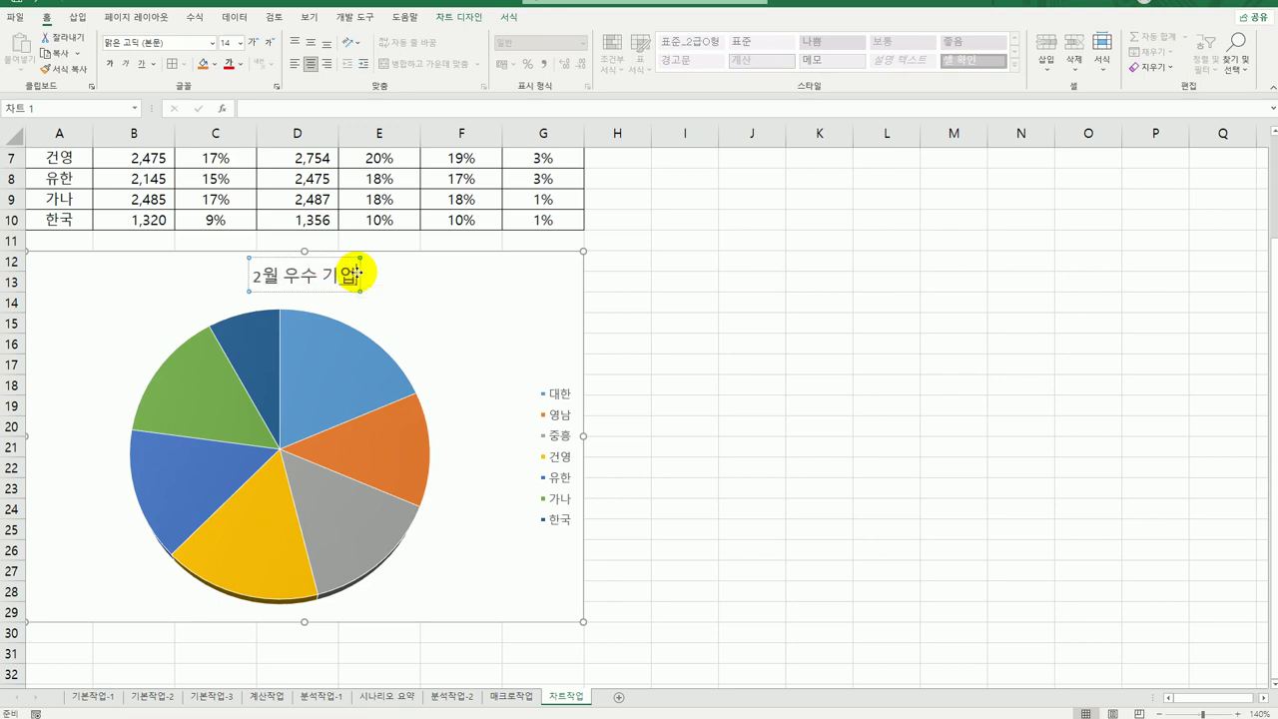
pyautogui.write(' 시장점유')
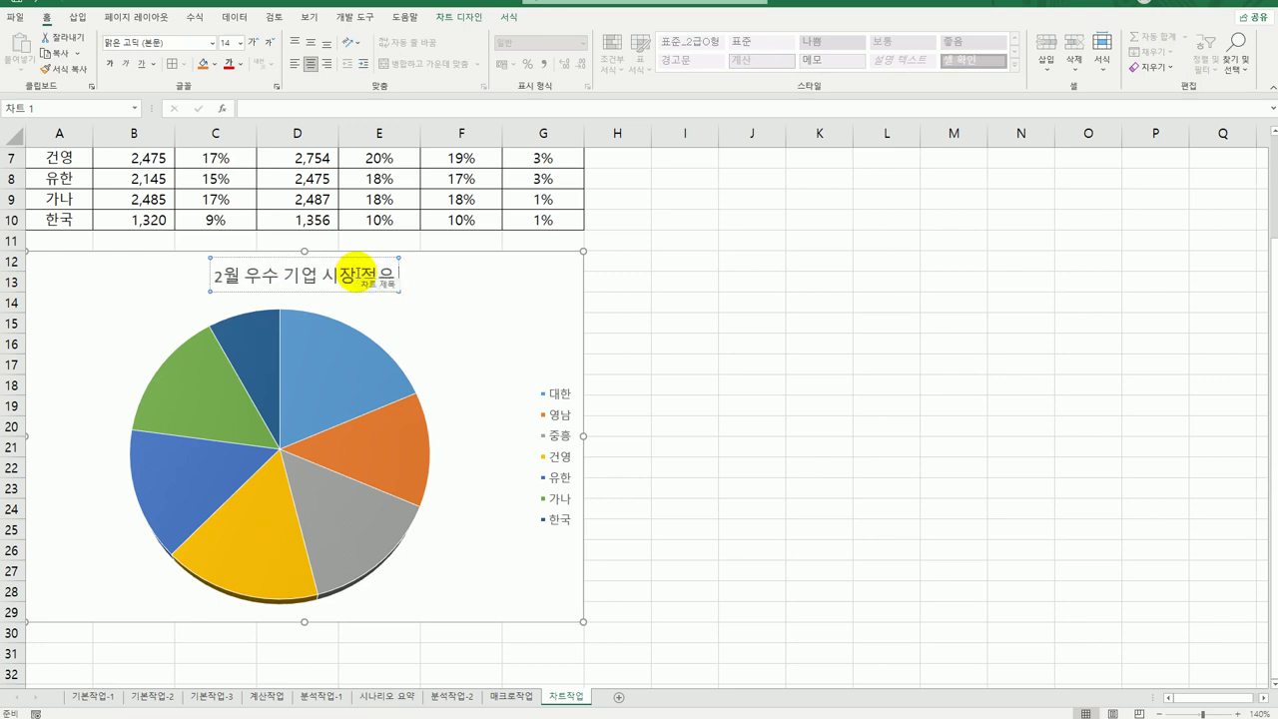
pyautogui.write(' 구성')
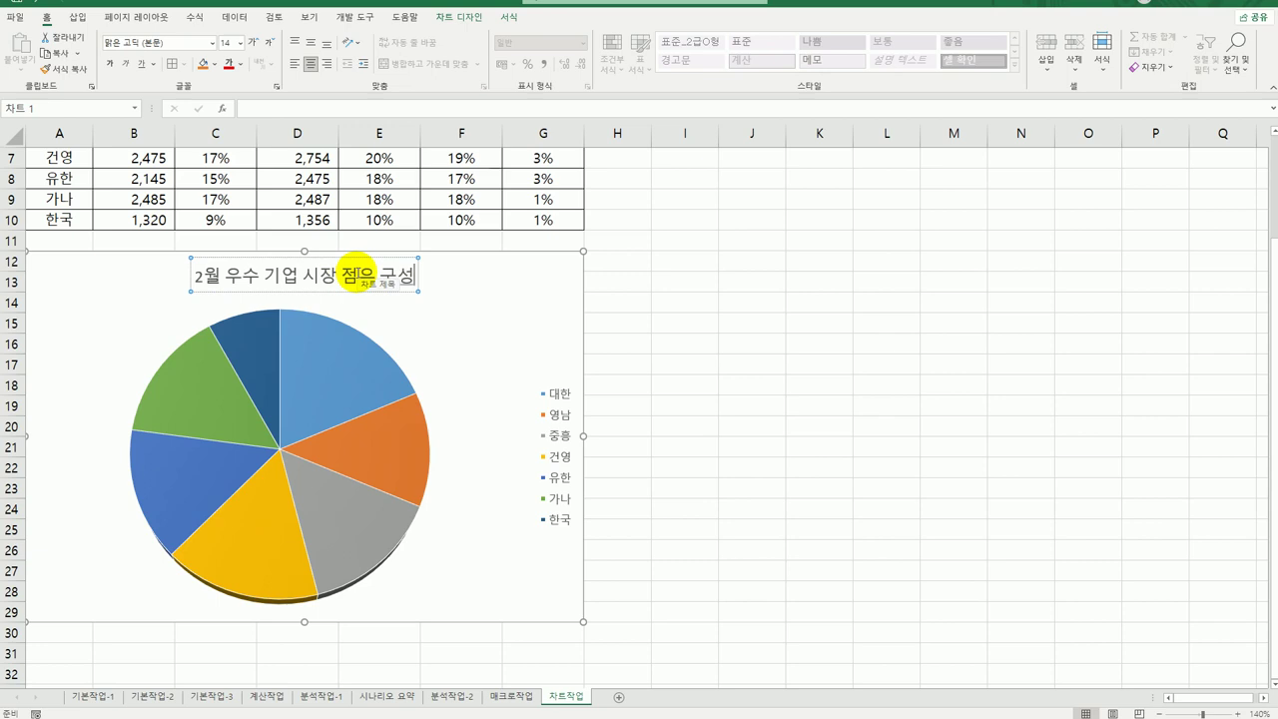
pyautogui.click(391, 315)
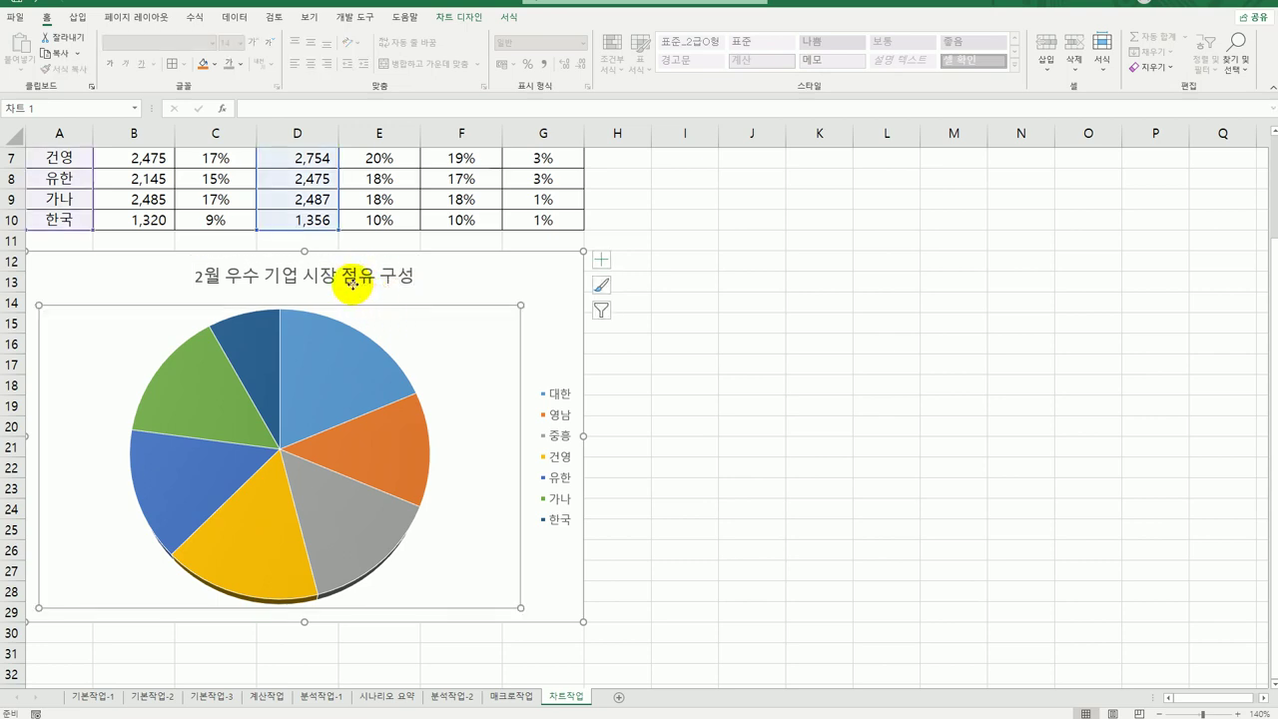
# Step: Format the chart title as bold 굴림체 at size 16
pyautogui.click(353, 284)
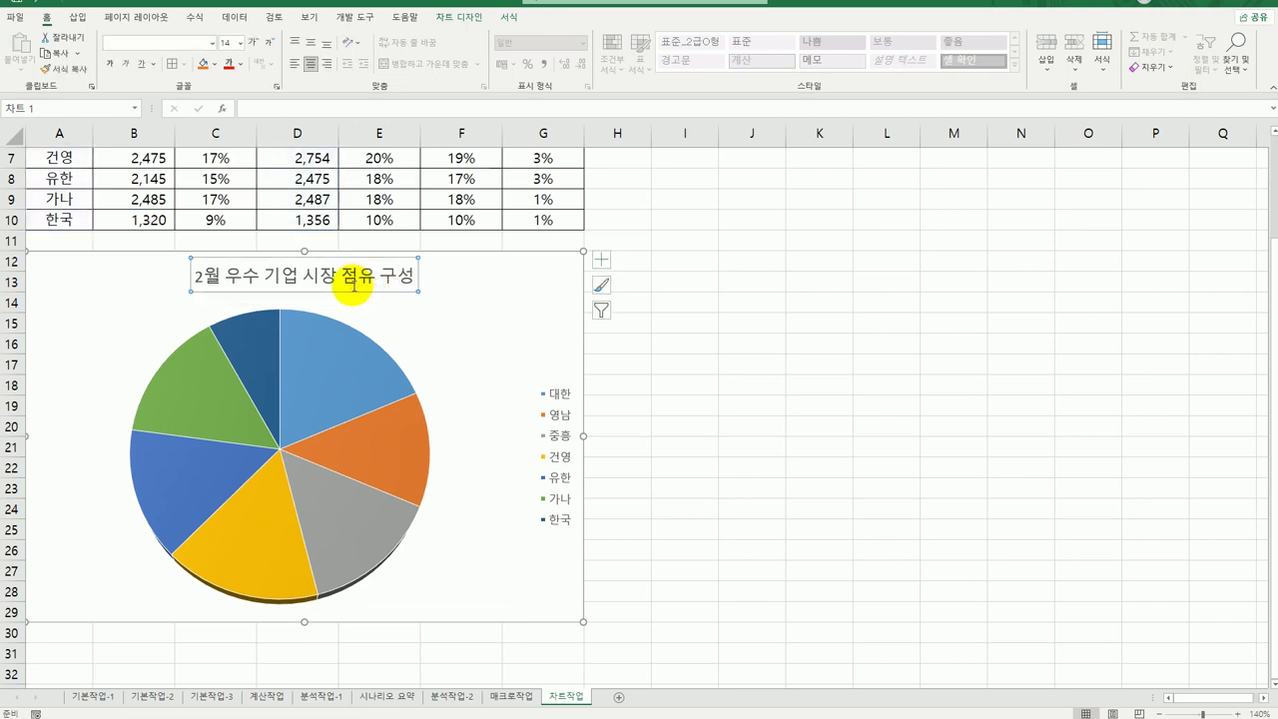
pyautogui.click(110, 64)
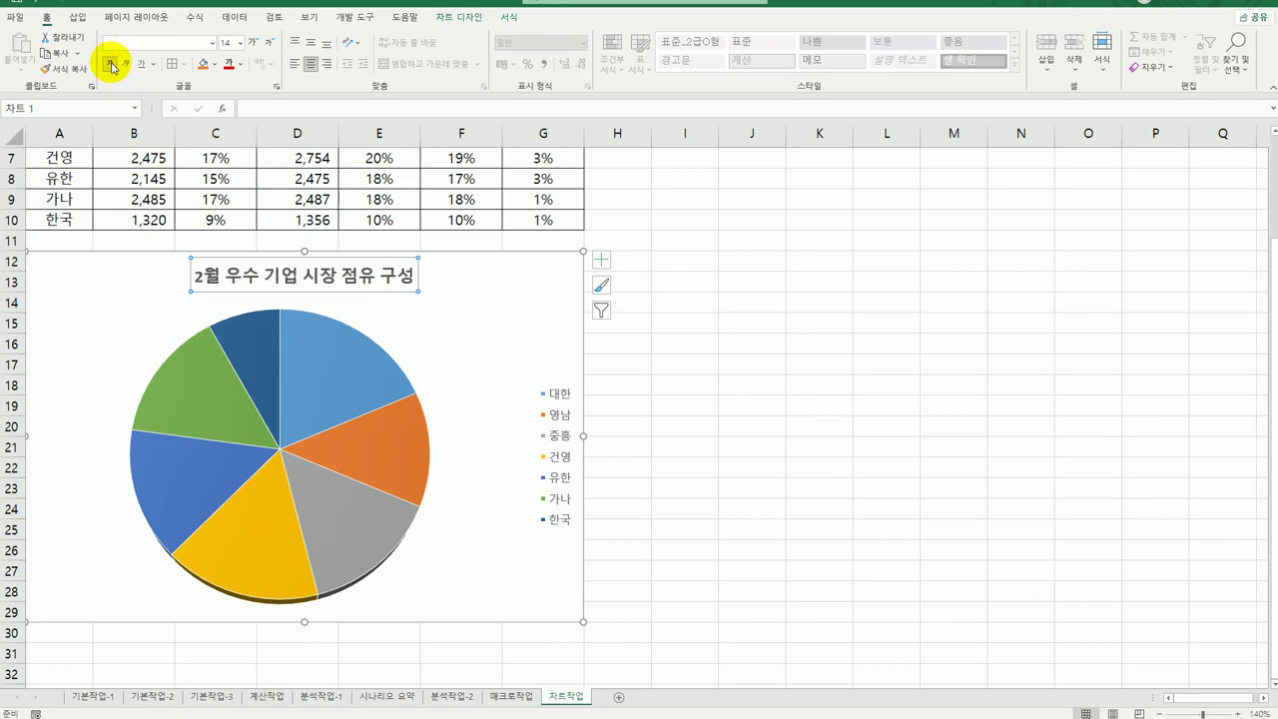
pyautogui.click(212, 43)
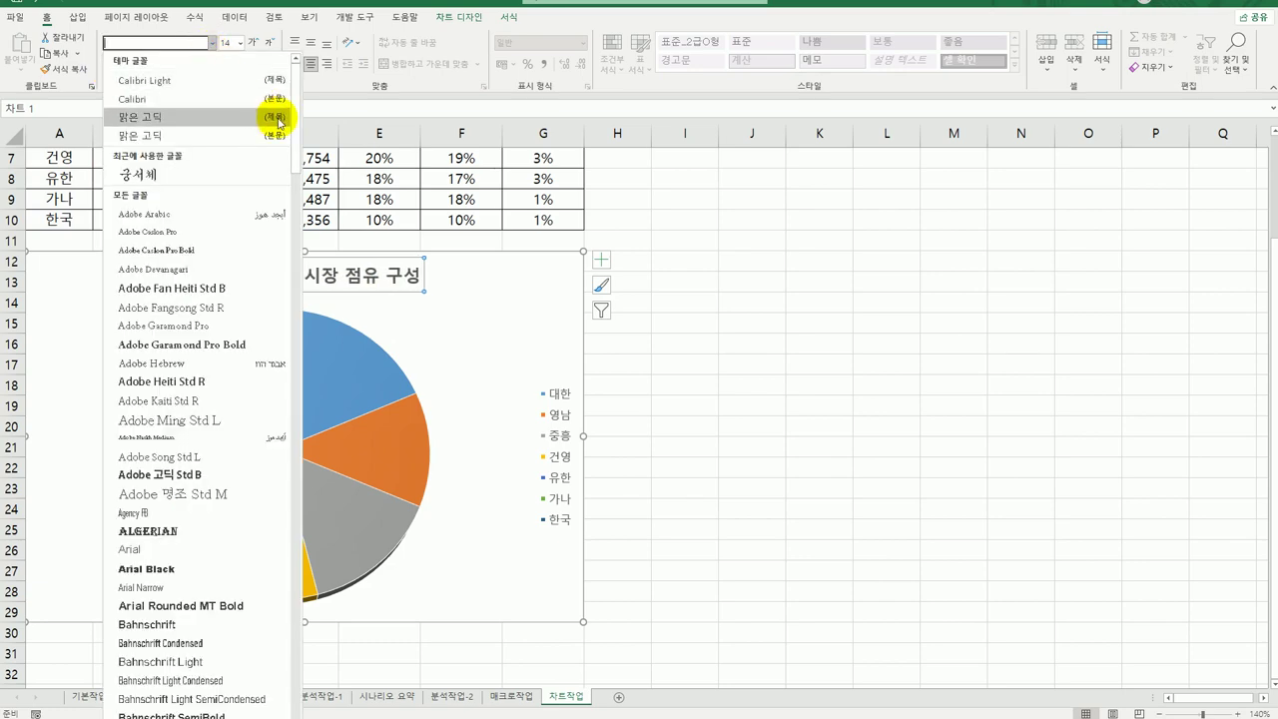
pyautogui.scroll(-2, 294, 118)
pyautogui.moveTo(294, 118); pyautogui.dragTo(281, 424)
pyautogui.scroll(-20, 297, 649)
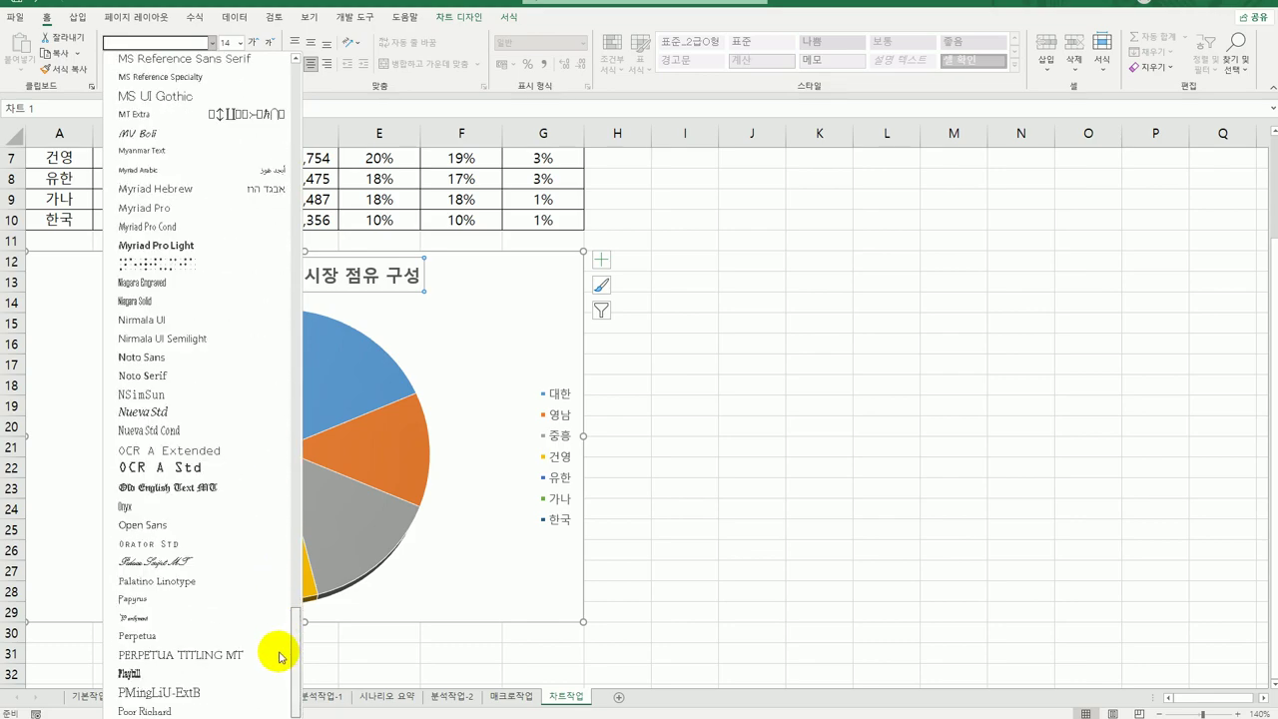
pyautogui.scroll(-2, 199, 379)
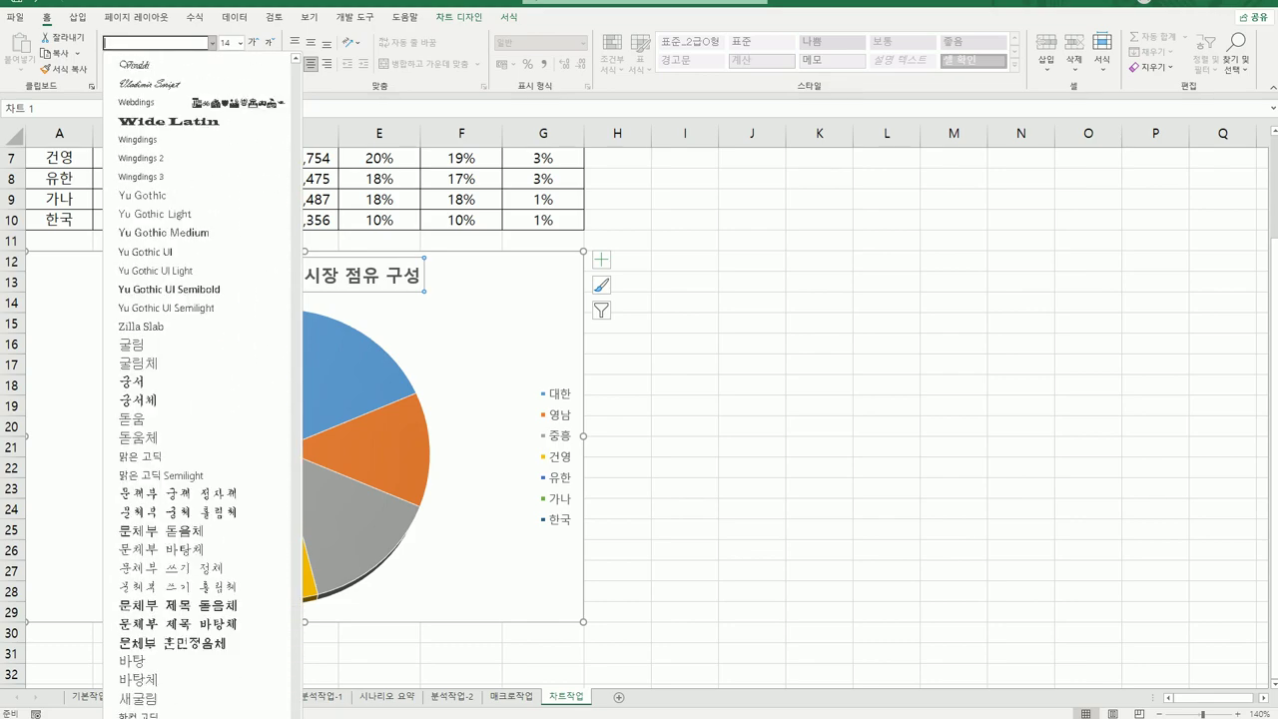
pyautogui.click(152, 363)
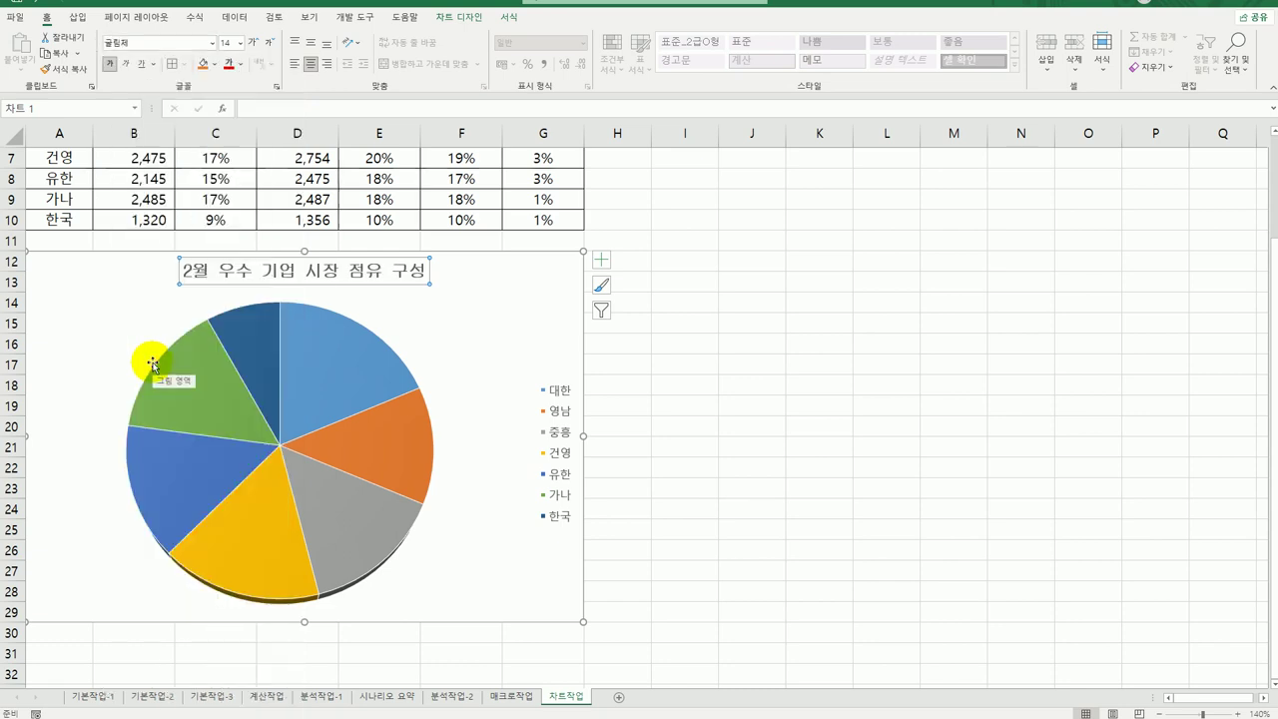
pyautogui.click(240, 43)
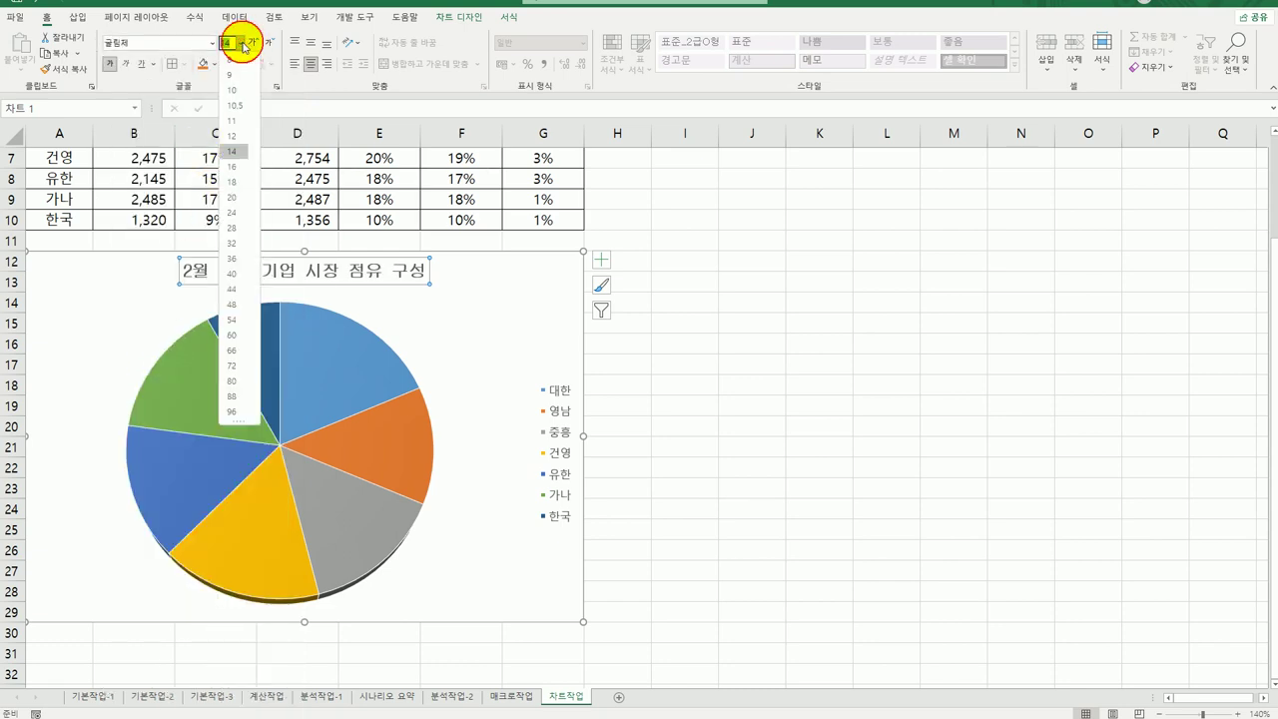
pyautogui.click(232, 167)
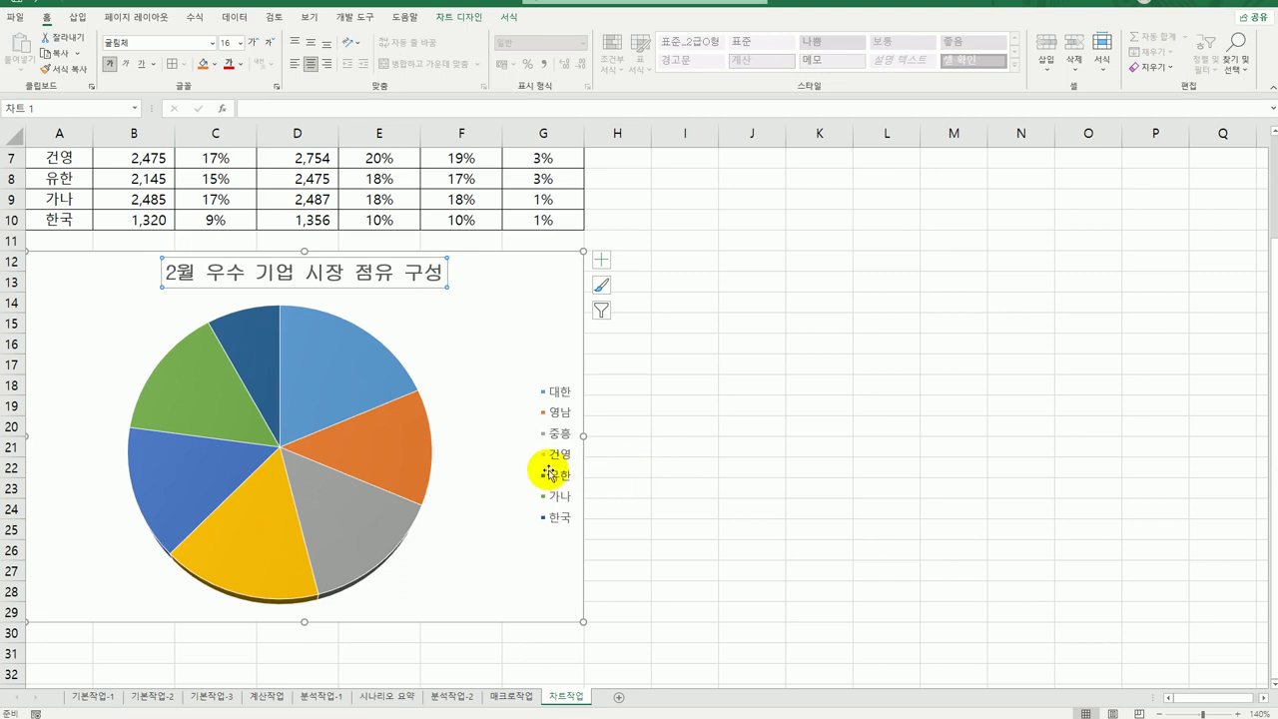
# Step: Delete the chart legend and add data labels to the pie series with their additional formatting options open
pyautogui.click(550, 417)
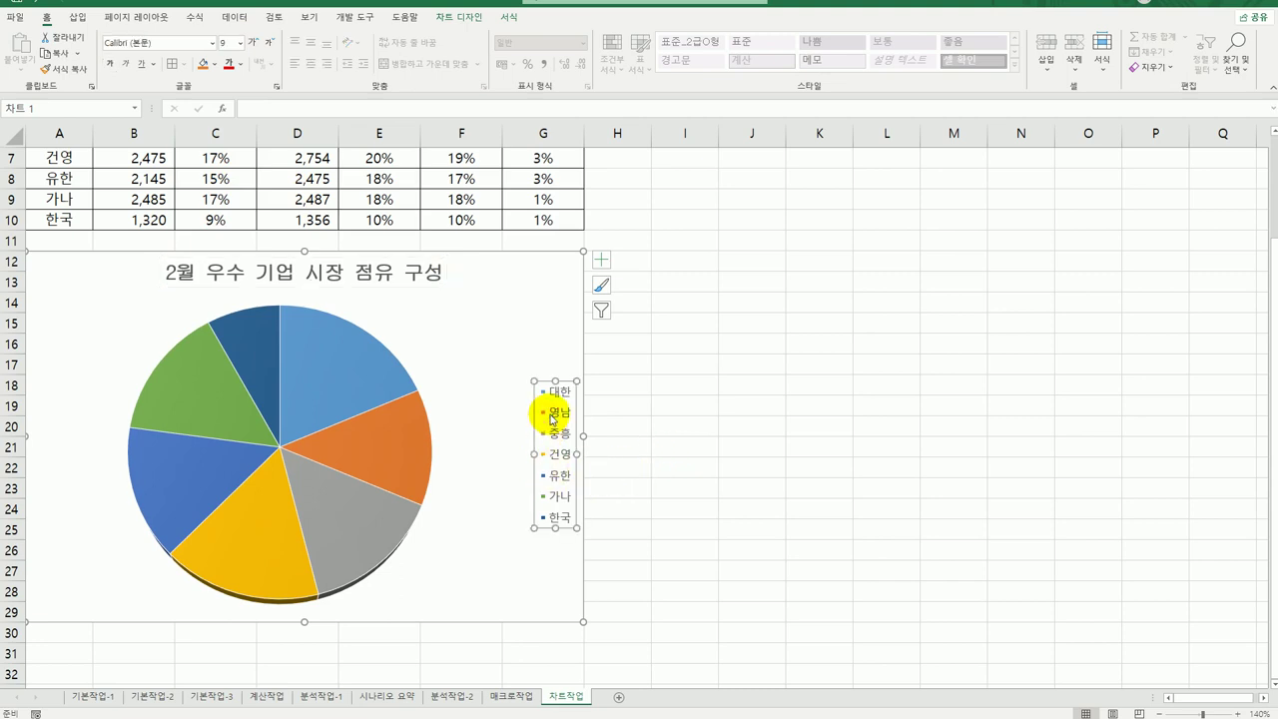
pyautogui.press('Delete')
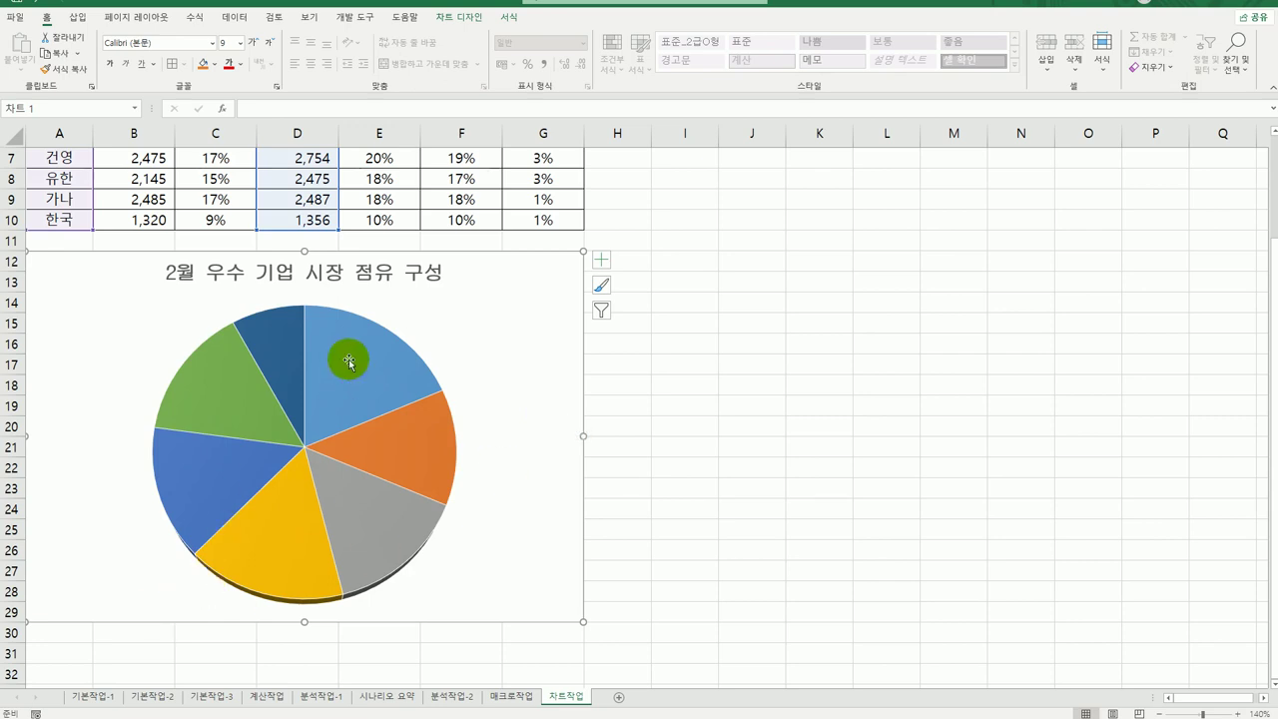
pyautogui.click(289, 328)
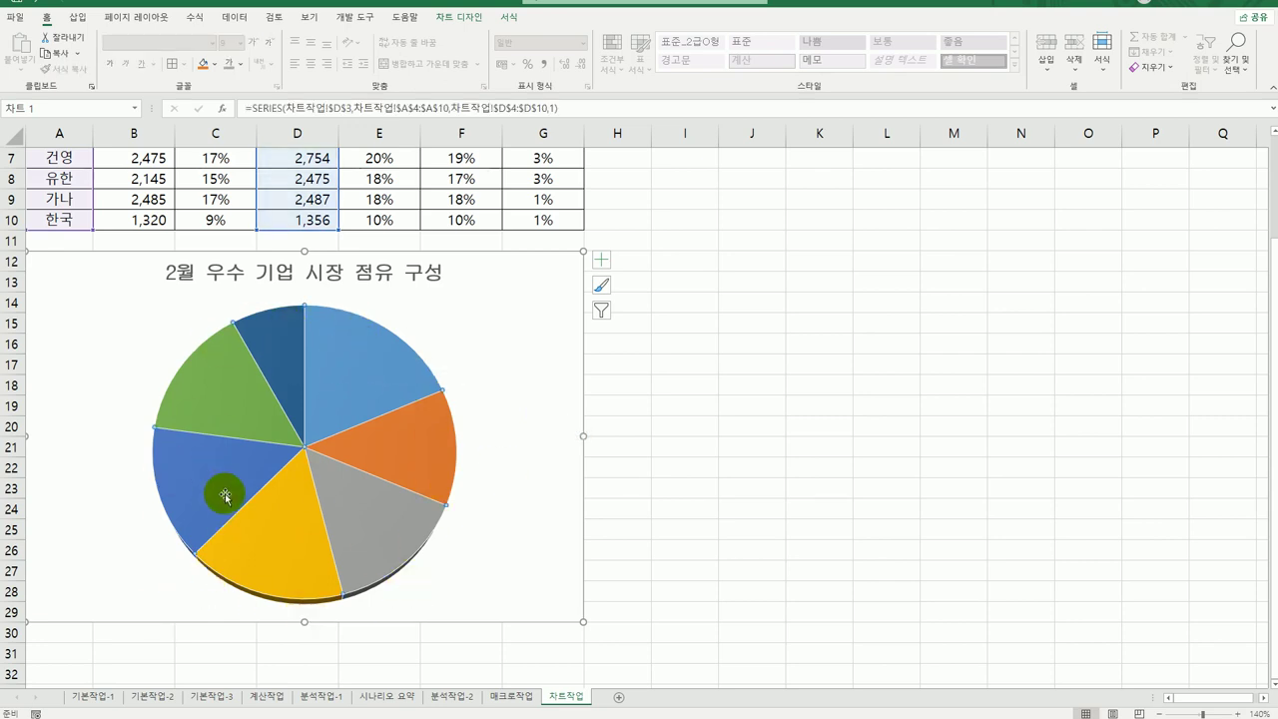
pyautogui.click(602, 261)
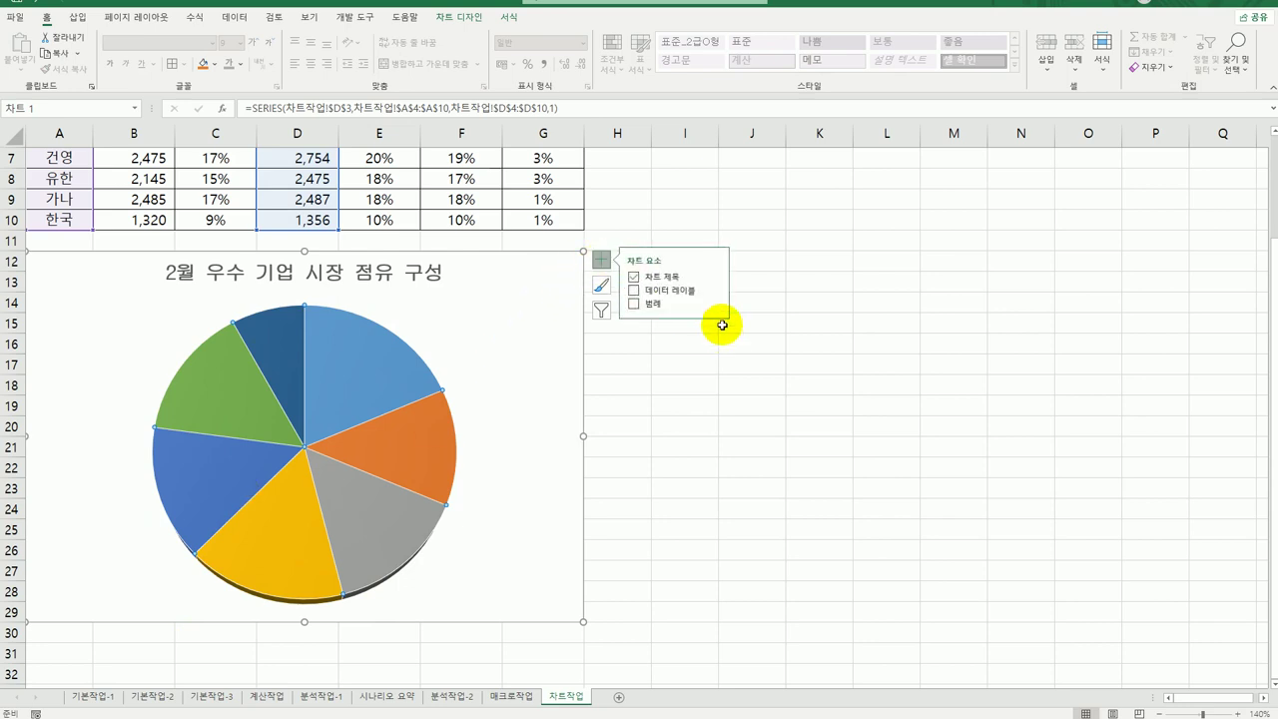
pyautogui.click(717, 293)
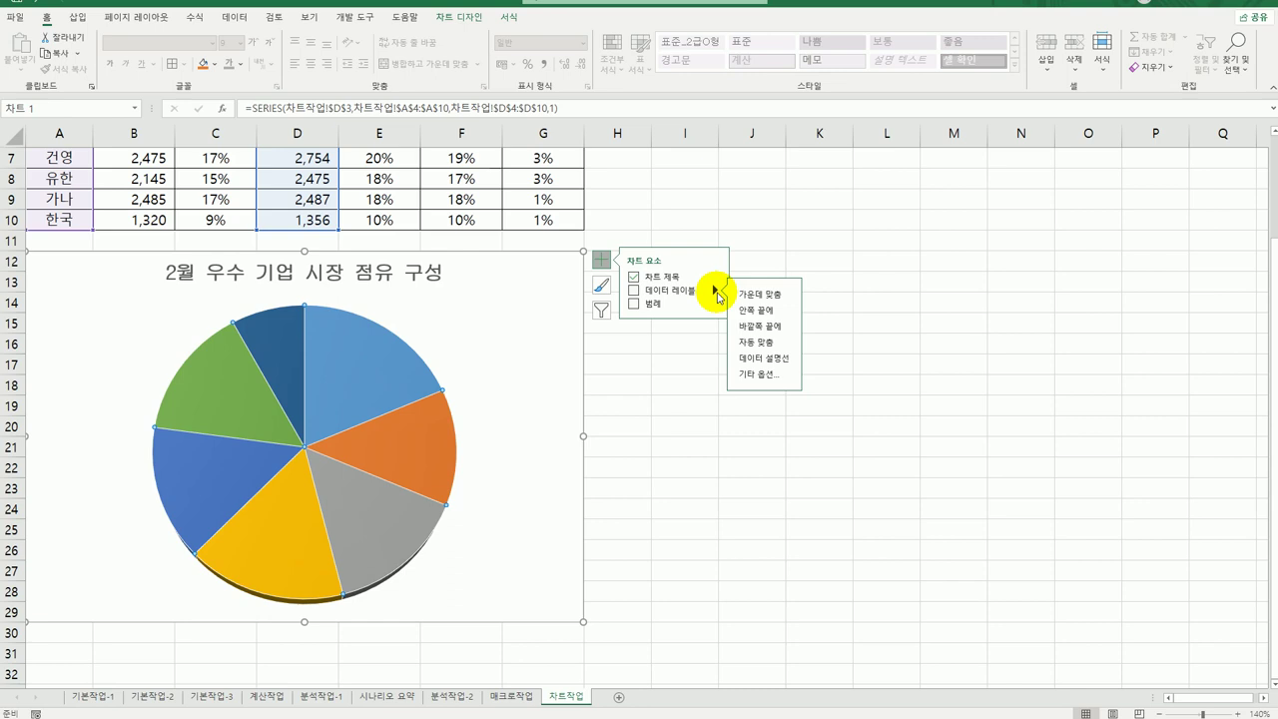
pyautogui.click(759, 374)
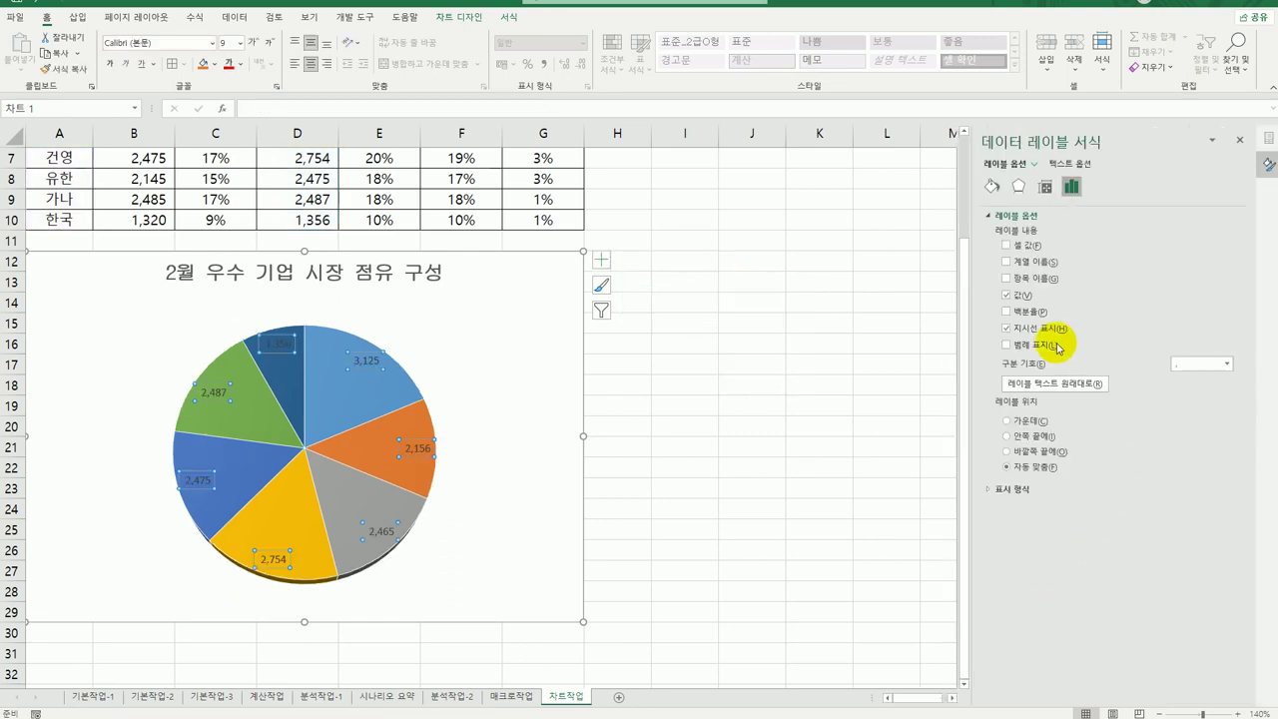
# Step: Make the data labels show 항목 이름 and 백분율 instead of 값, positioned at 바깥쪽 끝에
pyautogui.click(1024, 281)
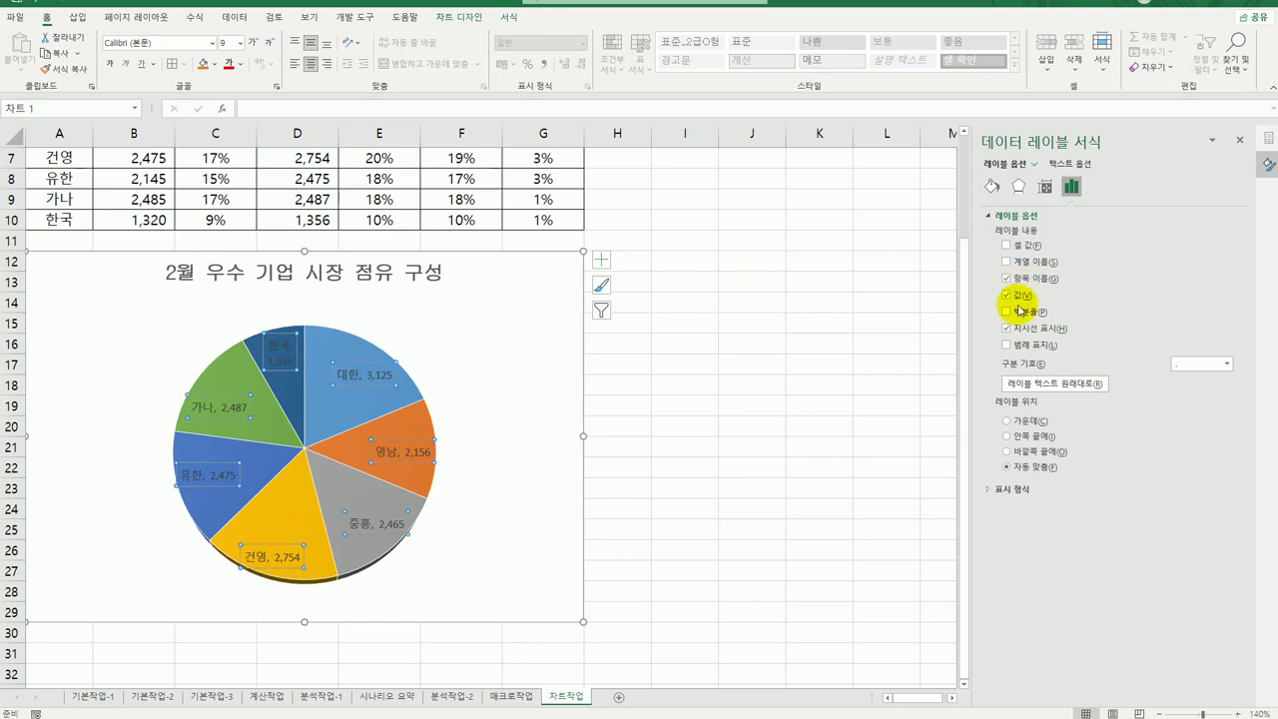
pyautogui.click(1016, 298)
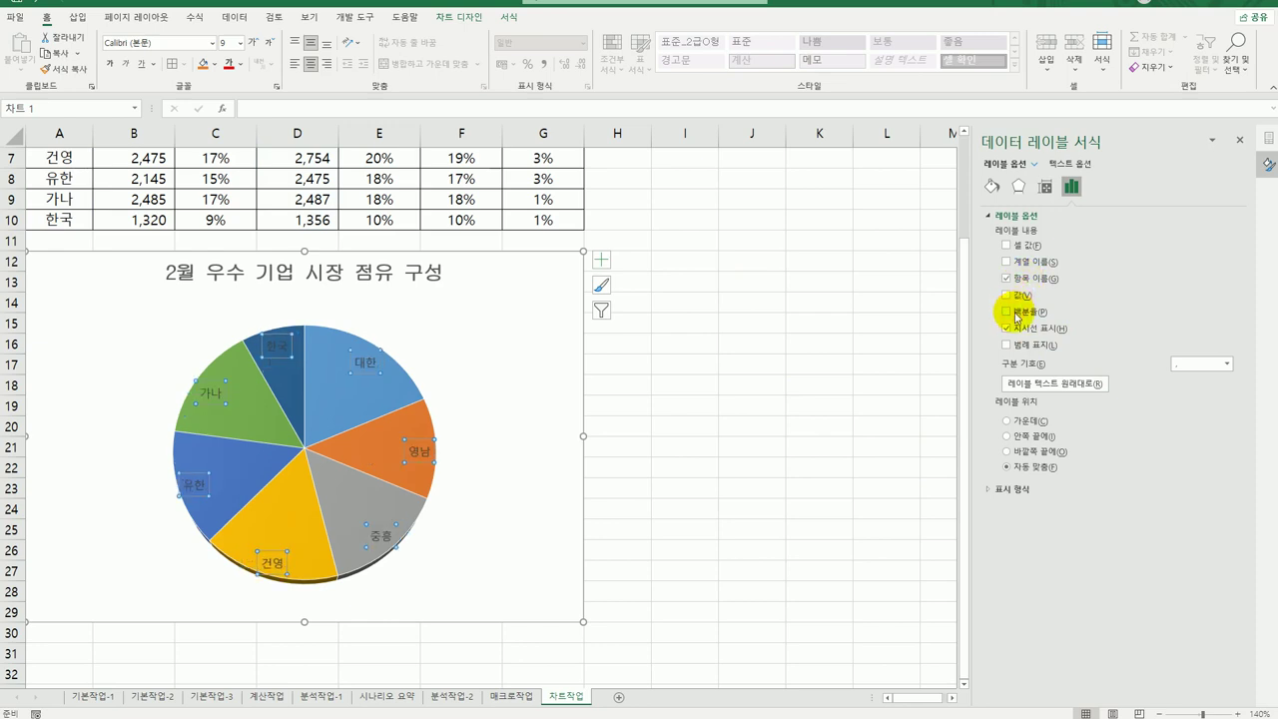
pyautogui.click(1017, 314)
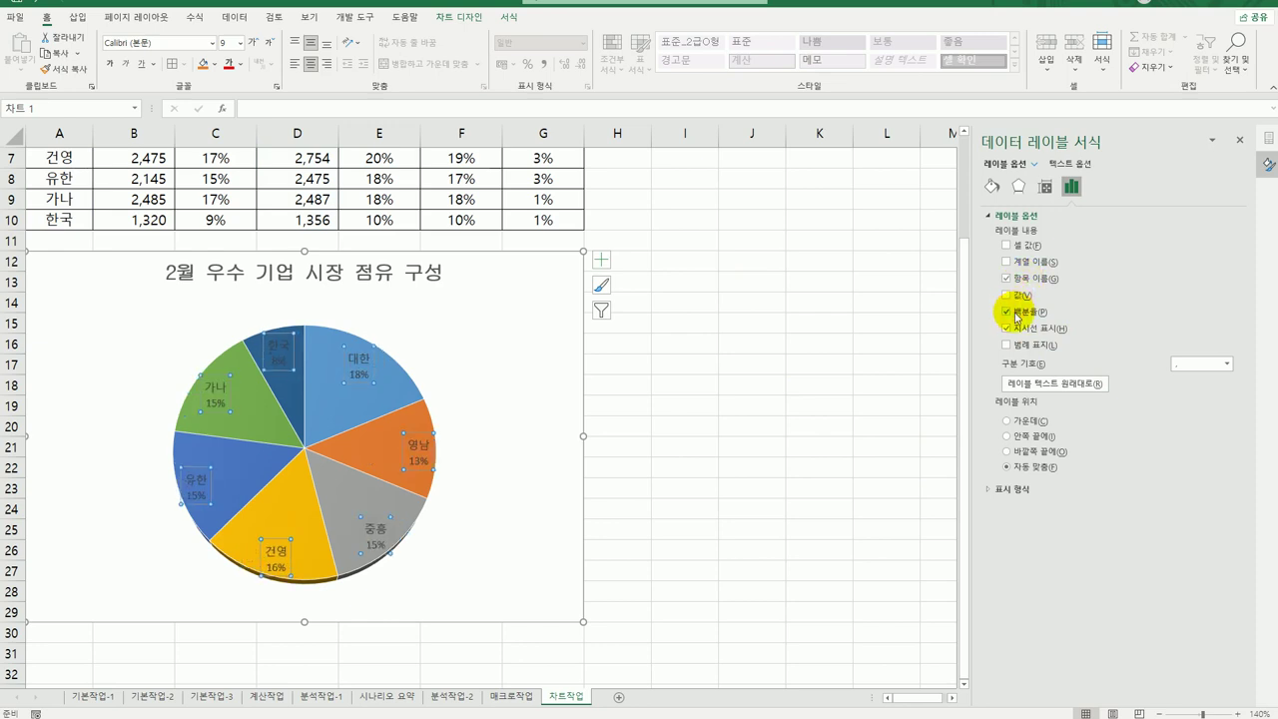
pyautogui.click(1034, 453)
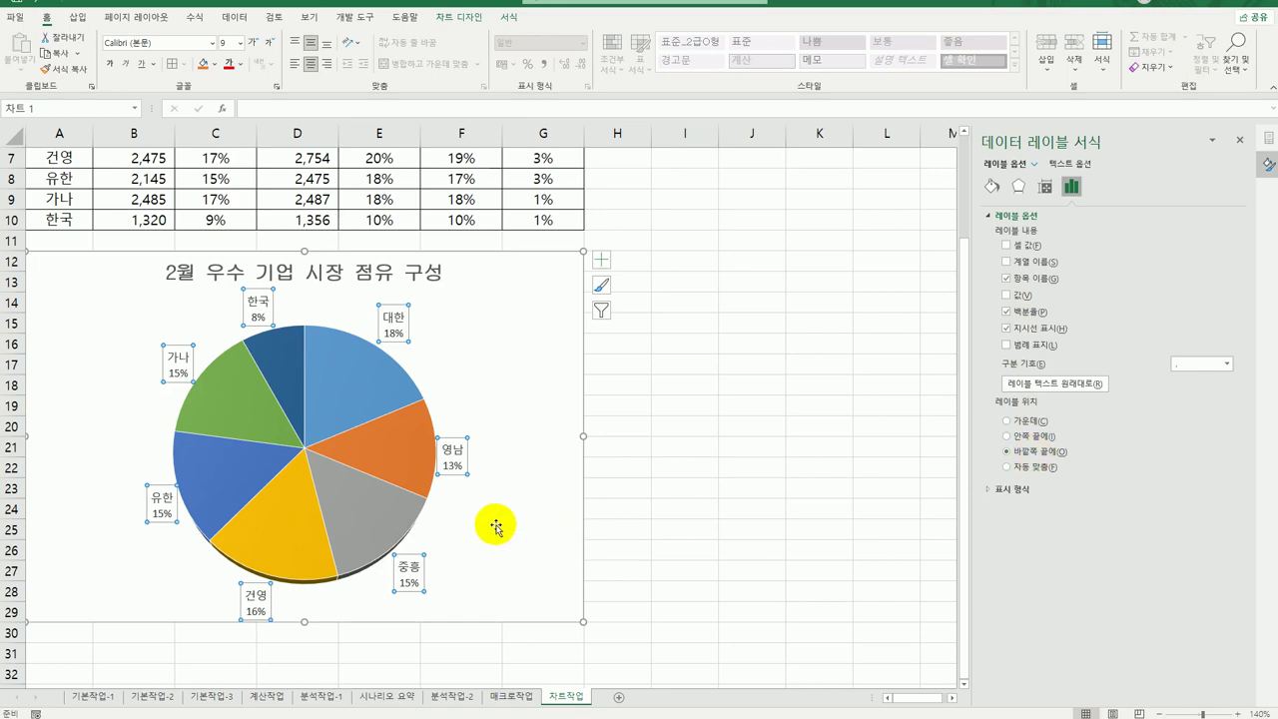
# Step: Set the font of the pie chart's data labels to 굴림
pyautogui.click(212, 42)
pyautogui.moveTo(289, 88); pyautogui.dragTo(296, 689)
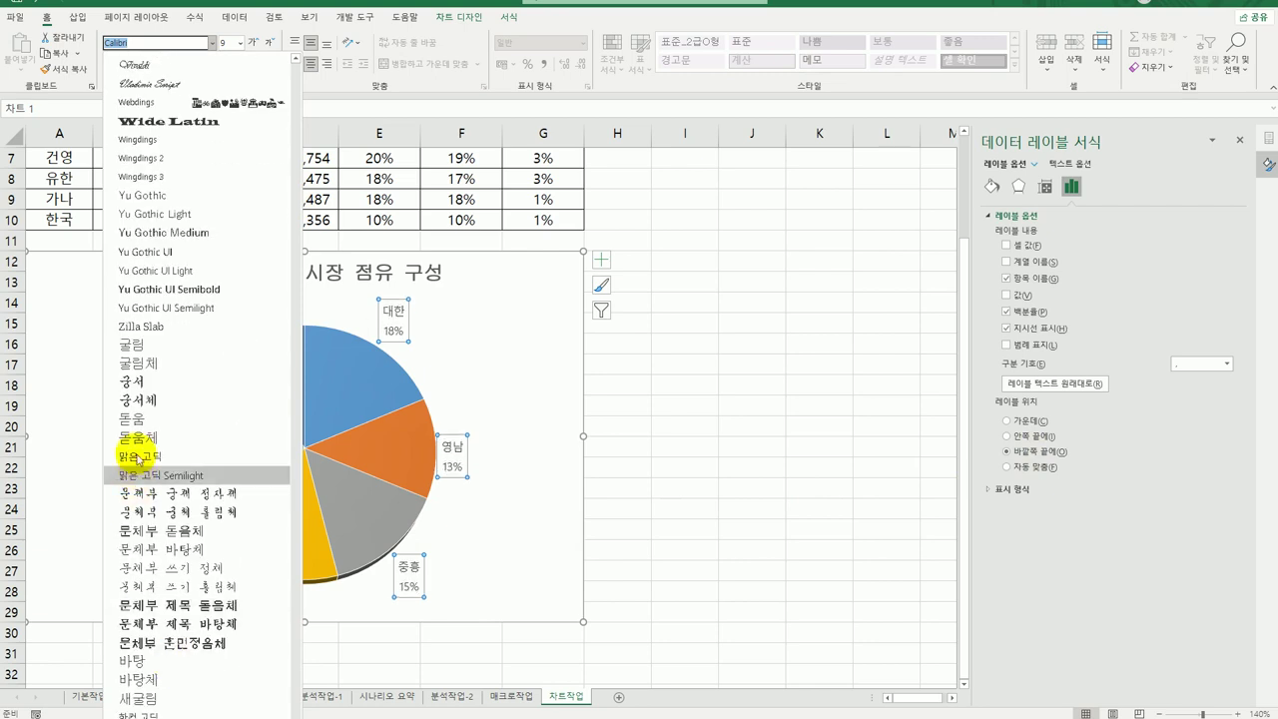
pyautogui.click(153, 344)
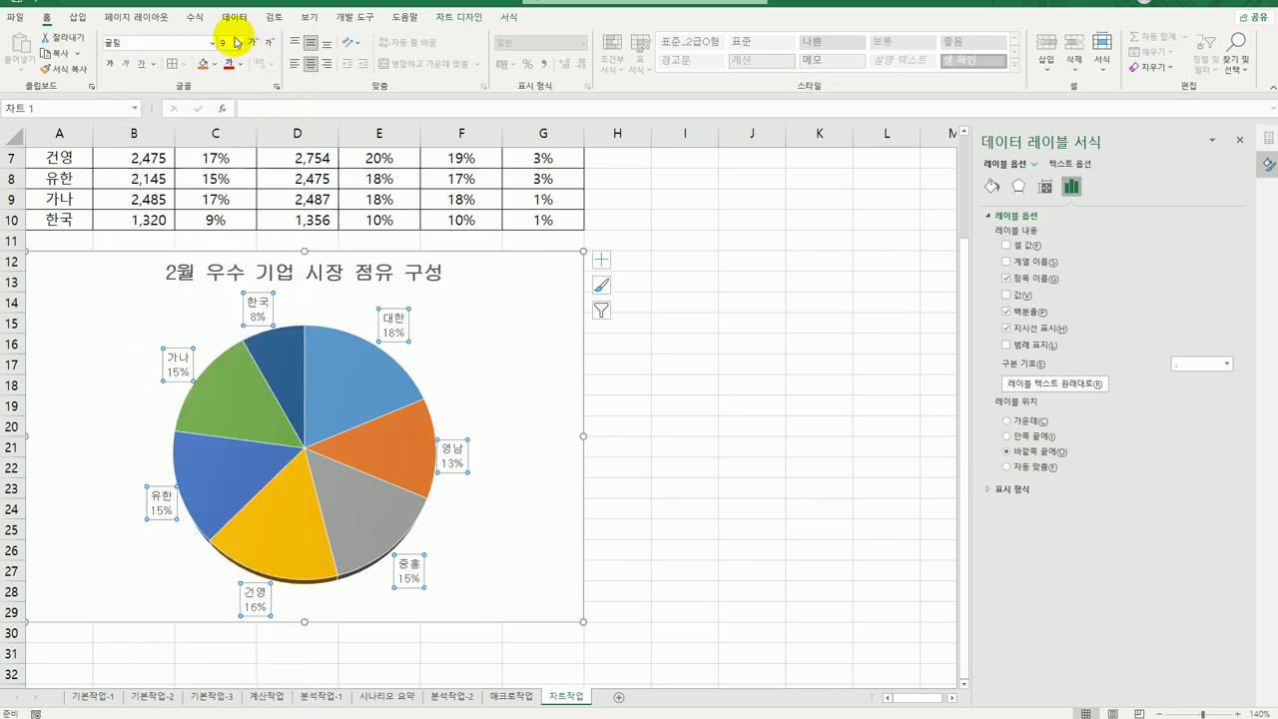
# Step: Set the font size of the pie chart's data labels to 10
pyautogui.click(240, 43)
pyautogui.click(231, 89)
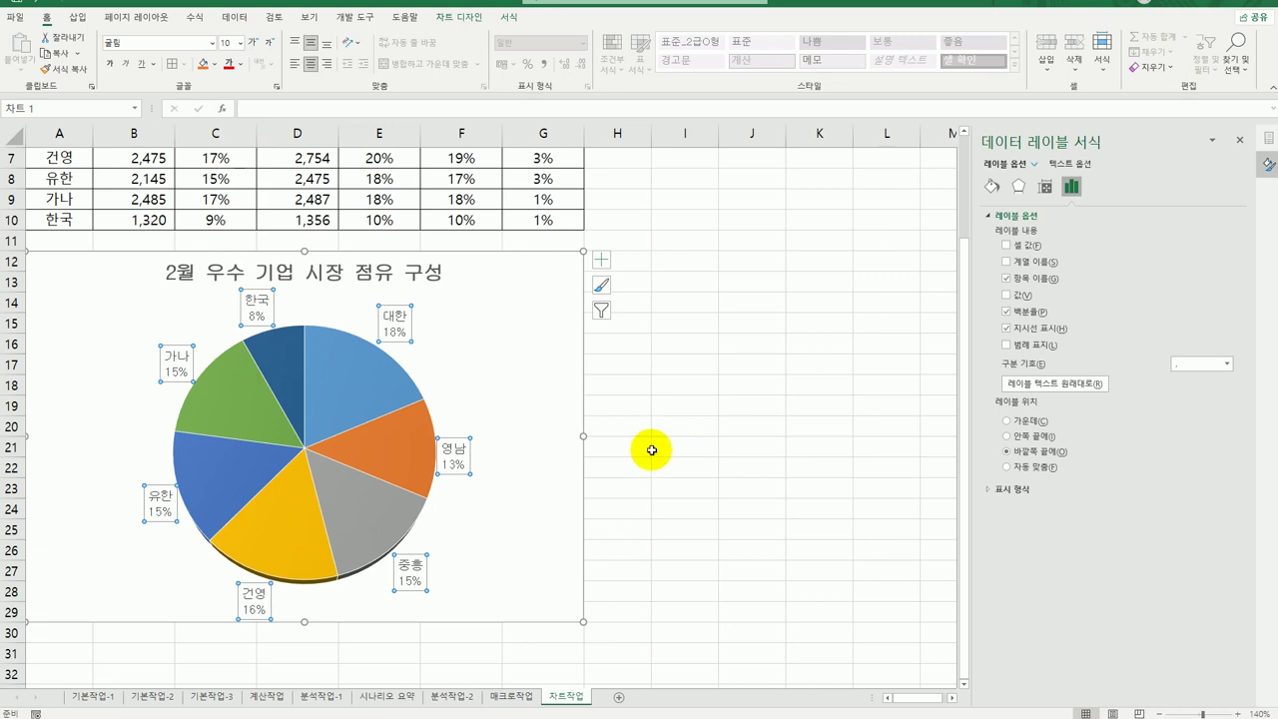
pyautogui.click(651, 450)
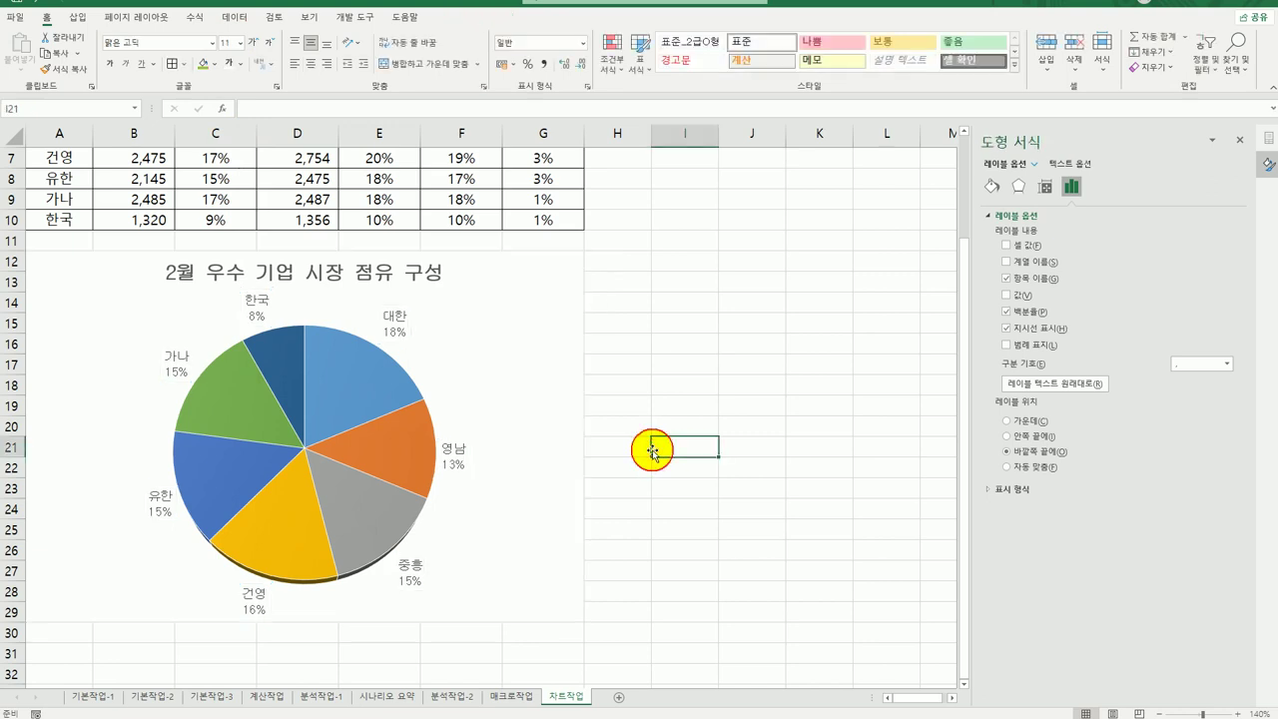
# Step: Pull only the 대한 slice out of the pie, with an explosion of about 25%
pyautogui.click(354, 393)
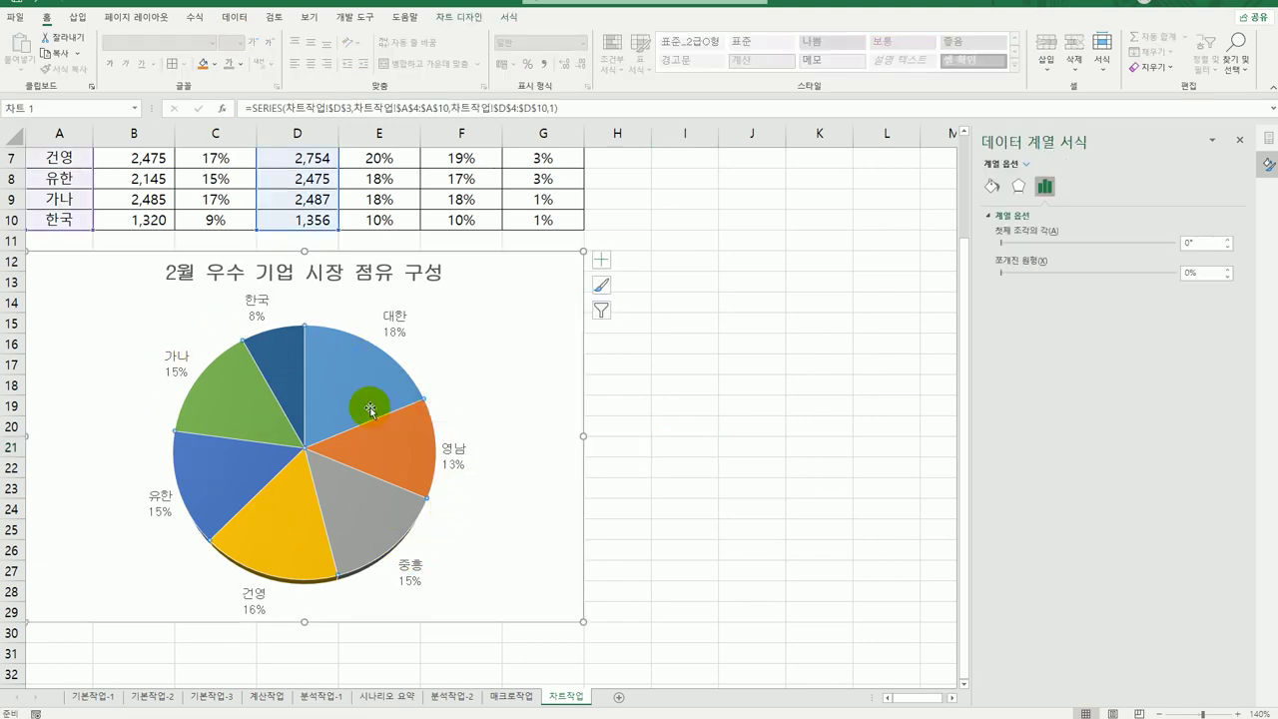
pyautogui.click(369, 406)
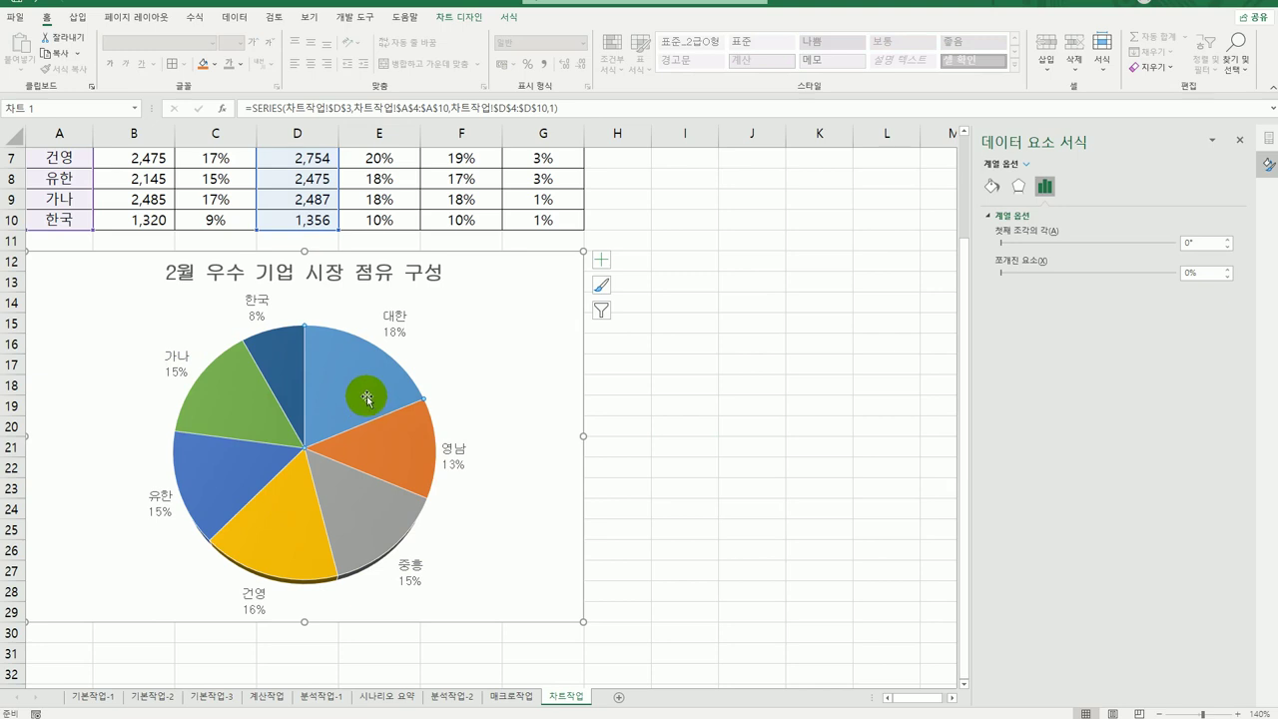
pyautogui.moveTo(366, 396); pyautogui.dragTo(385, 373)
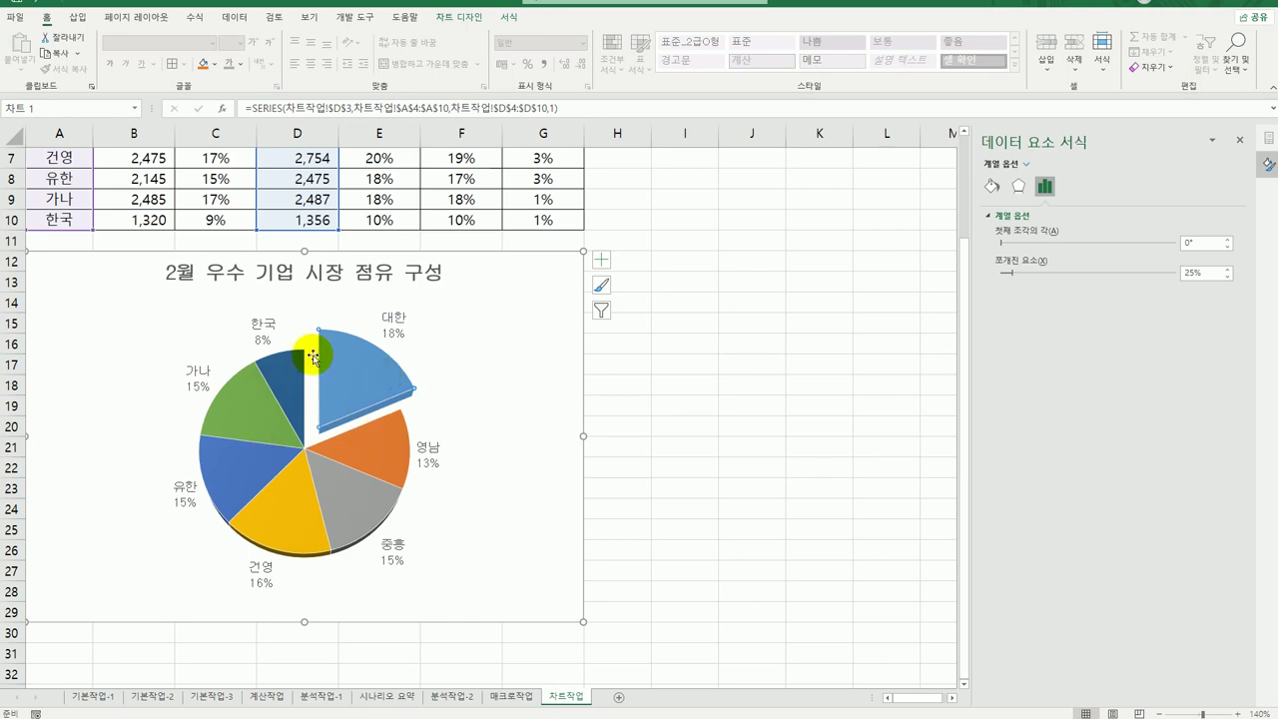
pyautogui.click(620, 459)
# Step: Rotate the pie series by setting 첫째 조각의 각 to 45°
pyautogui.click(370, 448)
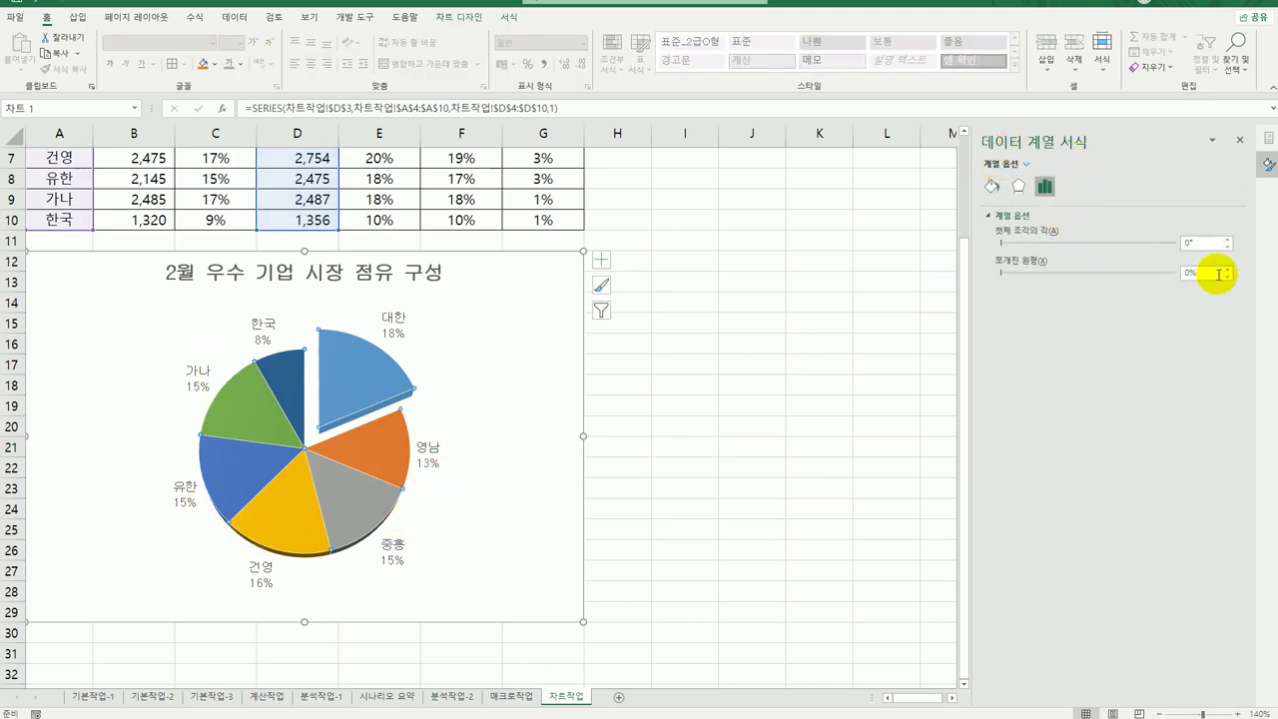
pyautogui.doubleClick(1203, 244)
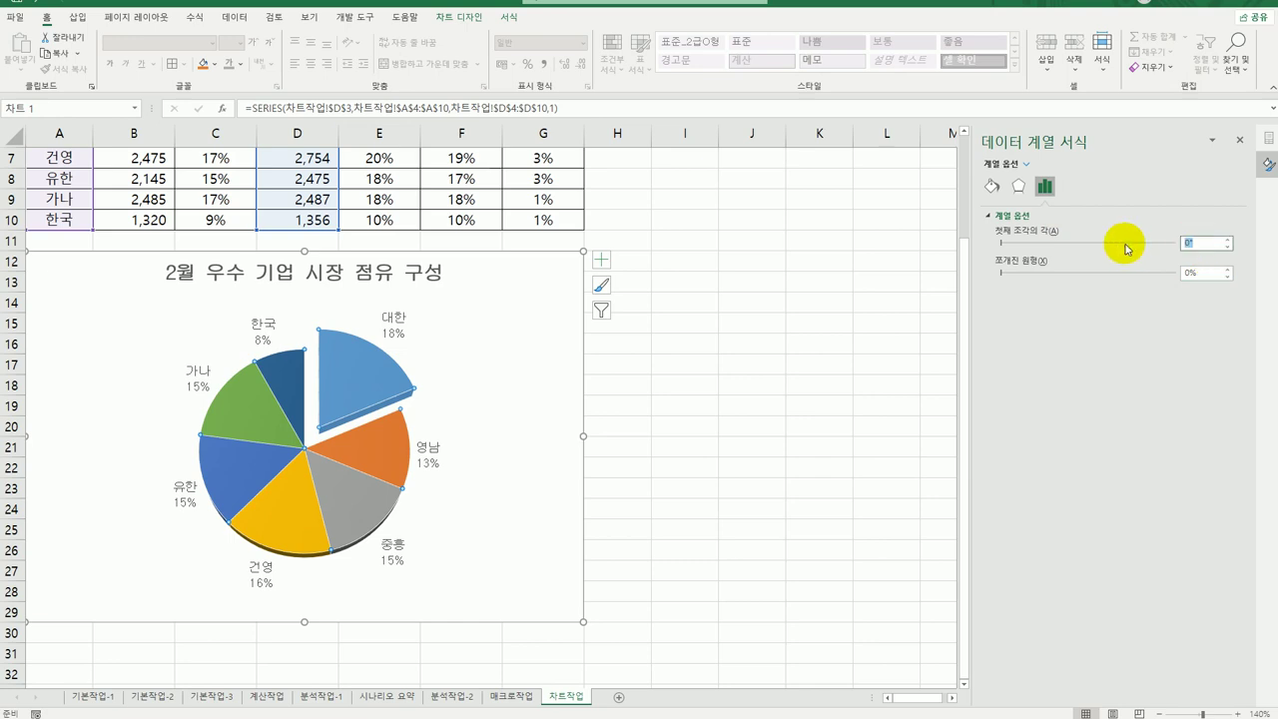
pyautogui.write('45')
pyautogui.press('Return')
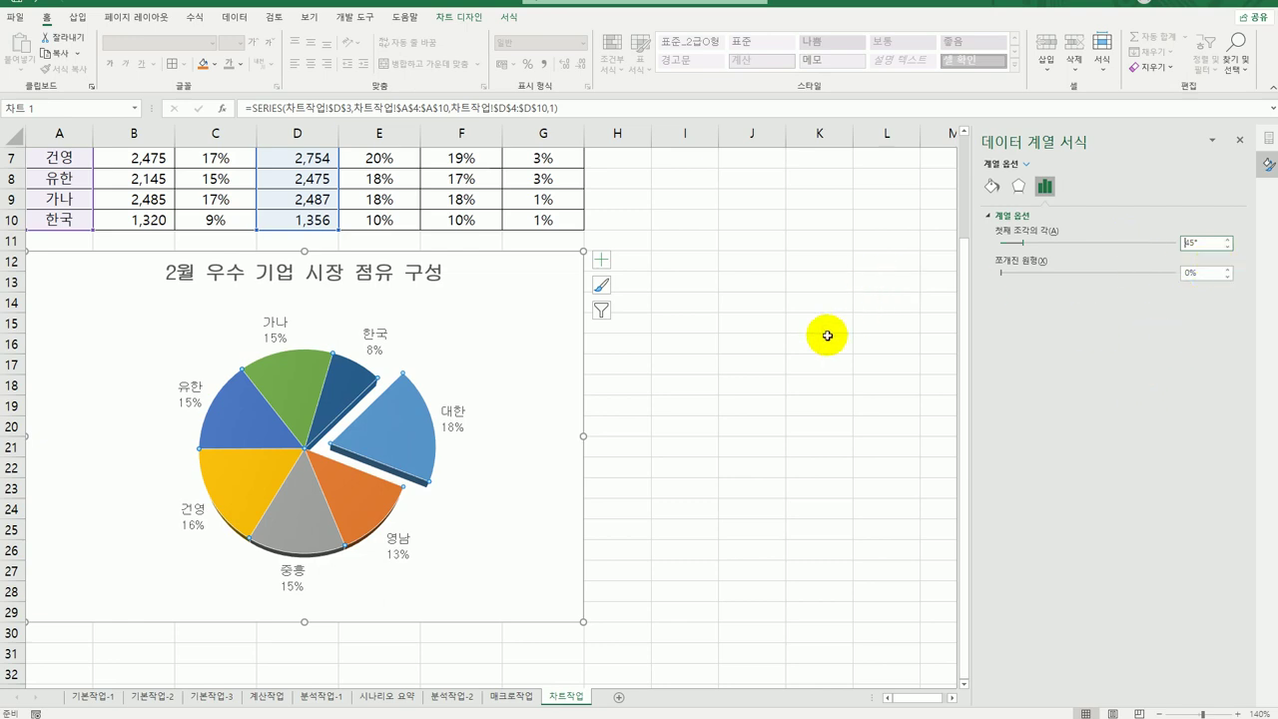
pyautogui.click(750, 530)
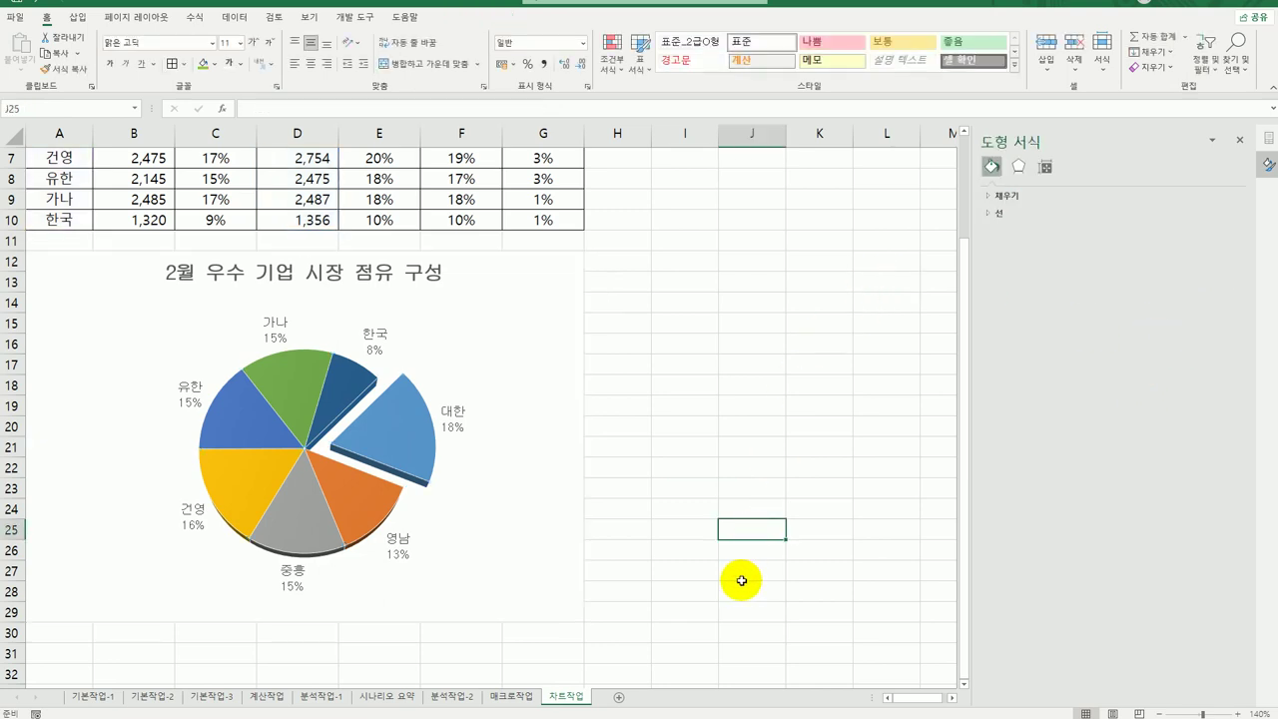